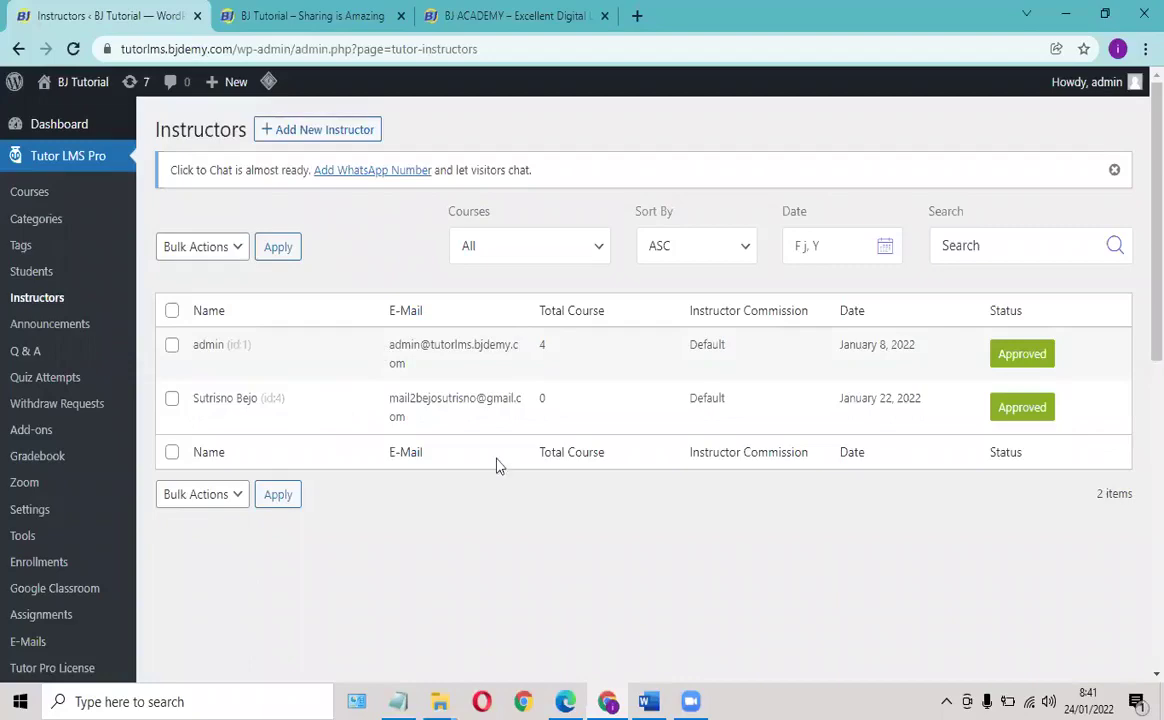
Go from the Tutor LMS Instructors list to the WooCommerce Home page via the admin sidebar
{"action": "scroll", "coordinate": [470, 455], "scroll_direction": "down", "scroll_amount": 3}
{"action": "scroll", "coordinate": [641, 352], "scroll_direction": "up", "scroll_amount": 3}
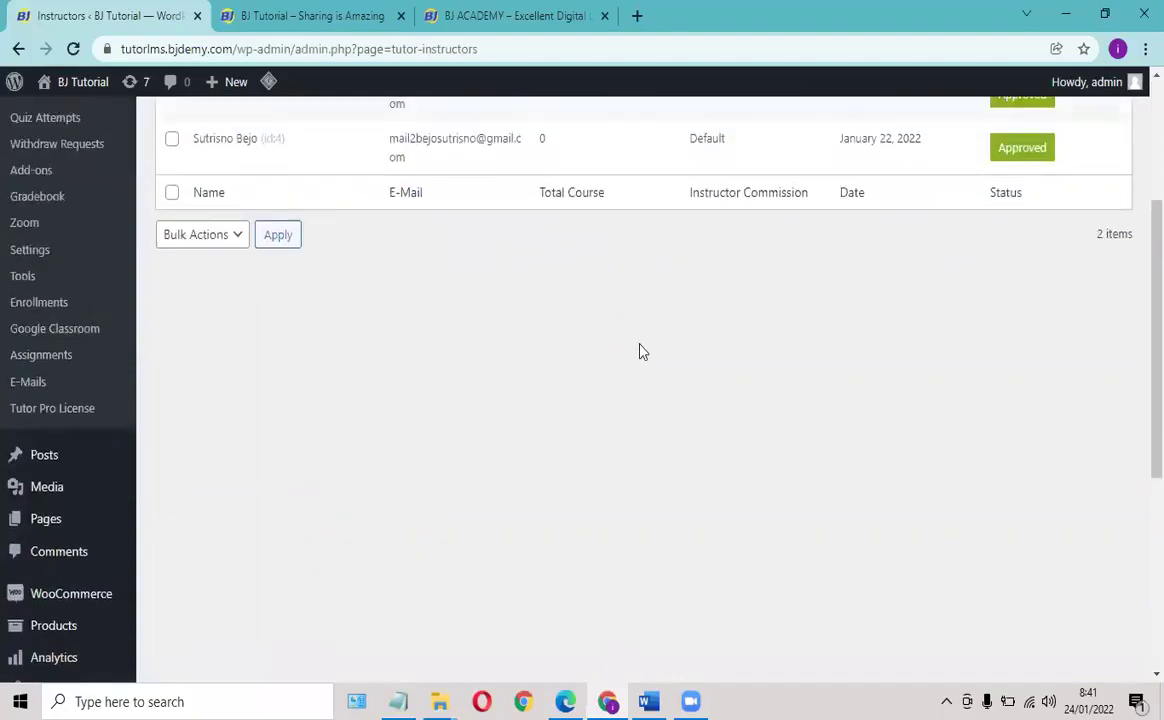
{"action": "scroll", "coordinate": [635, 362], "scroll_direction": "down", "scroll_amount": 2}
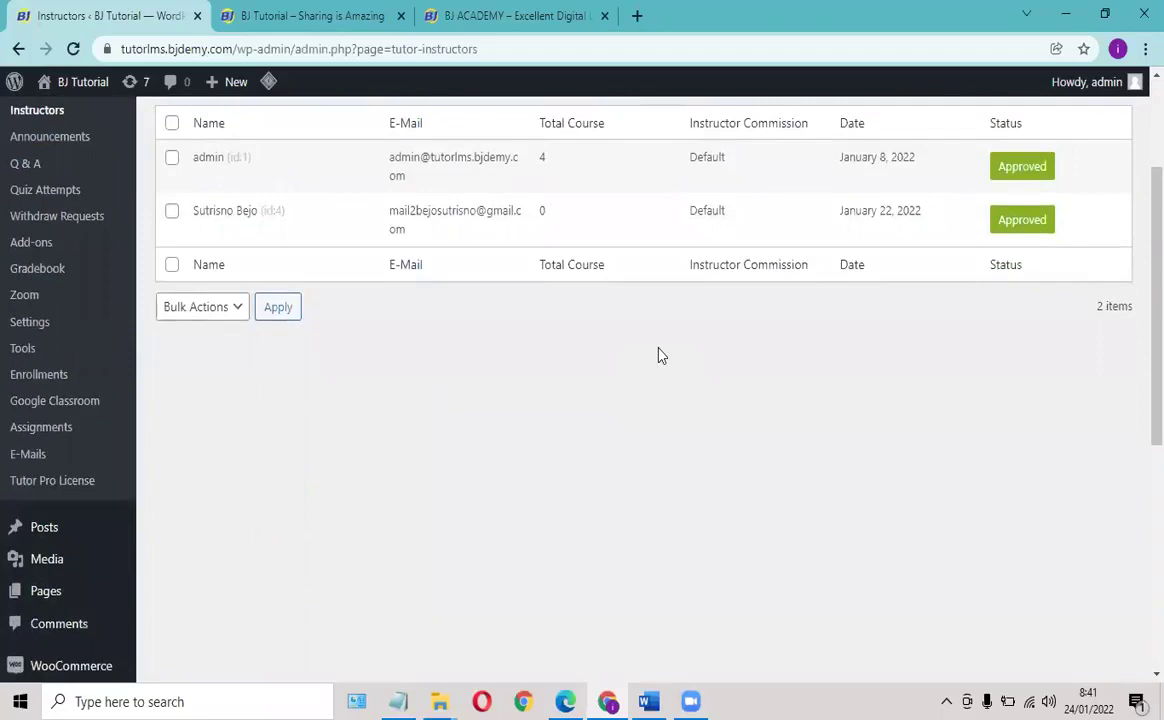
{"action": "scroll", "coordinate": [343, 426], "scroll_direction": "down", "scroll_amount": 1}
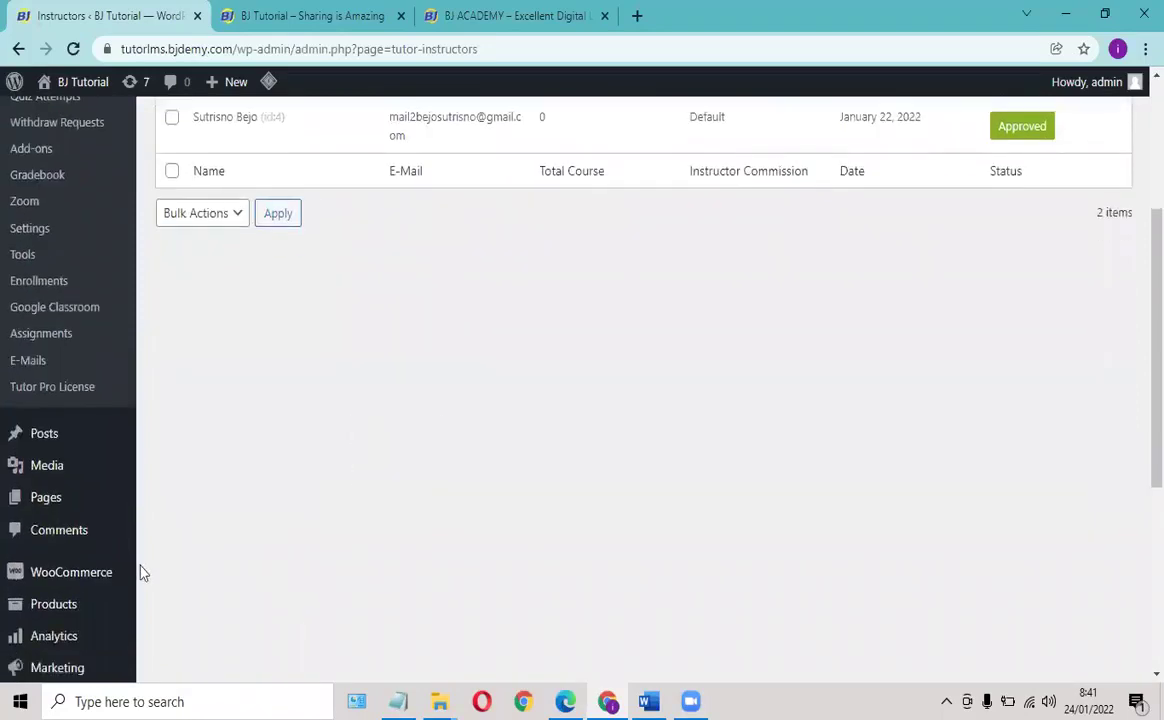
{"action": "left_click", "coordinate": [57, 578]}
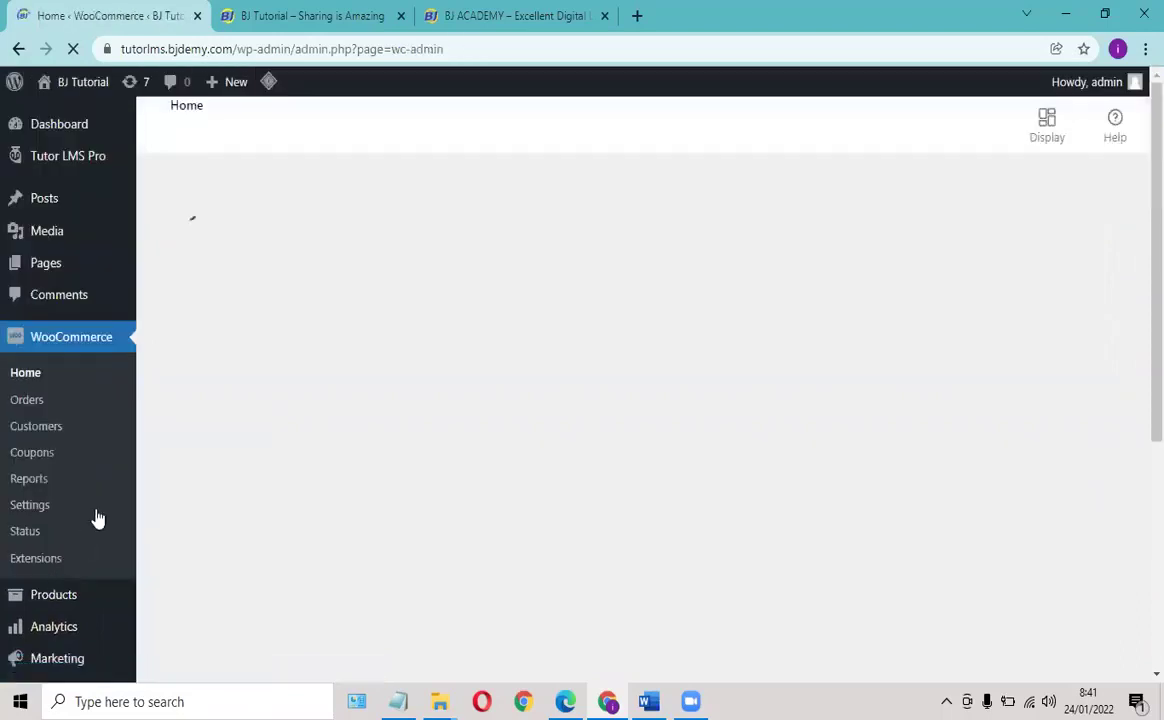
{"action": "scroll", "coordinate": [100, 510], "scroll_direction": "down", "scroll_amount": 2}
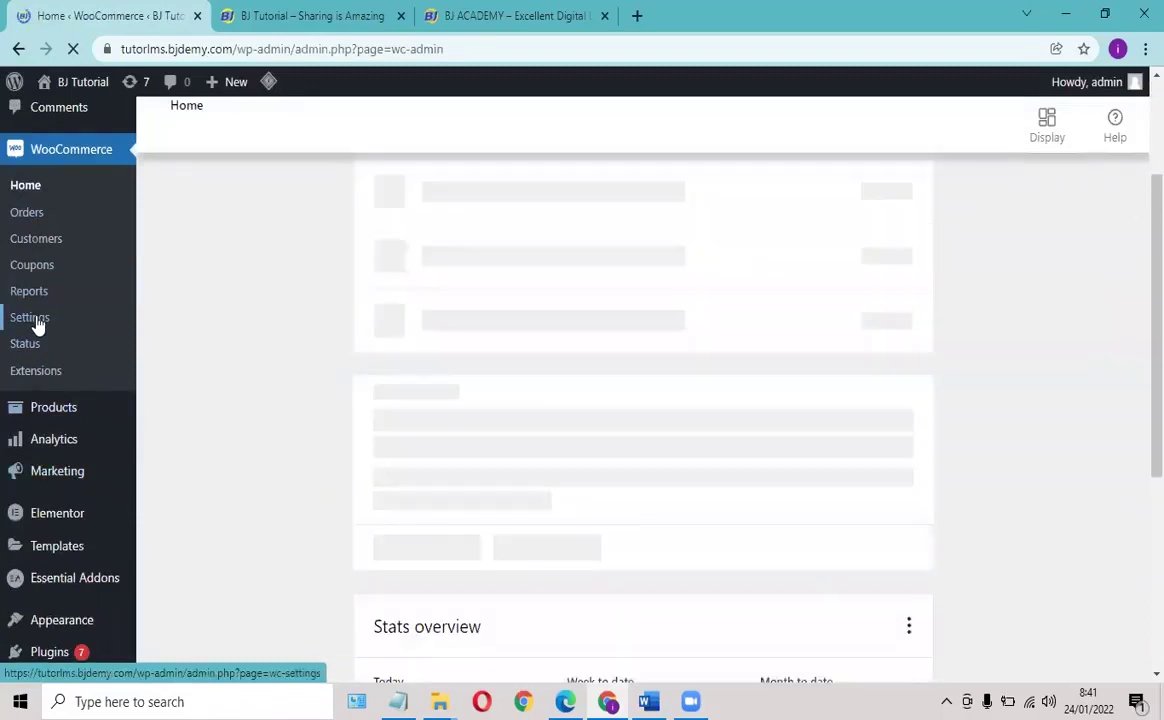
Review WooCommerce General settings, keeping selling to all countries and Indonesian rupiah currency
{"action": "left_click", "coordinate": [37, 326]}
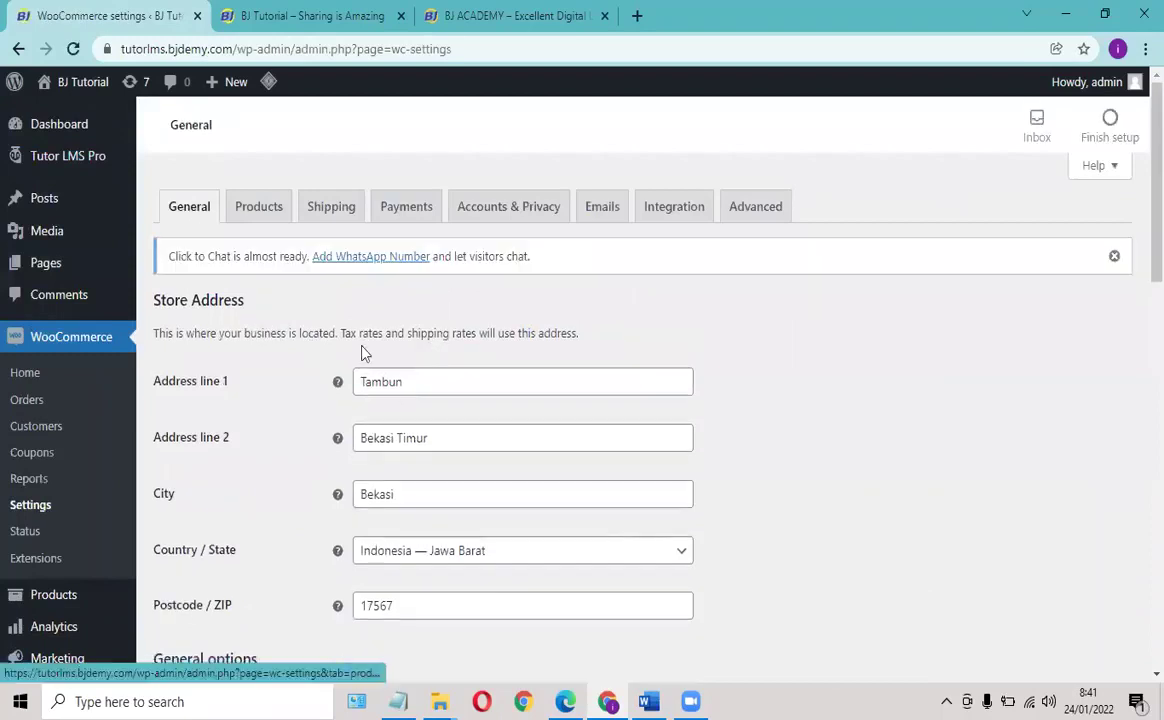
{"action": "scroll", "coordinate": [380, 412], "scroll_direction": "down", "scroll_amount": 3}
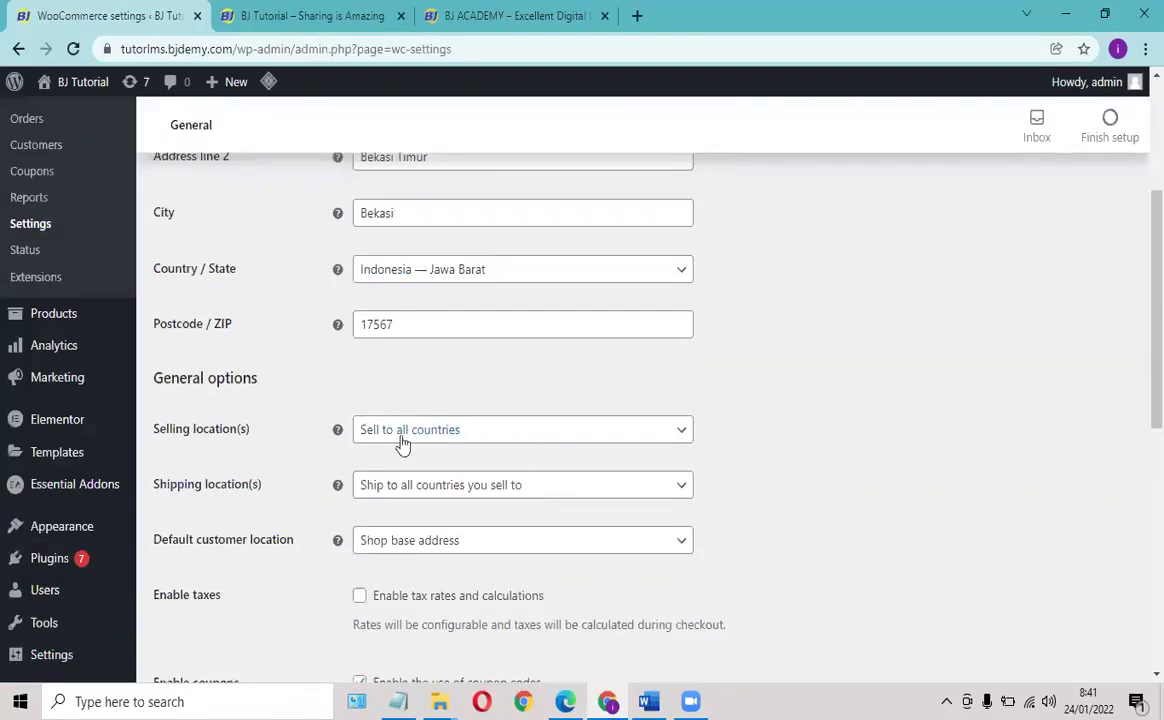
{"action": "left_click", "coordinate": [486, 441]}
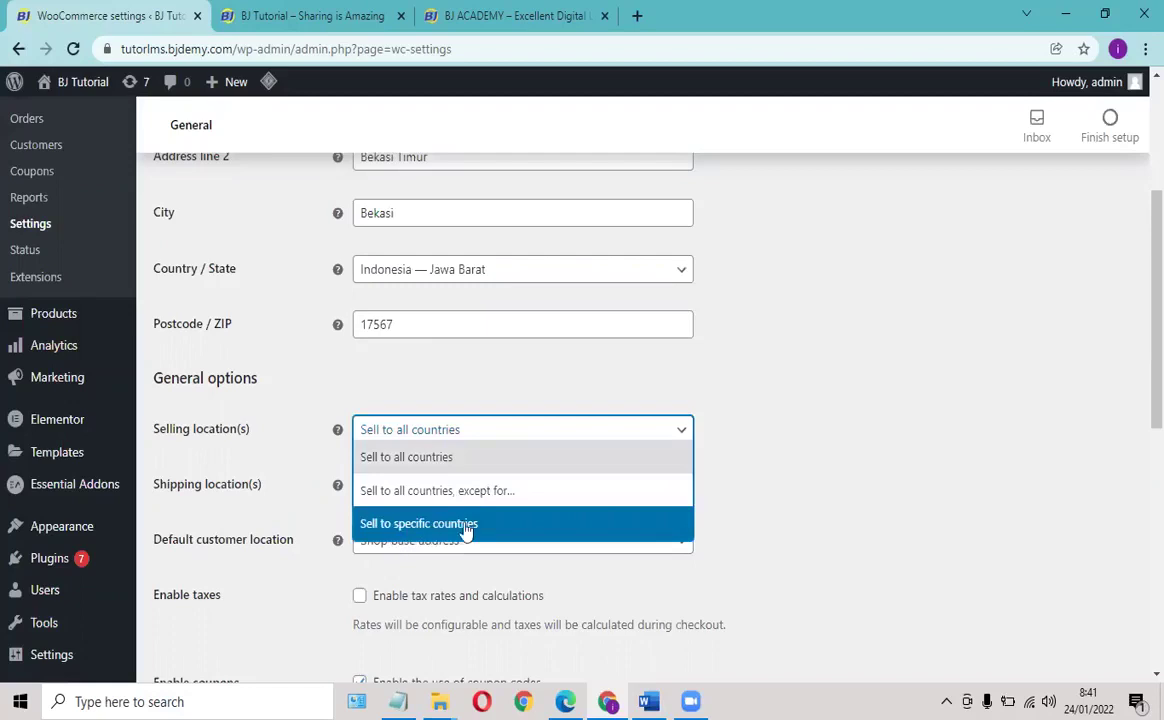
{"action": "left_click", "coordinate": [382, 429]}
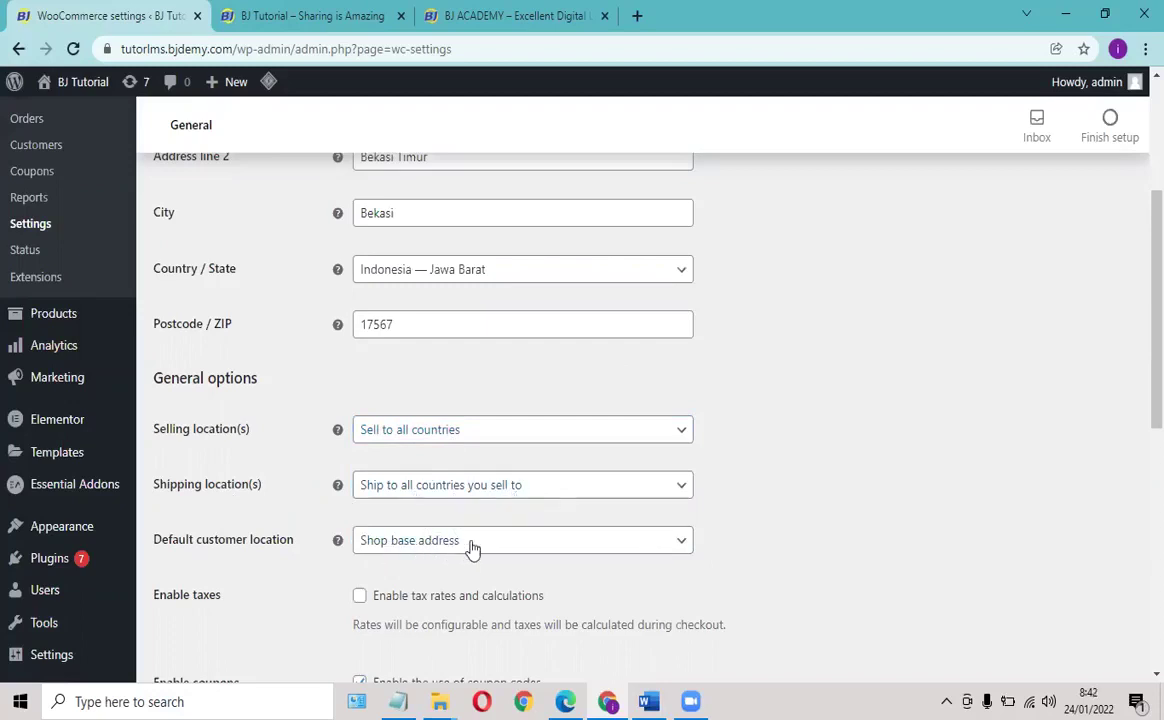
{"action": "scroll", "coordinate": [470, 530], "scroll_direction": "down", "scroll_amount": 2}
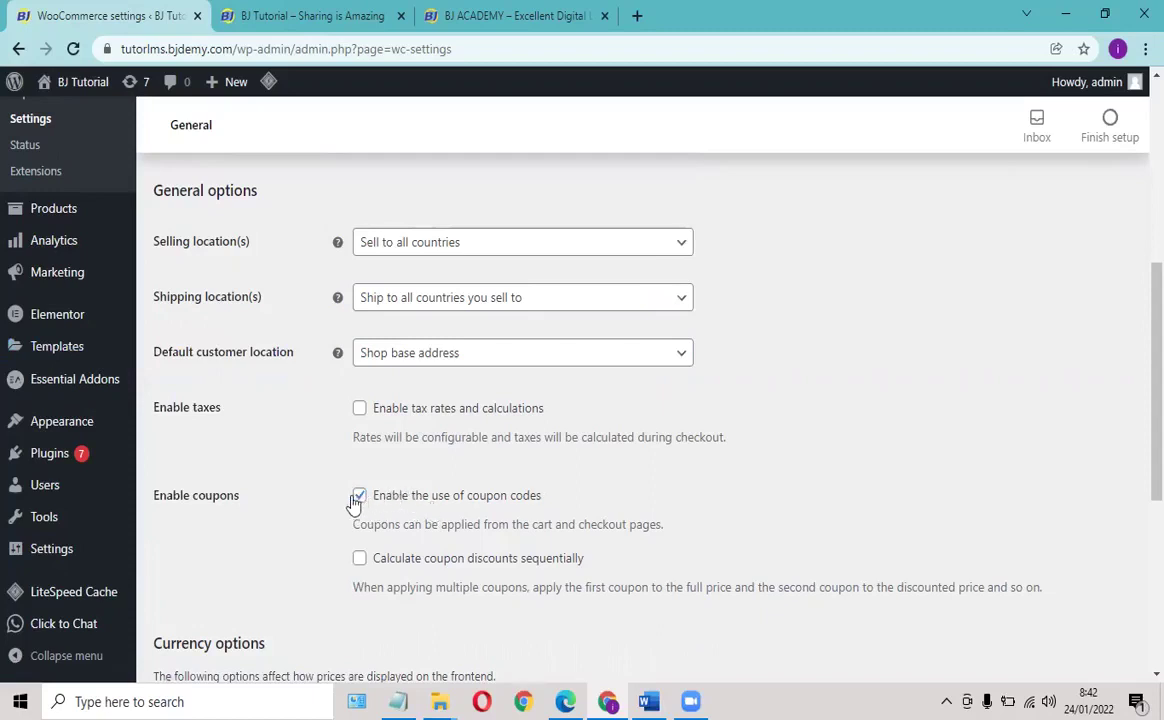
{"action": "scroll", "coordinate": [408, 553], "scroll_direction": "down", "scroll_amount": 4}
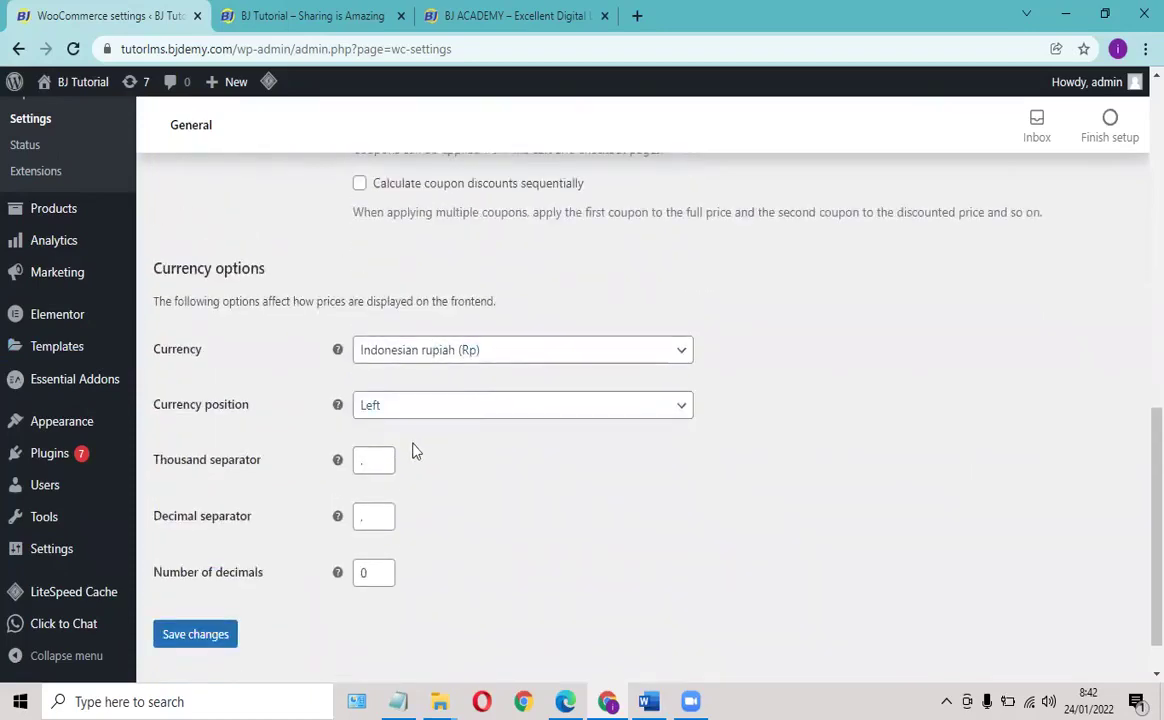
{"action": "scroll", "coordinate": [273, 486], "scroll_direction": "up", "scroll_amount": 6}
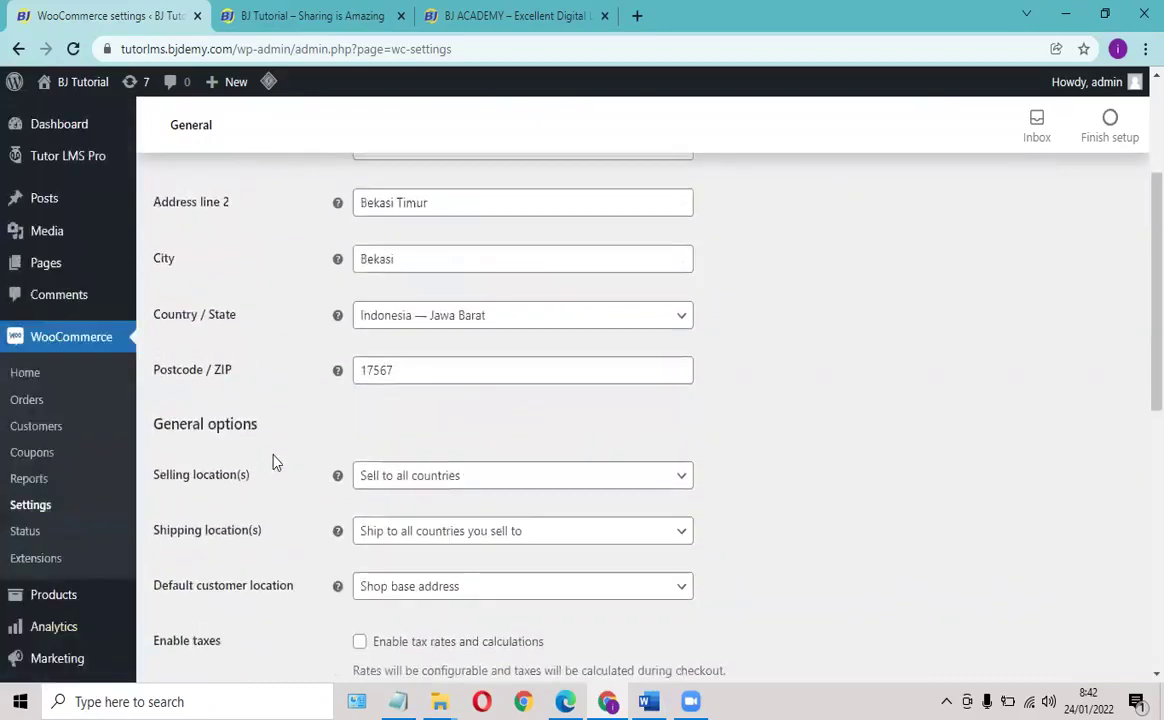
{"action": "scroll", "coordinate": [274, 461], "scroll_direction": "up", "scroll_amount": 2}
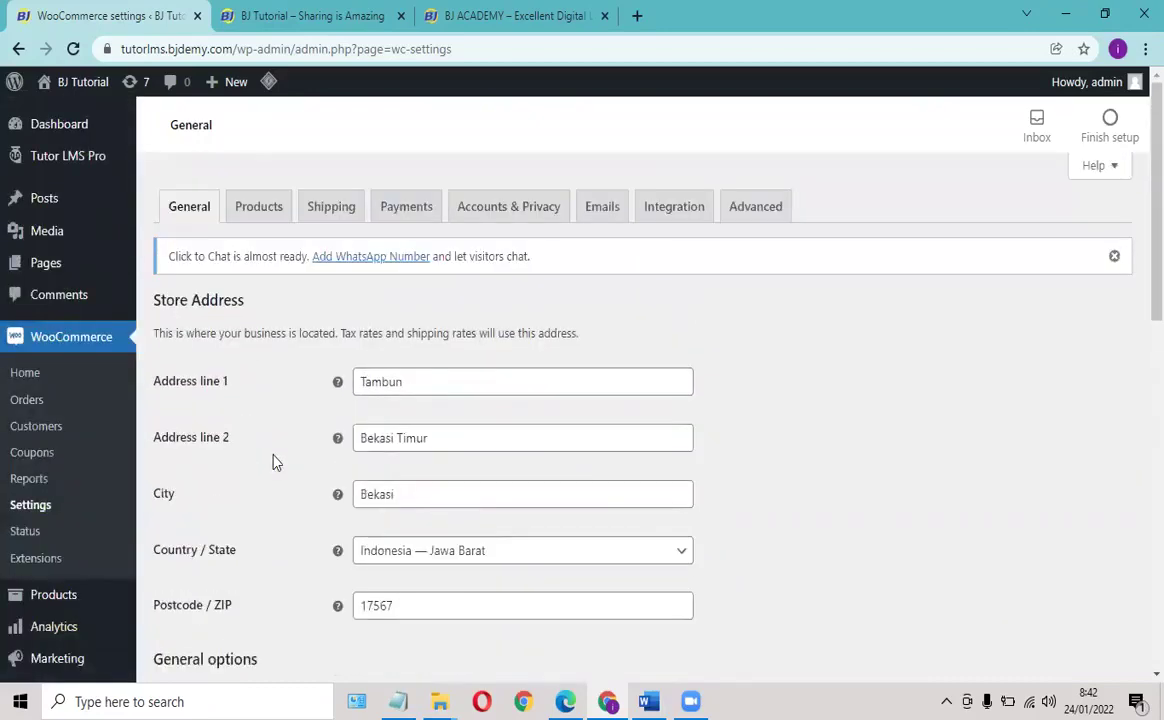
Save the Products settings with reviews and star ratings on, then view Shipping zones
{"action": "left_click", "coordinate": [255, 212]}
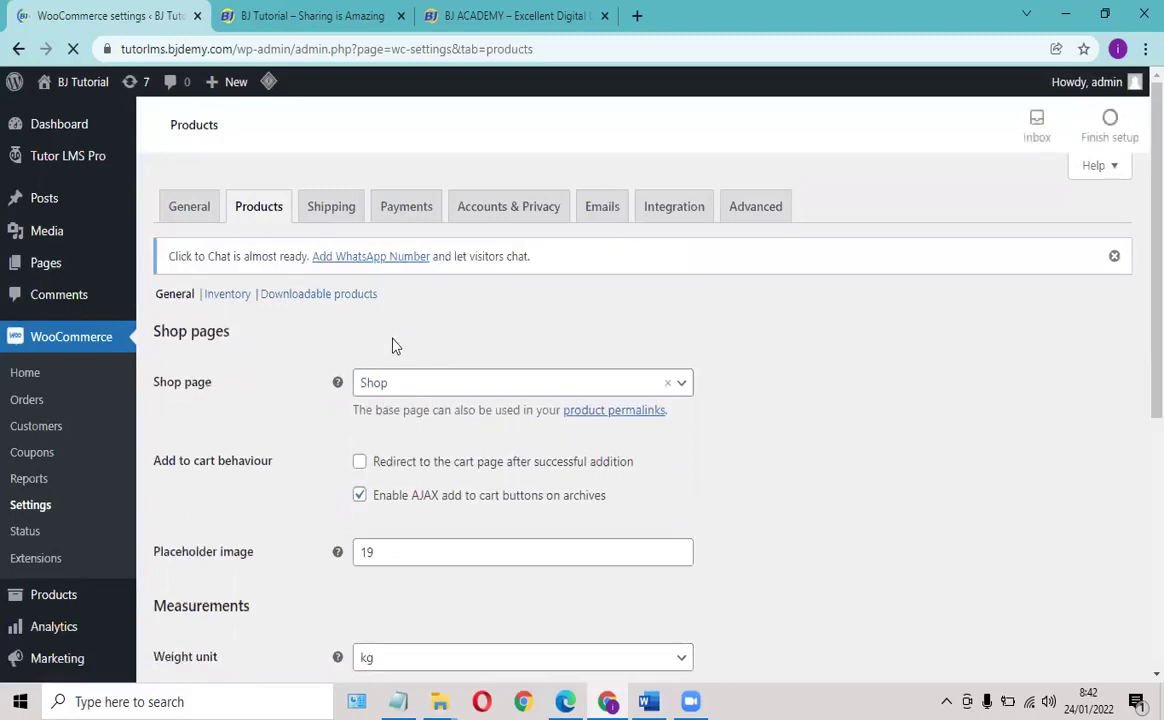
{"action": "scroll", "coordinate": [418, 364], "scroll_direction": "down", "scroll_amount": 1}
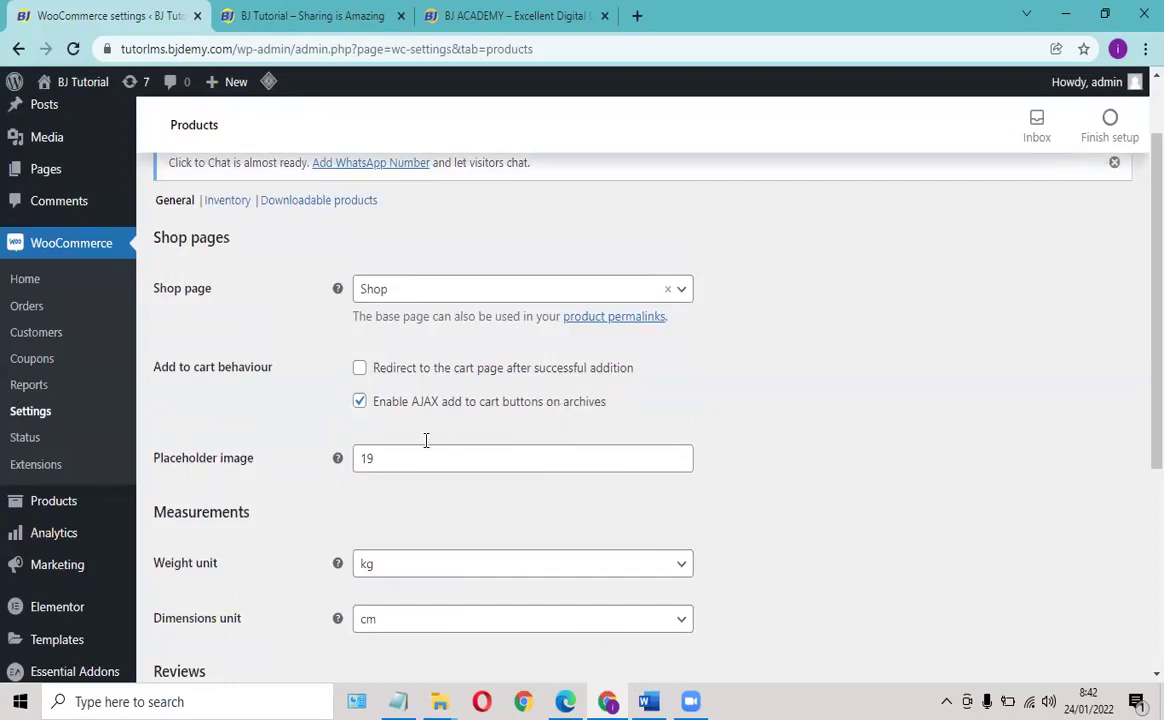
{"action": "scroll", "coordinate": [420, 430], "scroll_direction": "down", "scroll_amount": 2}
{"action": "scroll", "coordinate": [418, 418], "scroll_direction": "down", "scroll_amount": 2}
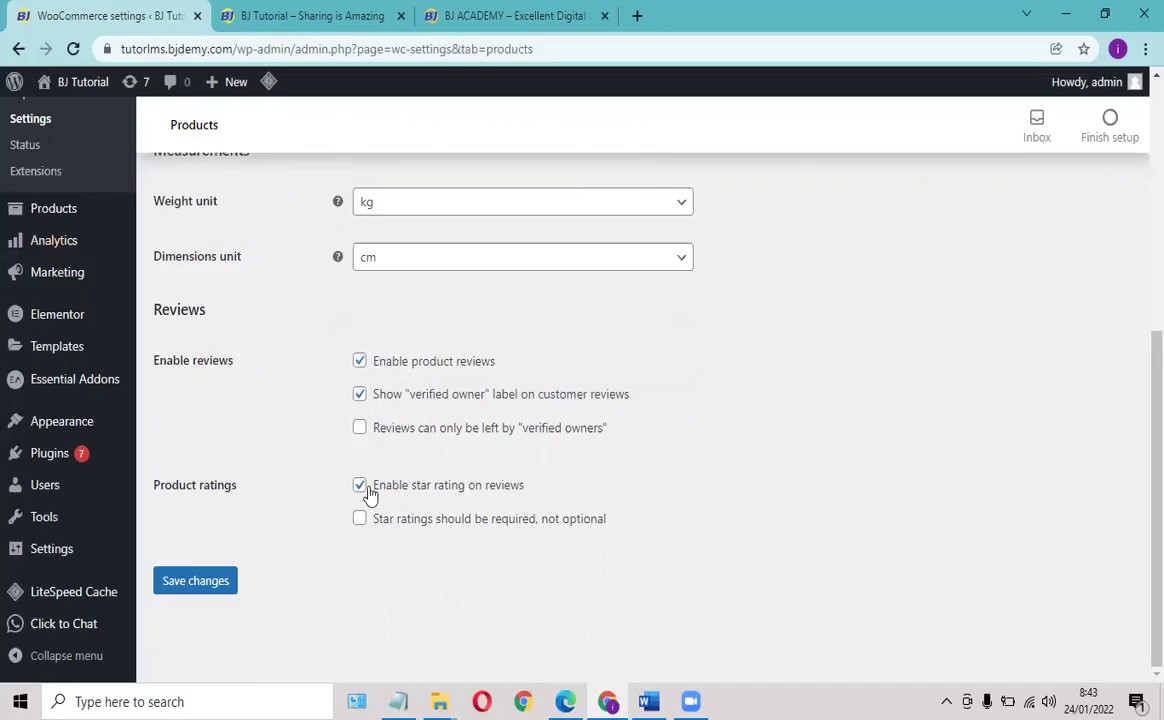
{"action": "left_click", "coordinate": [172, 588]}
{"action": "scroll", "coordinate": [330, 360], "scroll_direction": "up", "scroll_amount": 5}
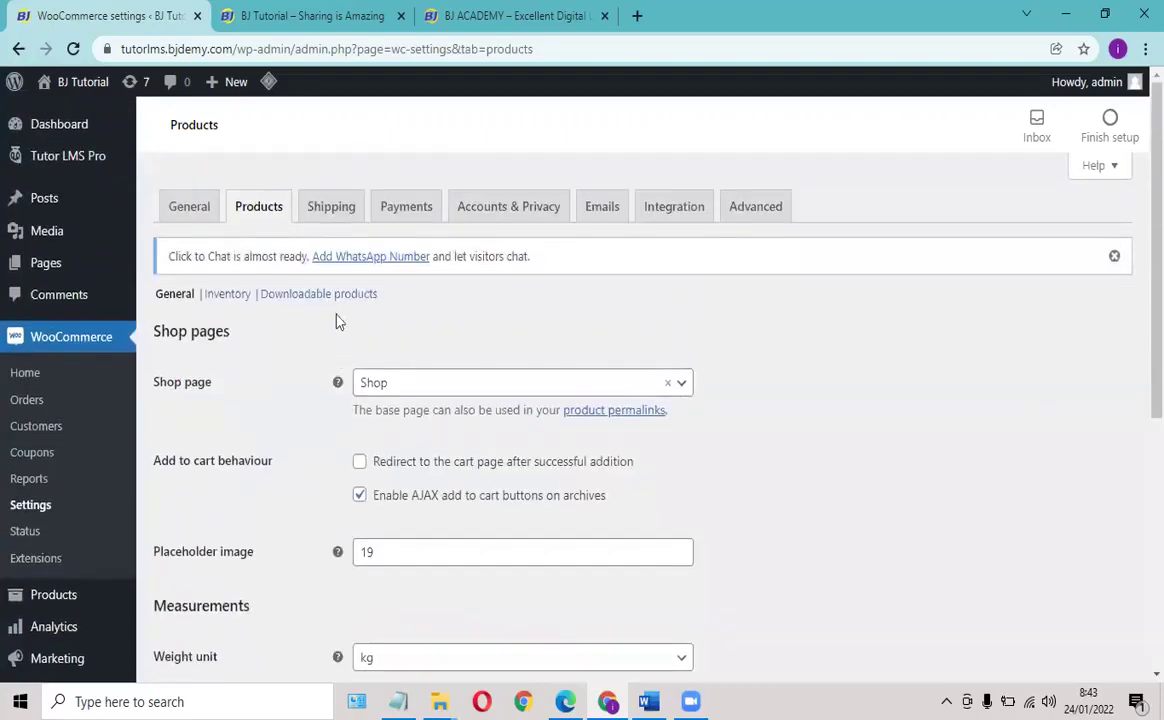
{"action": "left_click", "coordinate": [331, 212]}
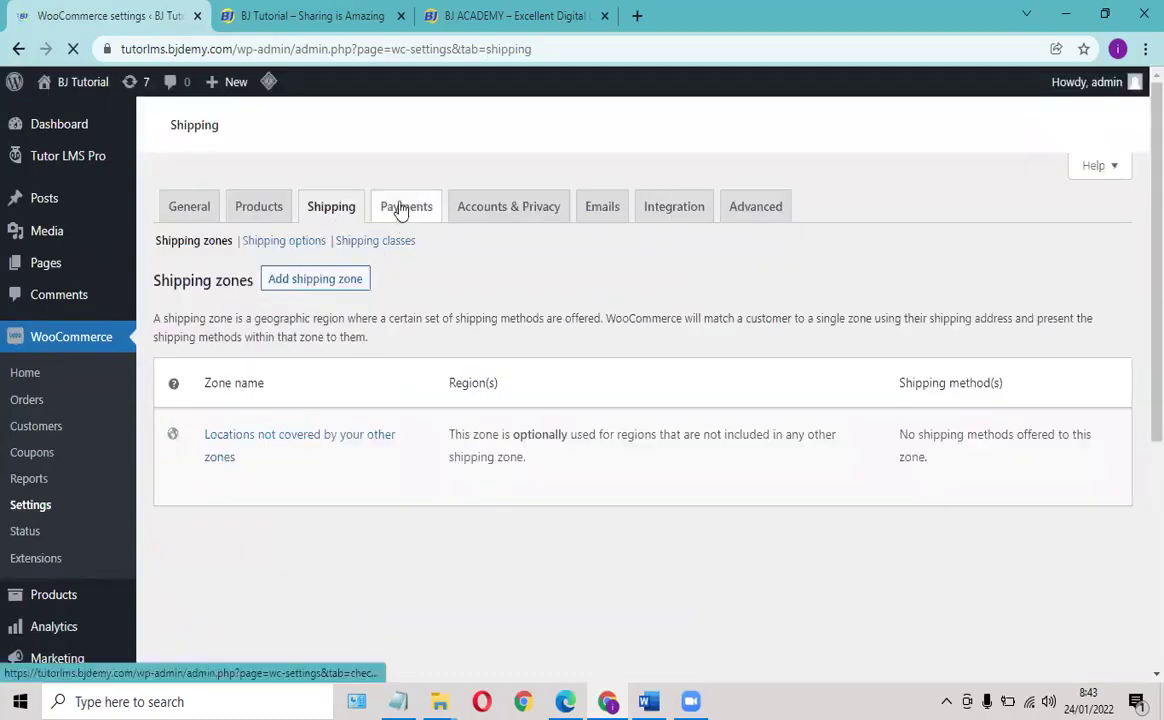
Switch on Direct bank transfer on the WooCommerce Payments tab
{"action": "left_click", "coordinate": [400, 207]}
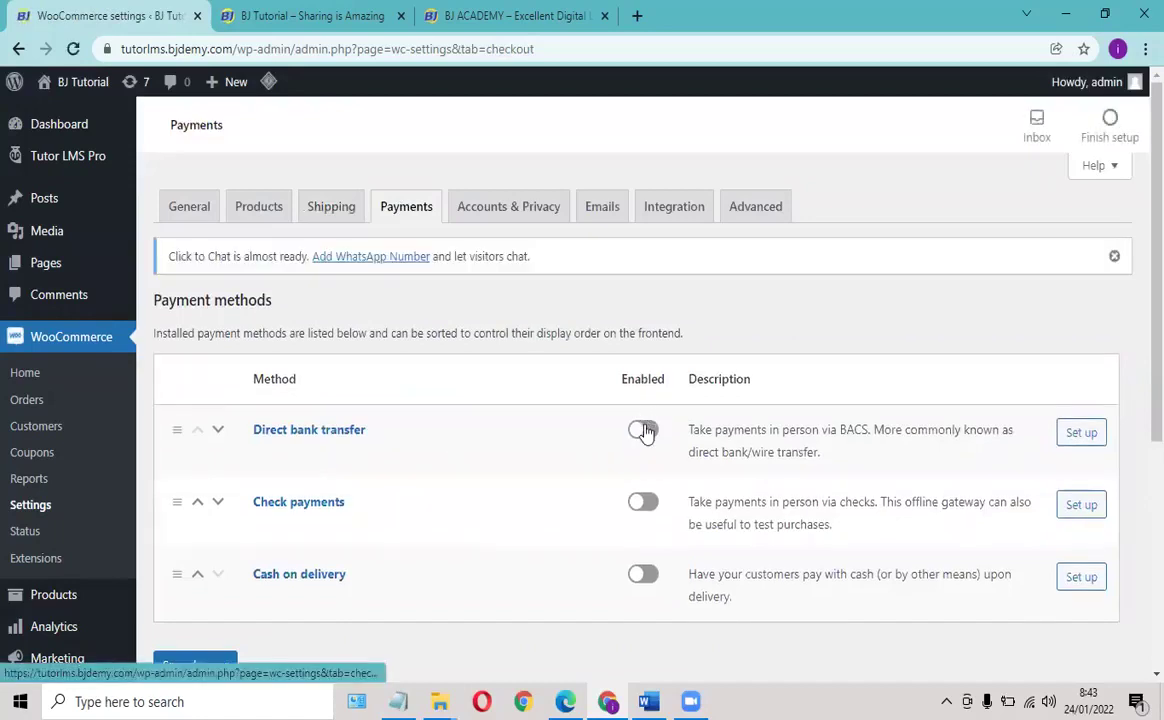
{"action": "left_click", "coordinate": [645, 432]}
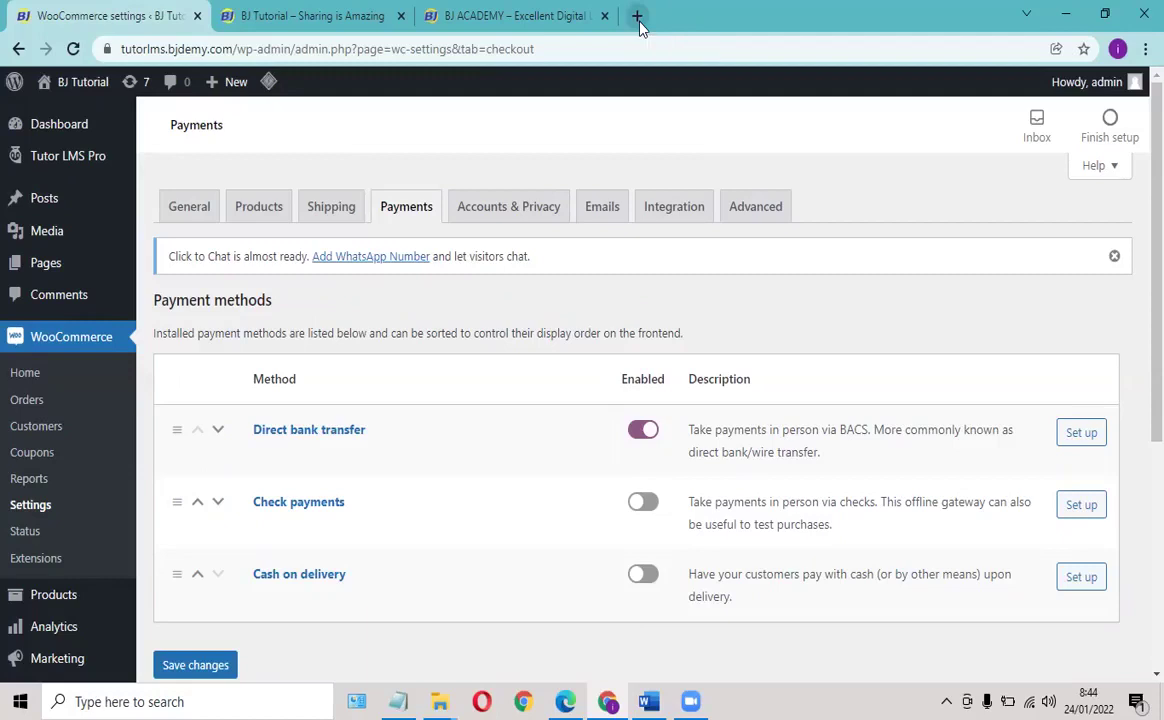
Load duitku.com in a new browser tab
{"action": "left_click", "coordinate": [641, 17]}
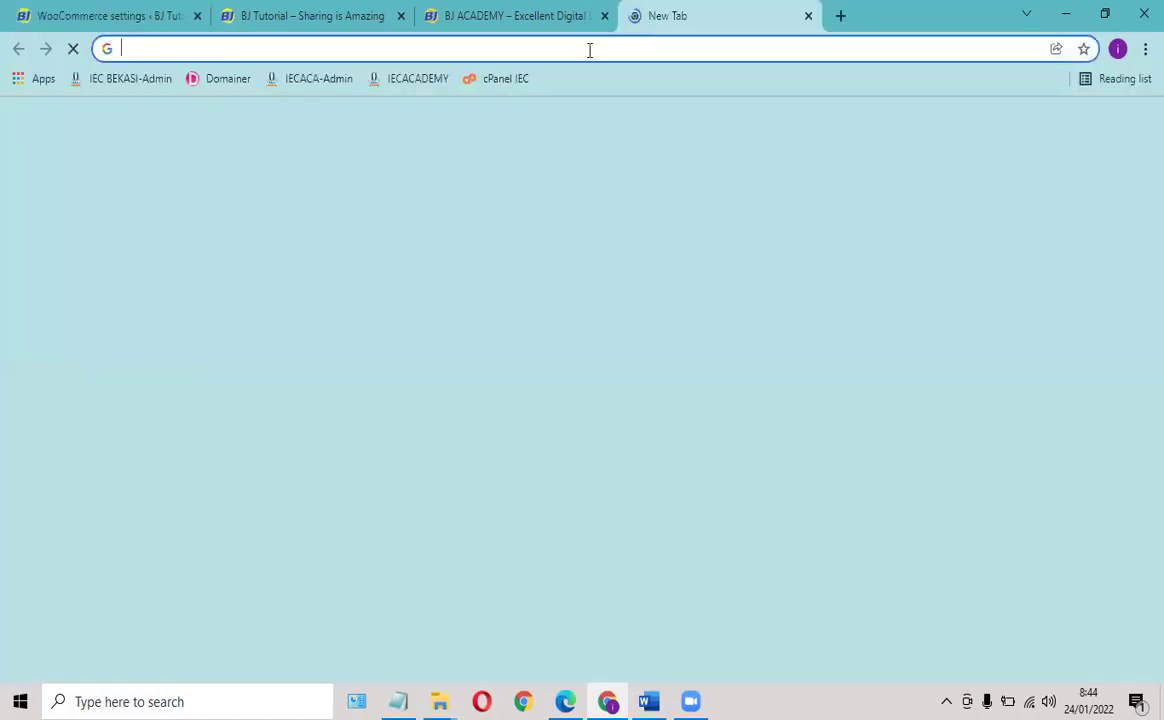
{"action": "type", "text": "duitku"}
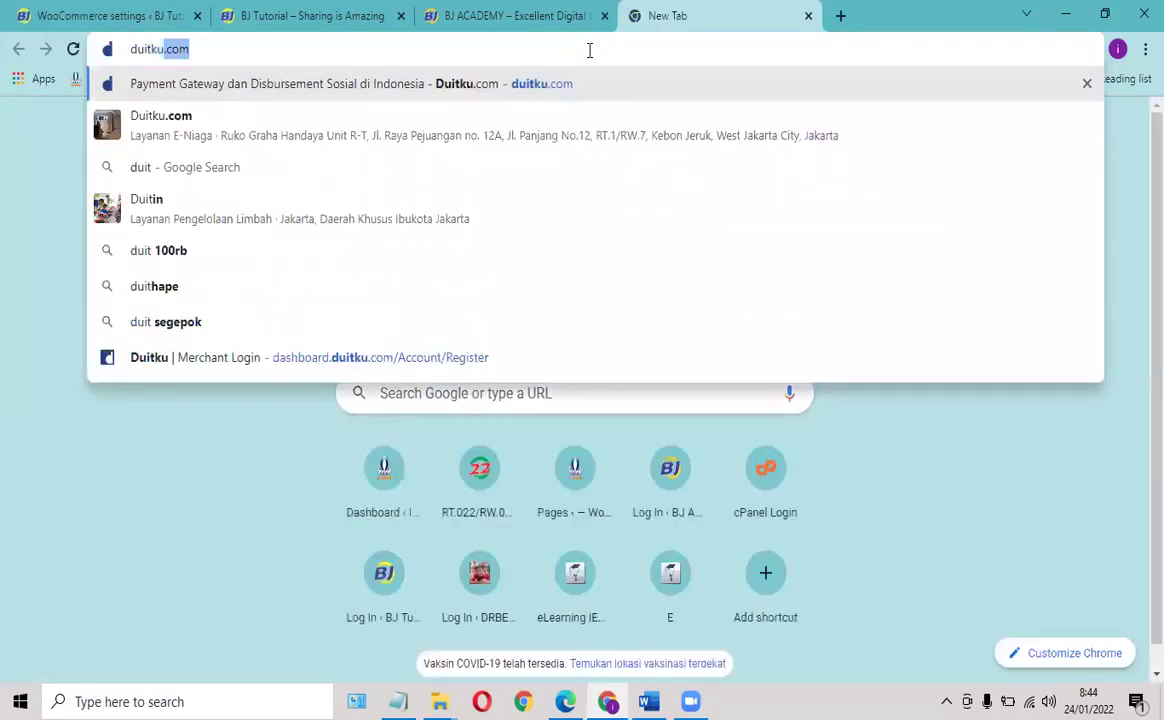
{"action": "type", "text": ".com"}
{"action": "key", "text": "Return"}
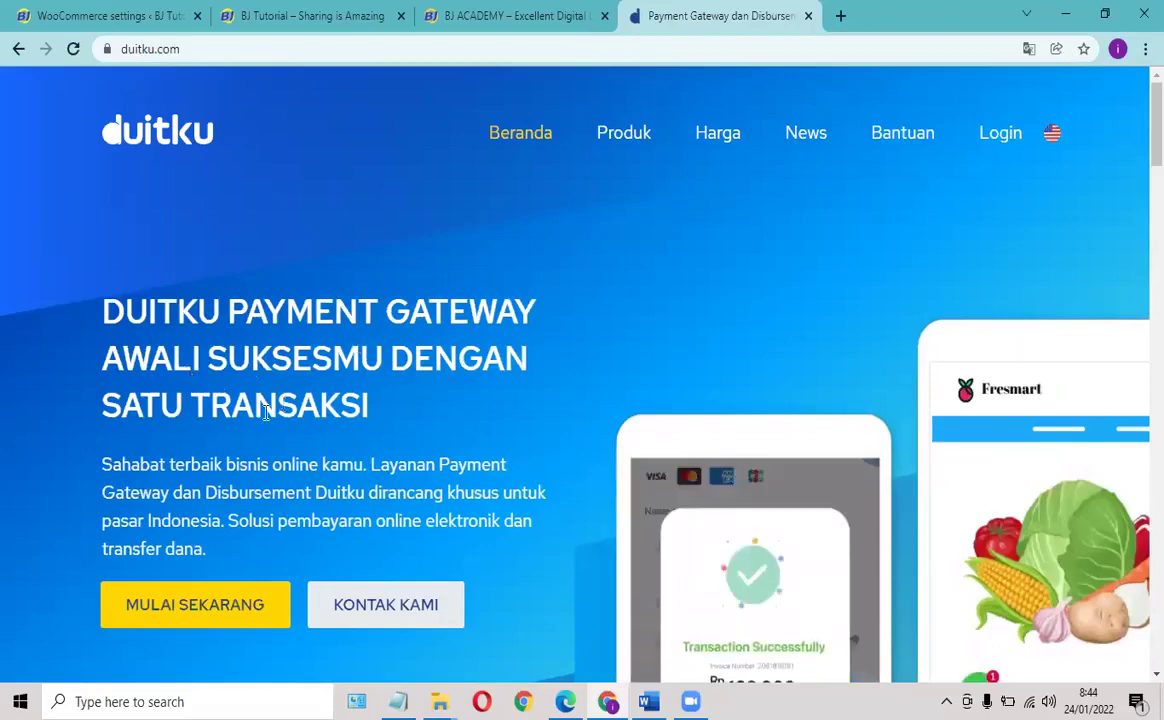
Look over the Duitku homepage and go to the merchant Login page
{"action": "scroll", "coordinate": [381, 413], "scroll_direction": "down", "scroll_amount": 2}
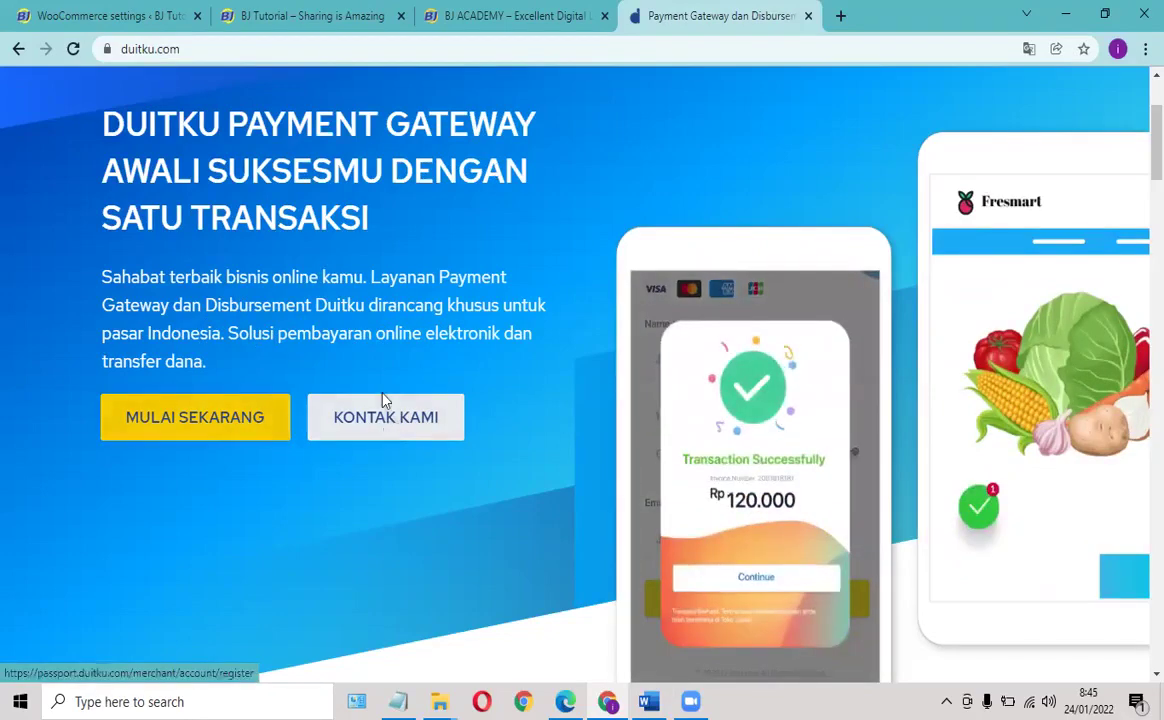
{"action": "scroll", "coordinate": [385, 400], "scroll_direction": "down", "scroll_amount": 1}
{"action": "scroll", "coordinate": [385, 400], "scroll_direction": "down", "scroll_amount": 4}
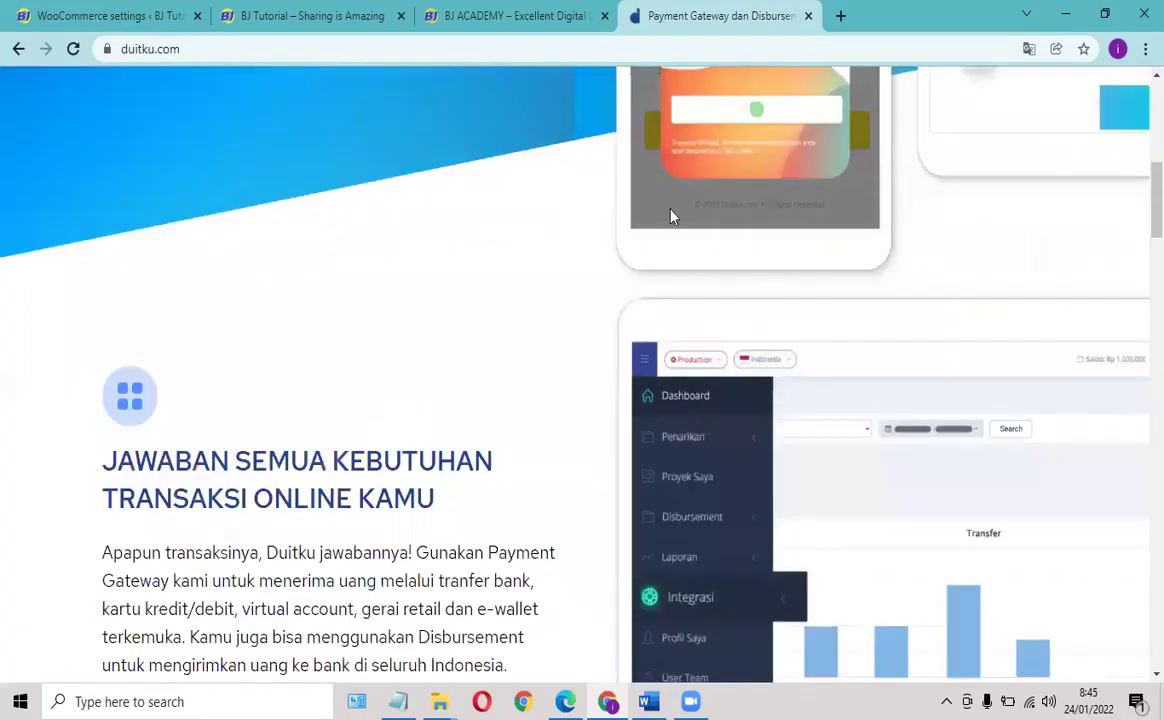
{"action": "scroll", "coordinate": [850, 180], "scroll_direction": "up", "scroll_amount": 5}
{"action": "left_click", "coordinate": [1008, 143]}
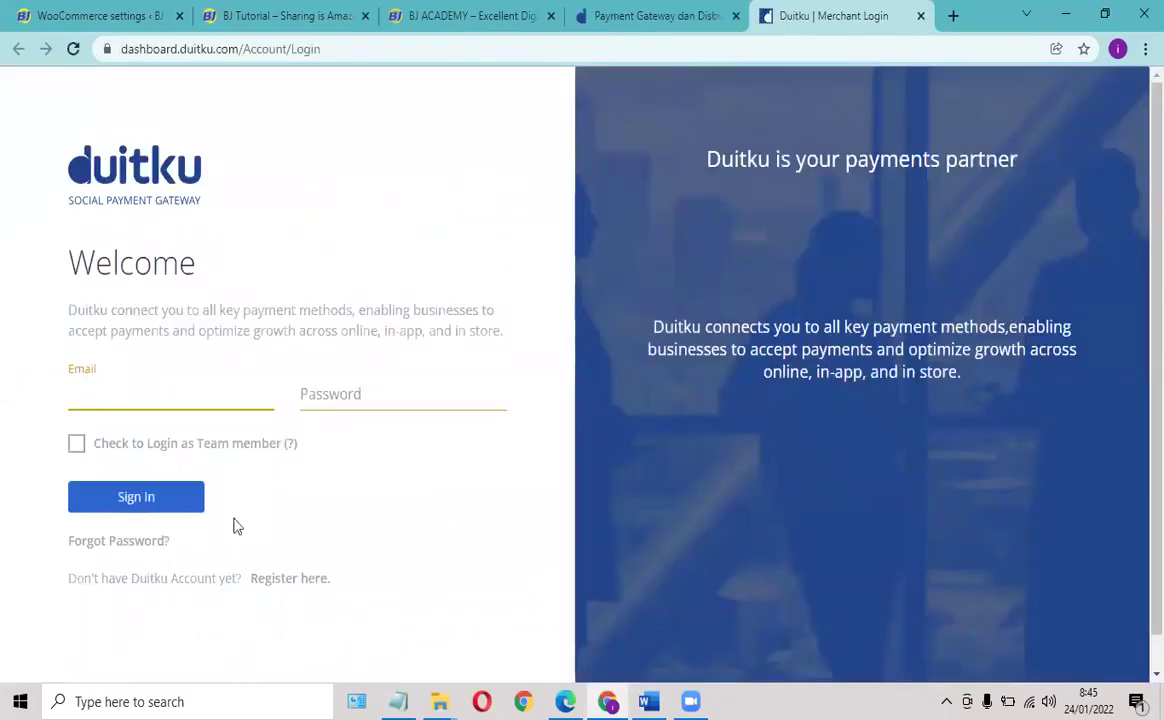
Submit the registrant's e-mail address in the Register Duitku form
{"action": "left_click", "coordinate": [288, 581]}
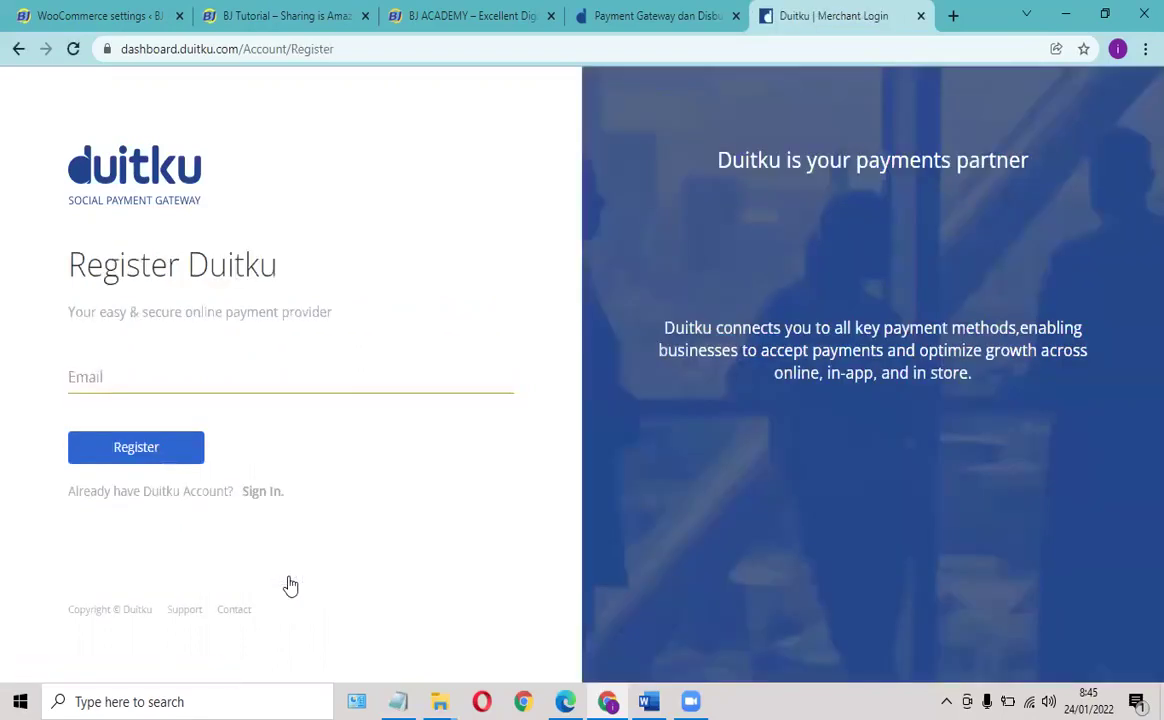
{"action": "left_click", "coordinate": [91, 368]}
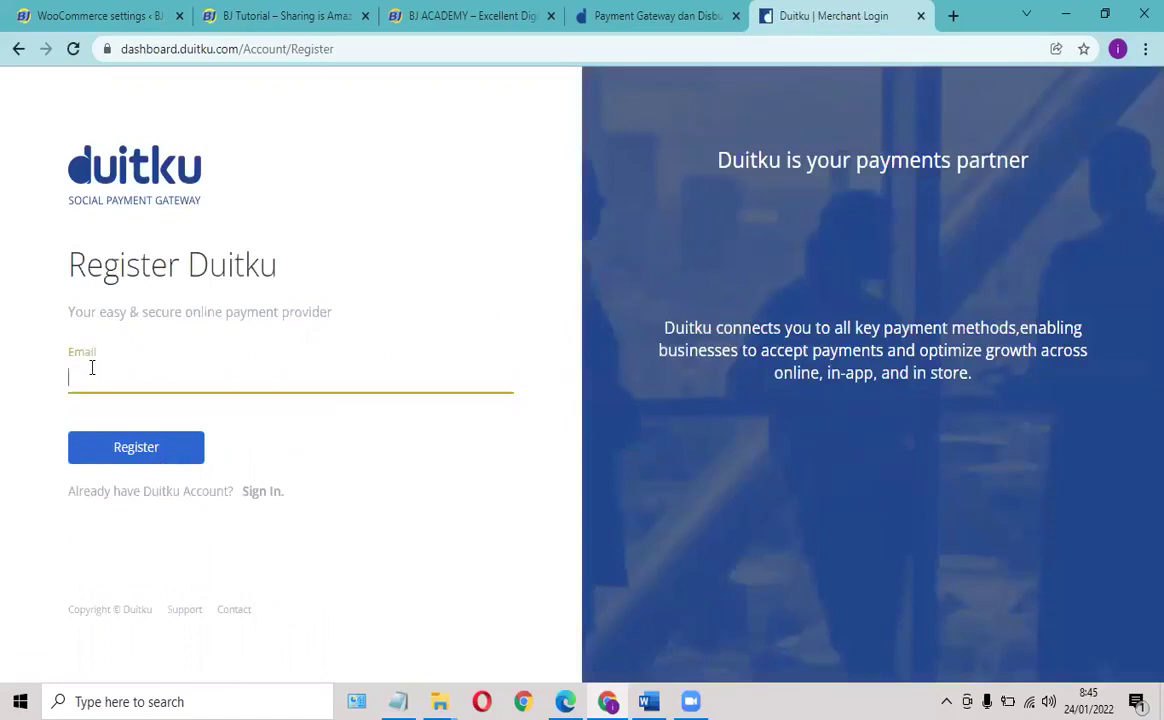
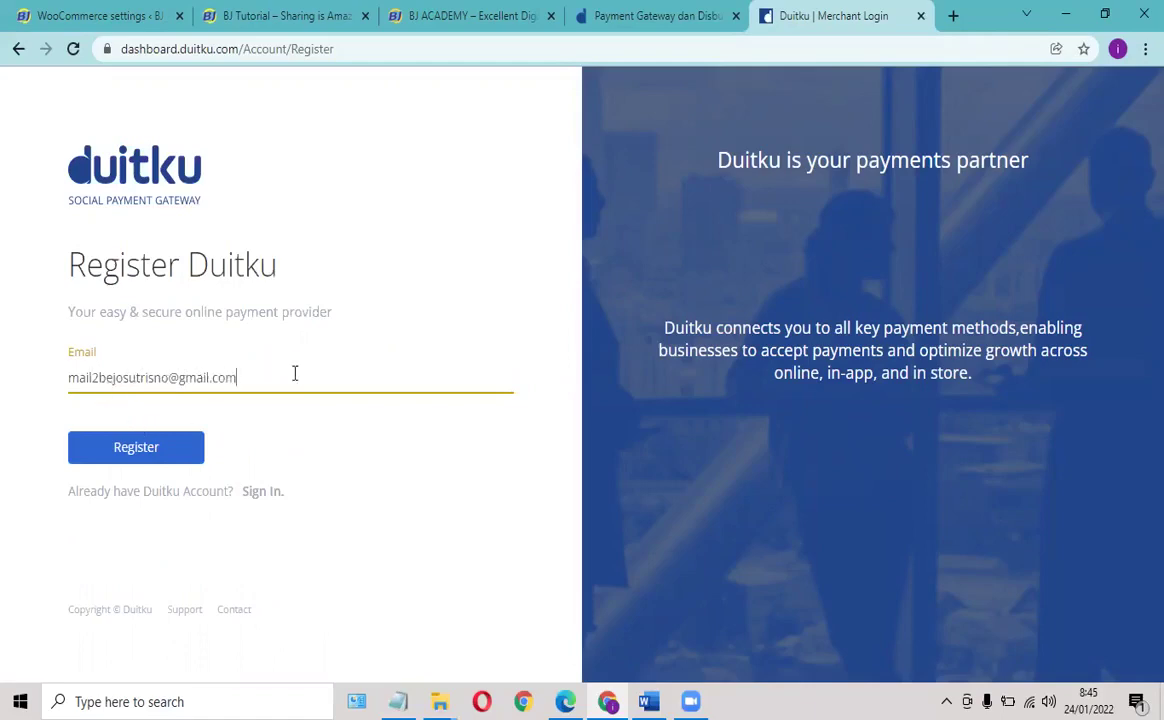
{"action": "left_click", "coordinate": [146, 452]}
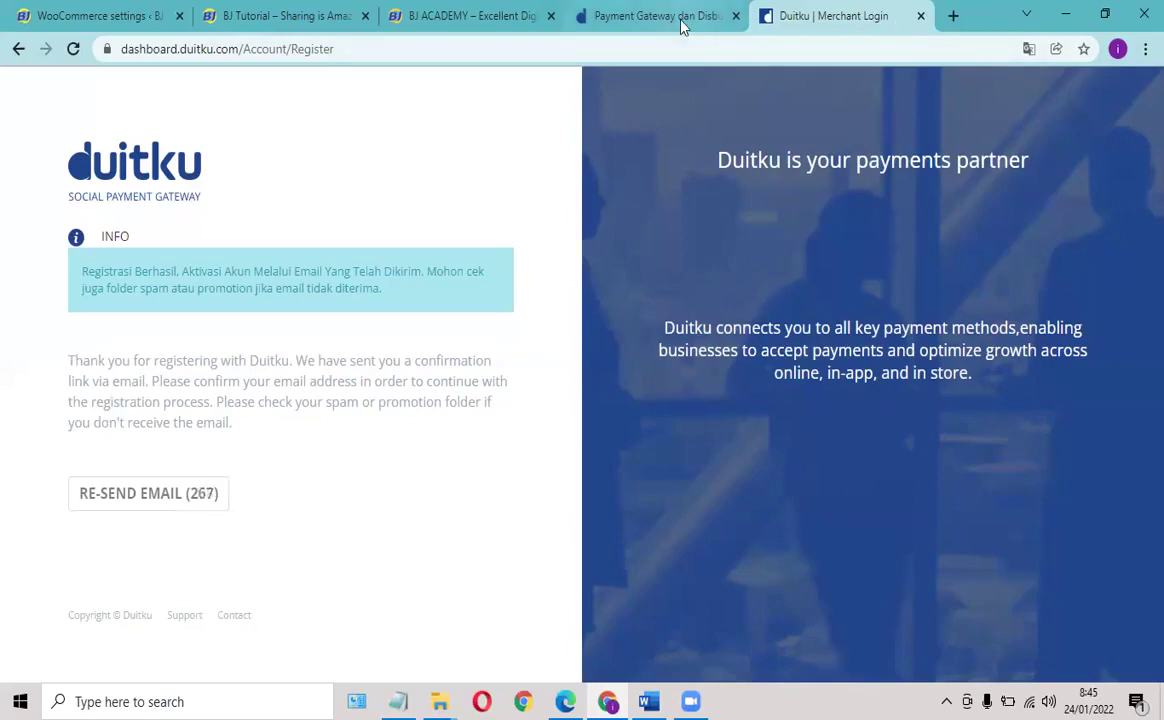
Open Gmail in a new tab and sign out of the current Google account
{"action": "left_click", "coordinate": [953, 16]}
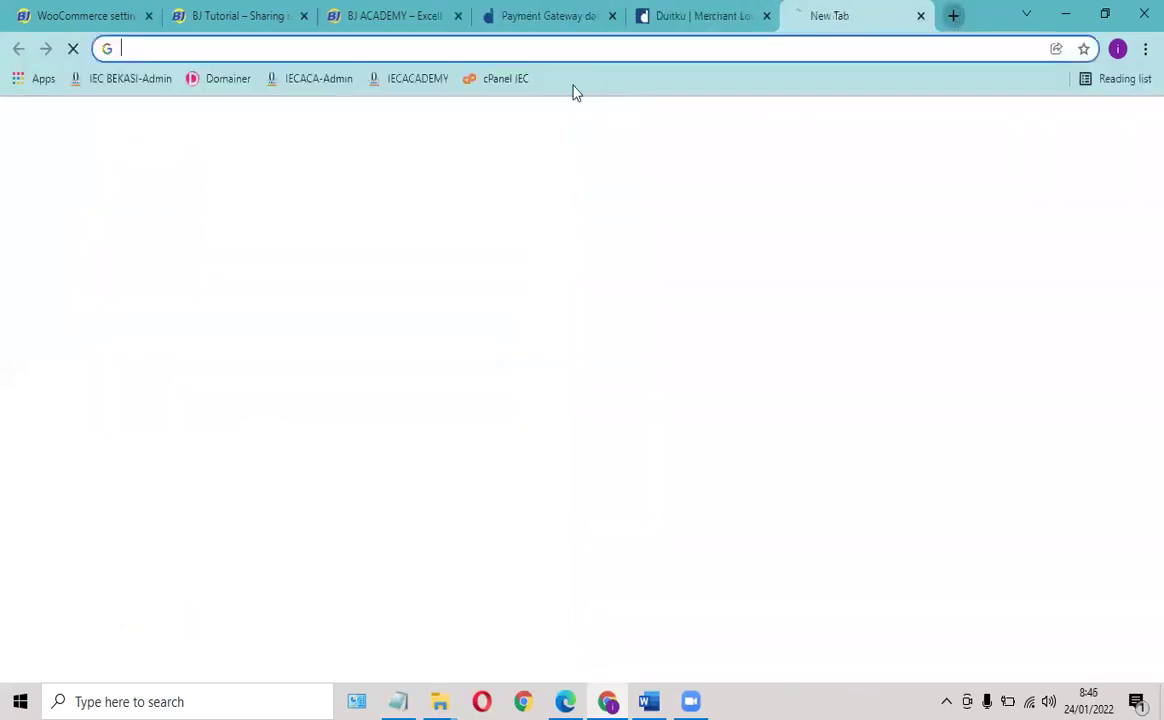
{"action": "type", "text": "gma"}
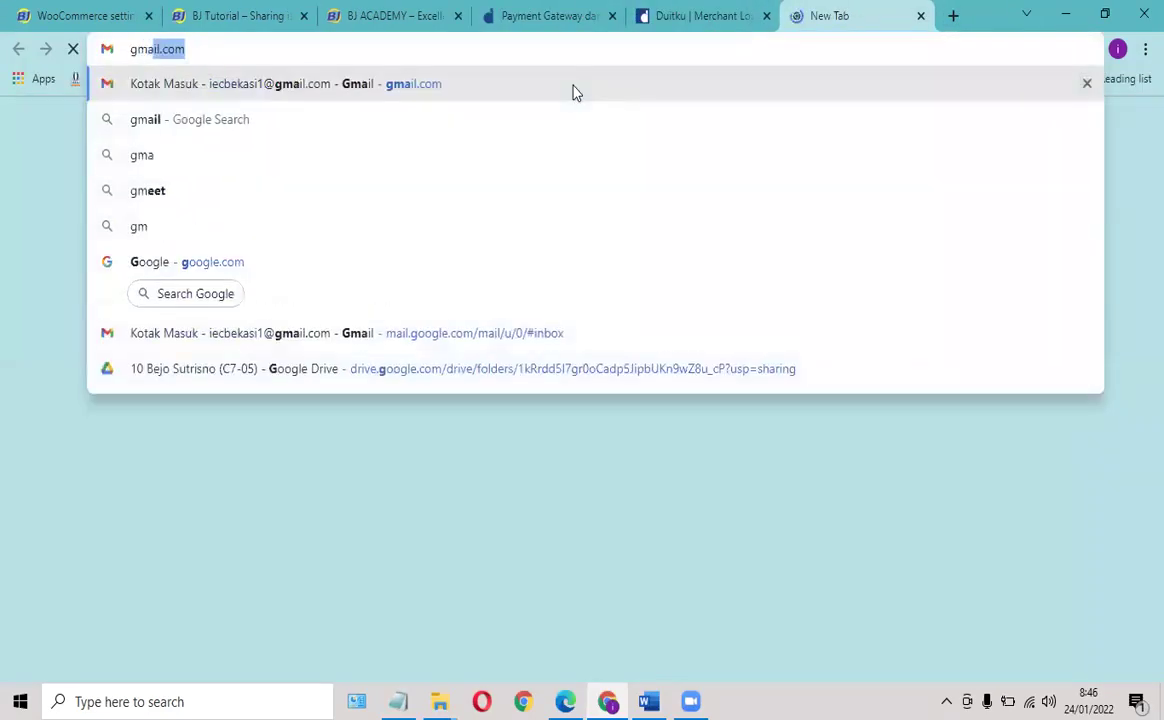
{"action": "key", "text": "Return"}
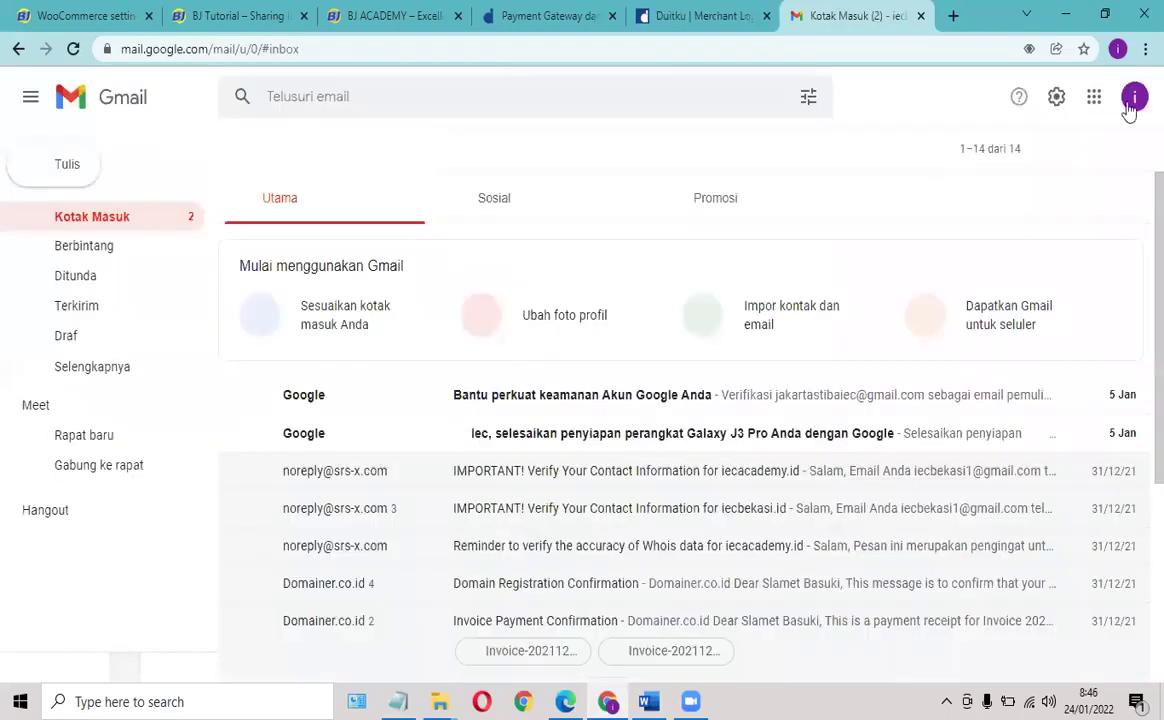
{"action": "left_click", "coordinate": [1133, 100]}
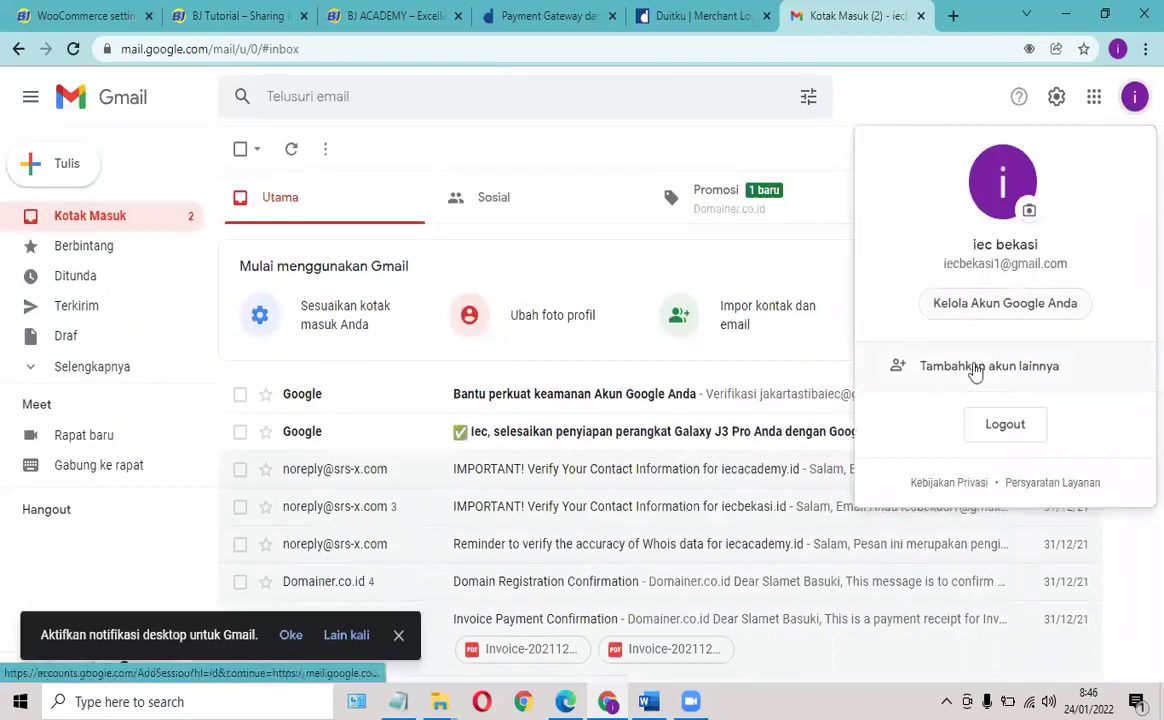
{"action": "left_click", "coordinate": [1004, 425]}
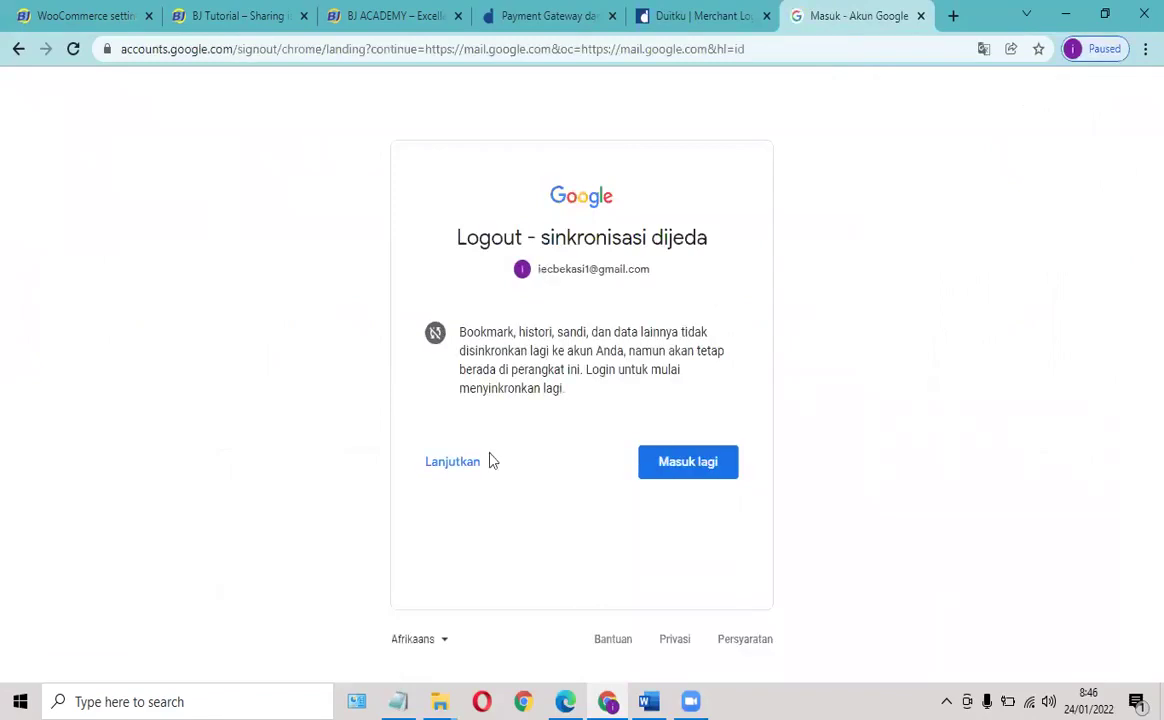
Begin re-signing in with Masuk lagi and Berikutnya, then close the sign-in tab
{"action": "left_click", "coordinate": [679, 472]}
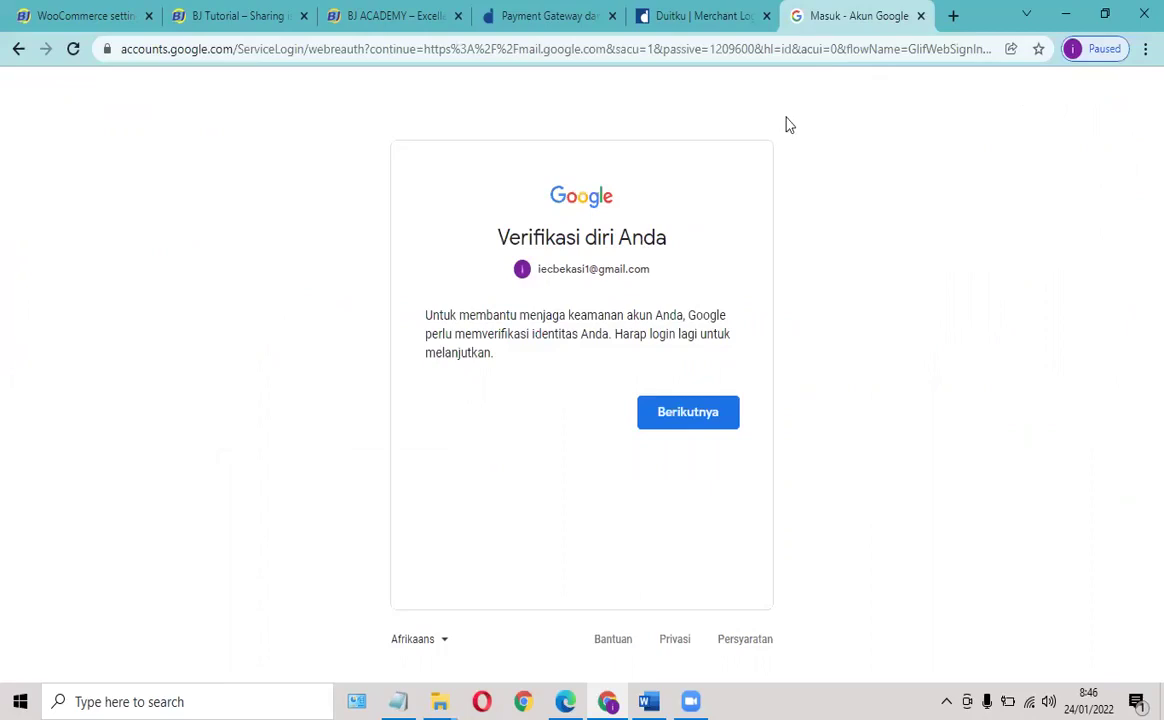
{"action": "left_click", "coordinate": [680, 418]}
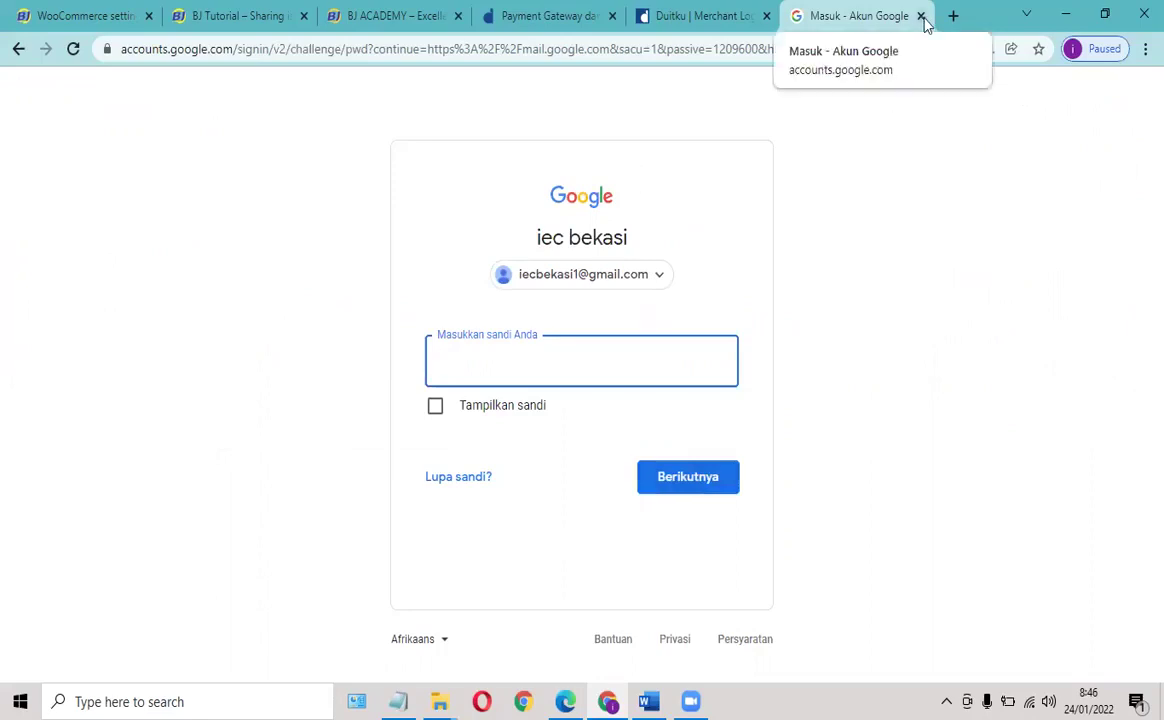
{"action": "key", "text": "ctrl+w"}
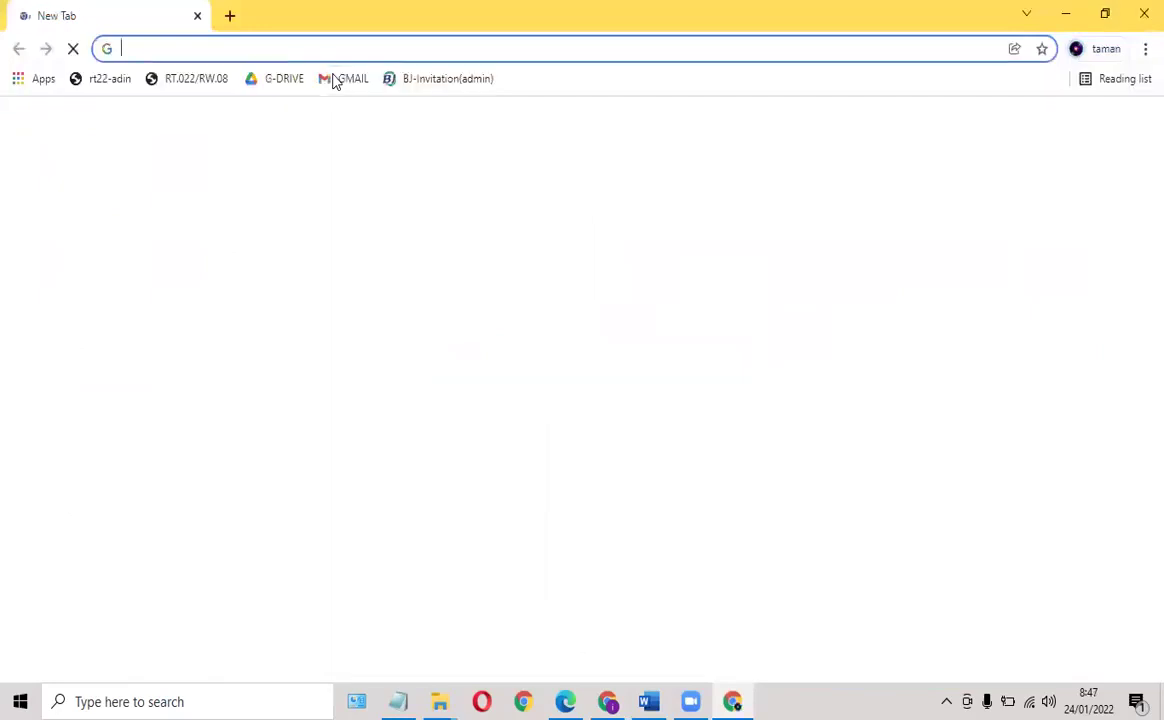
Open Gmail from the bookmark and choose to add another Google account
{"action": "left_click", "coordinate": [343, 79]}
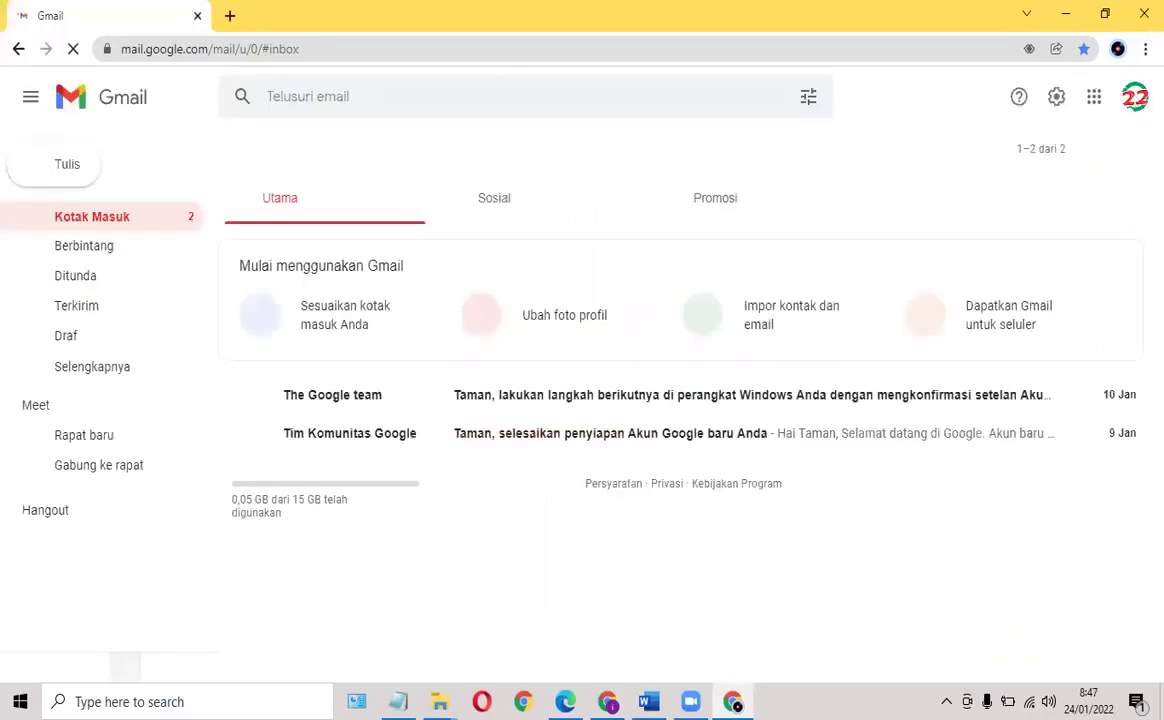
{"action": "left_click", "coordinate": [1136, 106]}
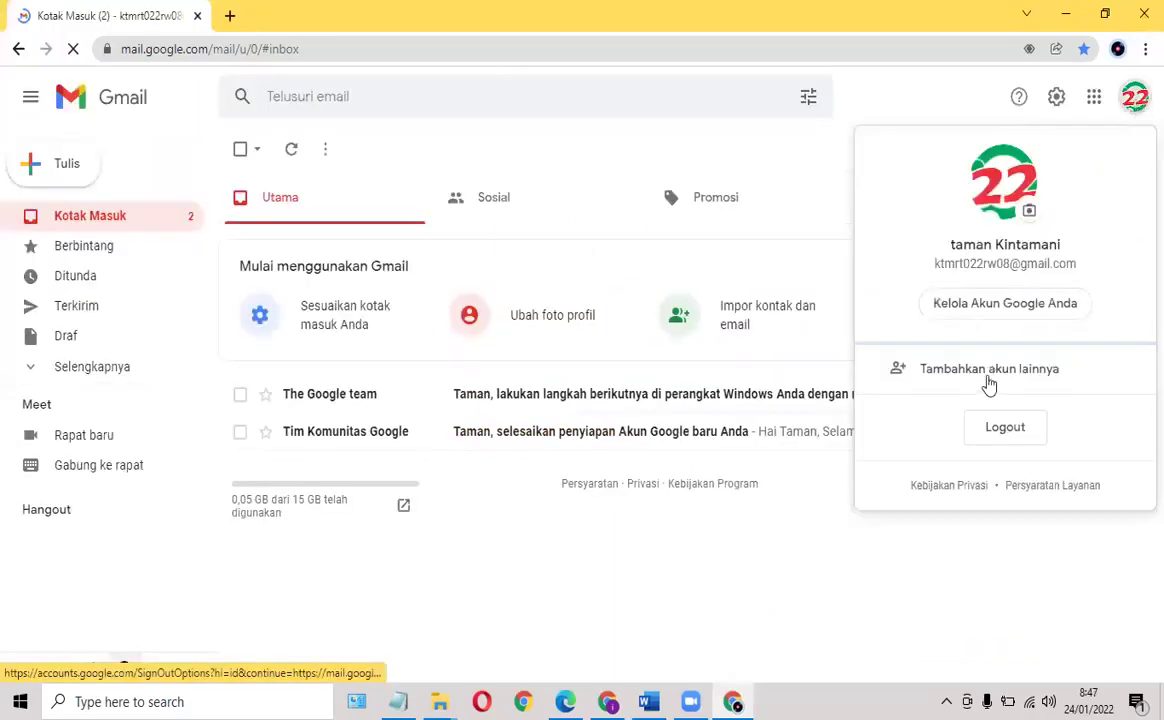
{"action": "left_click", "coordinate": [977, 370]}
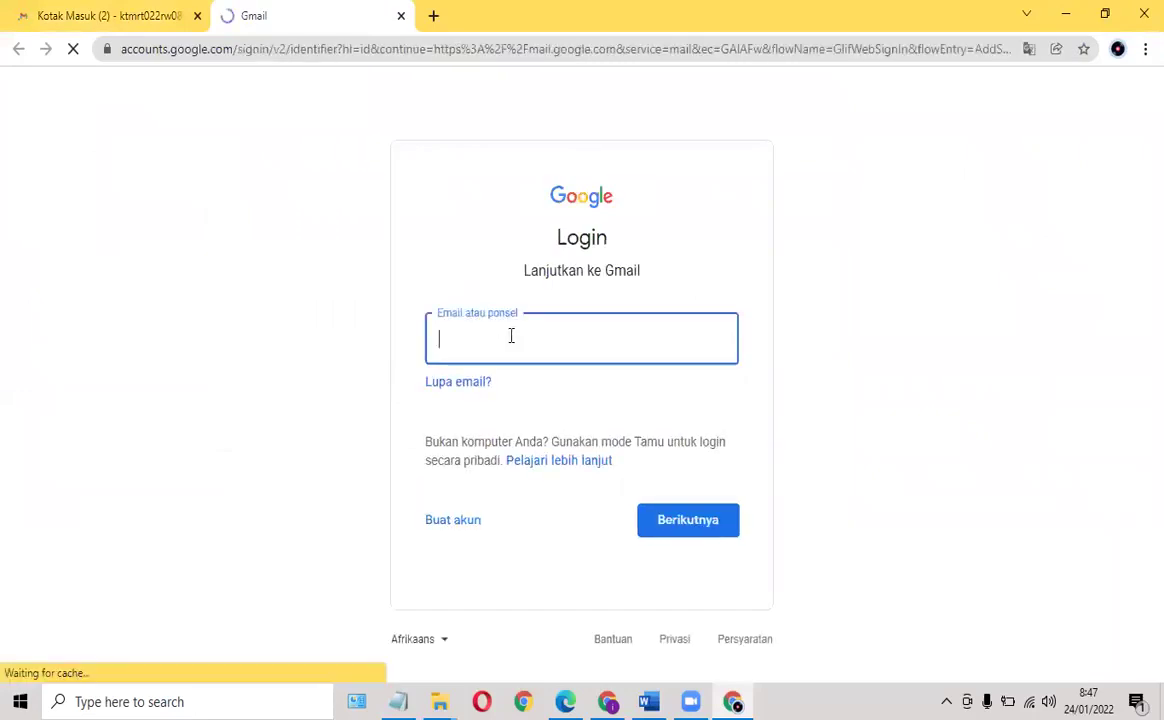
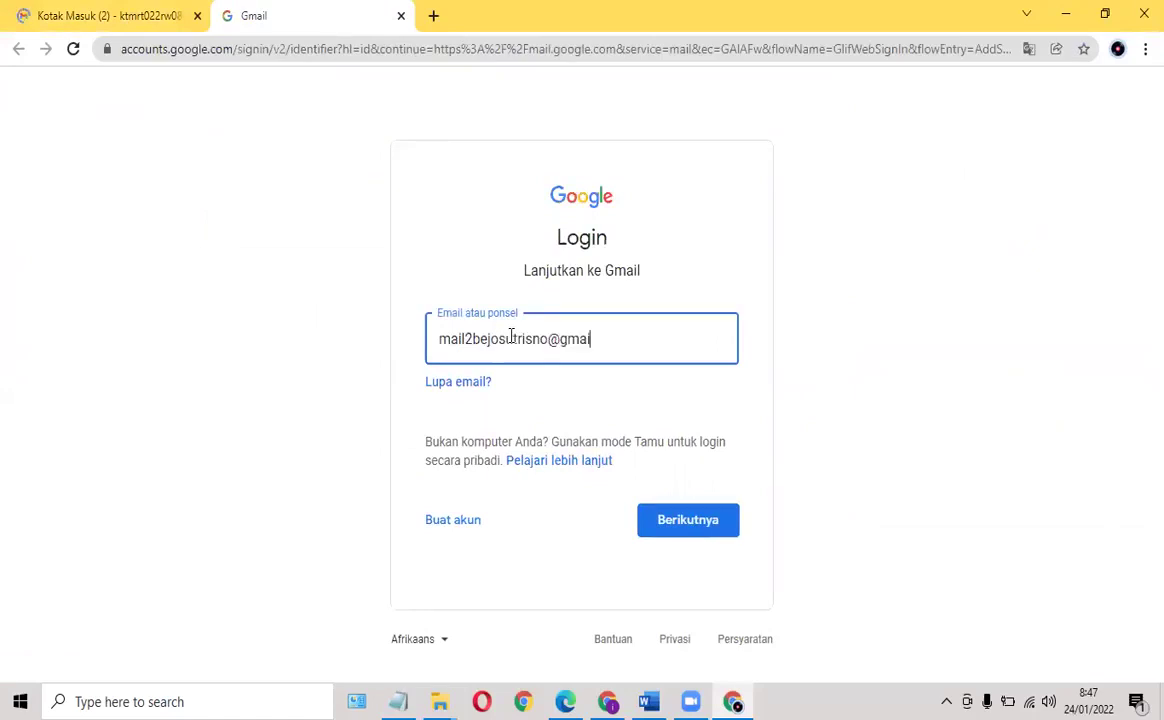
Sign in with the account's e-mail and password, declining the profile-switch prompt
{"action": "left_click", "coordinate": [686, 533]}
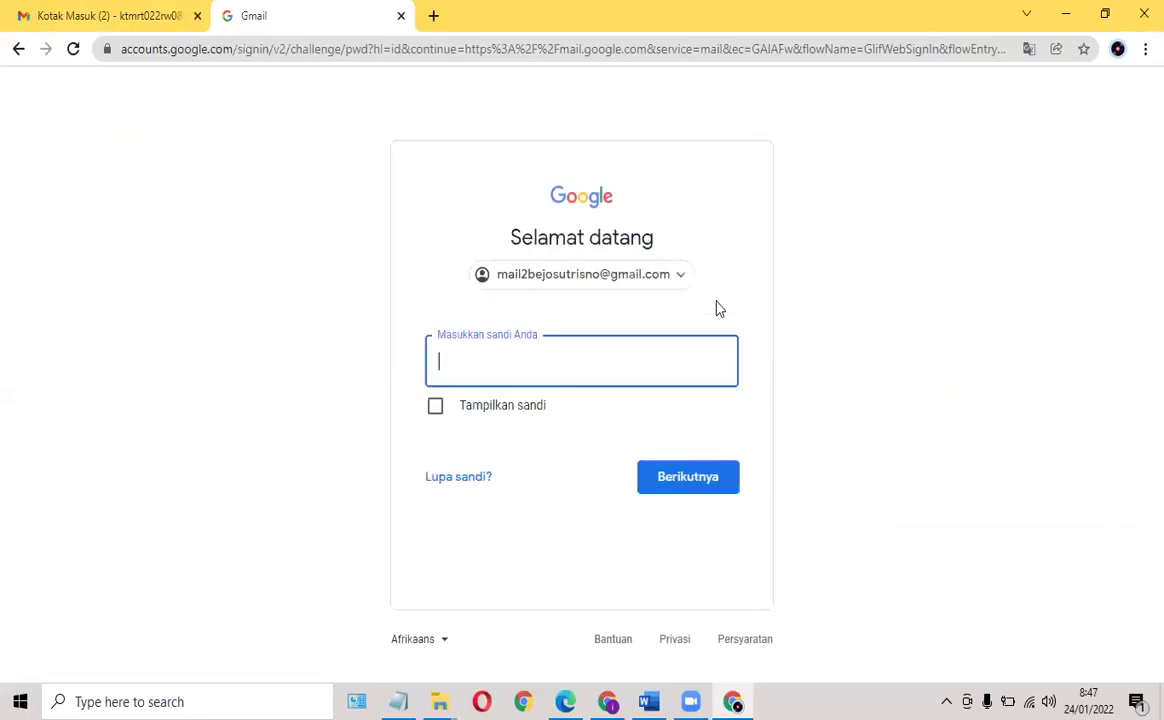
{"action": "type", "text": "*********"}
{"action": "left_click", "coordinate": [699, 478]}
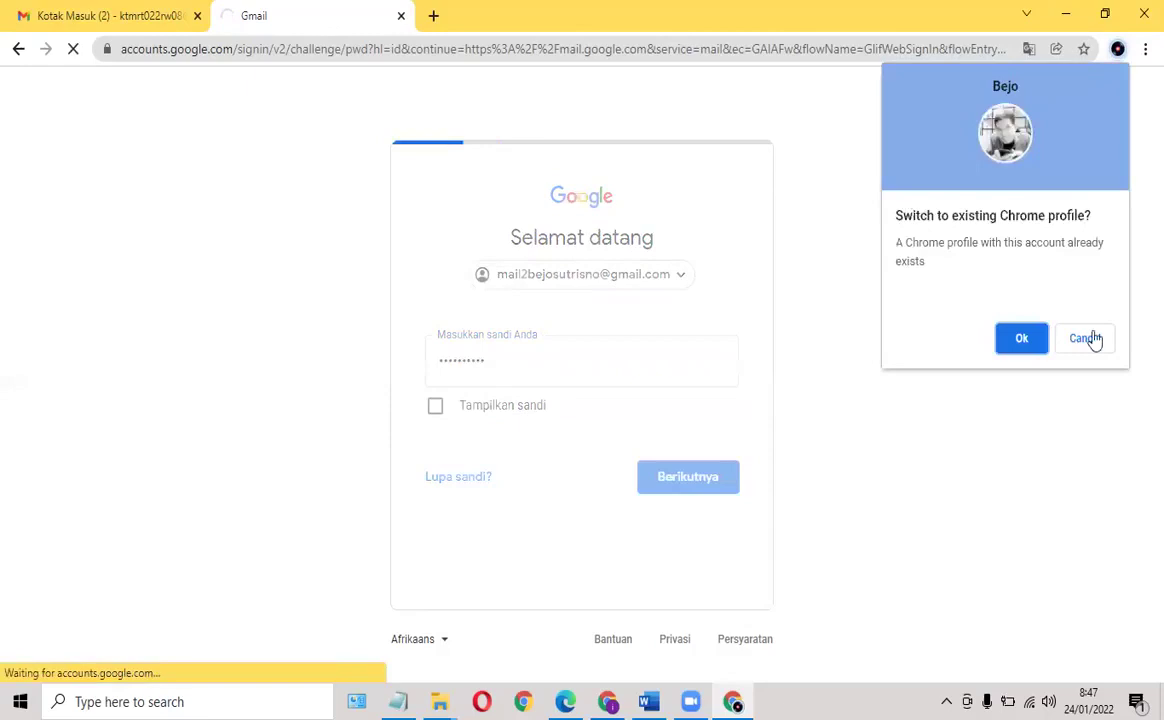
{"action": "left_click", "coordinate": [1095, 338]}
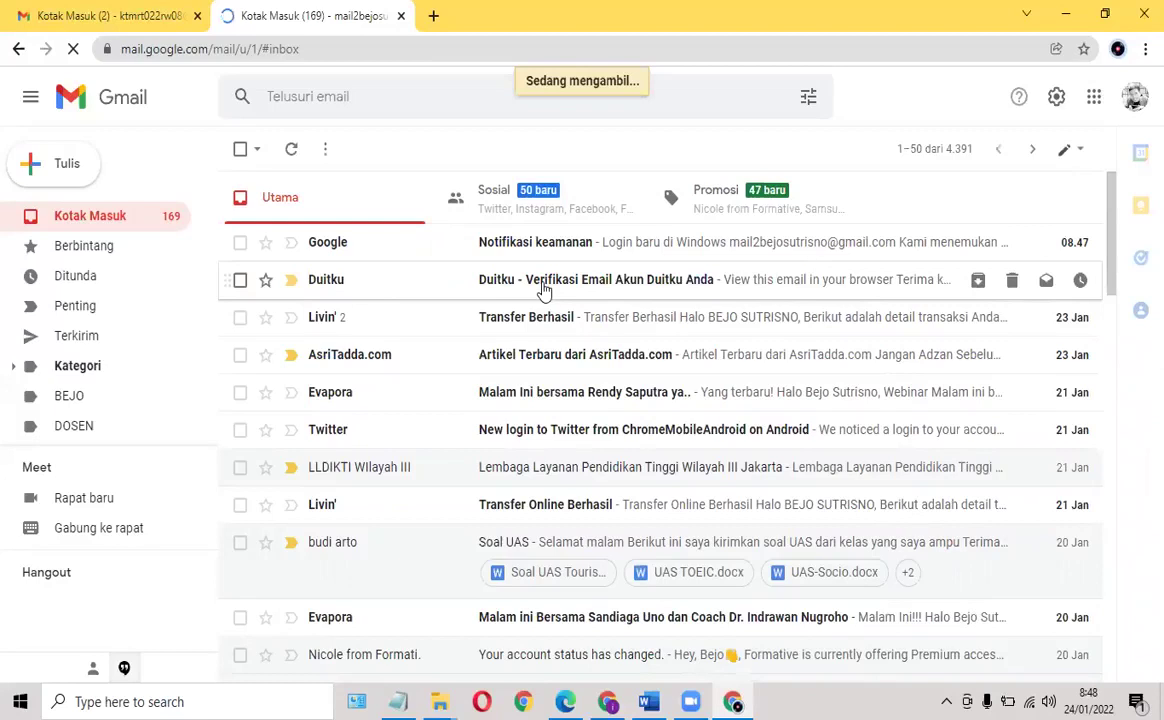
Open the 'Duitku - Verifikasi Email' message and follow its 'link berikut' activation link
{"action": "left_click", "coordinate": [543, 289]}
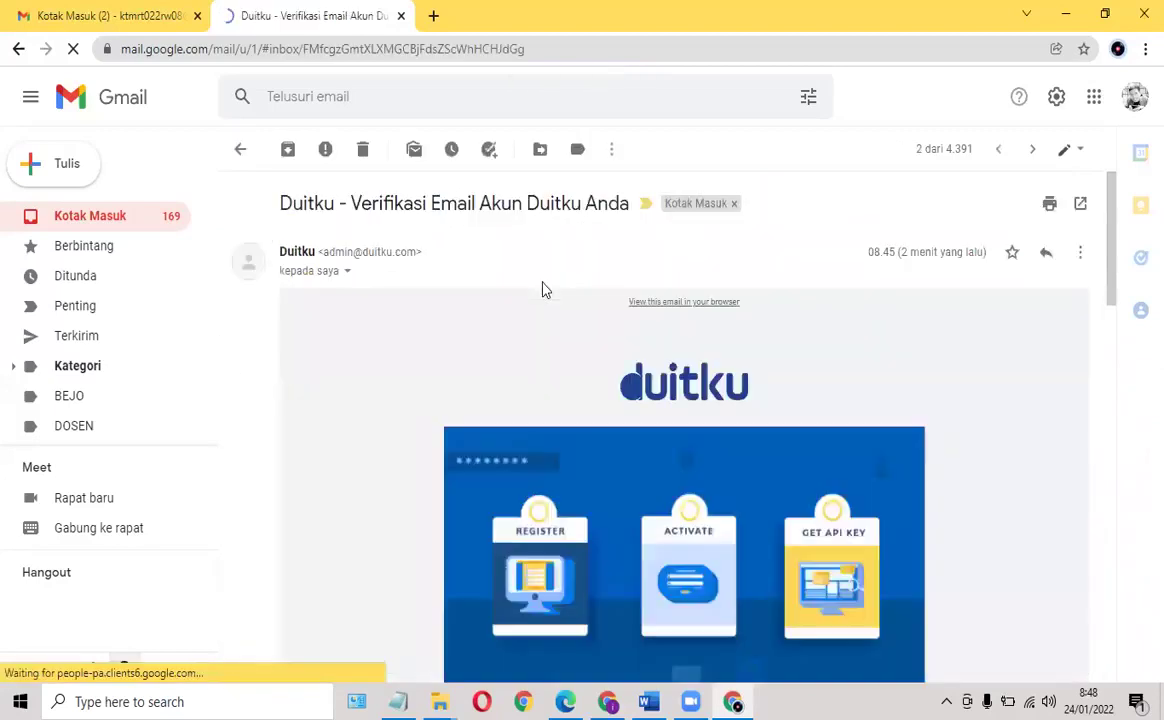
{"action": "scroll", "coordinate": [545, 288], "scroll_direction": "down", "scroll_amount": 3}
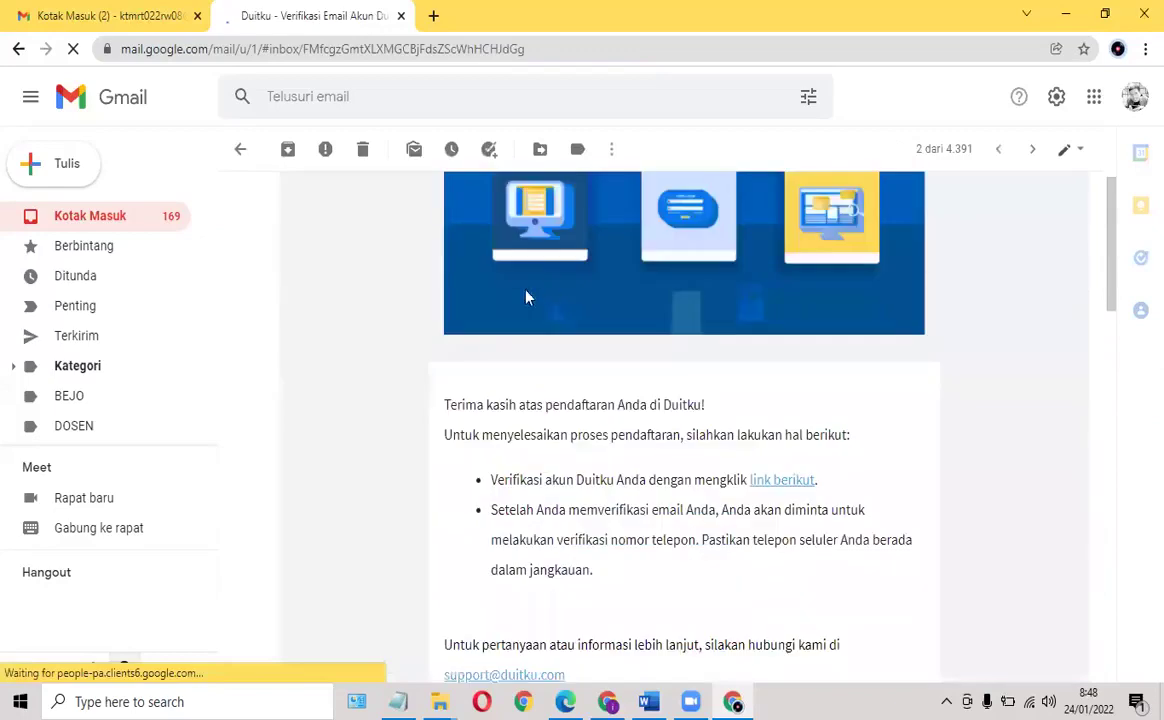
{"action": "scroll", "coordinate": [527, 297], "scroll_direction": "down", "scroll_amount": 2}
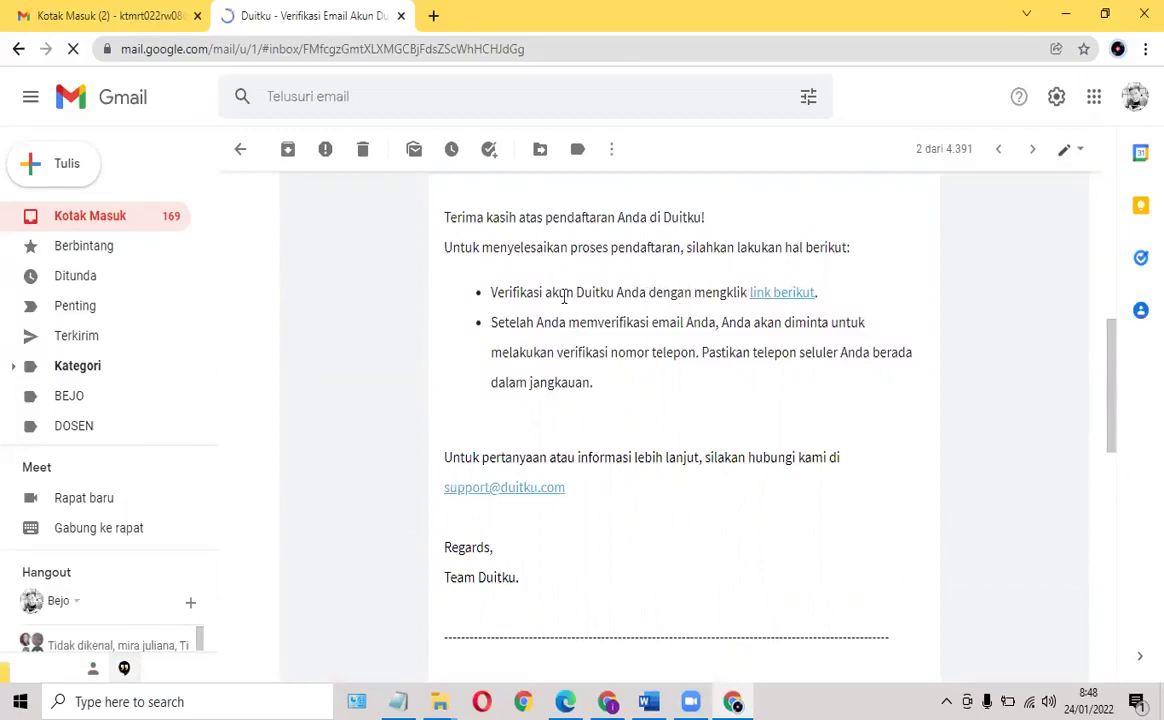
{"action": "left_click", "coordinate": [774, 296]}
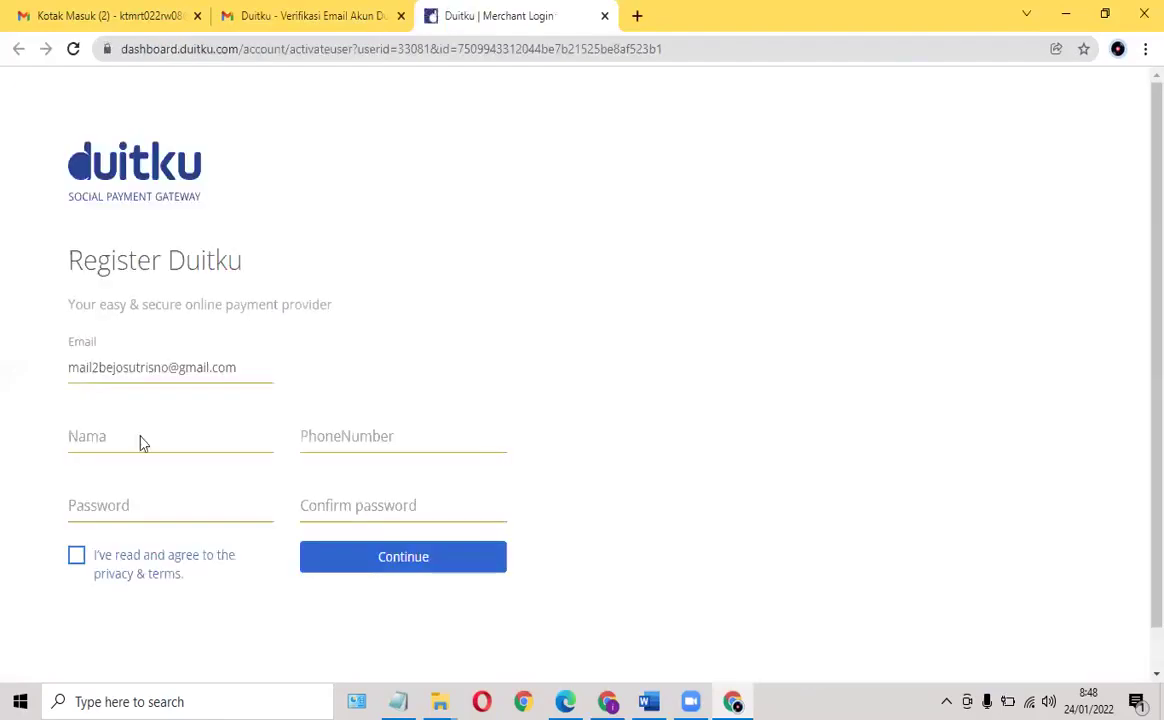
Enter the registrant's name and phone number in the Duitku Register form
{"action": "left_click", "coordinate": [118, 435]}
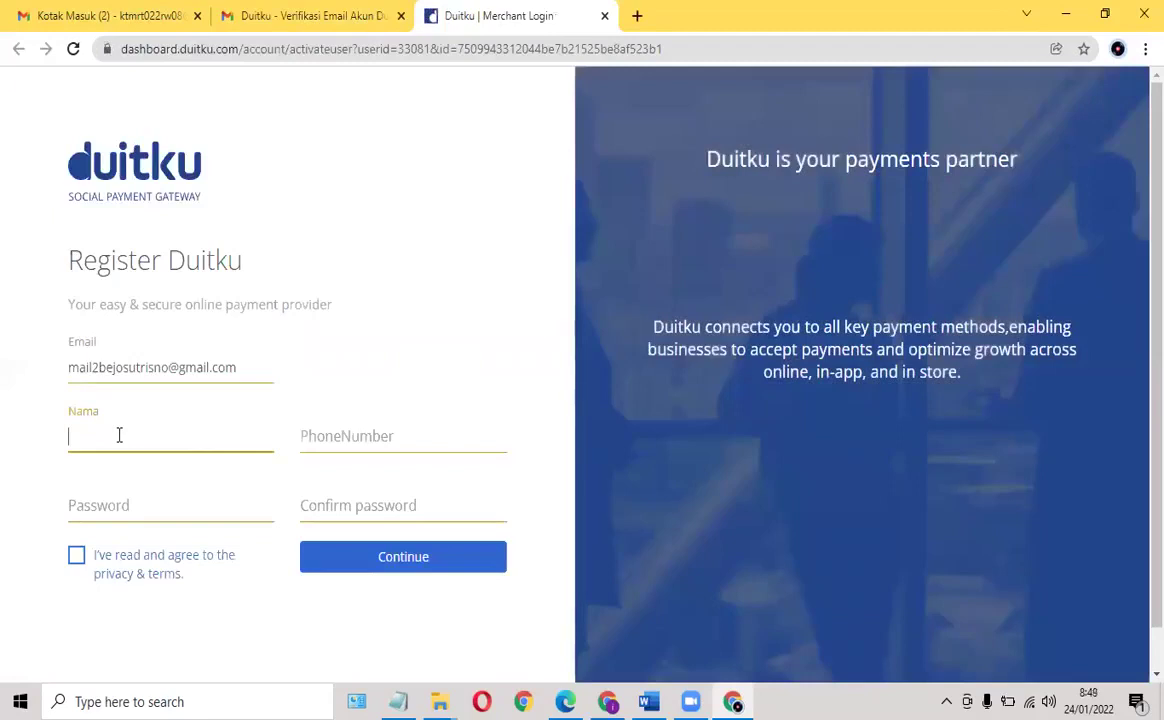
{"action": "type", "text": "sutrisno"}
{"action": "left_click", "coordinate": [346, 441]}
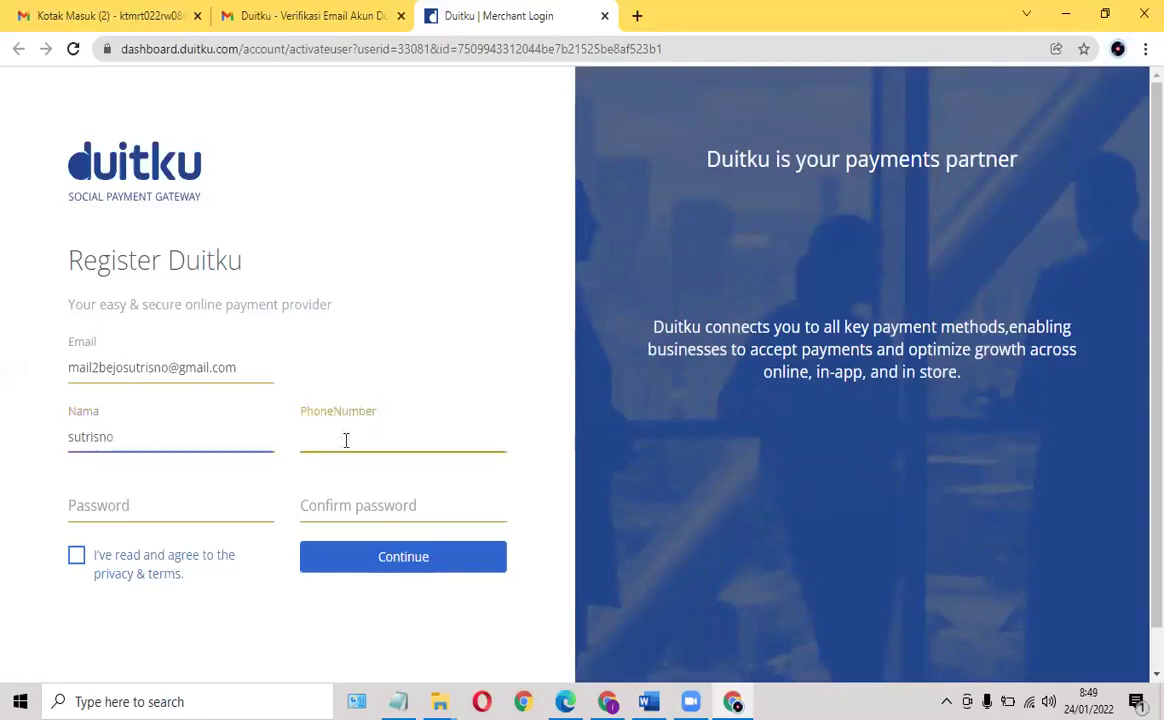
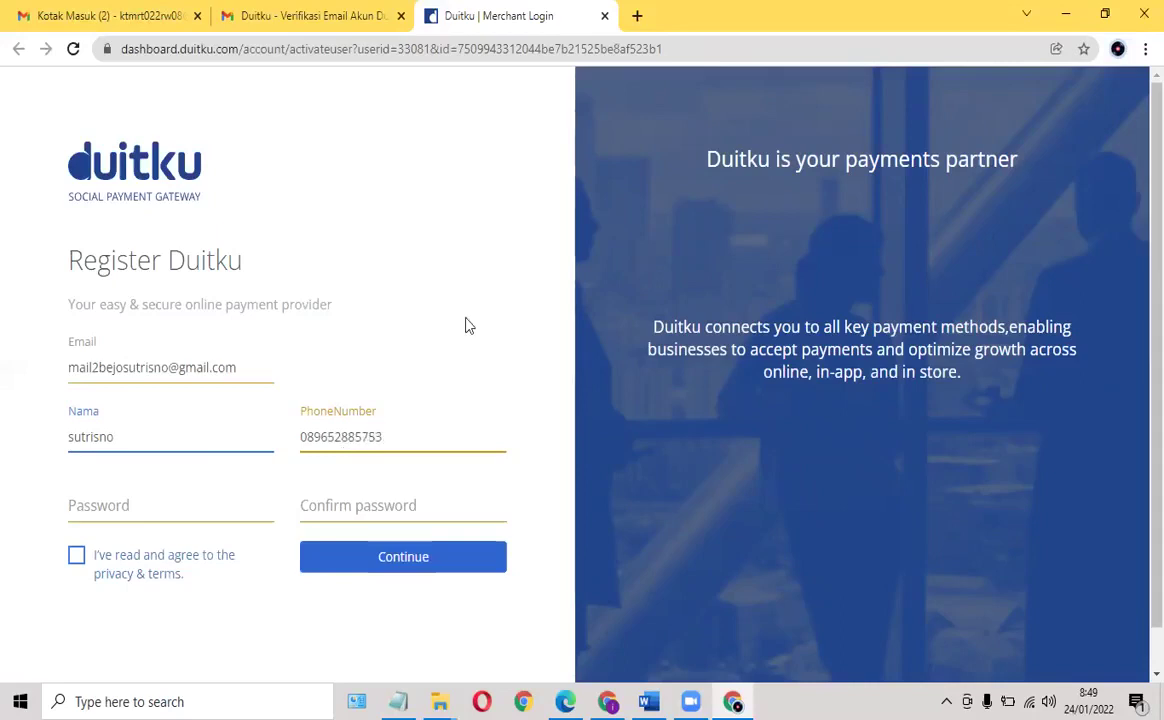
Enter and confirm the account password, accept the privacy terms, and continue
{"action": "left_click", "coordinate": [113, 503]}
{"action": "type", "text": "••"}
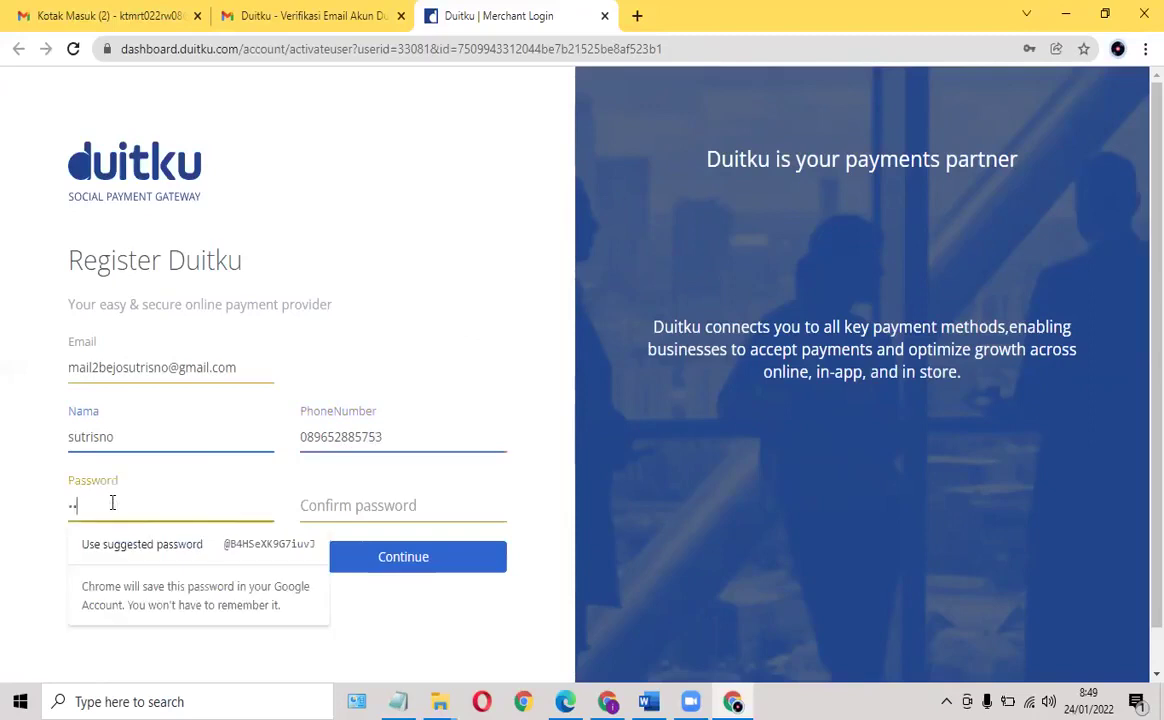
{"action": "type", "text": "••••••••"}
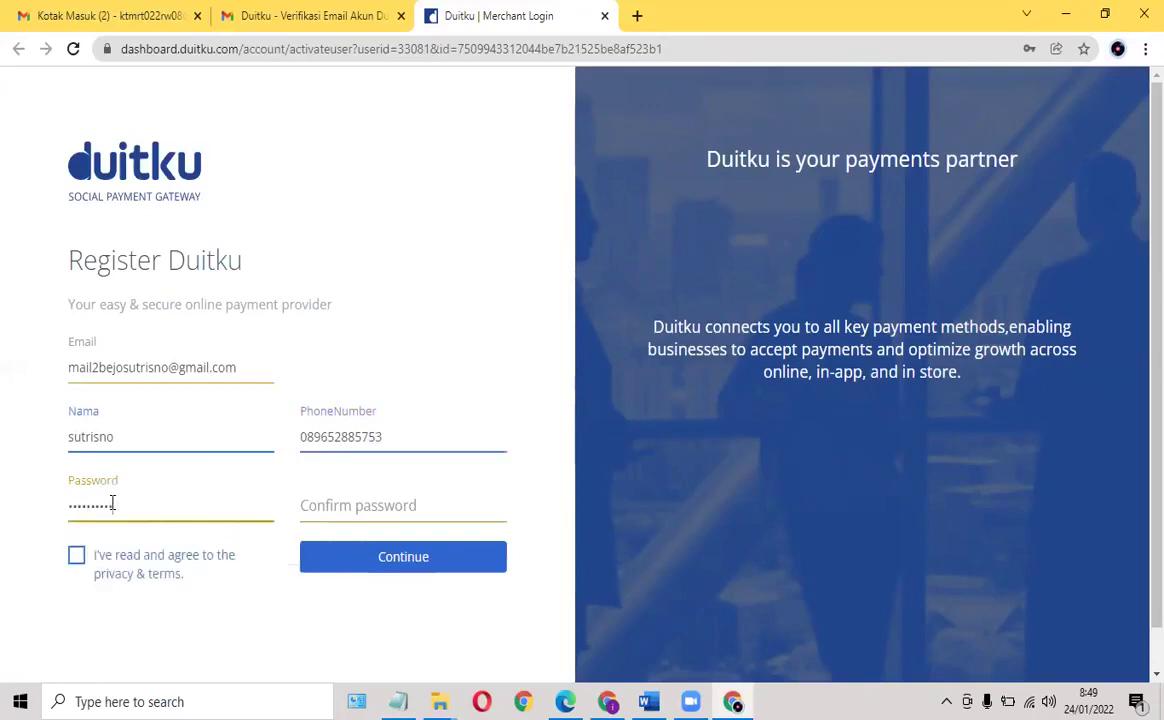
{"action": "key", "text": "Tab"}
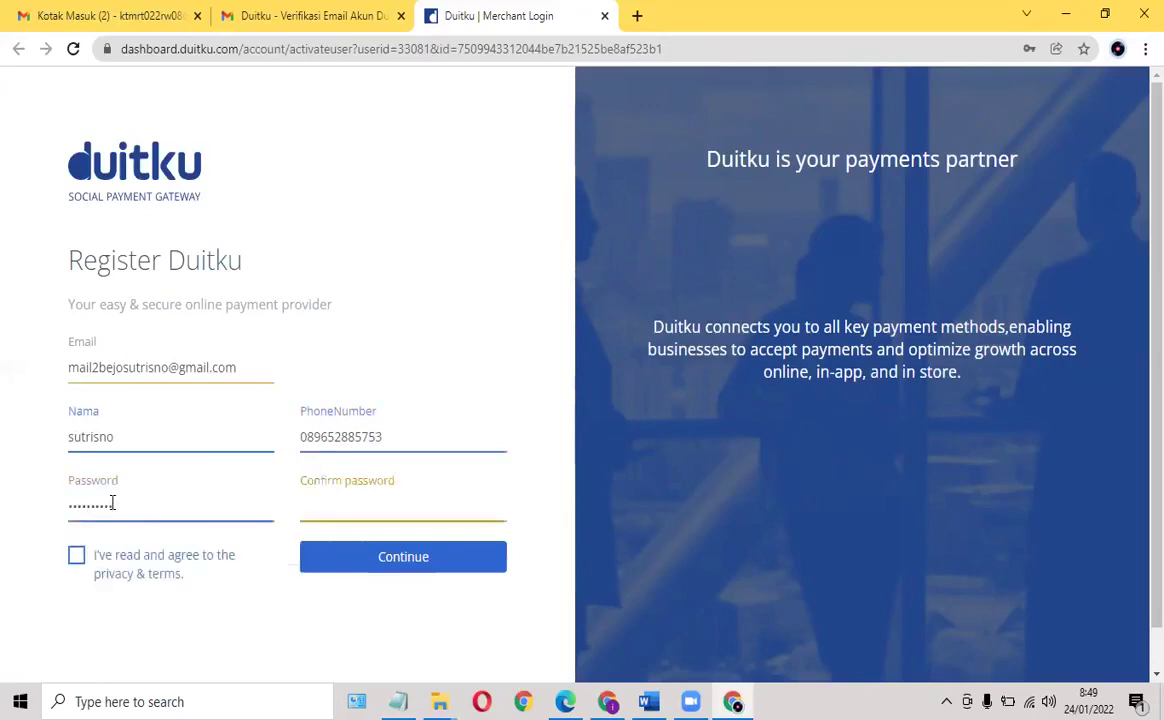
{"action": "type", "text": "••••••••••"}
{"action": "left_click", "coordinate": [76, 555]}
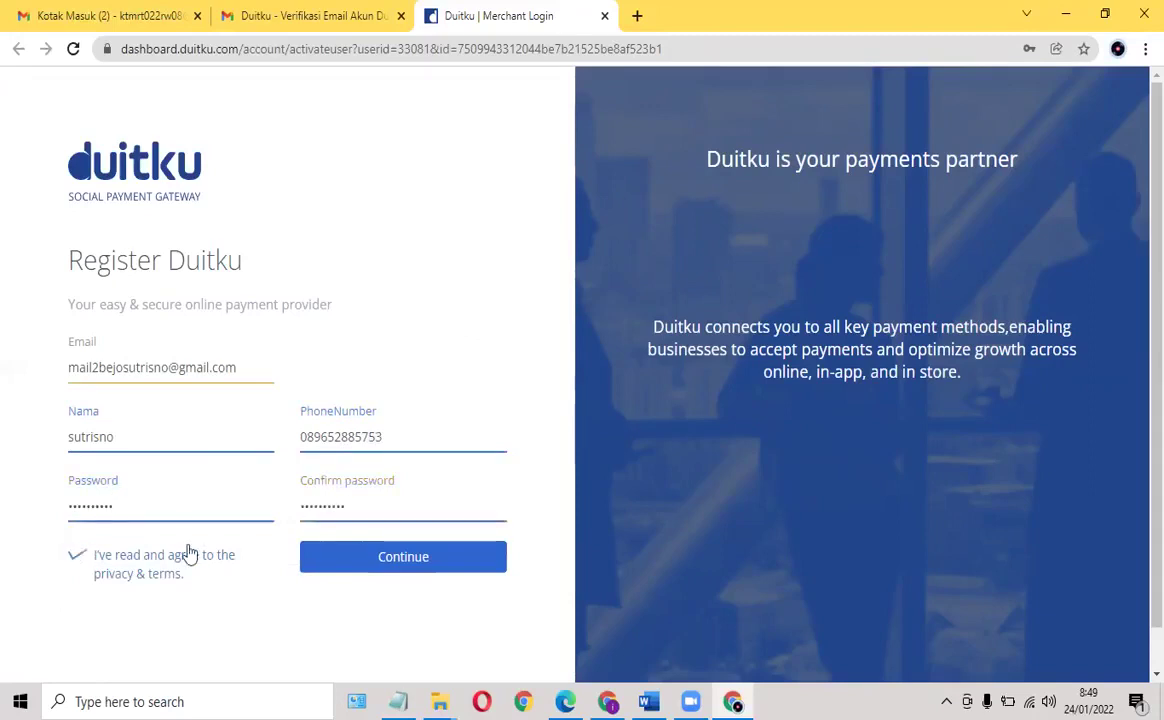
{"action": "left_click", "coordinate": [404, 565]}
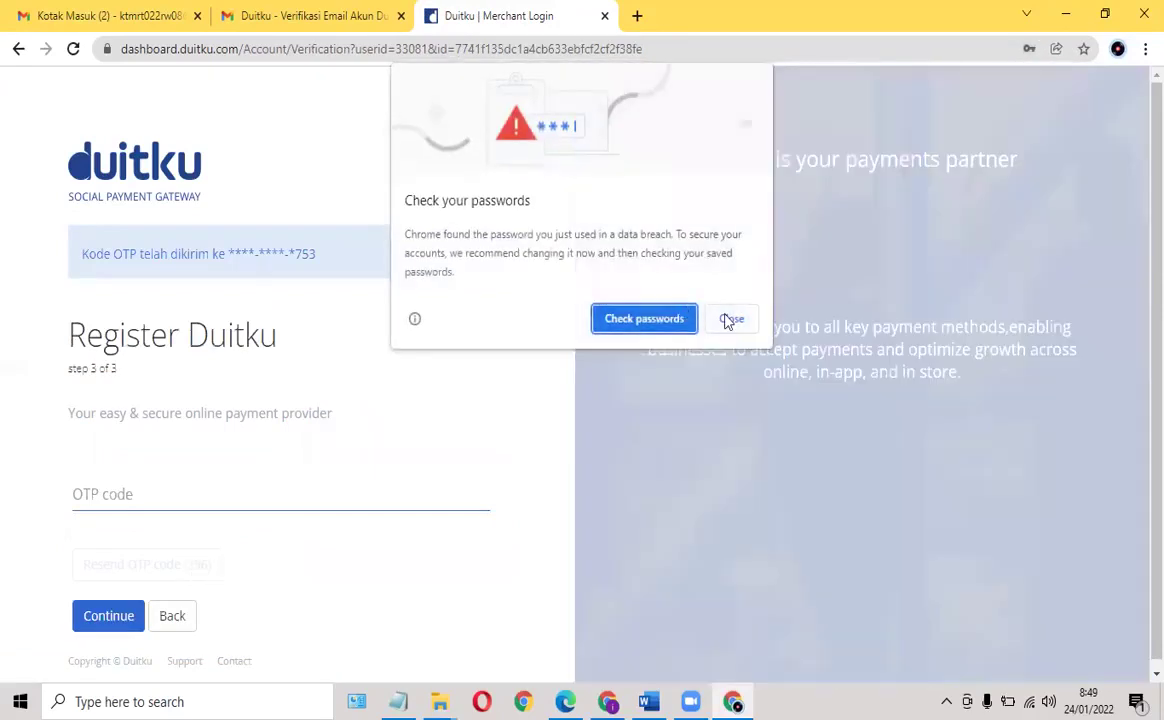
Dismiss Chrome's password prompts and submit the emailed OTP verification code
{"action": "left_click", "coordinate": [731, 319]}
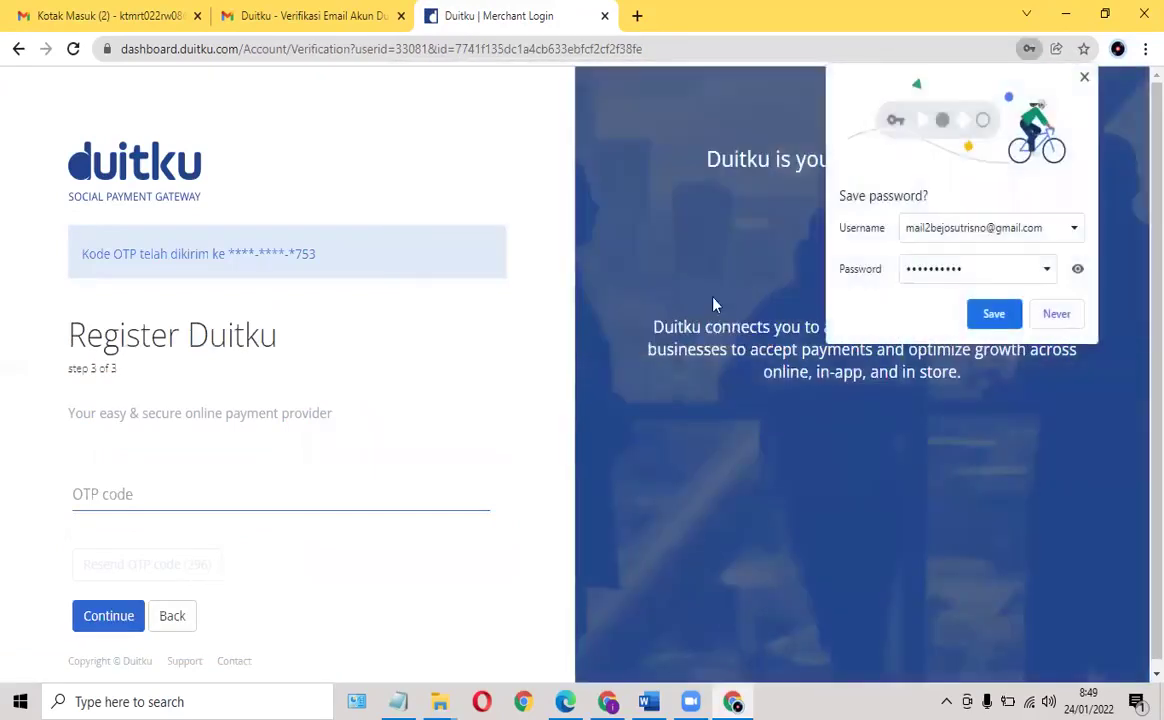
{"action": "left_click", "coordinate": [1084, 77]}
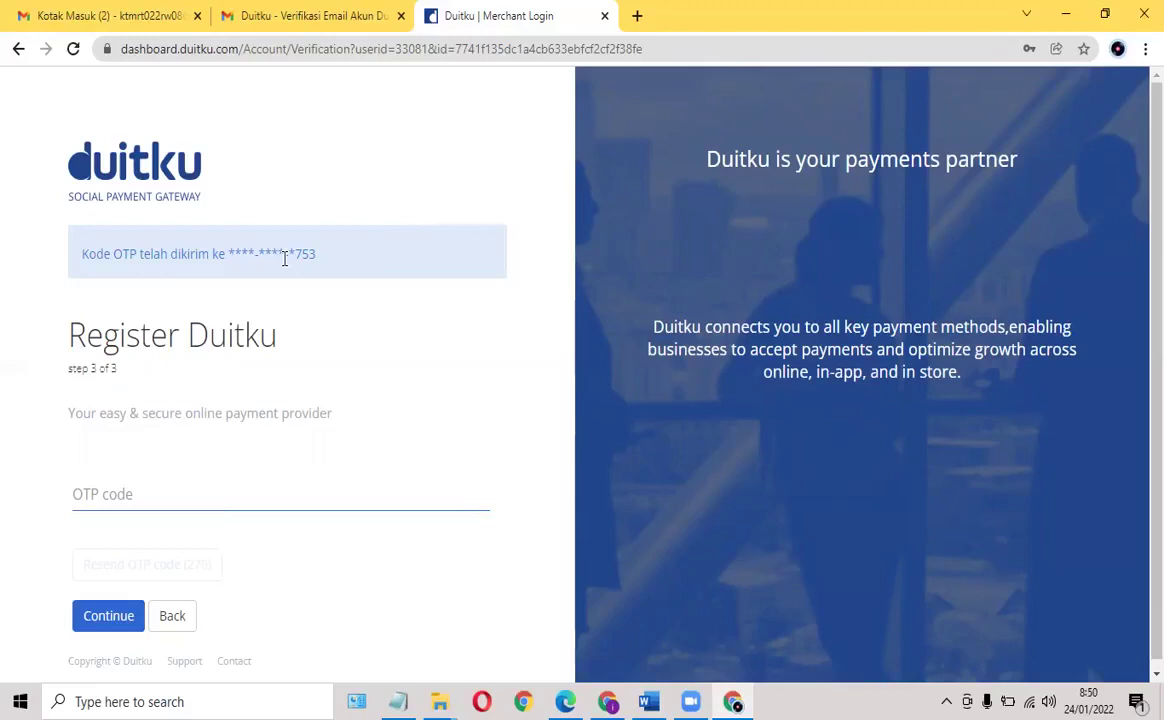
{"action": "left_click", "coordinate": [124, 503]}
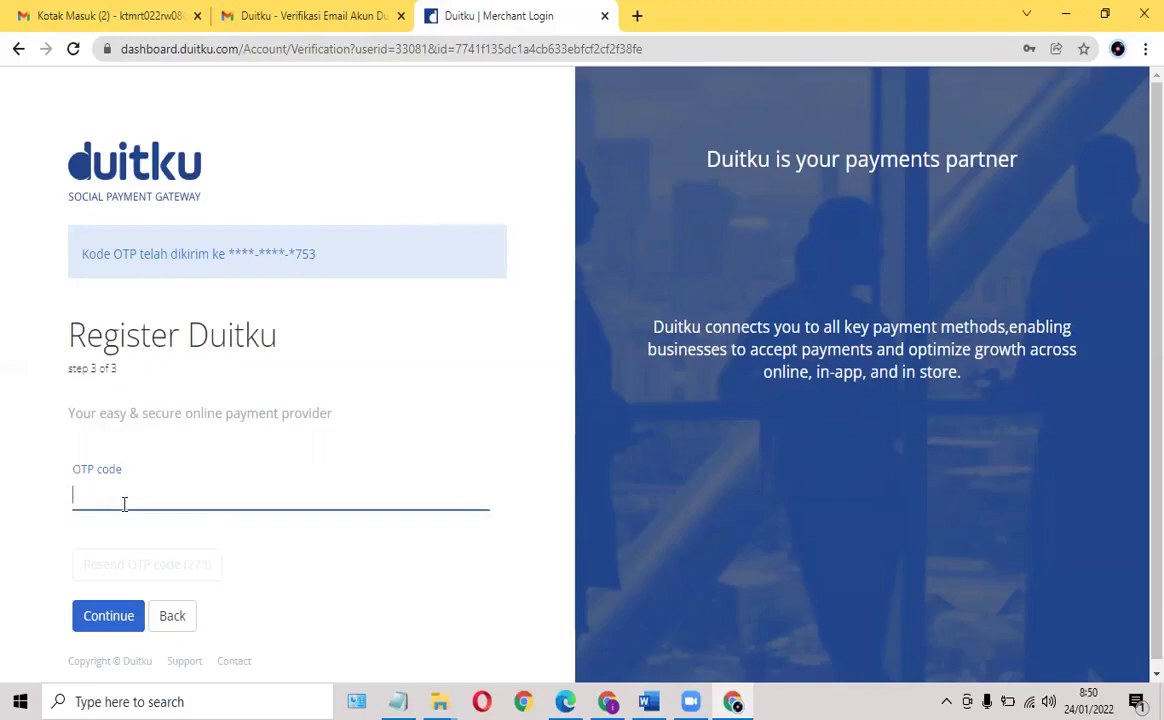
{"action": "left_click", "coordinate": [113, 618]}
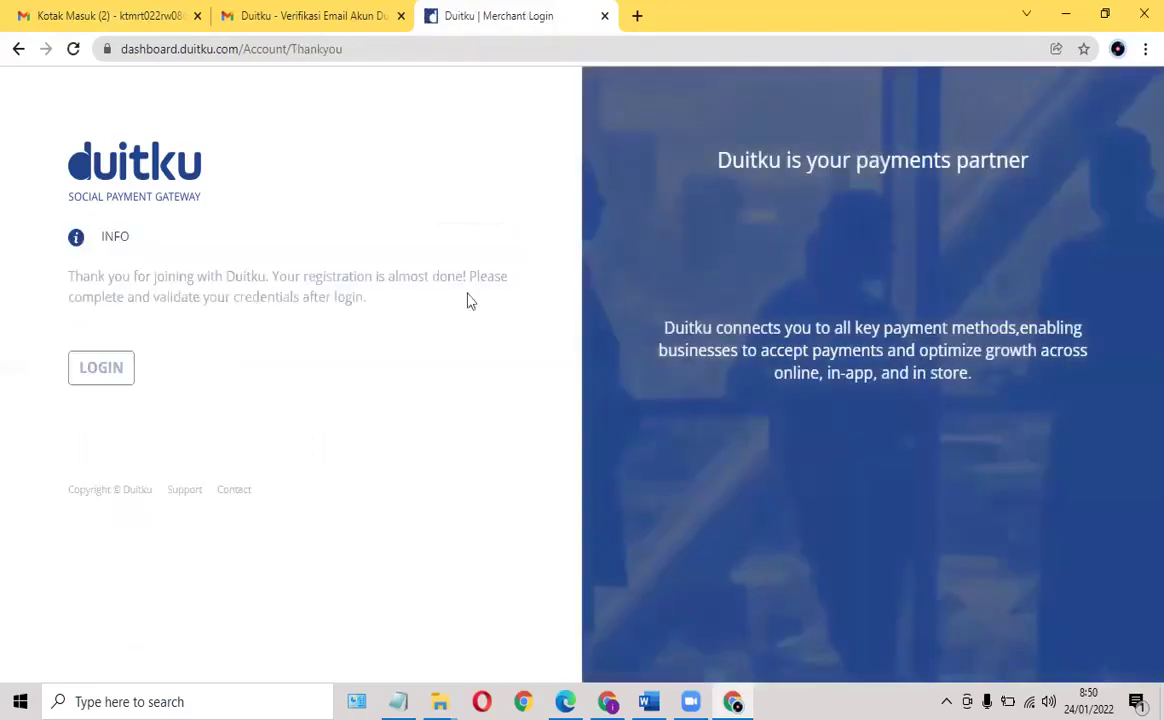
Open the login page and sign in with the merchant account's e-mail and password
{"action": "left_click", "coordinate": [108, 369]}
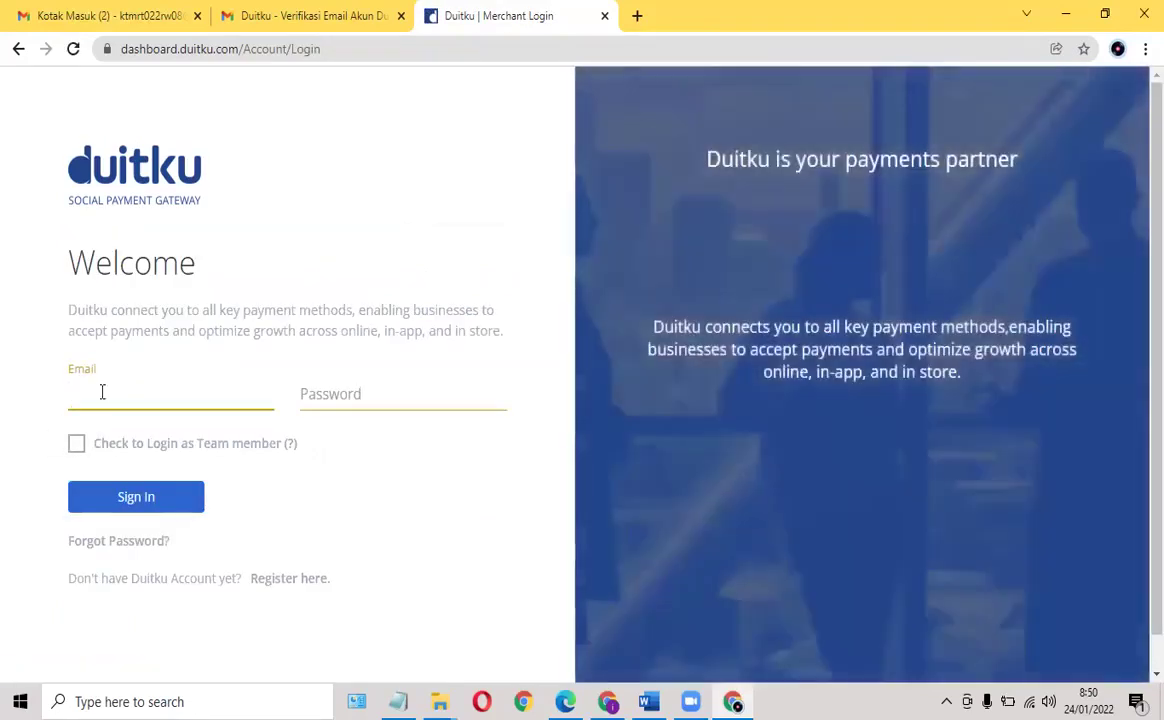
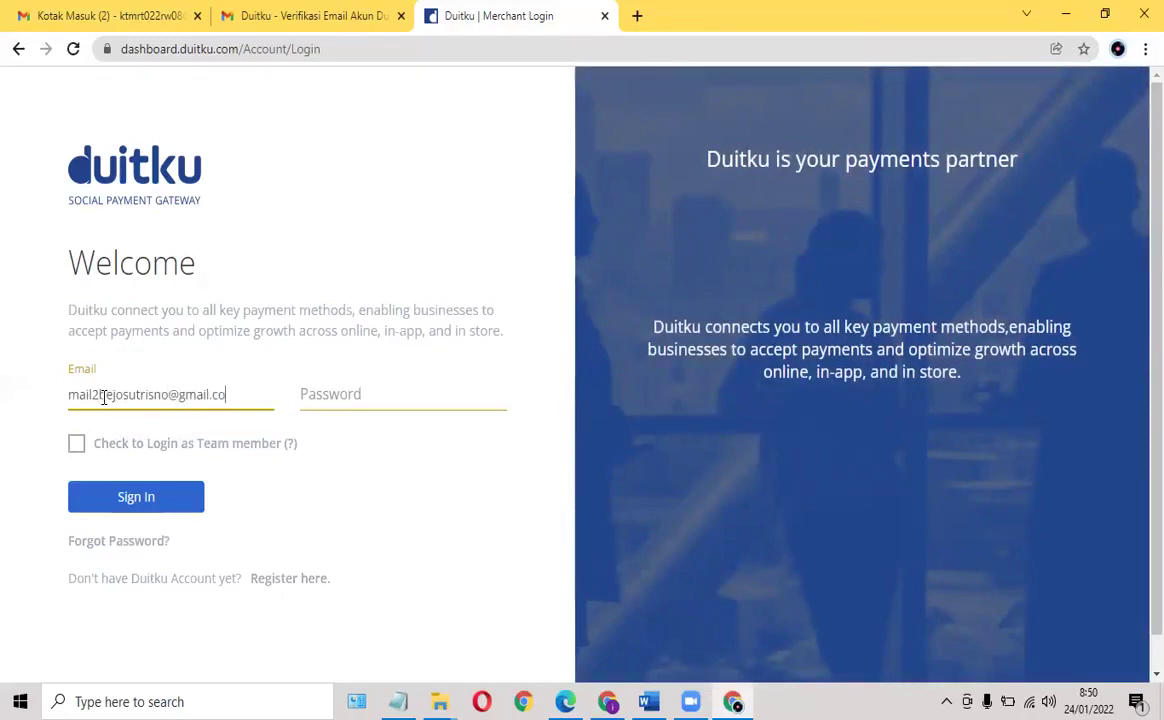
{"action": "left_click", "coordinate": [319, 391]}
{"action": "type", "text": "••••••••"}
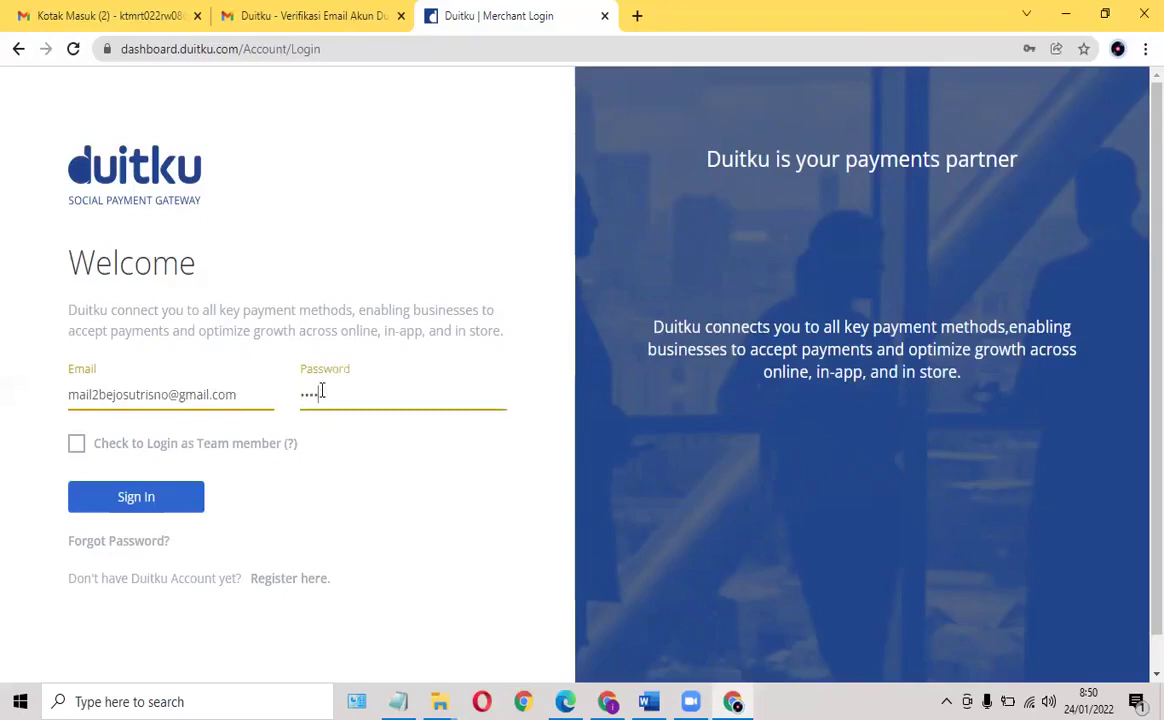
{"action": "type", "text": "••"}
{"action": "left_click", "coordinate": [138, 499]}
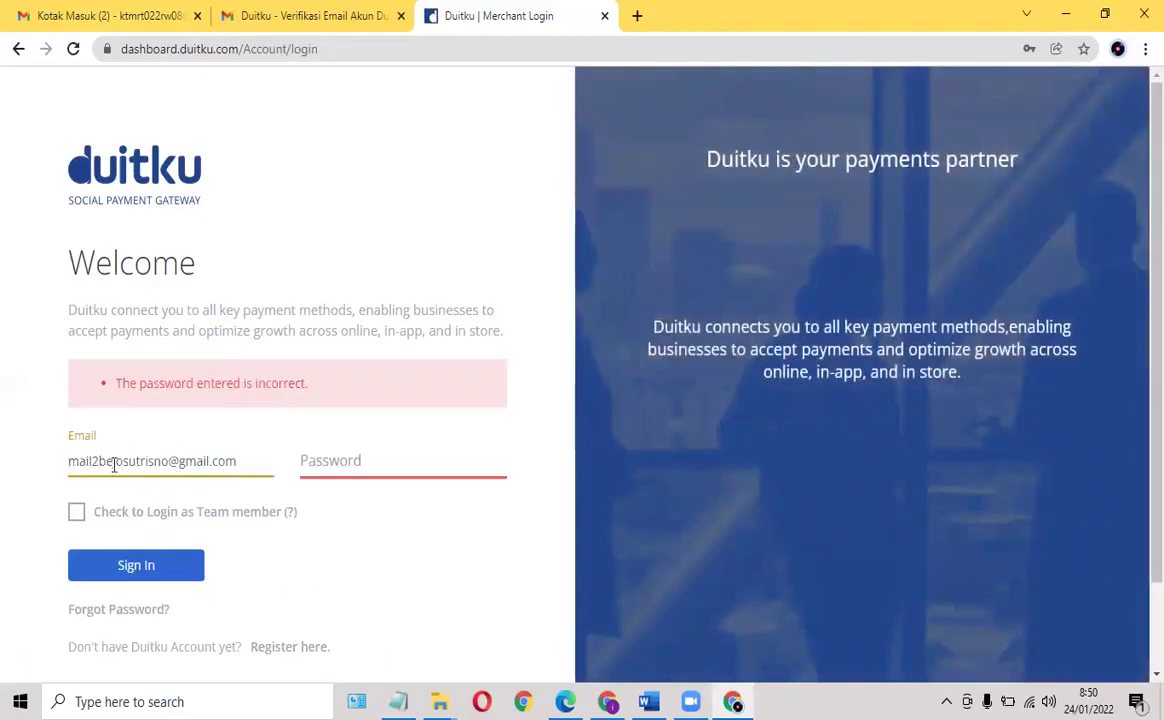
After the incorrect-password error, retype the account password and sign in again
{"action": "left_click", "coordinate": [355, 457]}
{"action": "type", "text": "******"}
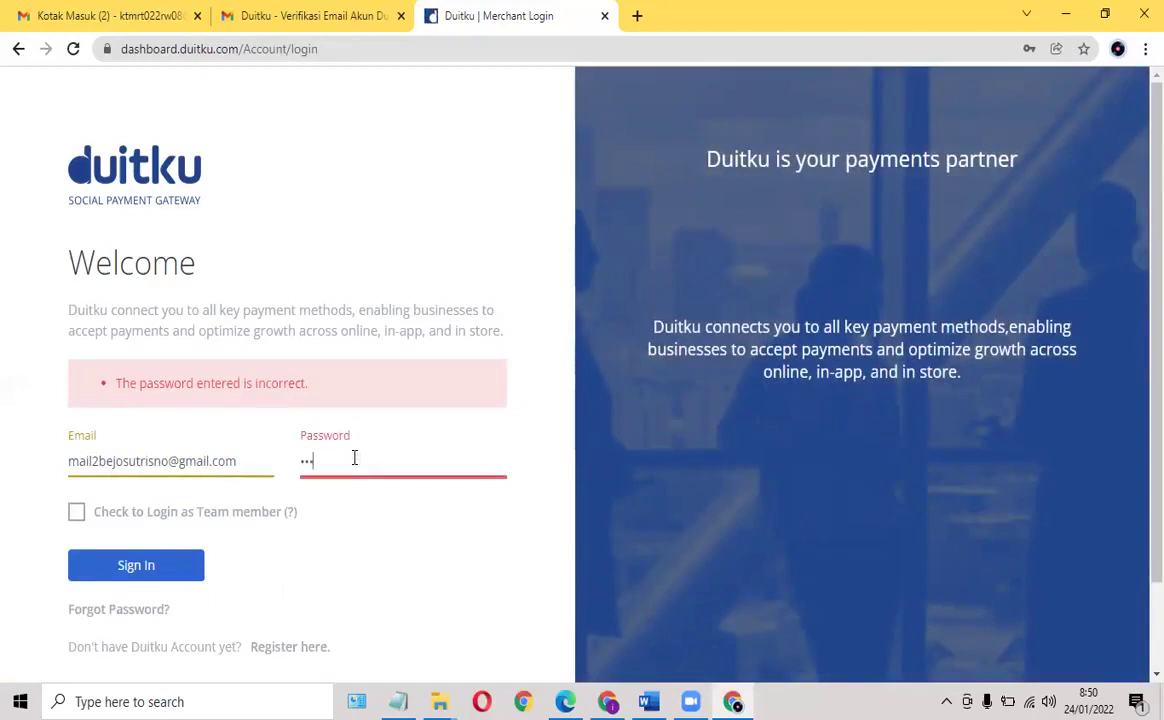
{"action": "type", "text": "****"}
{"action": "left_click_drag", "start_coordinate": [354, 458], "coordinate": [287, 469]}
{"action": "type", "text": "**********"}
{"action": "left_click", "coordinate": [167, 569]}
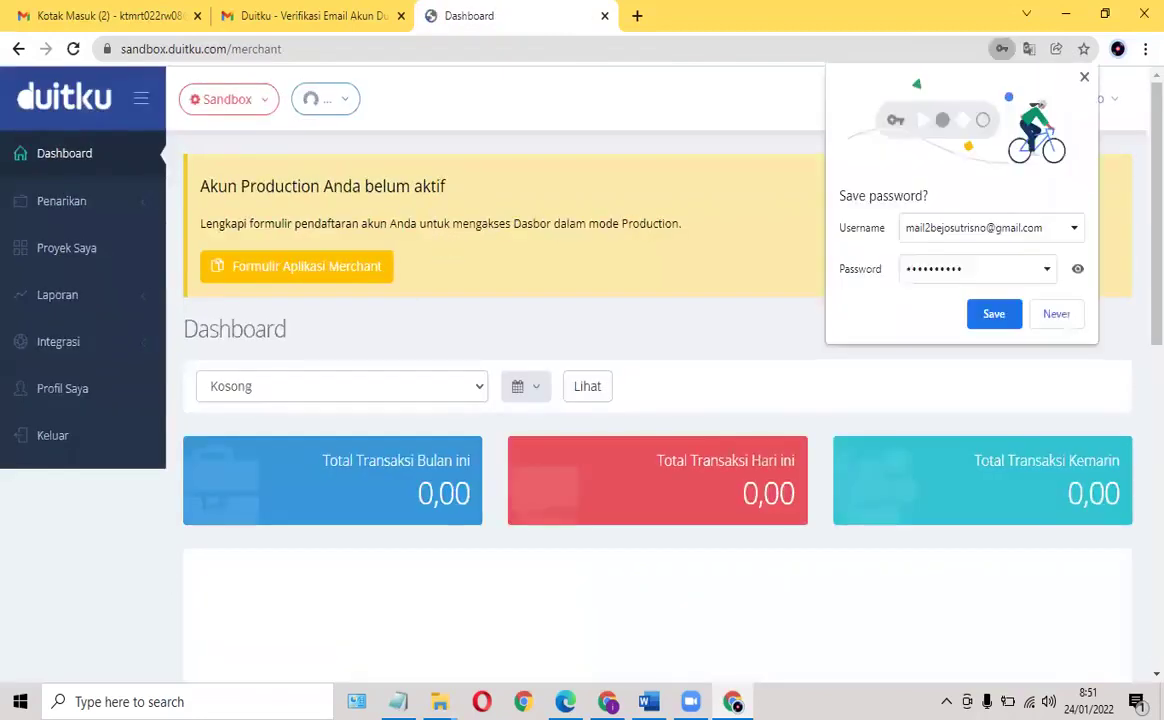
Dismiss Chrome's save-password and password-breach bubbles over the dashboard
{"action": "left_click", "coordinate": [1084, 77]}
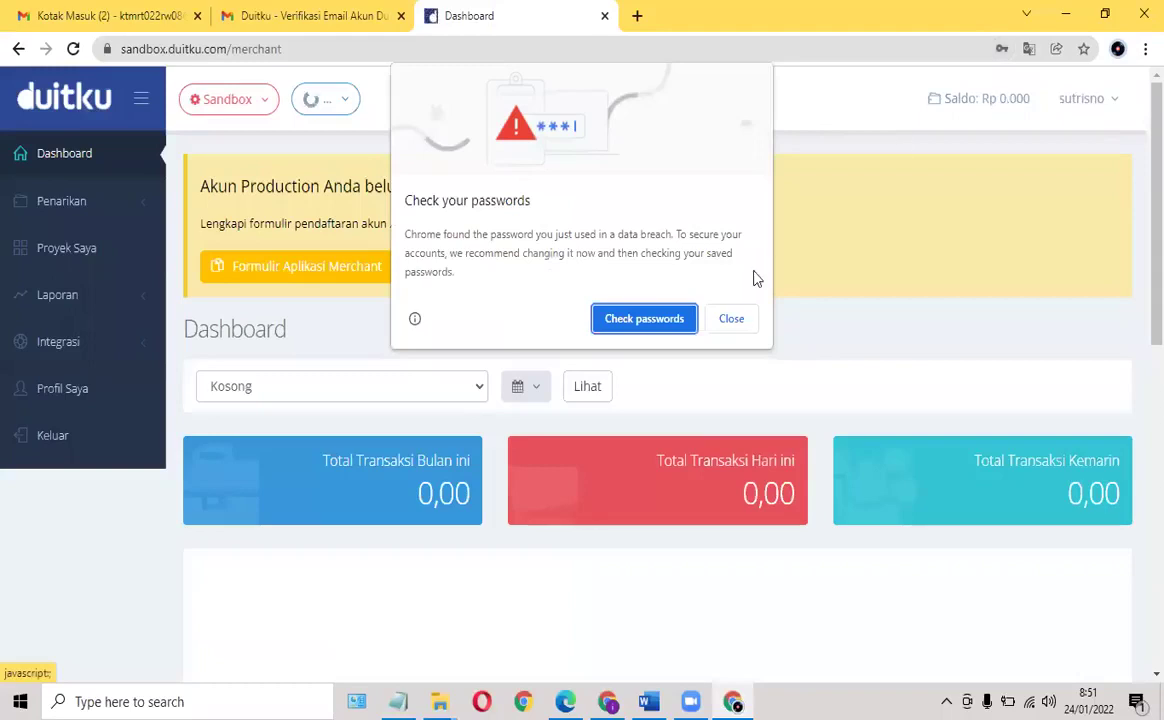
{"action": "left_click", "coordinate": [738, 320]}
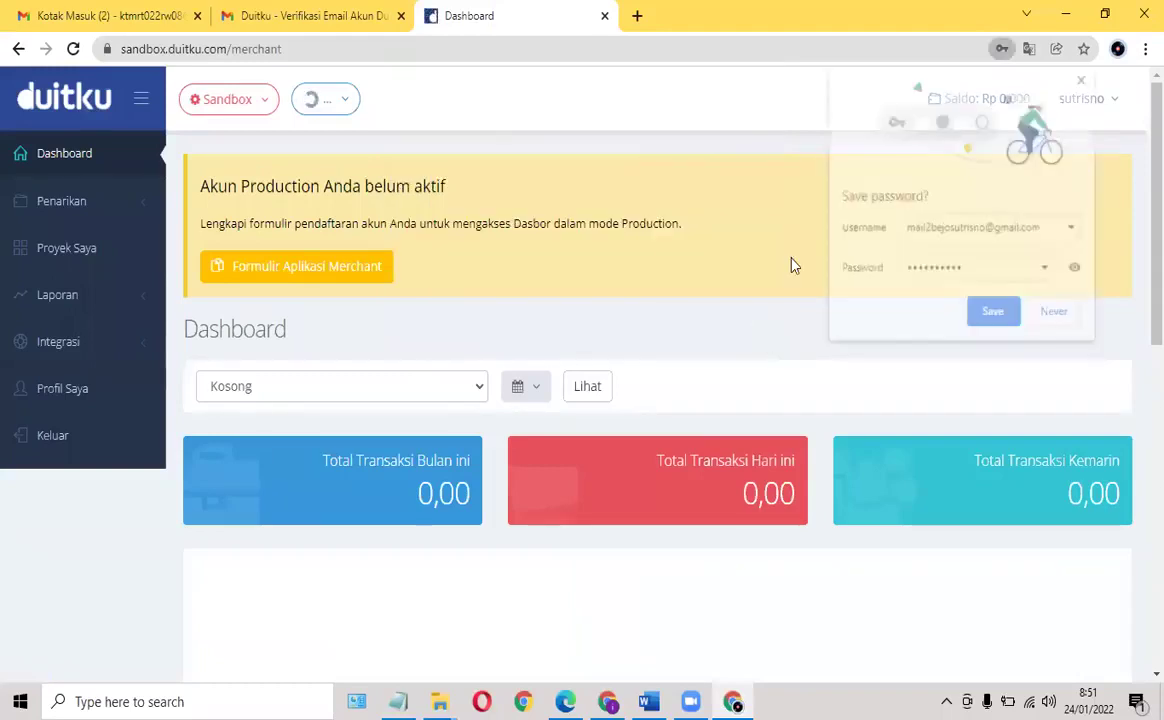
{"action": "left_click", "coordinate": [1085, 79]}
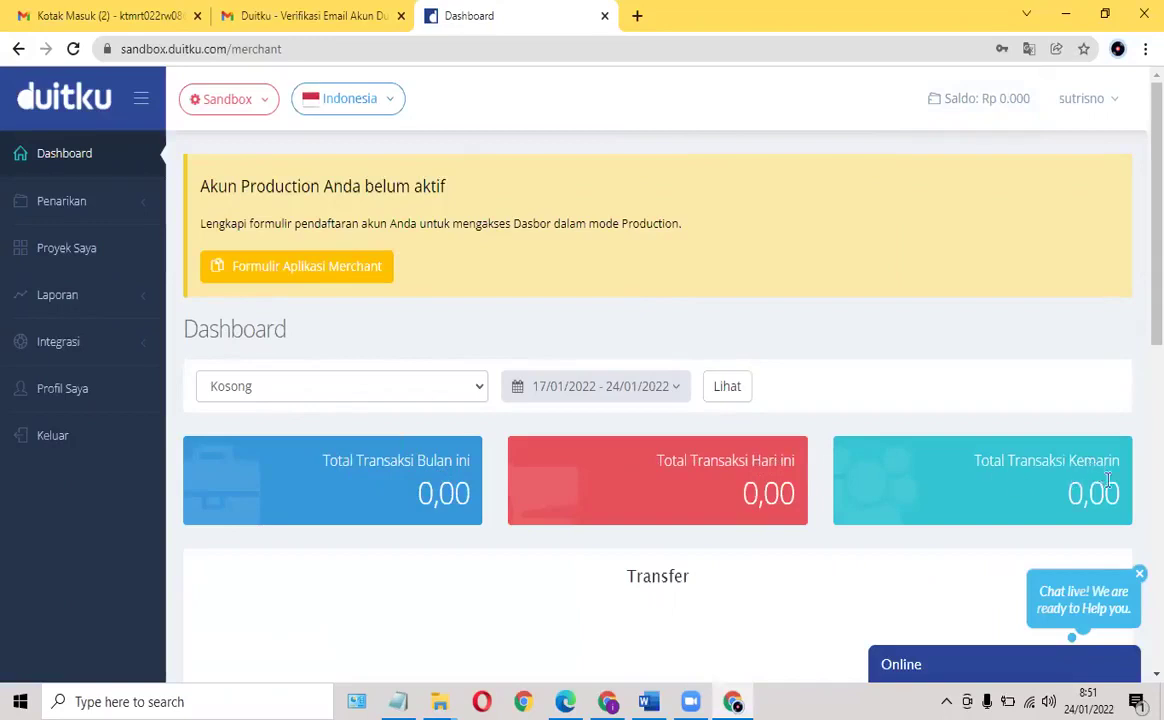
Show the environment dropdown with its Produksi and Sandbox options
{"action": "scroll", "coordinate": [1084, 463], "scroll_direction": "down", "scroll_amount": 2}
{"action": "scroll", "coordinate": [1068, 125], "scroll_direction": "up", "scroll_amount": 2}
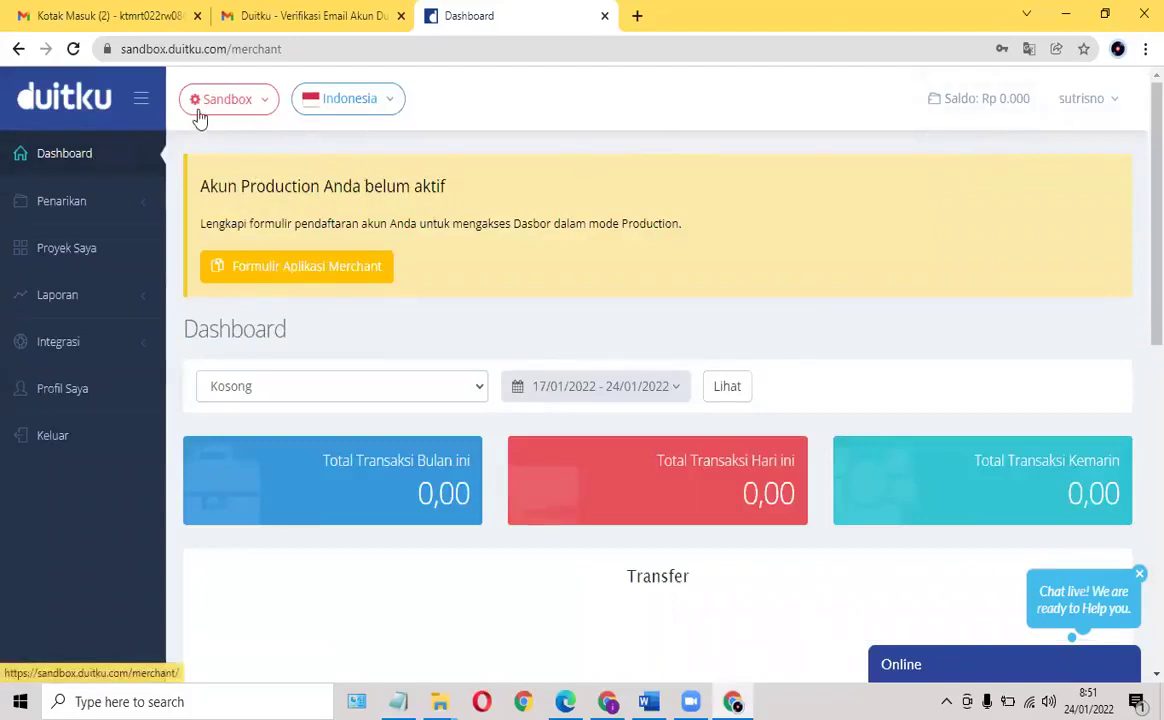
{"action": "left_click", "coordinate": [265, 110]}
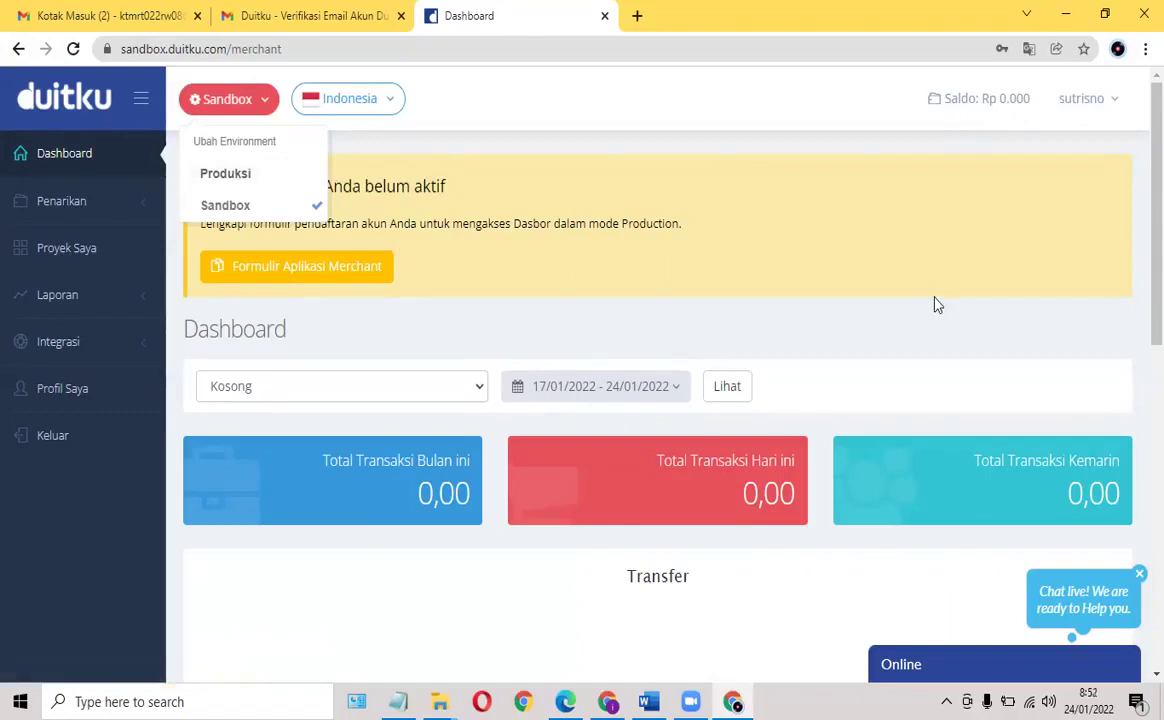
Open and close the live chat, dismiss the Sandbox dropdown, and expand Penarikan
{"action": "left_click", "coordinate": [899, 670]}
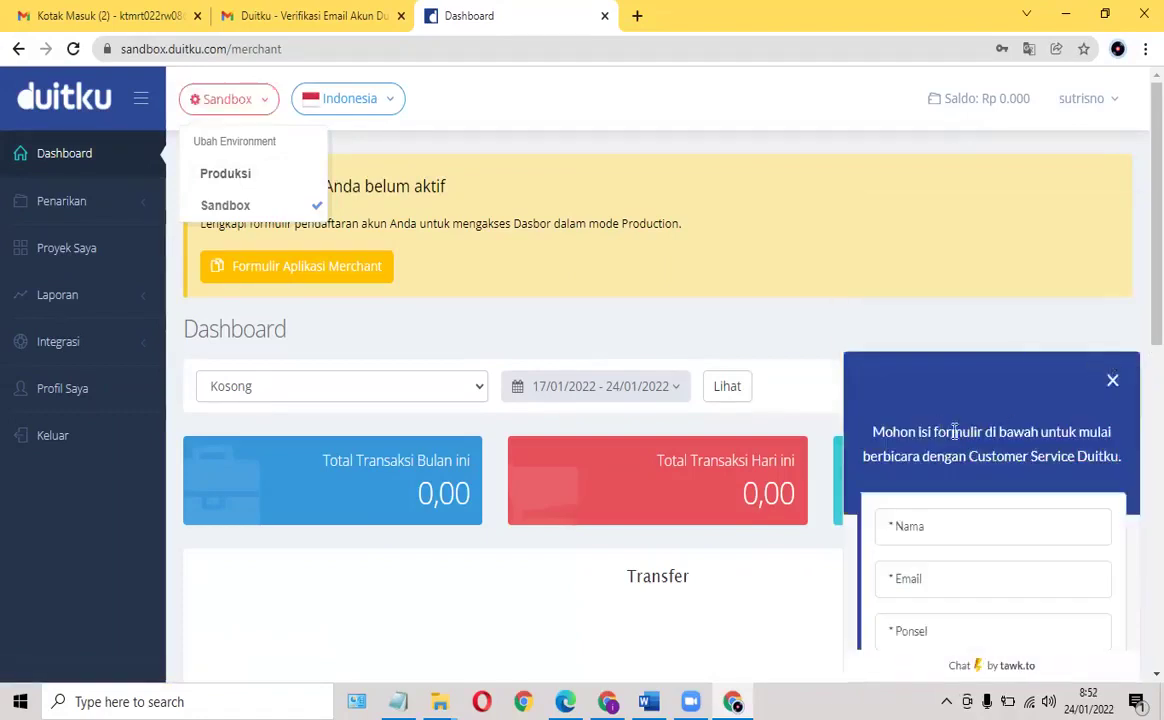
{"action": "scroll", "coordinate": [954, 450], "scroll_direction": "down", "scroll_amount": 2}
{"action": "scroll", "coordinate": [905, 440], "scroll_direction": "up", "scroll_amount": 2}
{"action": "scroll", "coordinate": [922, 531], "scroll_direction": "down", "scroll_amount": 1}
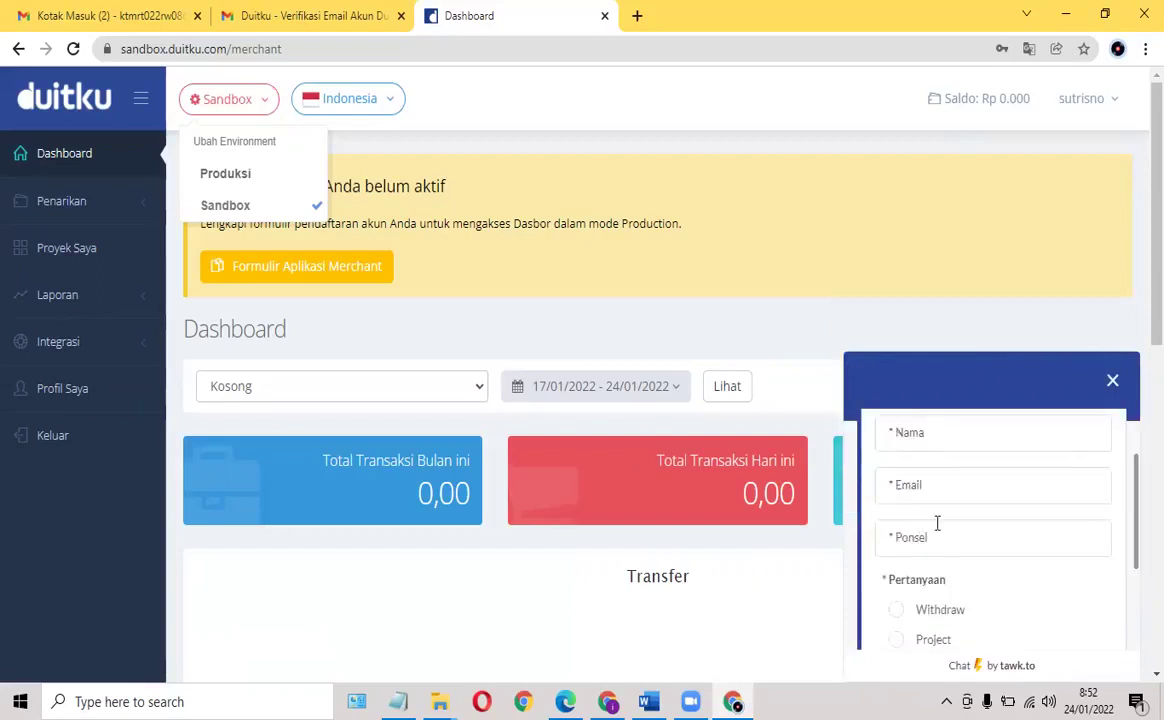
{"action": "scroll", "coordinate": [934, 549], "scroll_direction": "down", "scroll_amount": 1}
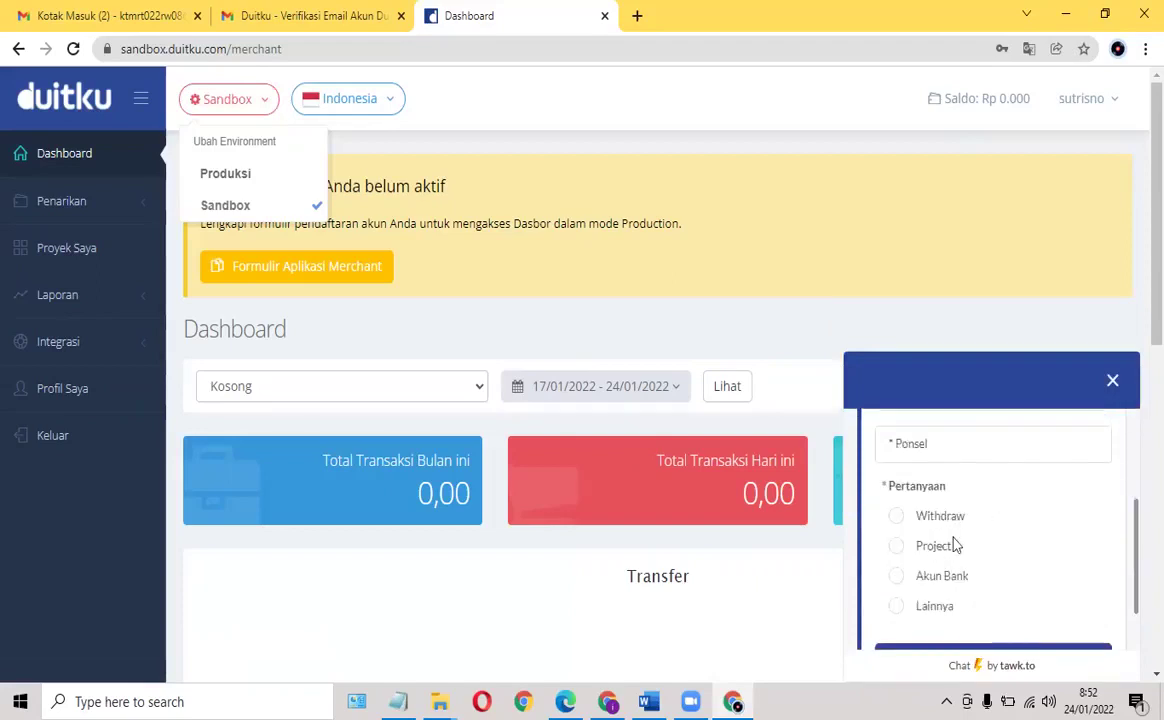
{"action": "scroll", "coordinate": [930, 425], "scroll_direction": "up", "scroll_amount": 2}
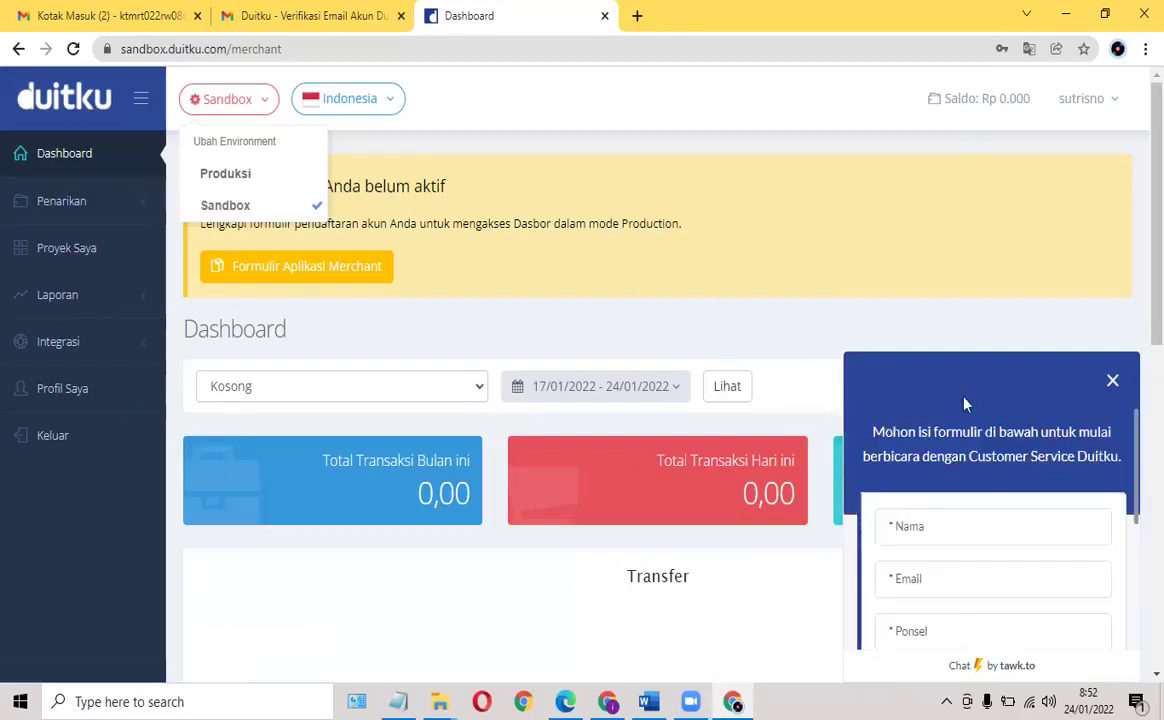
{"action": "left_click", "coordinate": [1112, 380]}
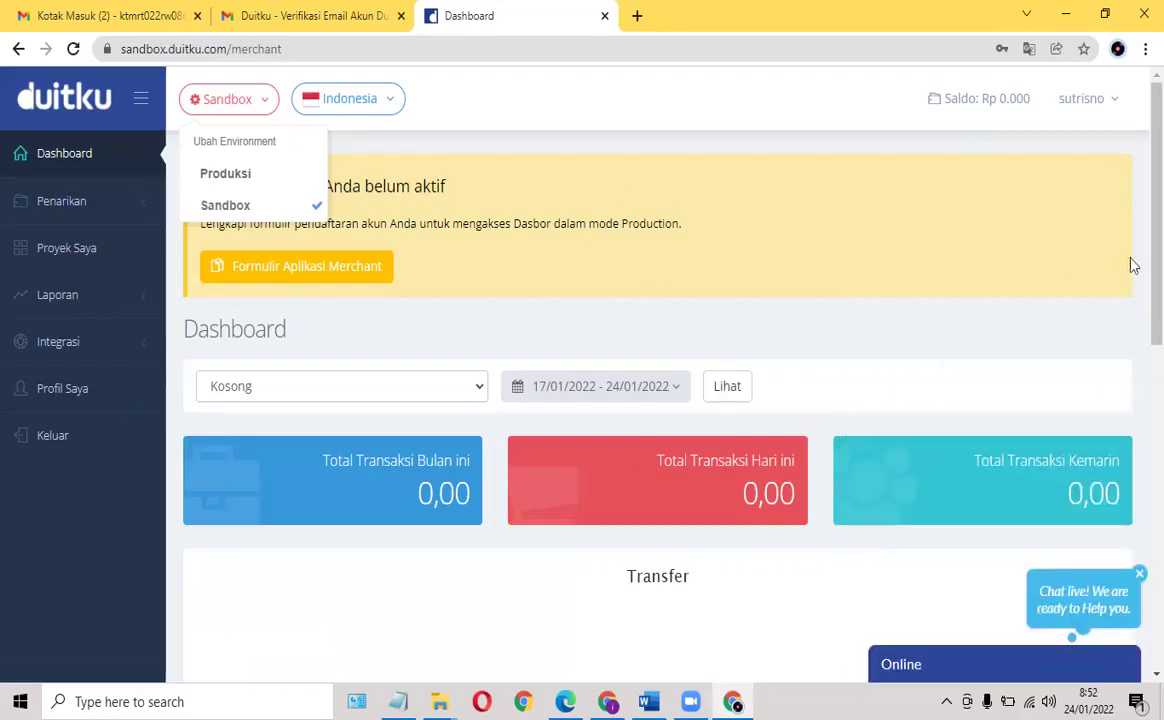
{"action": "left_click", "coordinate": [687, 152]}
{"action": "left_click", "coordinate": [47, 205]}
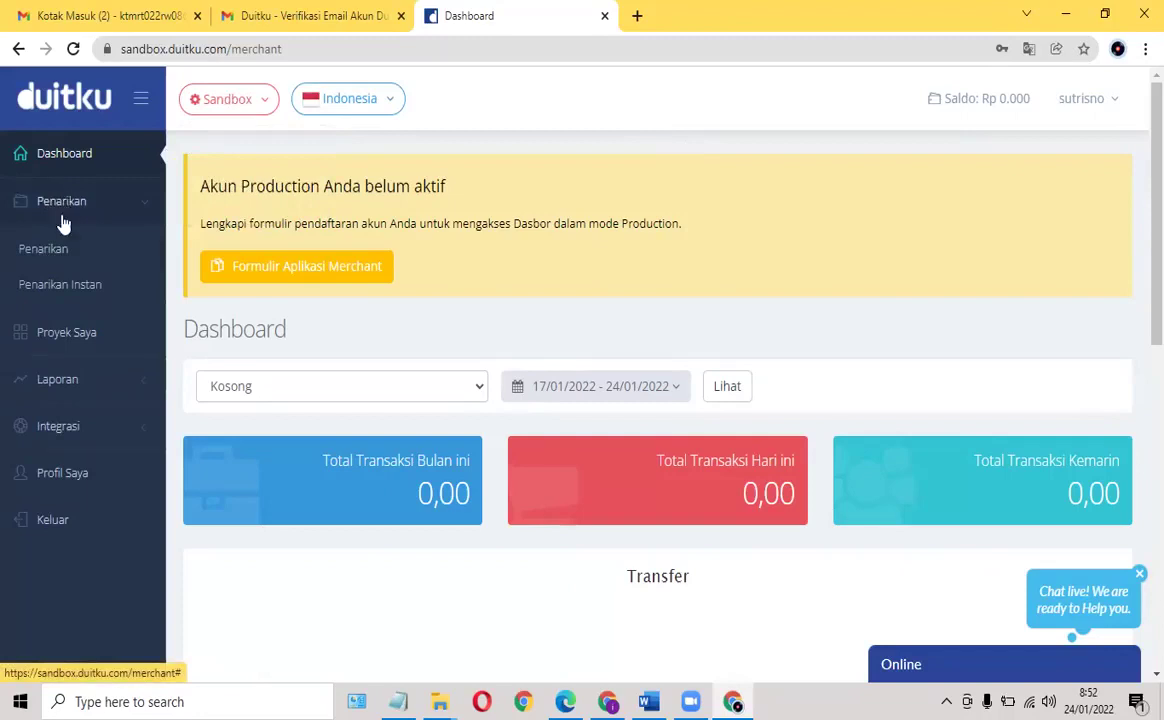
Go to Proyek Saya and open the Formulir Aplikasi Merchant form
{"action": "left_click", "coordinate": [66, 340]}
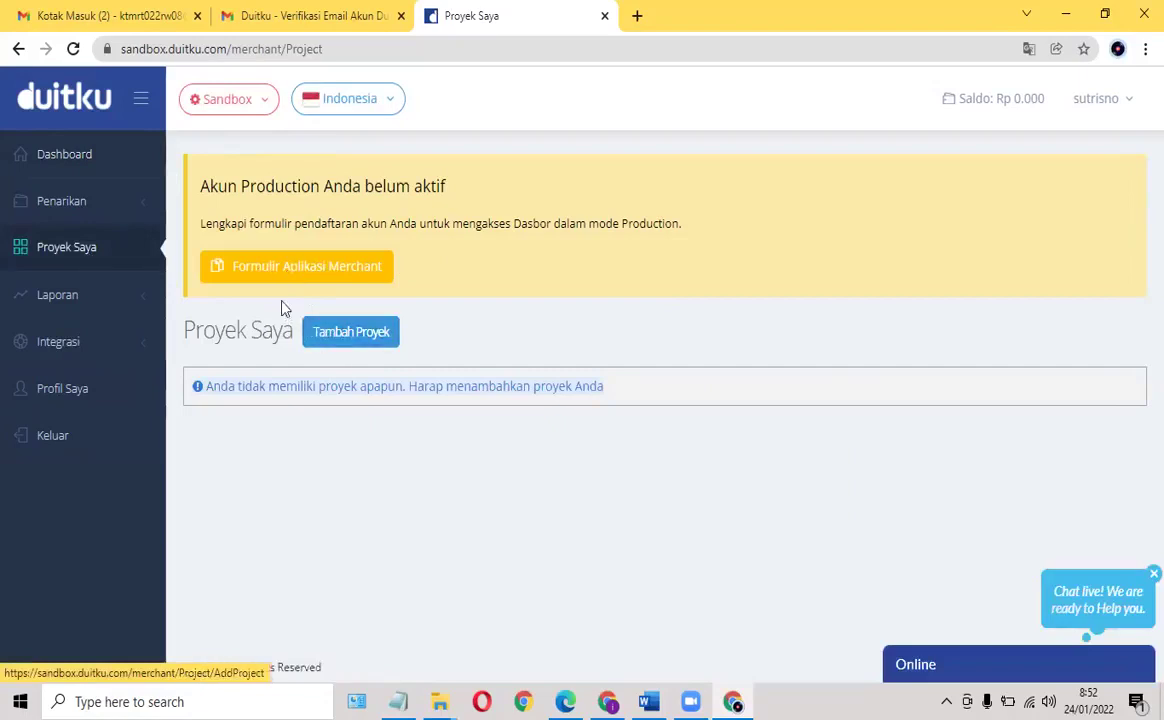
{"action": "left_click", "coordinate": [291, 276]}
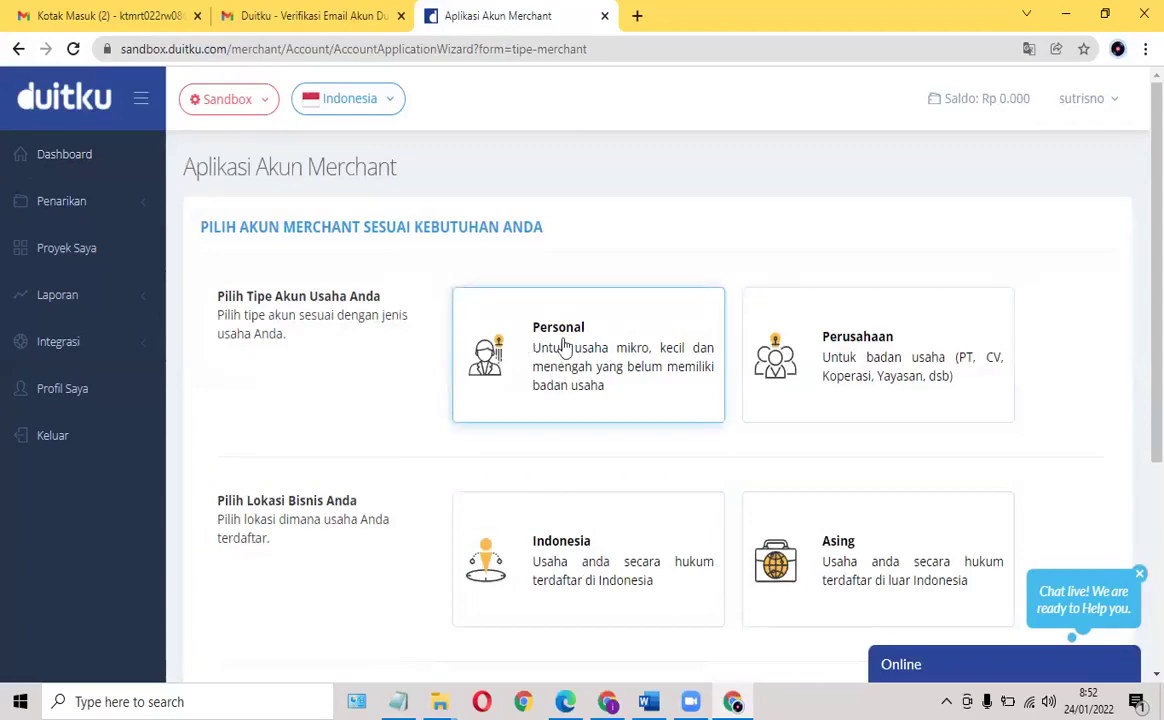
Choose Indonesia as business location and WNI citizenship, then save the Personal account type
{"action": "left_click", "coordinate": [553, 550]}
{"action": "scroll", "coordinate": [585, 444], "scroll_direction": "down", "scroll_amount": 3}
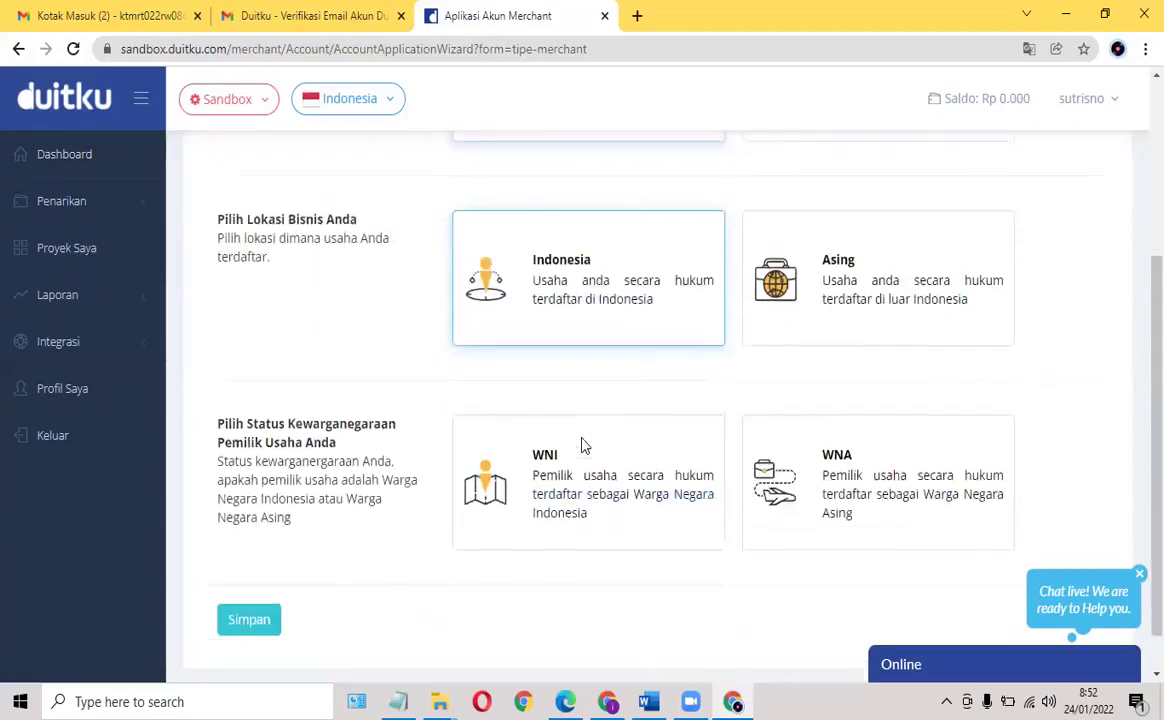
{"action": "left_click", "coordinate": [546, 507]}
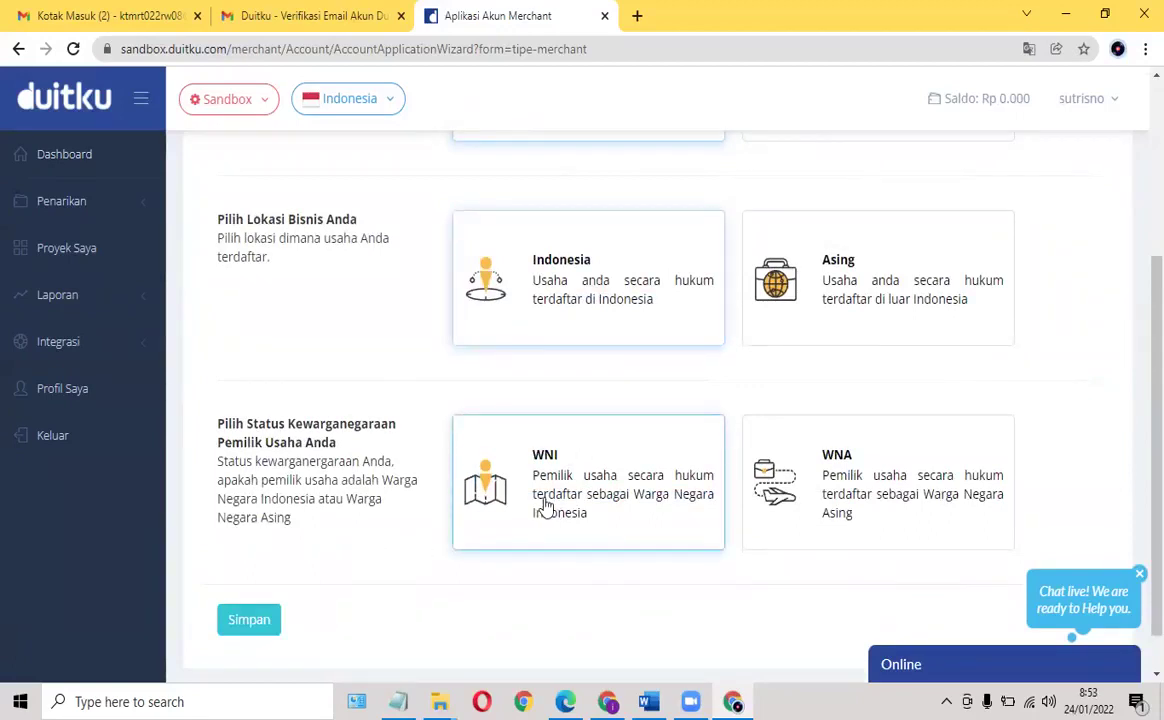
{"action": "left_click", "coordinate": [254, 632]}
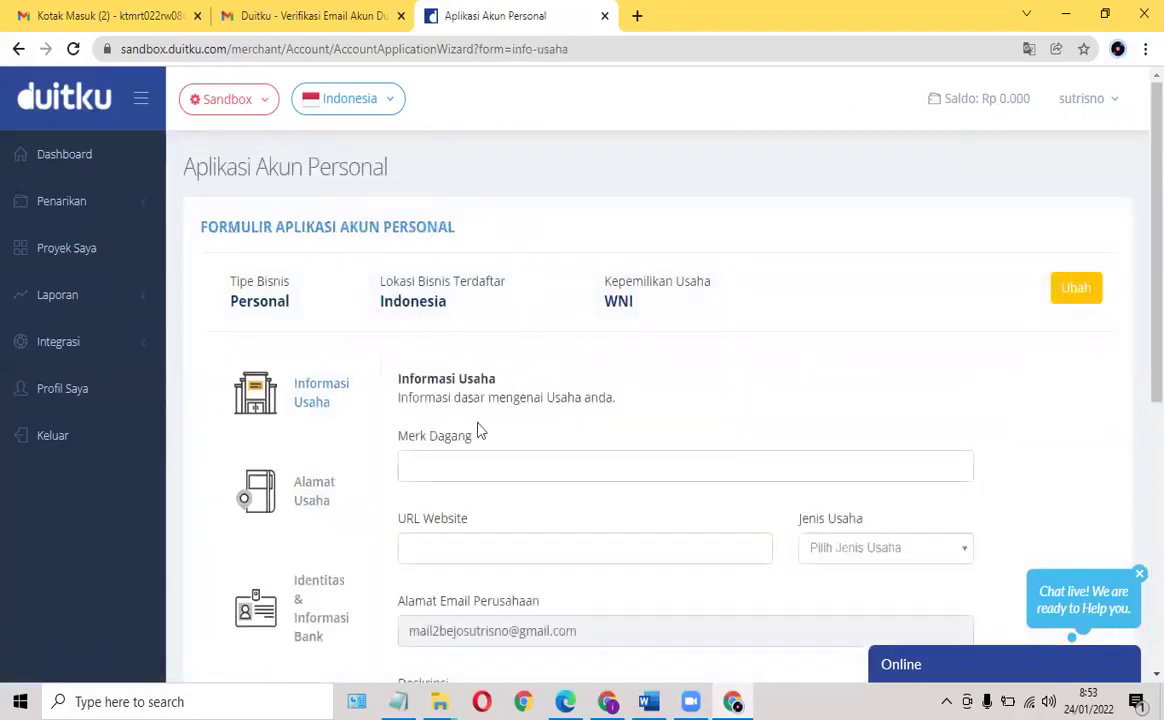
Enter 'Kursus di' as Merk Dagang, then switch to the Gmail verification email tab
{"action": "left_click", "coordinate": [434, 470]}
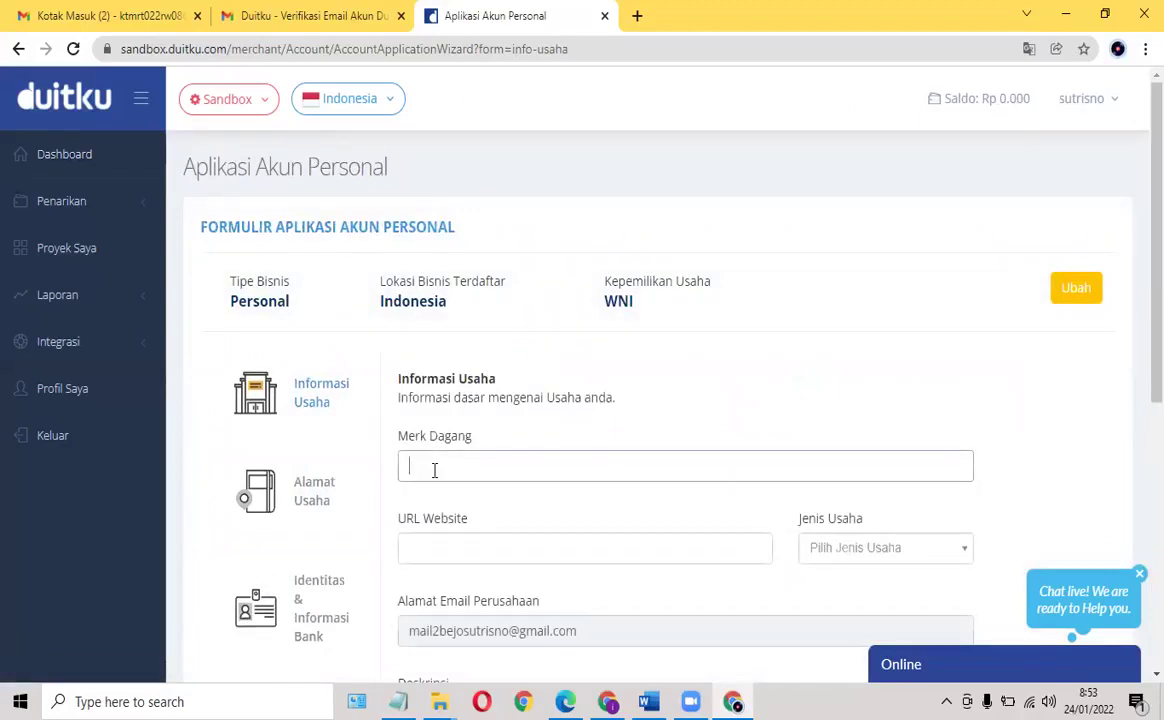
{"action": "type", "text": "Kursus digital"}
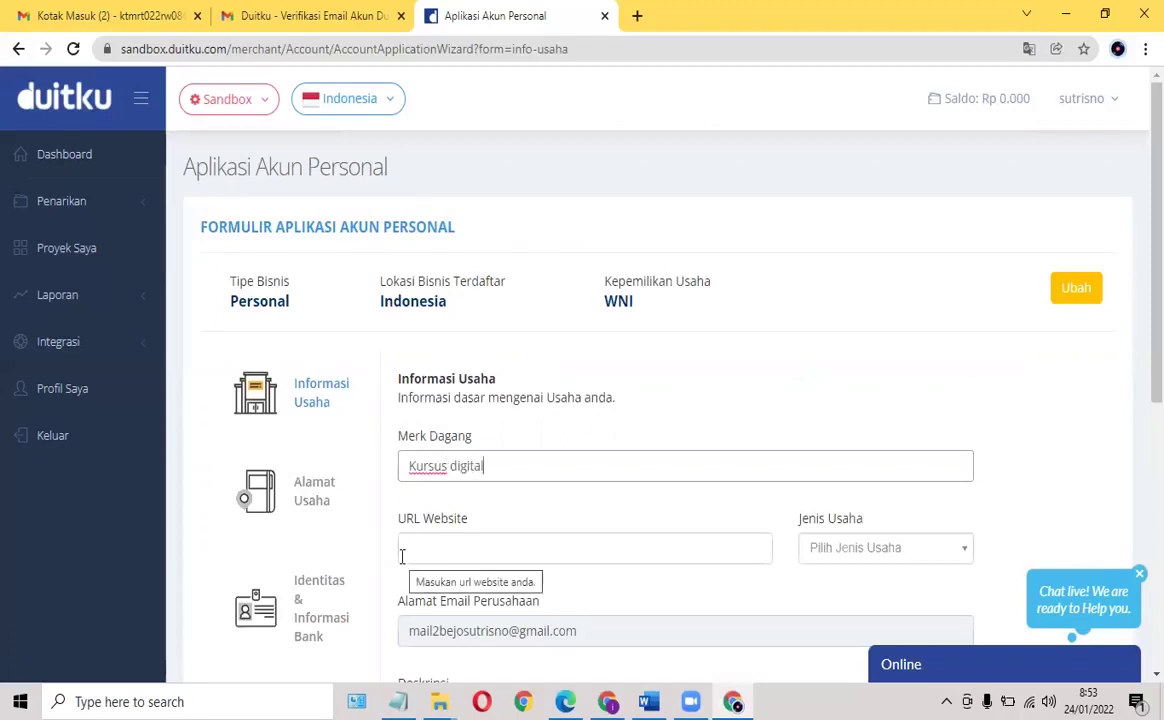
{"action": "left_click", "coordinate": [300, 16]}
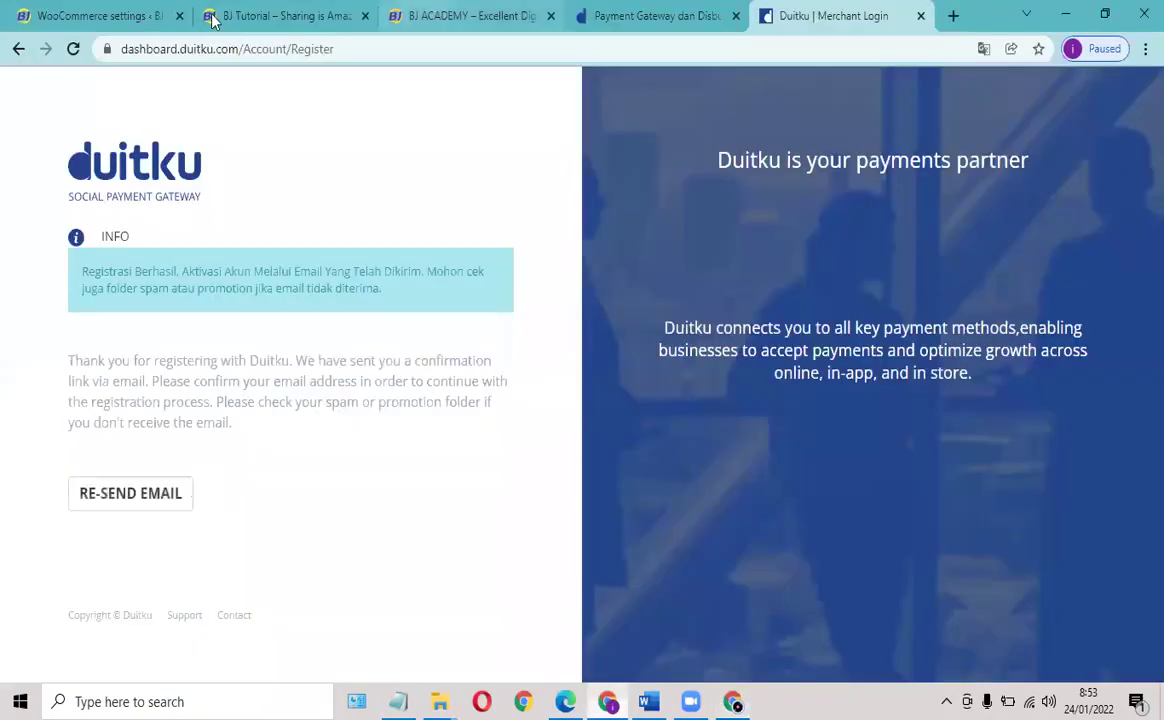
Select the BJ Tutorial site URL, then return to the Aplikasi Akun Personal tab
{"action": "left_click", "coordinate": [257, 17]}
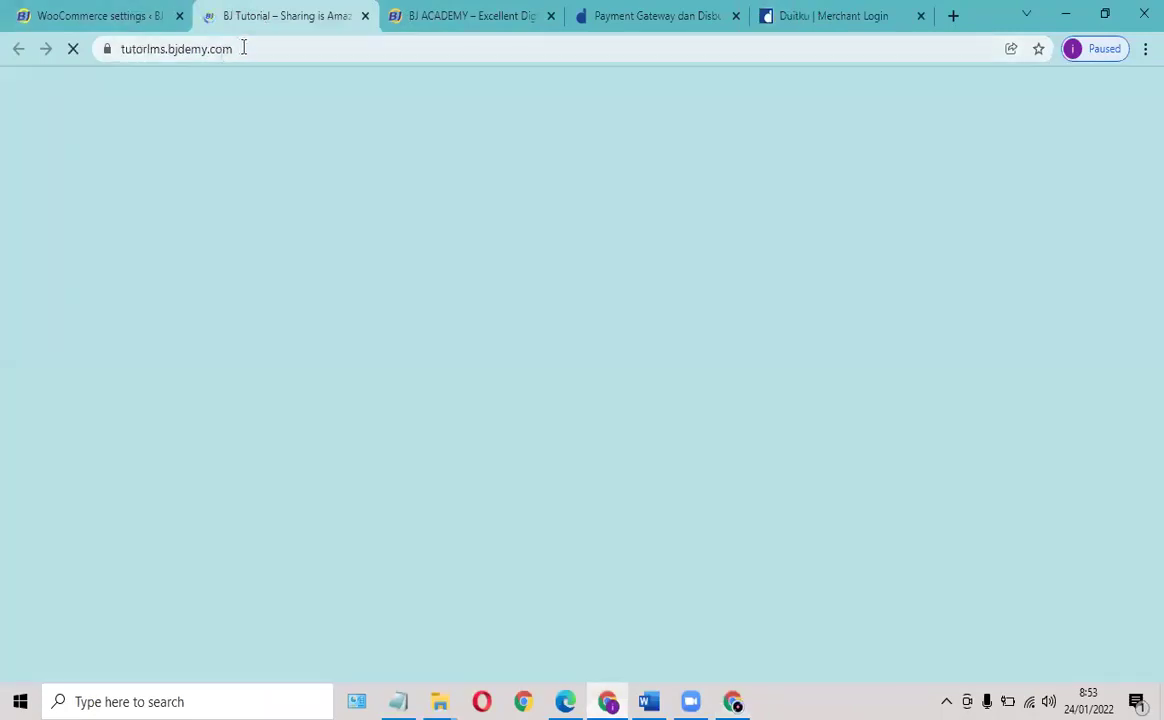
{"action": "left_click", "coordinate": [243, 48]}
{"action": "key", "text": "ctrl+c"}
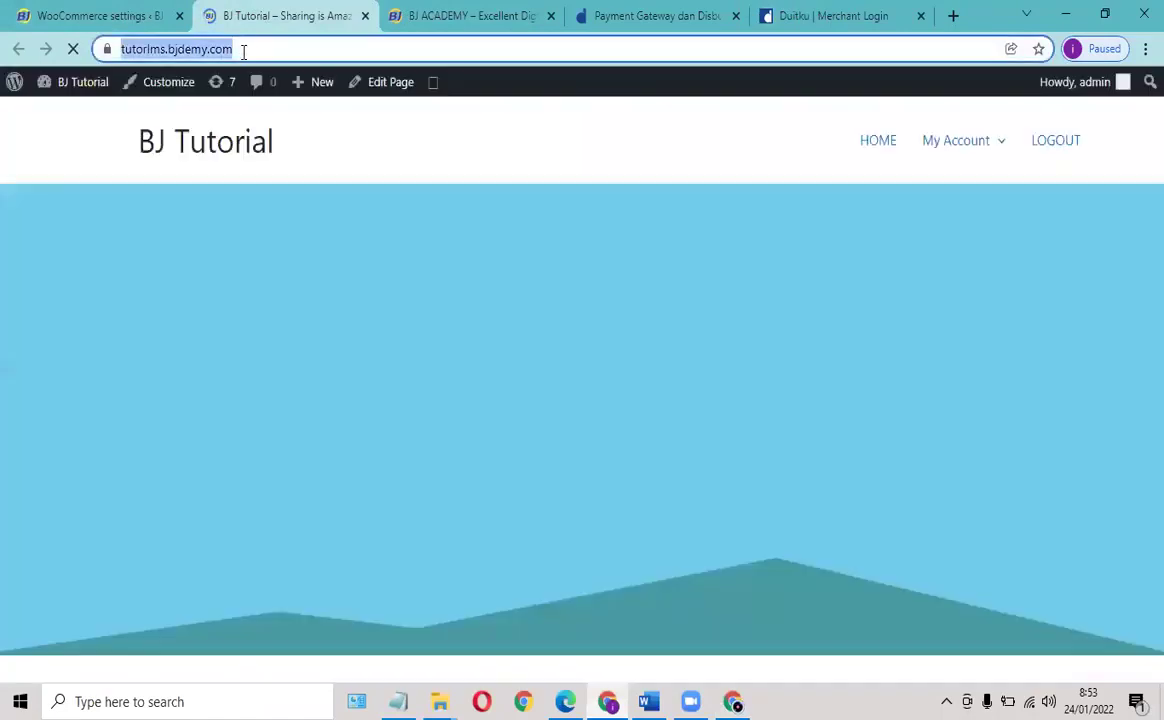
{"action": "left_click", "coordinate": [731, 700]}
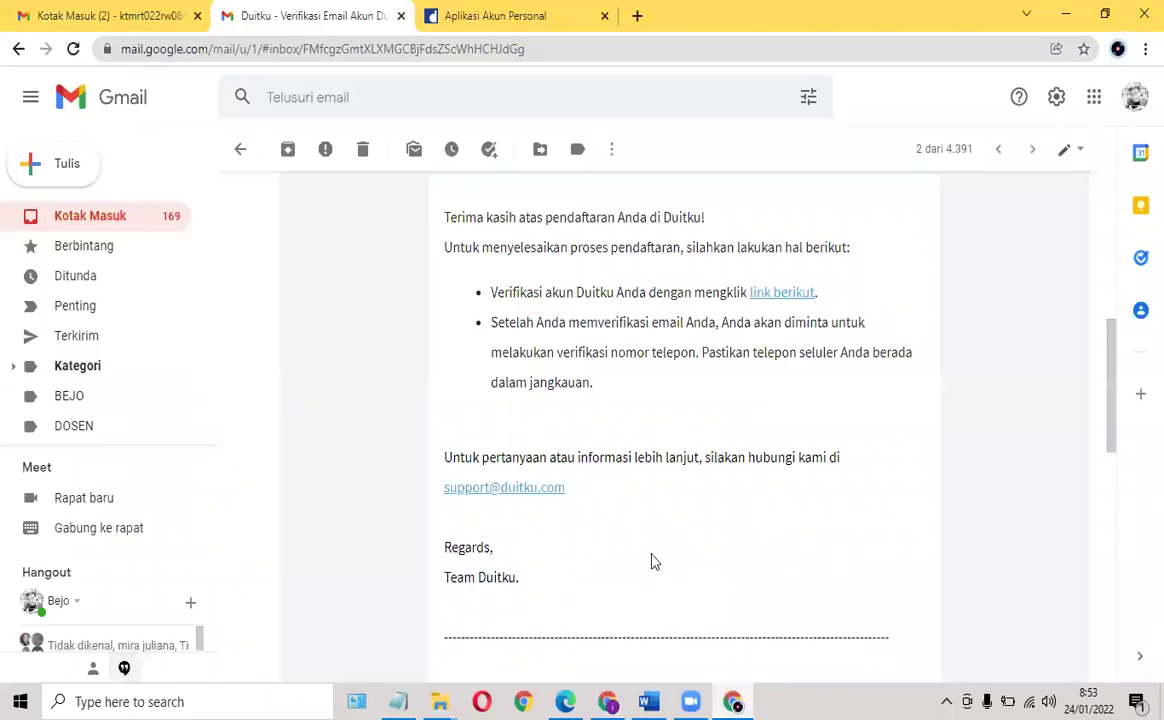
{"action": "left_click", "coordinate": [481, 16]}
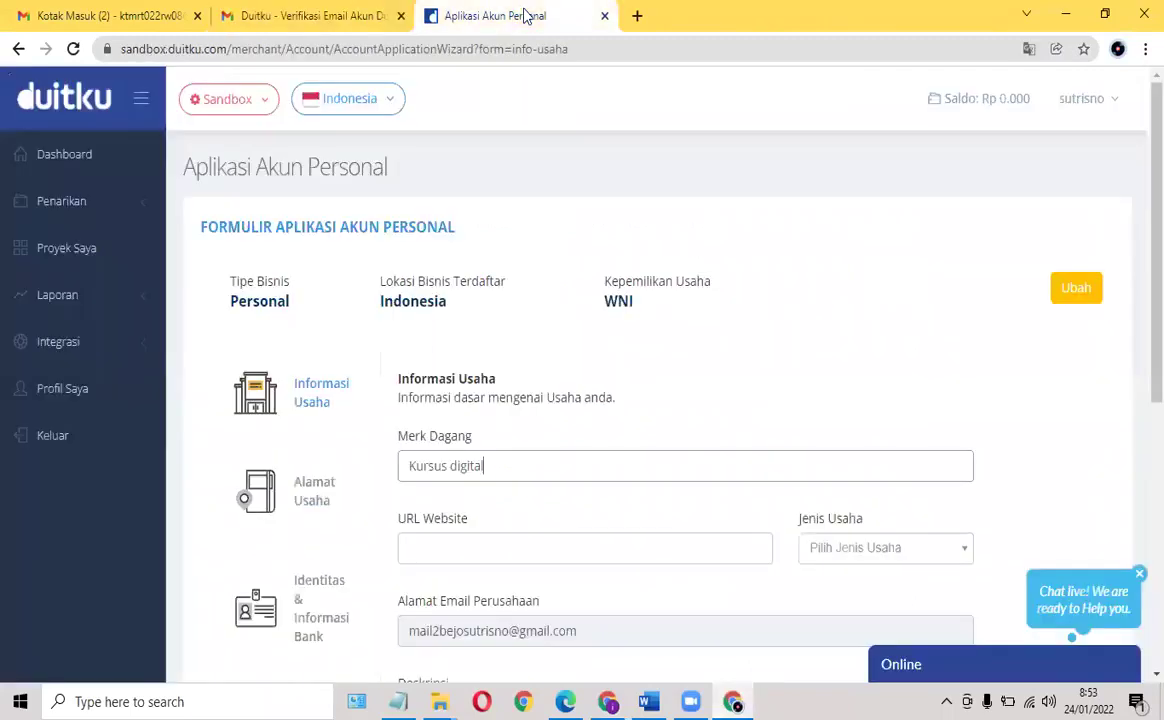
{"action": "left_click", "coordinate": [427, 546]}
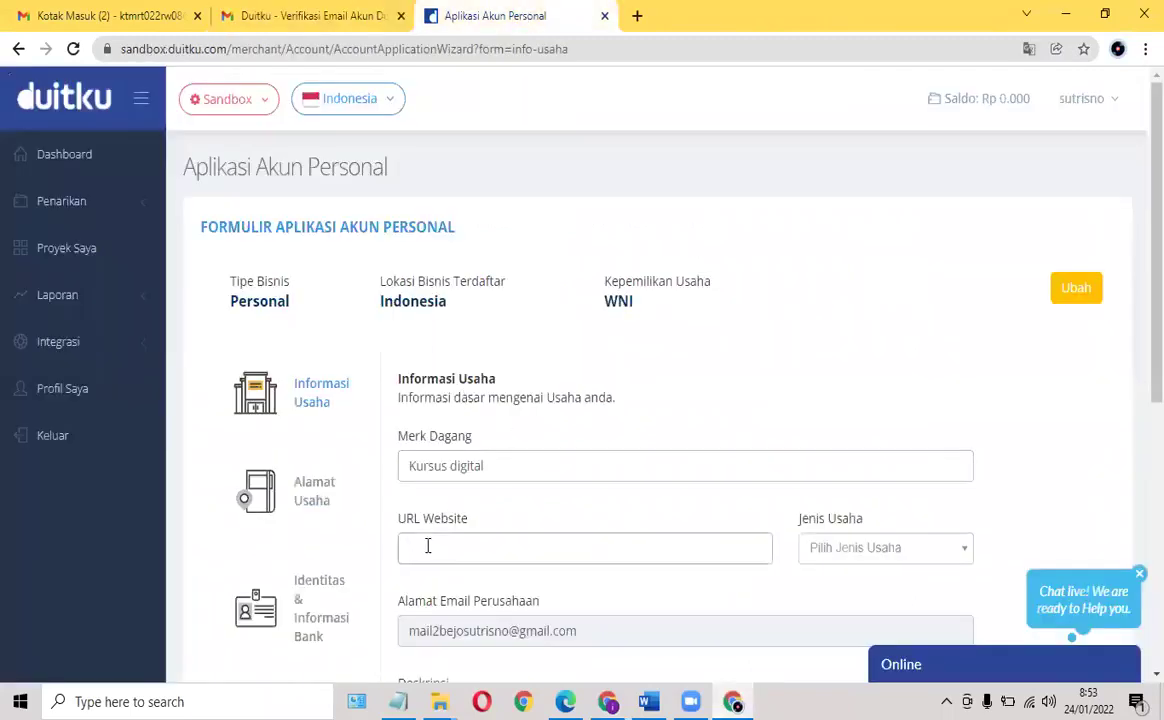
{"action": "key", "text": "ctrl+v"}
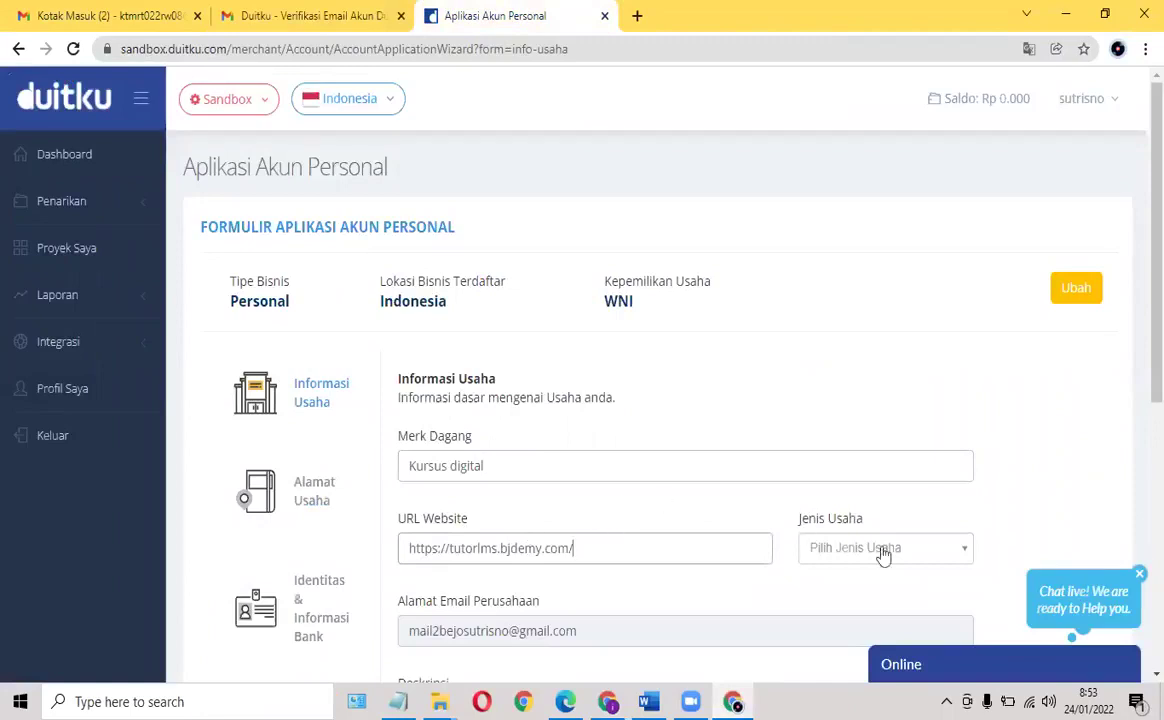
{"action": "left_click", "coordinate": [922, 551]}
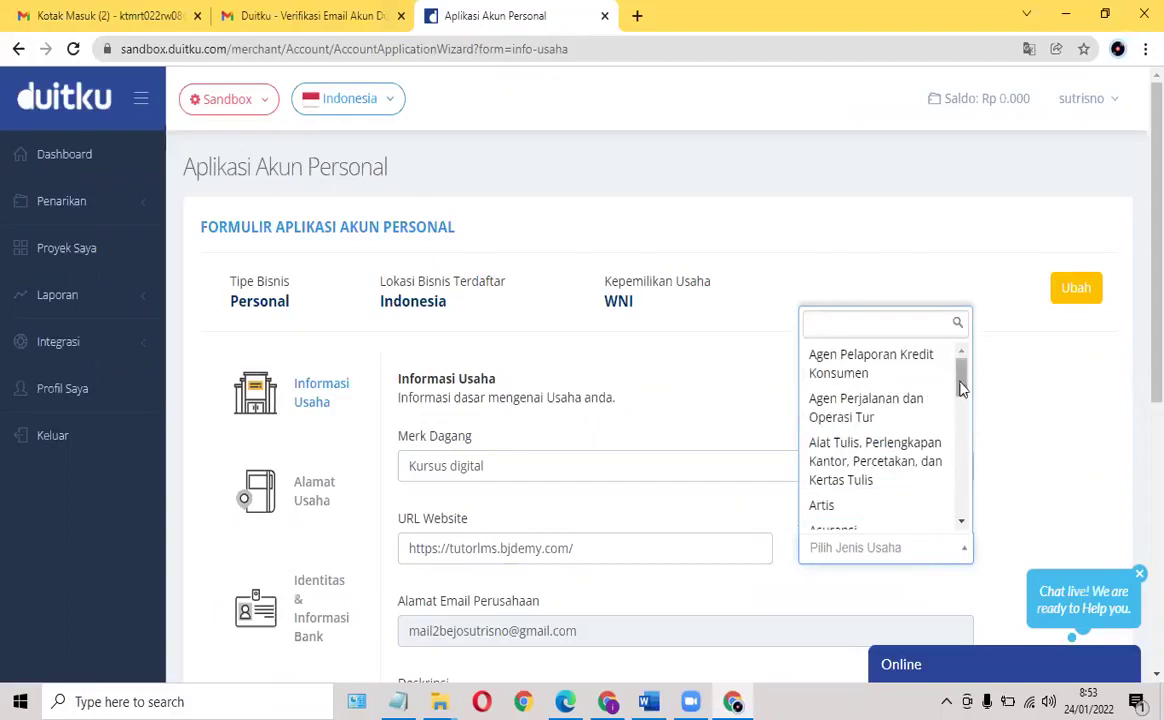
{"action": "left_click_drag", "start_coordinate": [960, 383], "coordinate": [961, 415]}
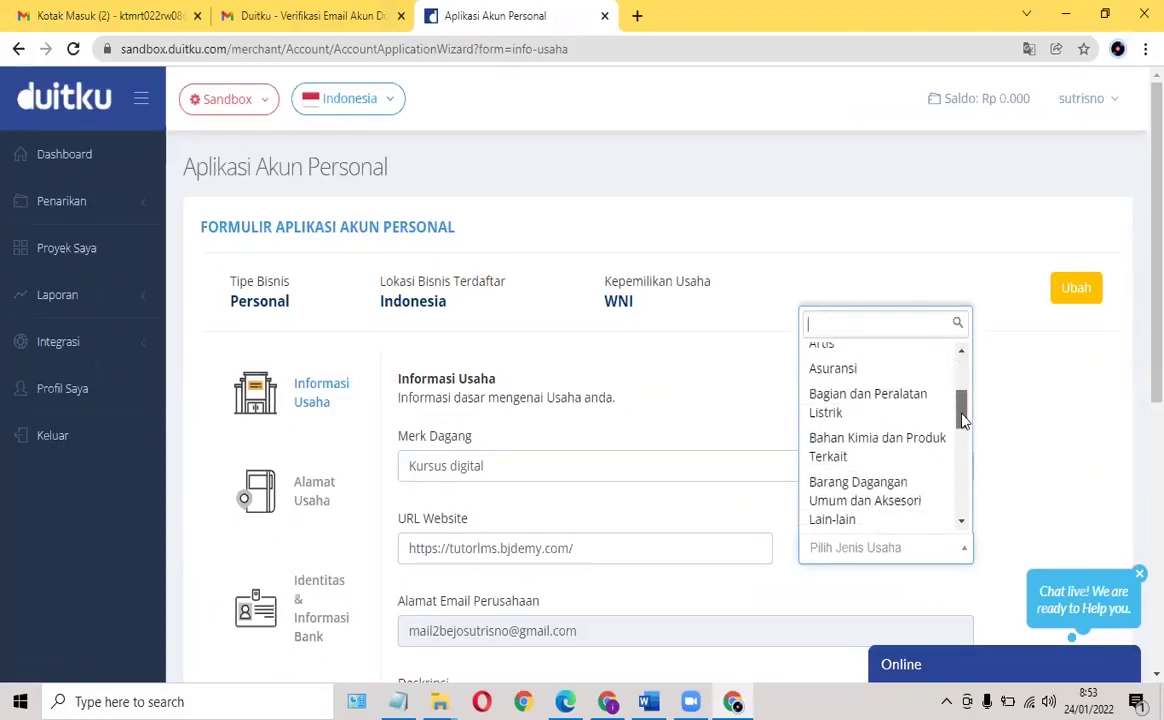
{"action": "left_click_drag", "start_coordinate": [961, 420], "coordinate": [966, 512]}
{"action": "scroll", "coordinate": [966, 512], "scroll_direction": "down", "scroll_amount": 1}
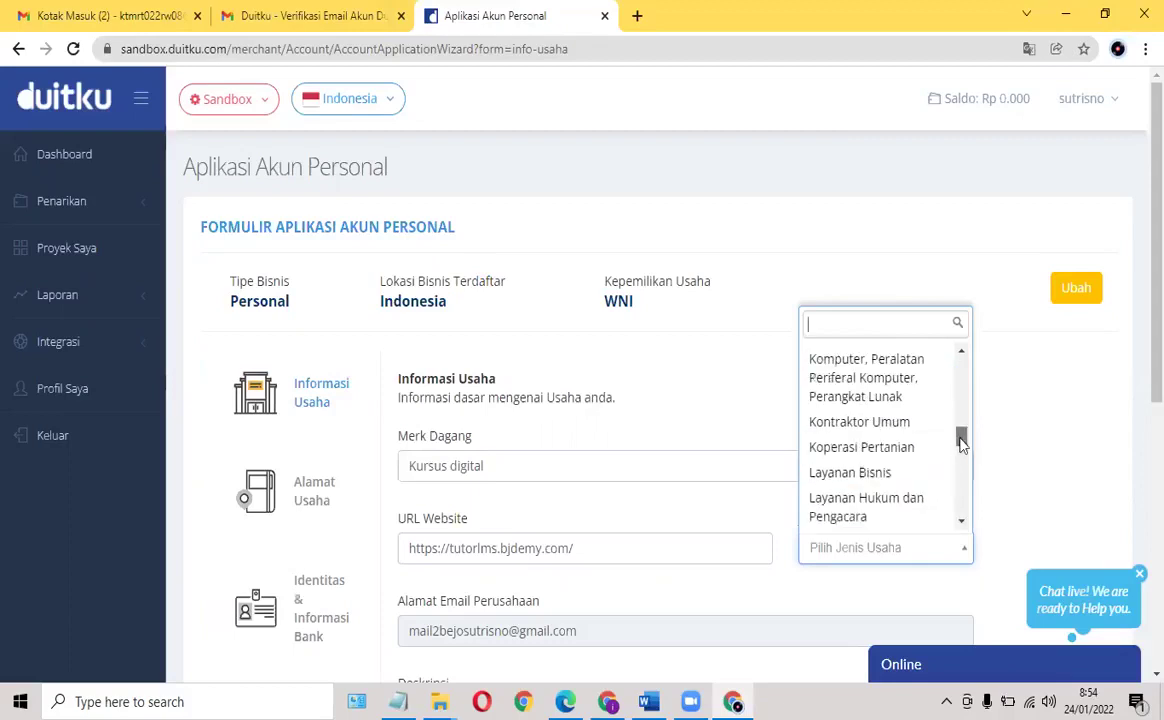
{"action": "left_click_drag", "start_coordinate": [961, 442], "coordinate": [981, 548]}
Search 'pend' in Jenis Usaha and pick Layanan Pendidikan
{"action": "scroll", "coordinate": [975, 513], "scroll_direction": "down", "scroll_amount": 1}
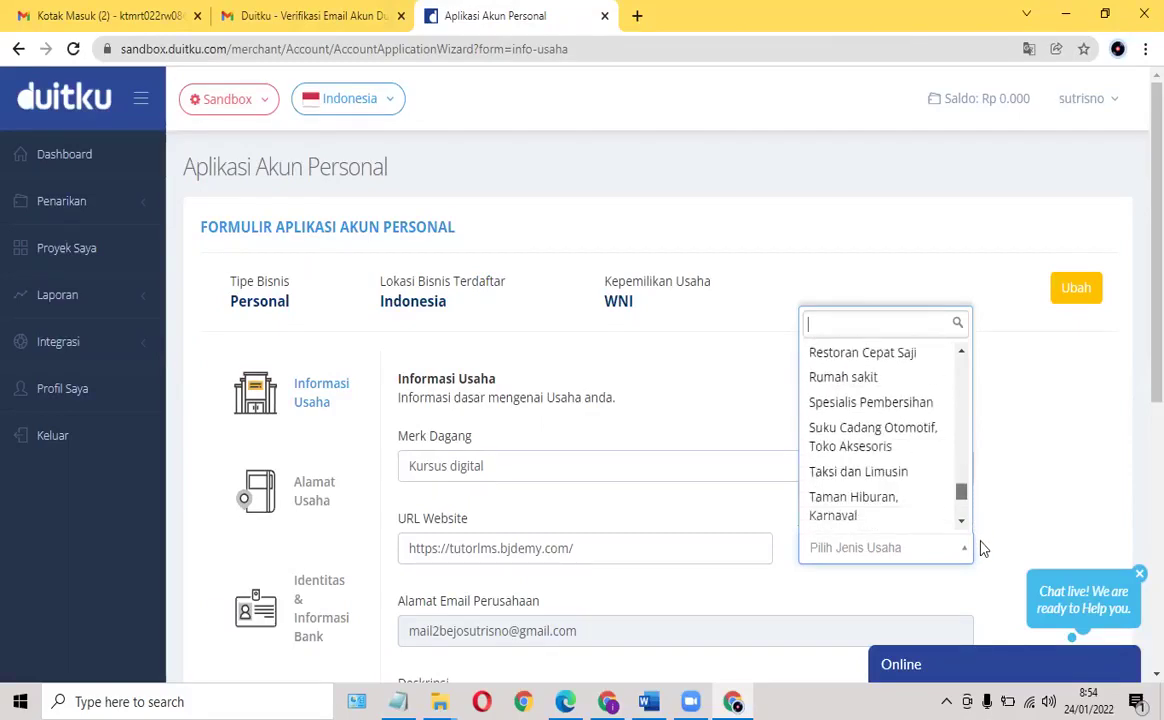
{"action": "left_click_drag", "start_coordinate": [981, 548], "coordinate": [980, 552]}
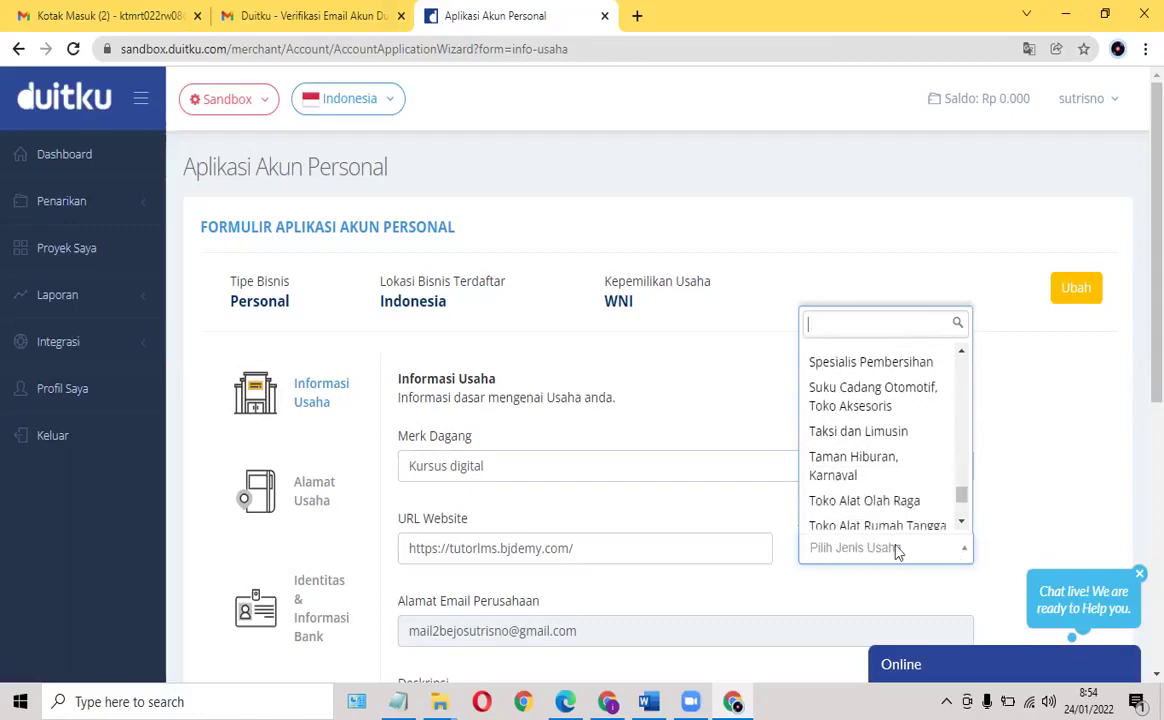
{"action": "left_click", "coordinate": [958, 526]}
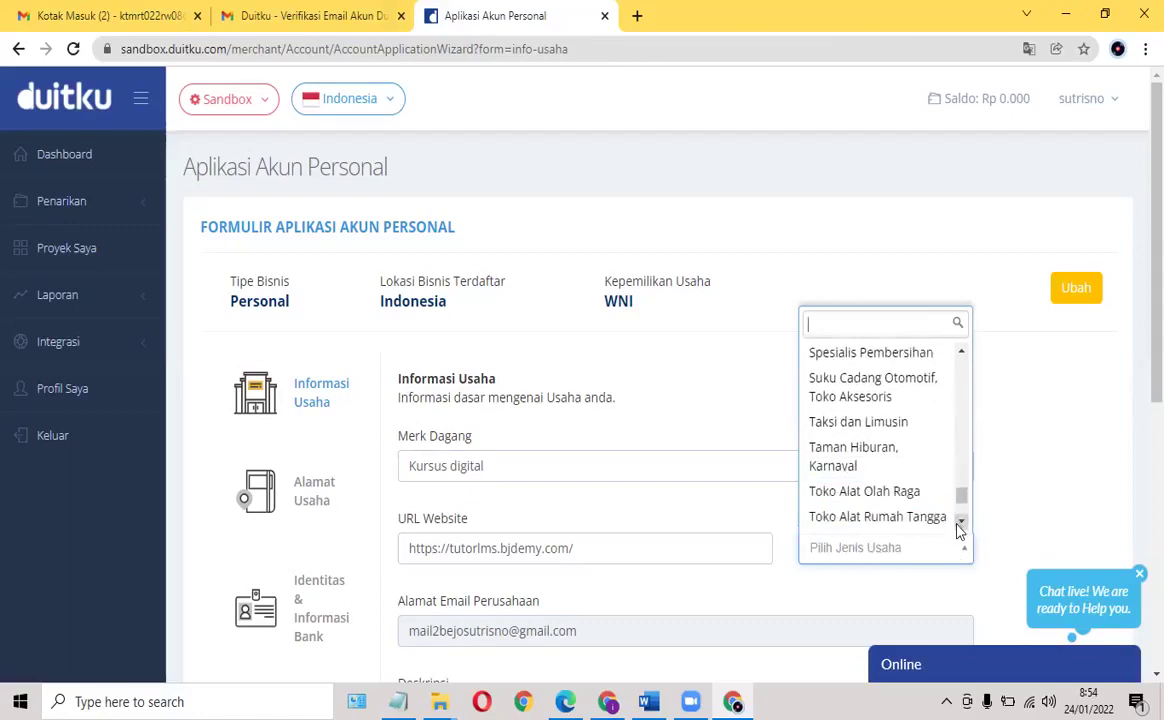
{"action": "left_click", "coordinate": [958, 528]}
{"action": "left_click", "coordinate": [958, 528]}
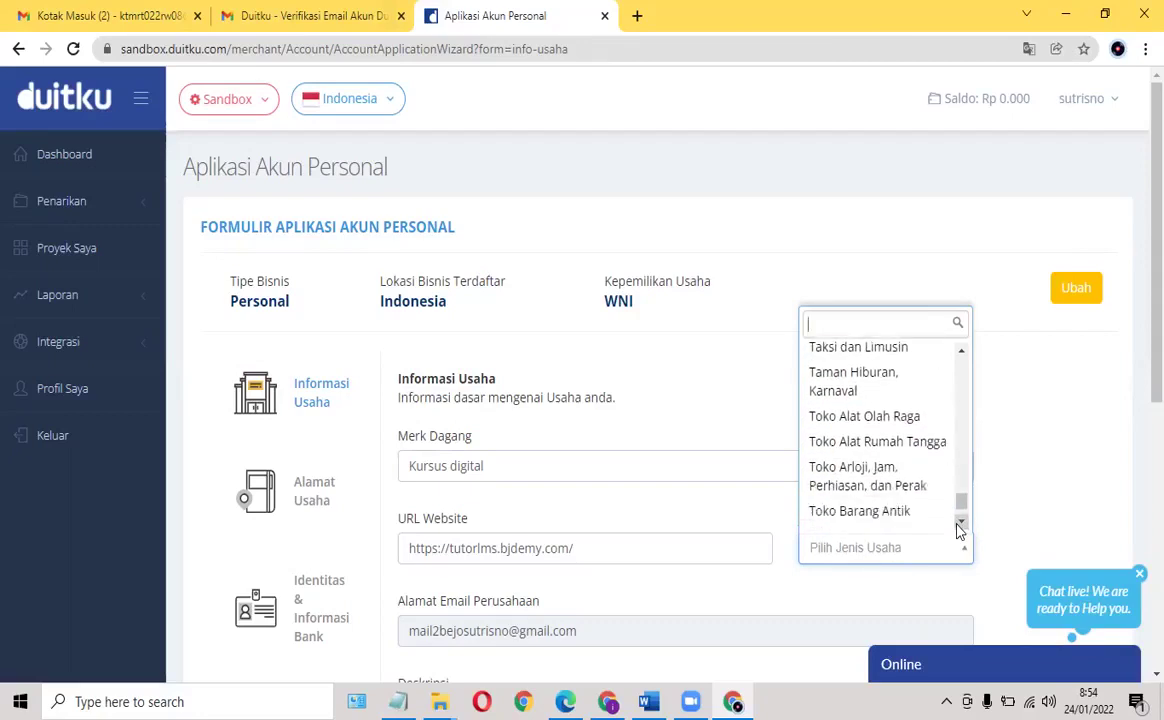
{"action": "left_click_drag", "start_coordinate": [958, 517], "coordinate": [938, 342]}
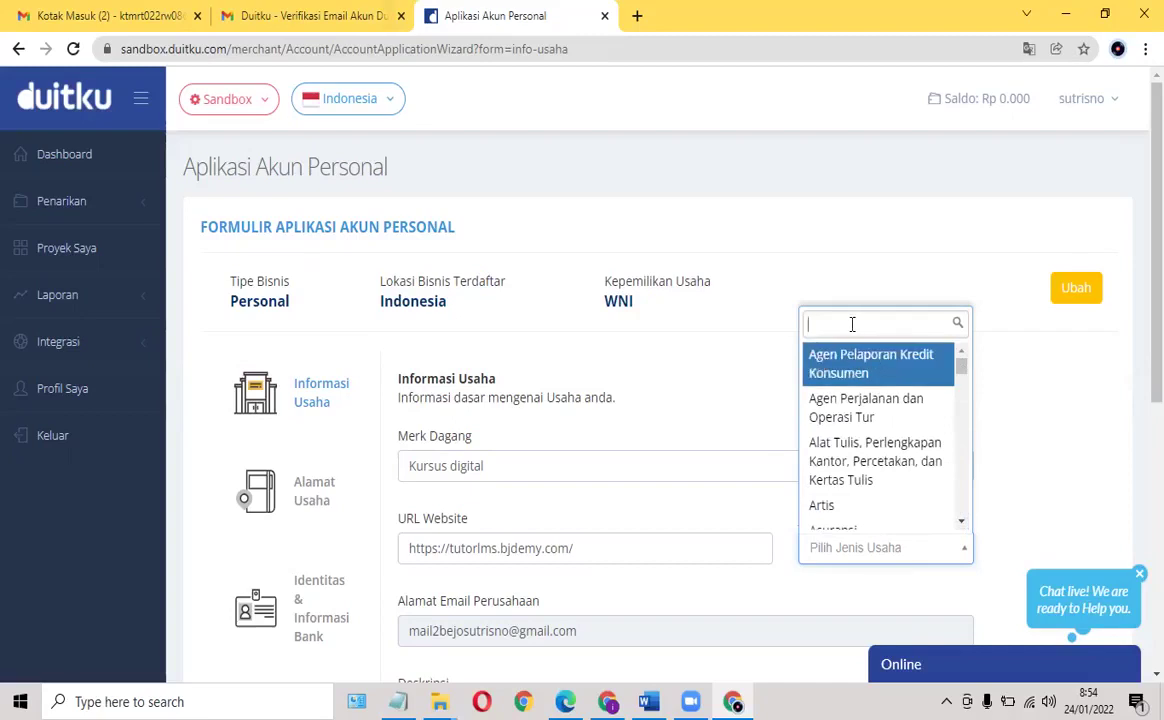
{"action": "type", "text": "pendi"}
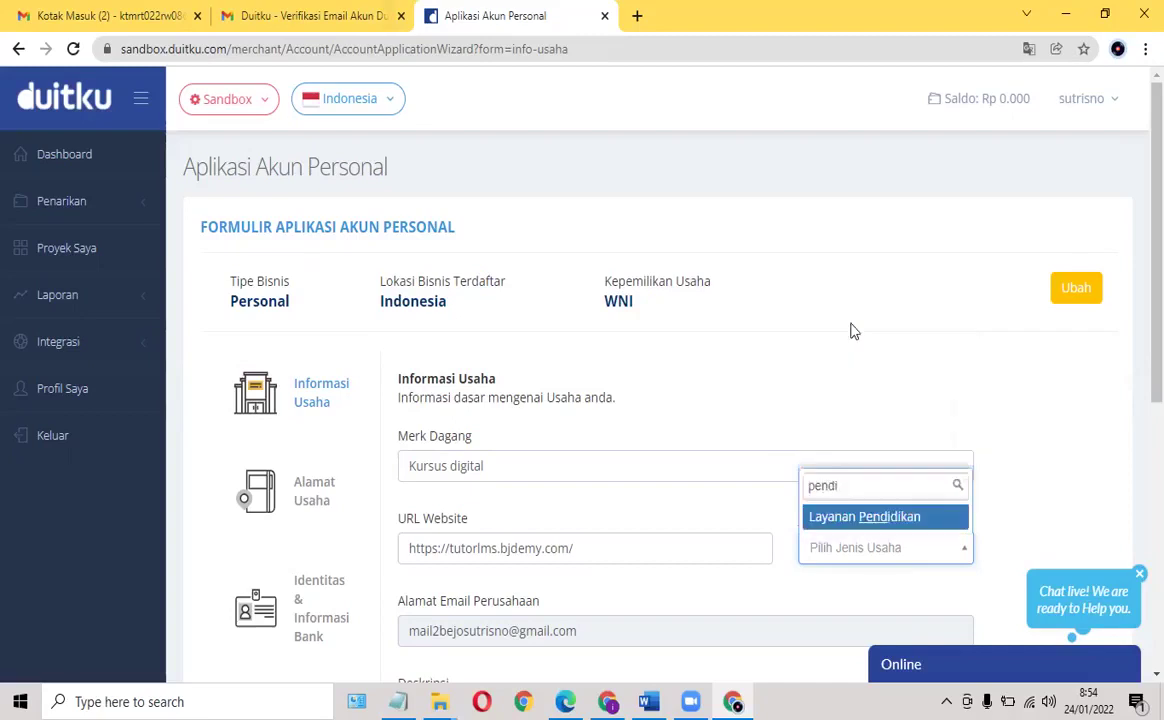
{"action": "left_click", "coordinate": [905, 518]}
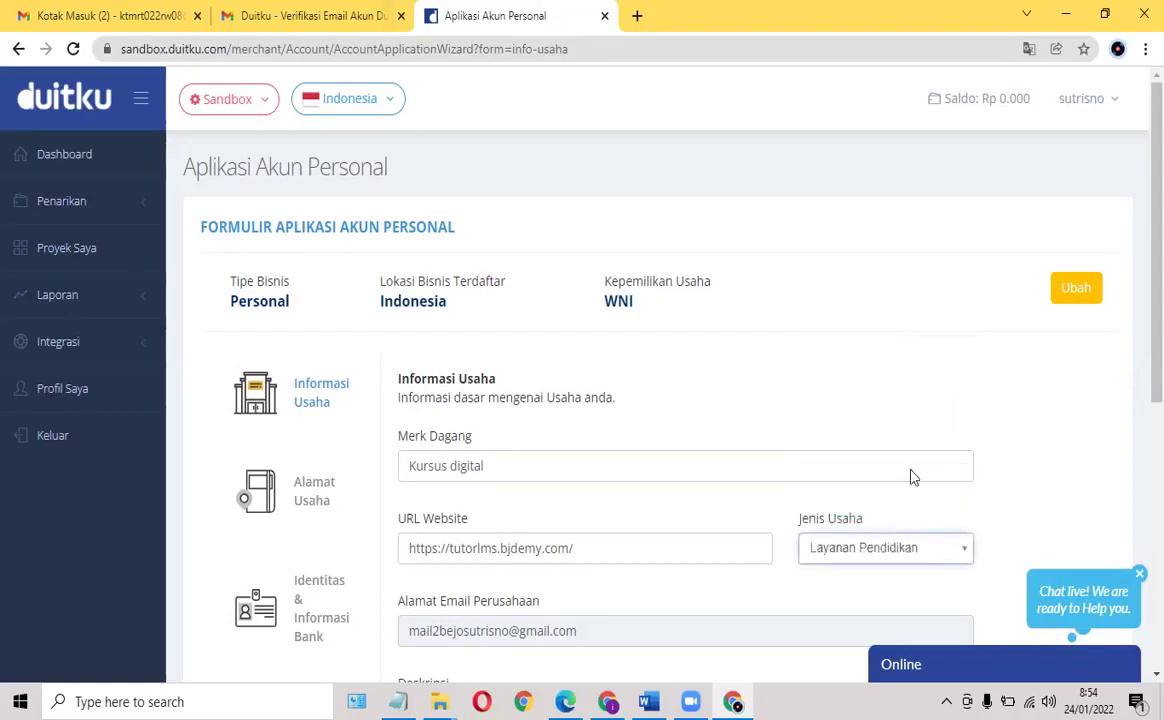
Enter the description 'Kursus online untuk umum' and continue to the Alamat Usaha step
{"action": "scroll", "coordinate": [922, 421], "scroll_direction": "down", "scroll_amount": 1}
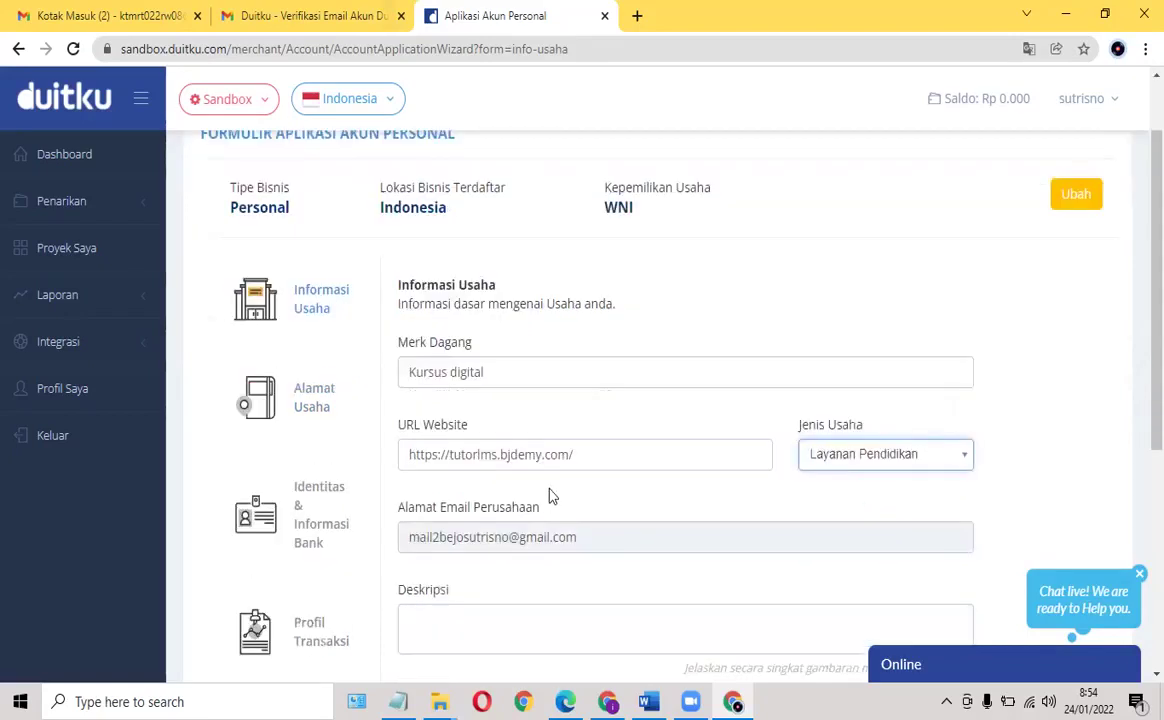
{"action": "scroll", "coordinate": [551, 494], "scroll_direction": "down", "scroll_amount": 2}
{"action": "left_click", "coordinate": [457, 437]}
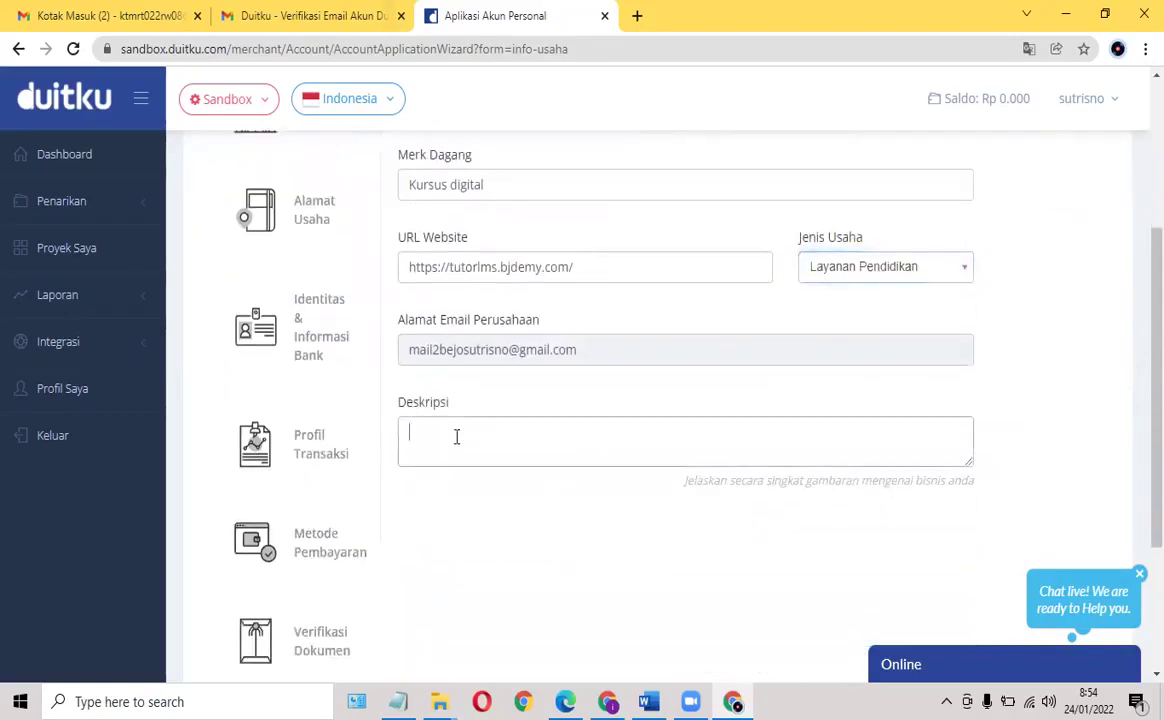
{"action": "type", "text": "Kurus"}
{"action": "type", "text": "sus "}
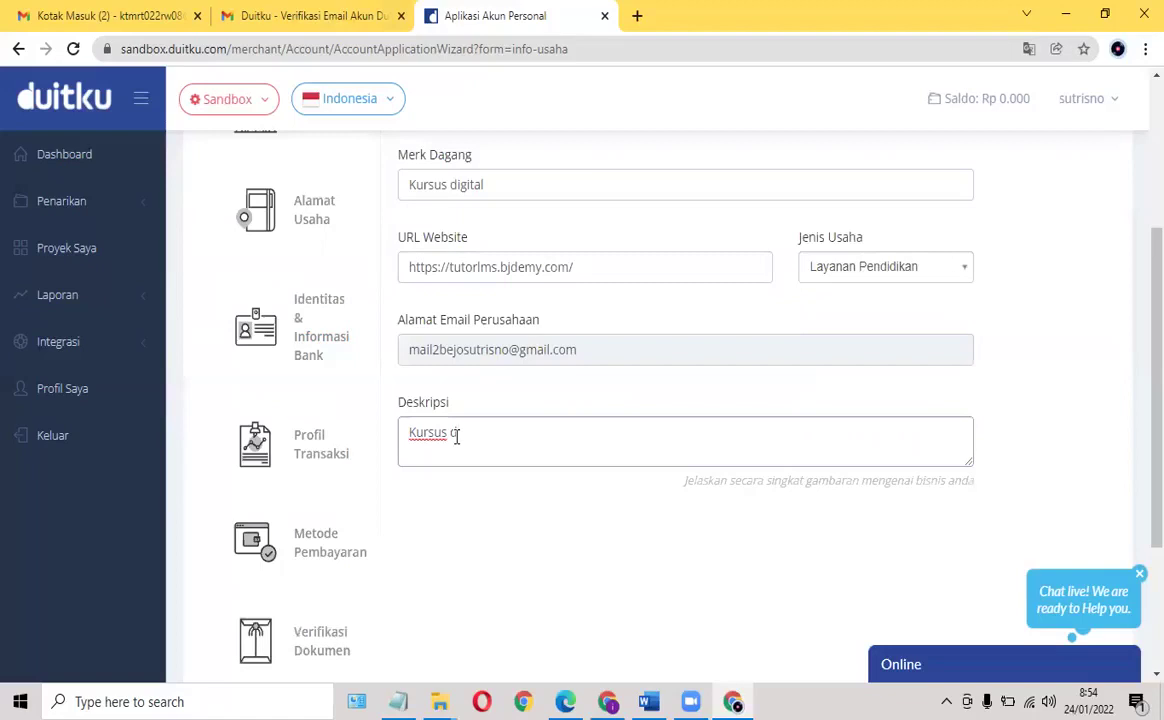
{"action": "type", "text": "online untuk umum"}
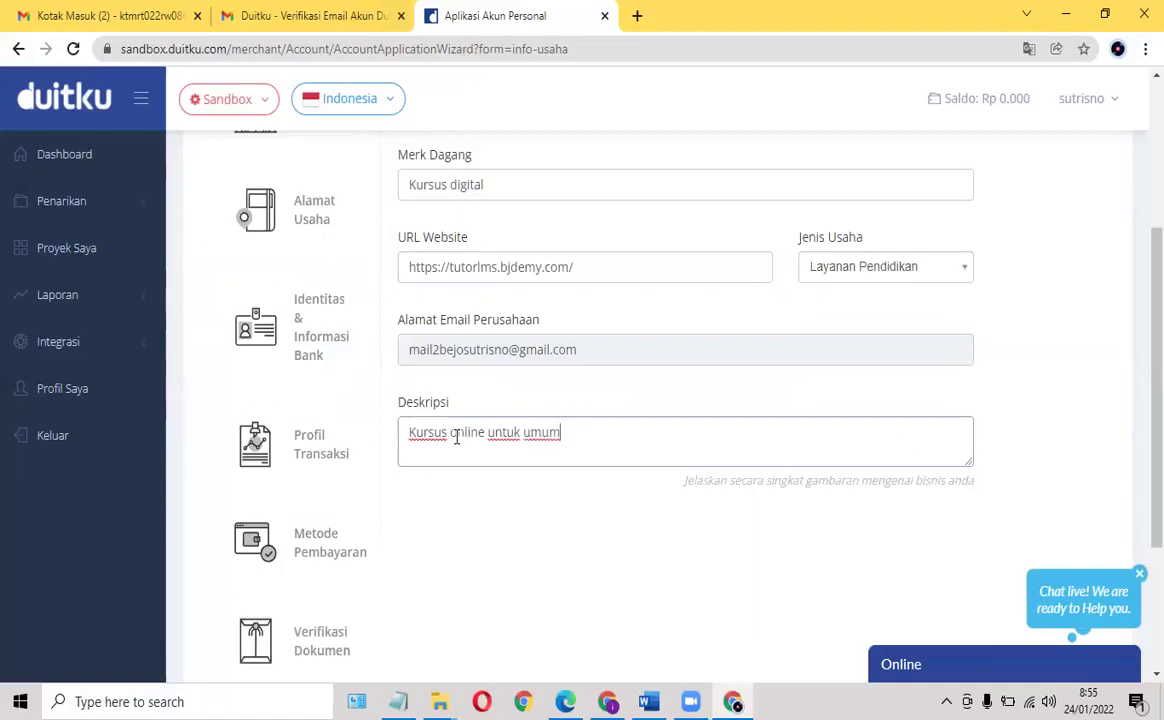
{"action": "scroll", "coordinate": [500, 425], "scroll_direction": "down", "scroll_amount": 3}
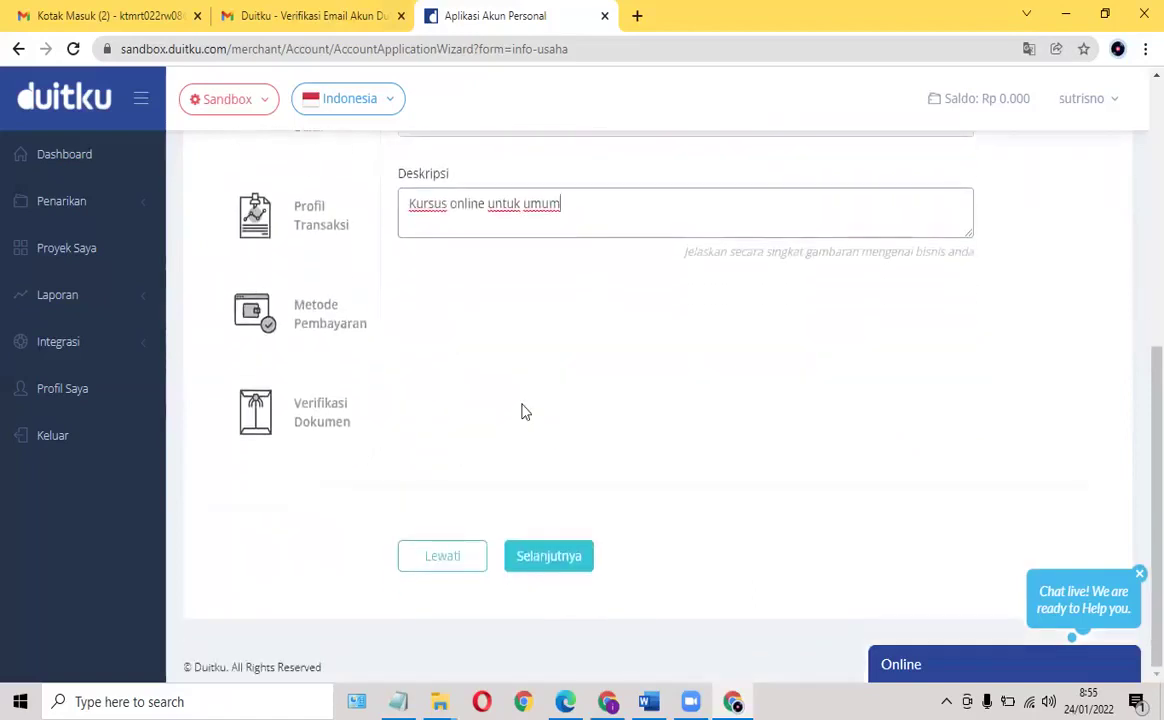
{"action": "left_click", "coordinate": [555, 562]}
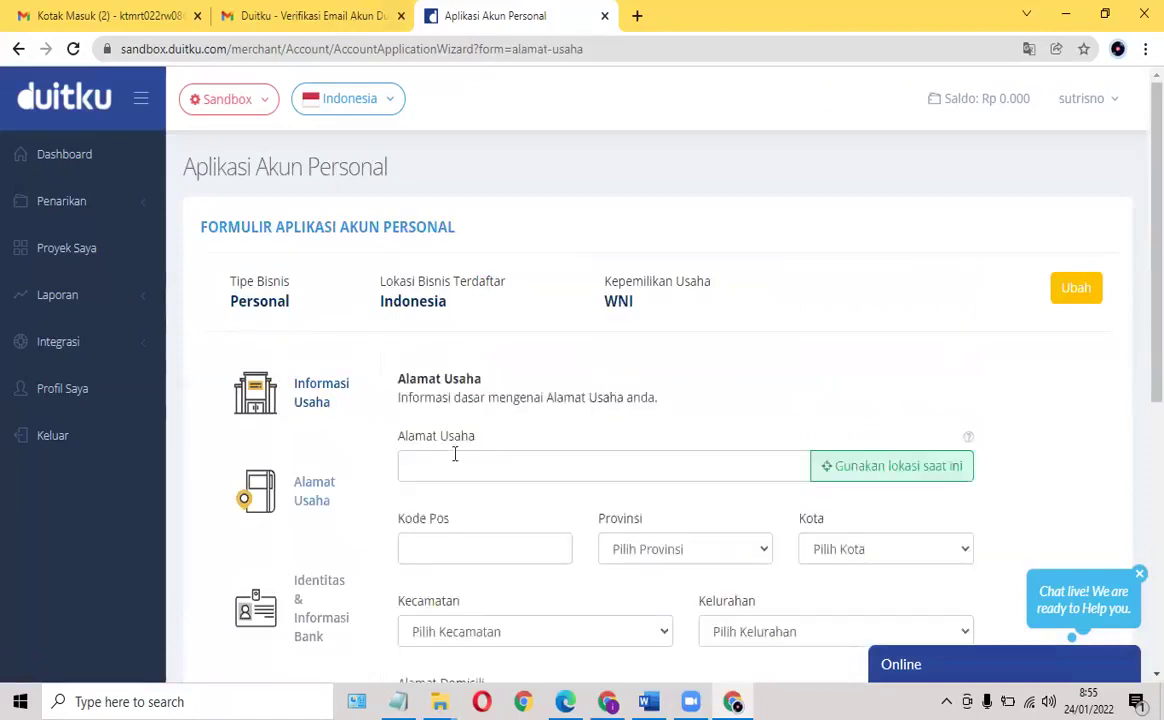
Enter the business street address and postal code, keeping JAWA BARAT as the province
{"action": "left_click", "coordinate": [431, 467]}
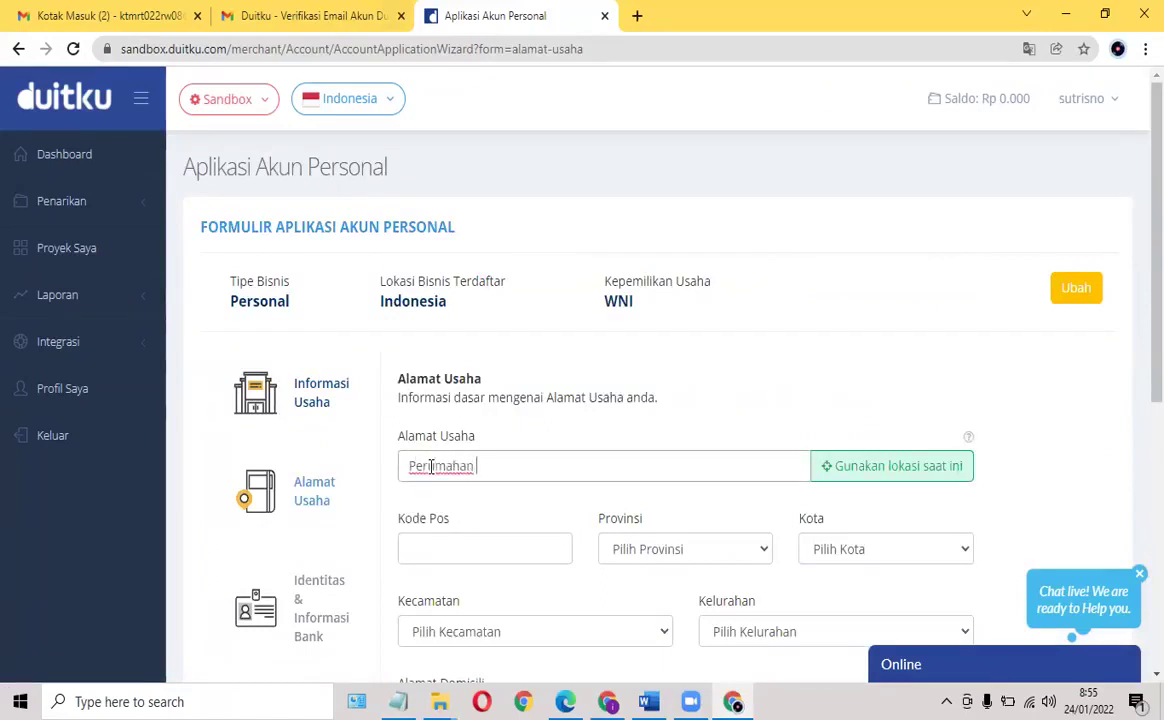
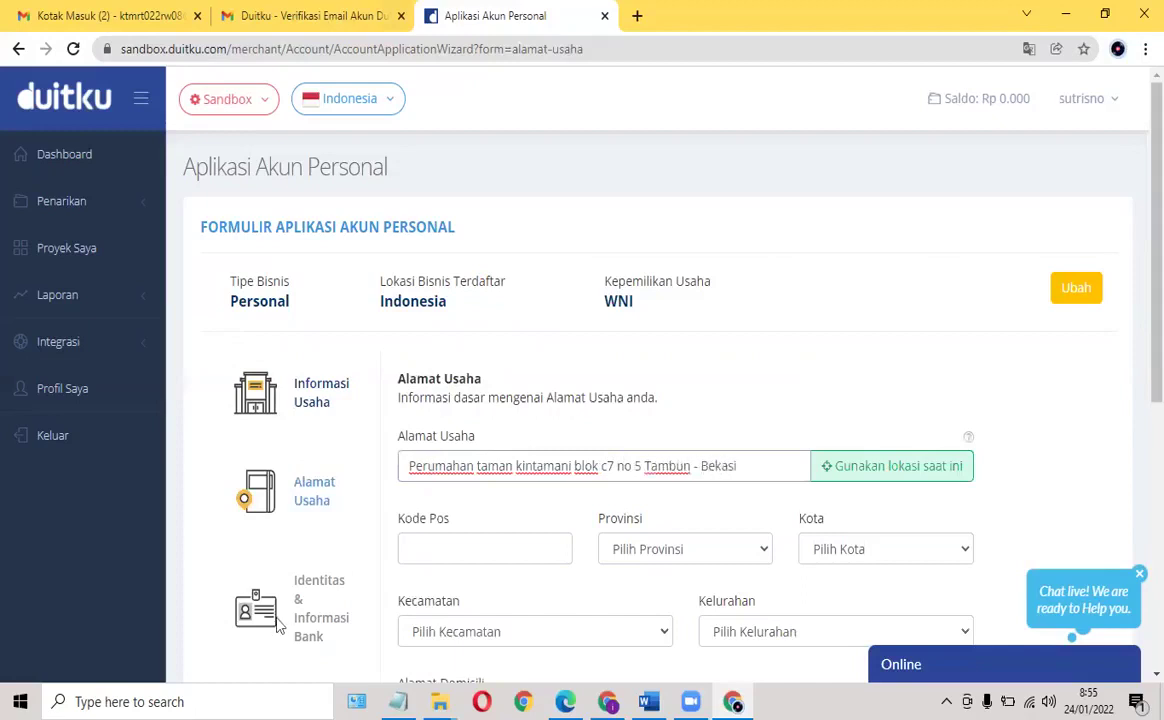
{"action": "left_click", "coordinate": [431, 551]}
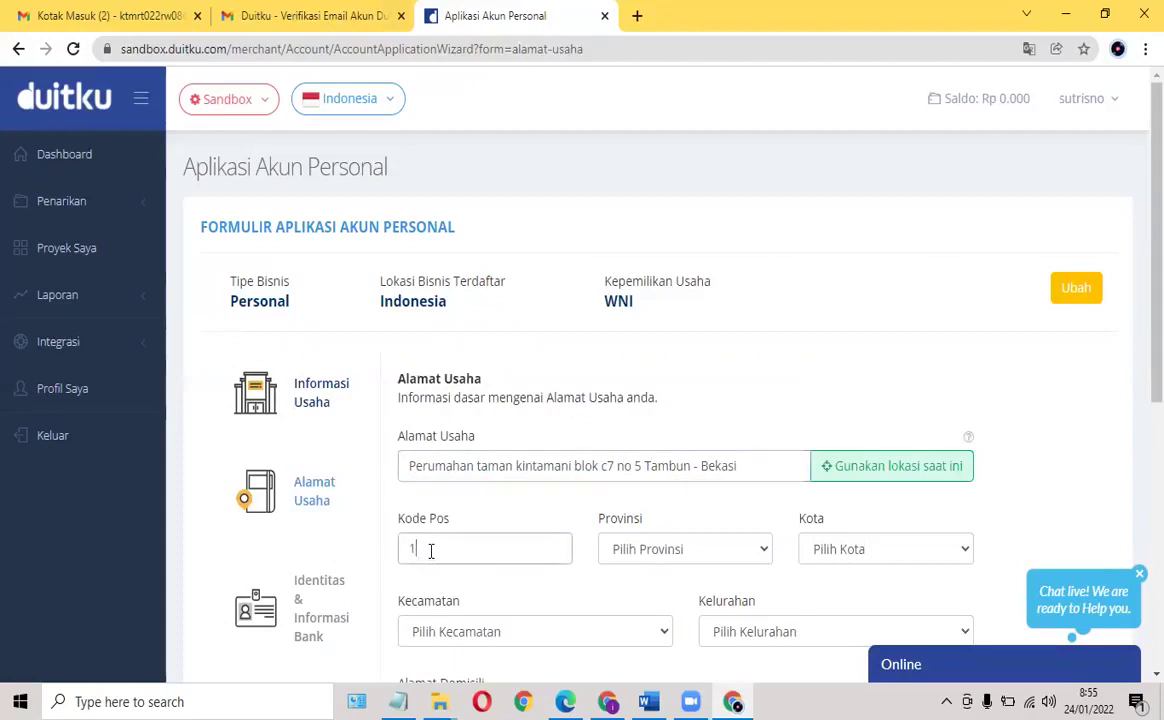
{"action": "type", "text": "17567"}
{"action": "left_click", "coordinate": [690, 552]}
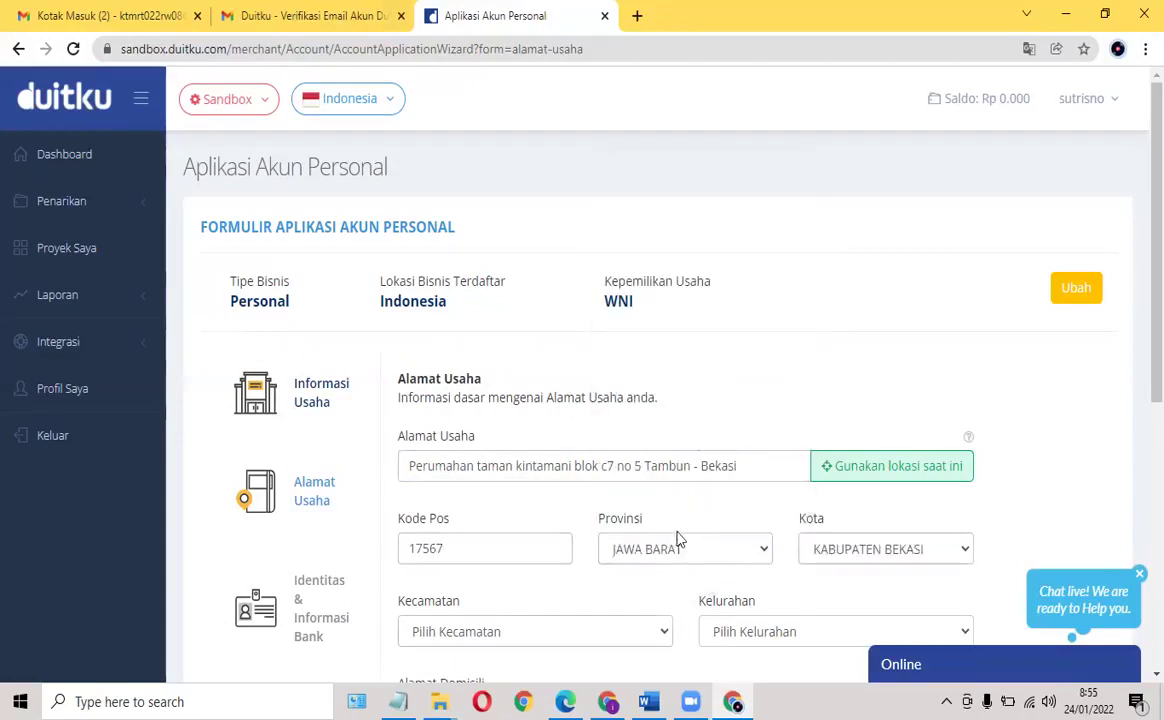
{"action": "left_click", "coordinate": [681, 551]}
{"action": "left_click", "coordinate": [681, 551]}
Choose TAMBUN UTARA as the district and JEJALENJAYA as the village
{"action": "scroll", "coordinate": [733, 553], "scroll_direction": "down", "scroll_amount": 2}
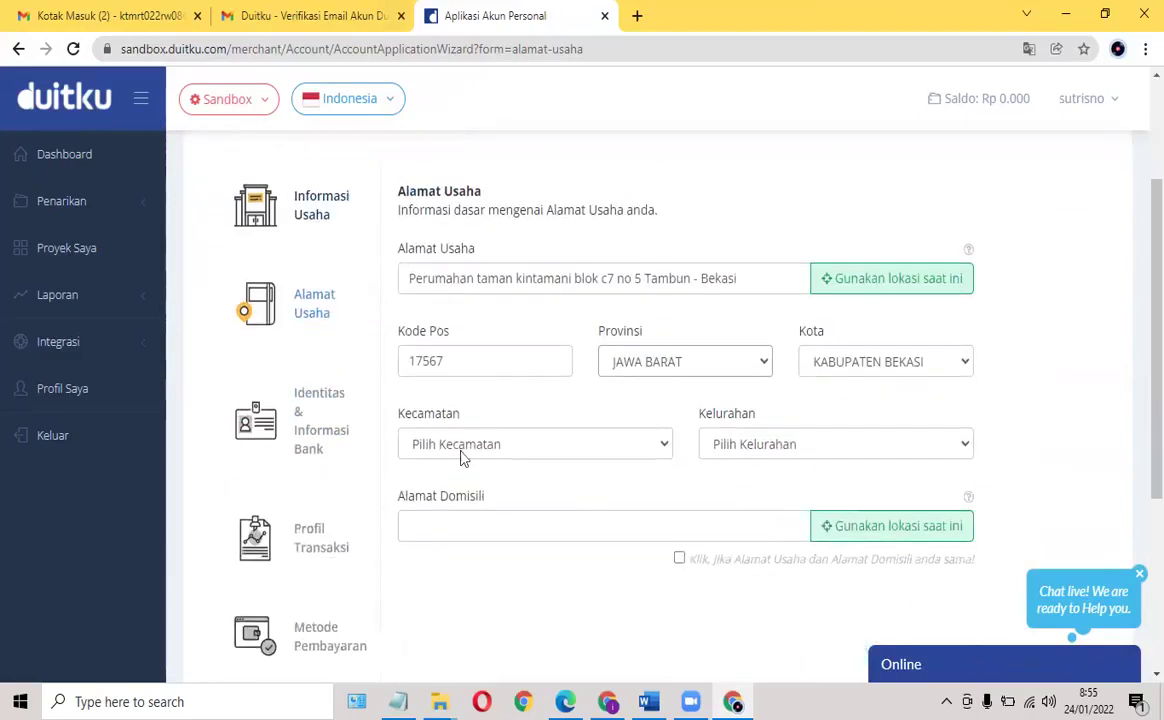
{"action": "left_click", "coordinate": [483, 449]}
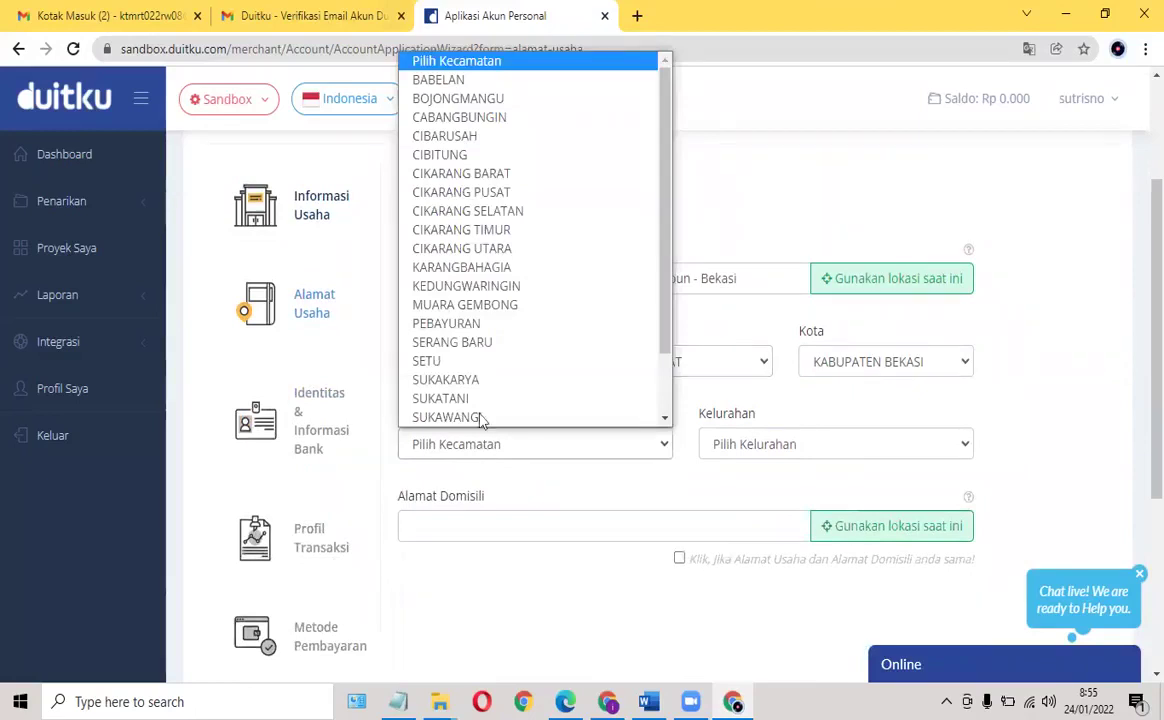
{"action": "scroll", "coordinate": [470, 300], "scroll_direction": "down", "scroll_amount": 1}
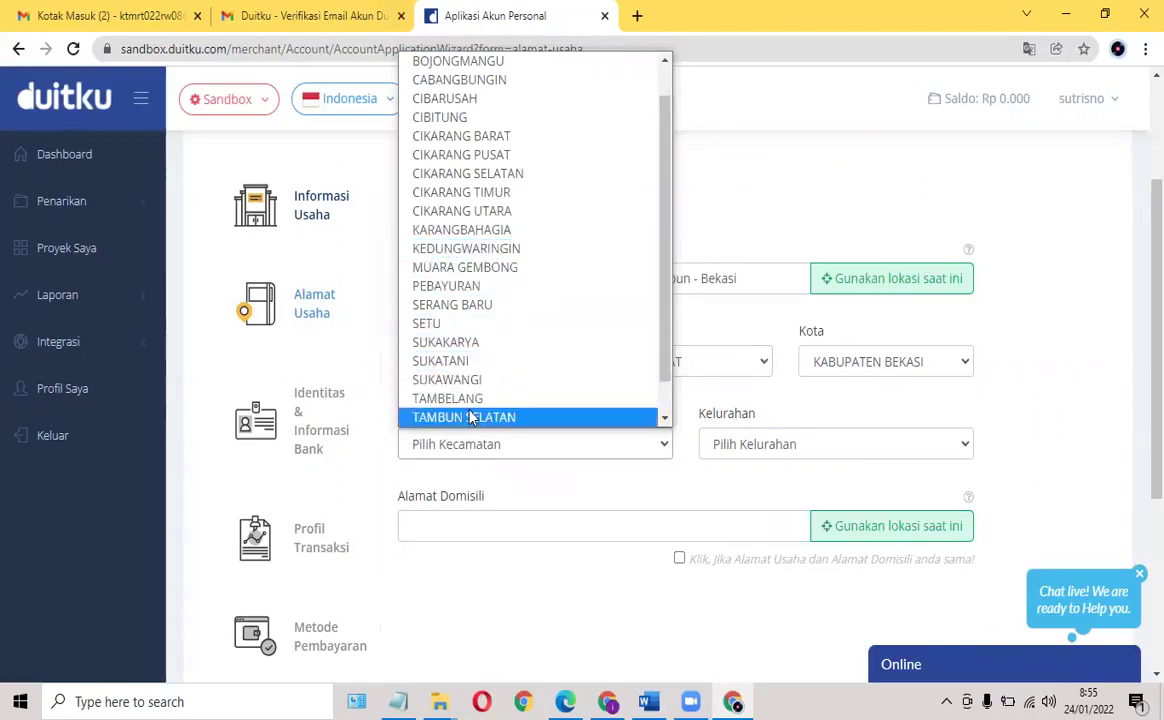
{"action": "scroll", "coordinate": [470, 417], "scroll_direction": "down", "scroll_amount": 1}
{"action": "left_click", "coordinate": [475, 397]}
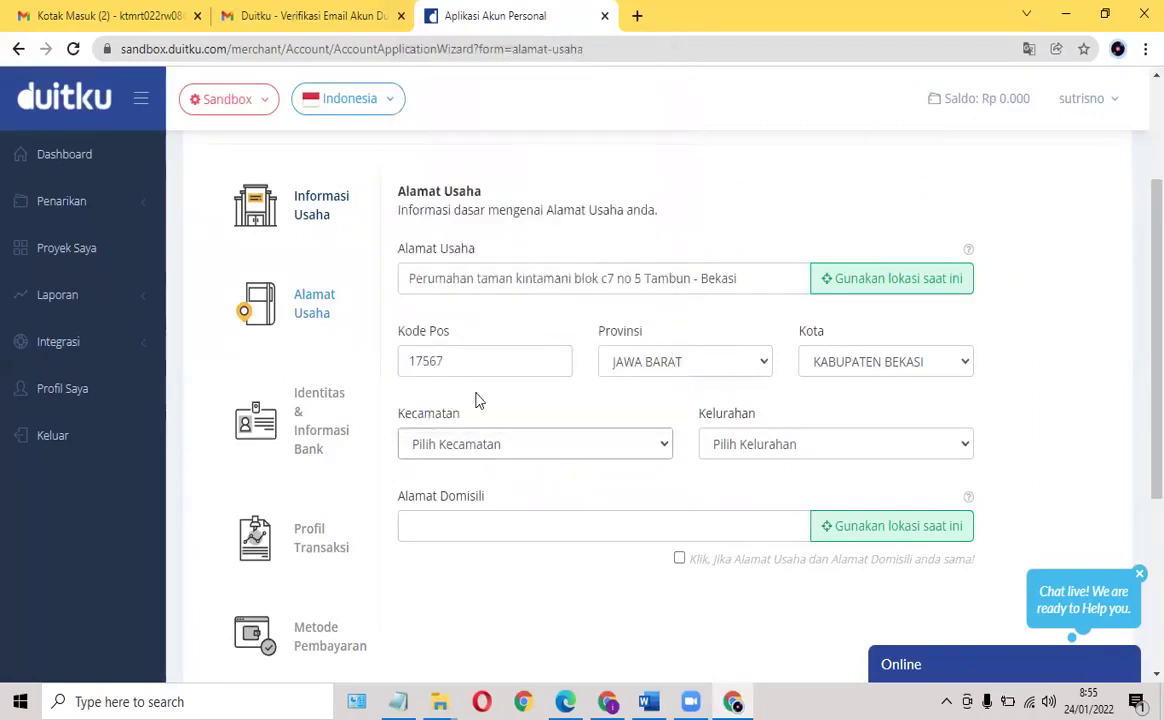
{"action": "left_click", "coordinate": [720, 444]}
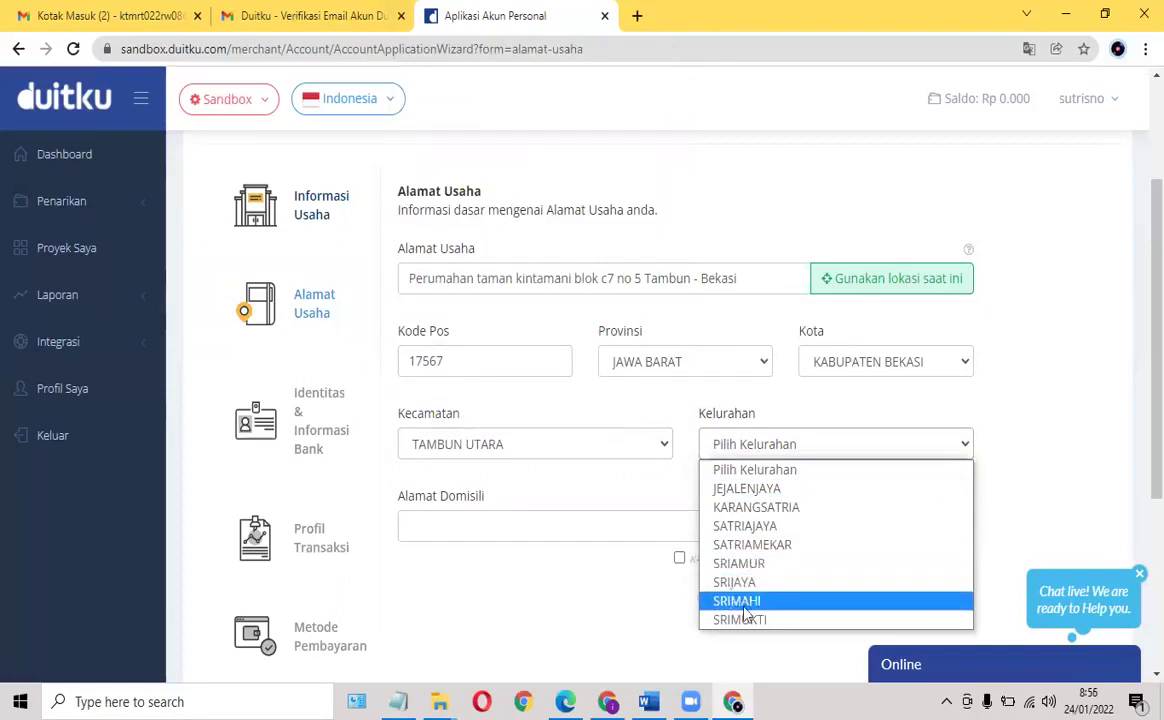
{"action": "left_click", "coordinate": [747, 488]}
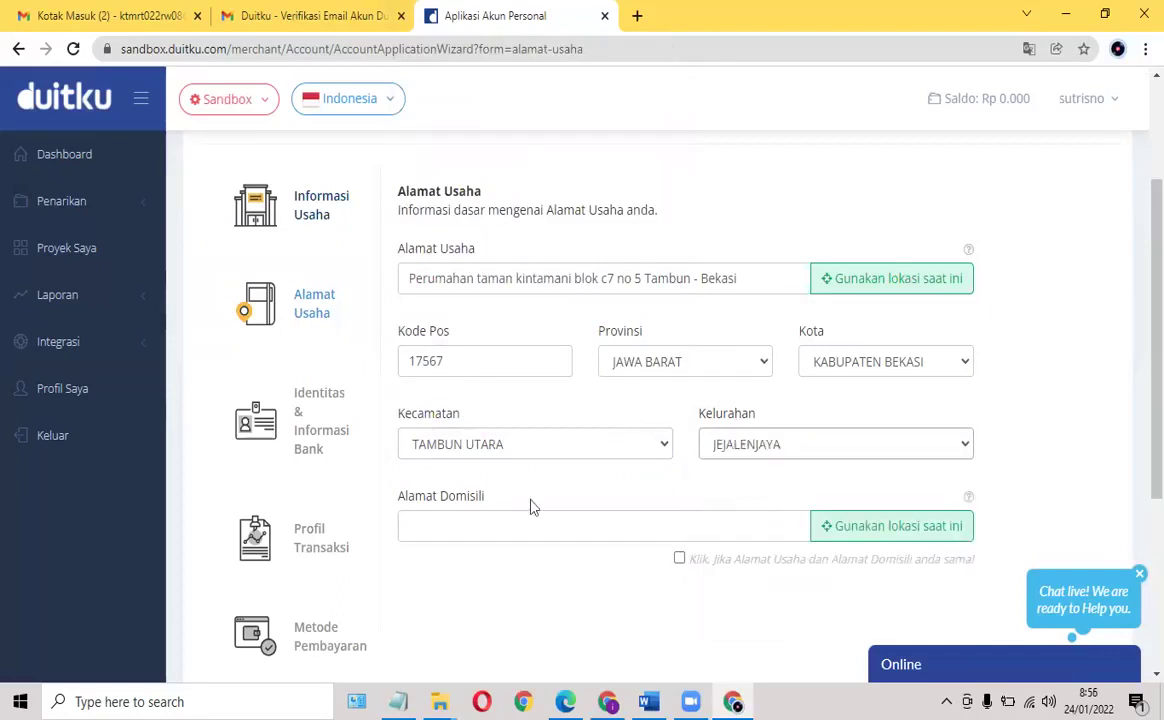
Copy the business address into the residential address, mark it identical, and continue
{"action": "left_click", "coordinate": [440, 523]}
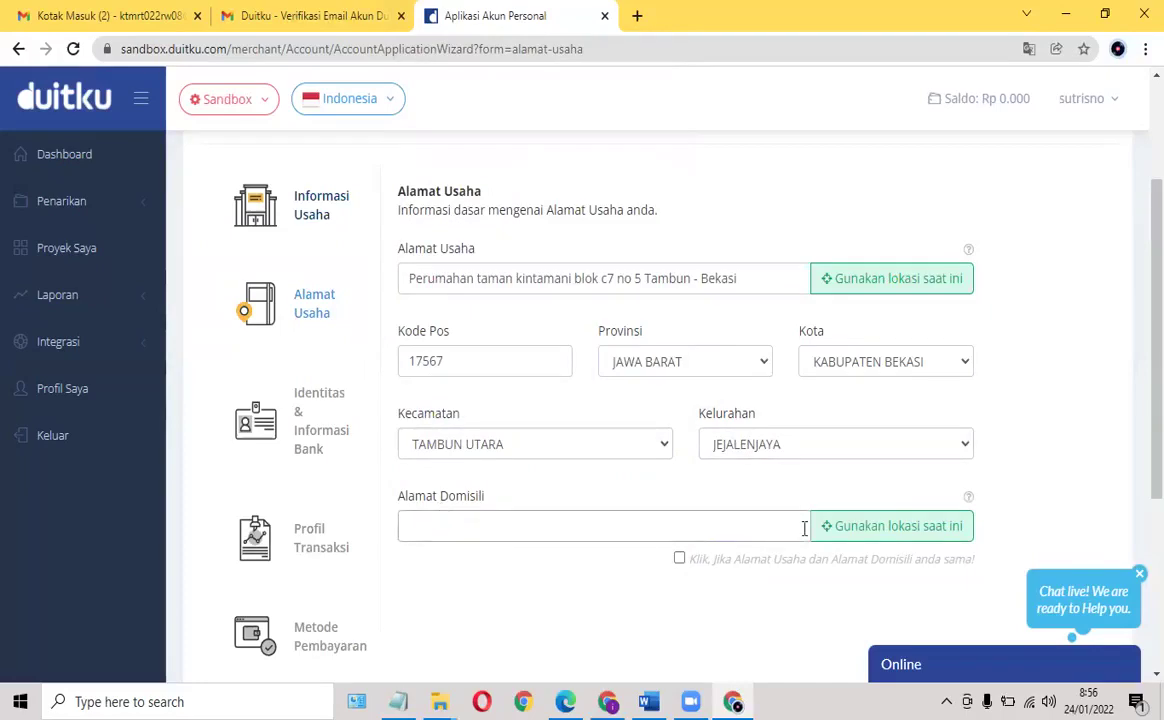
{"action": "scroll", "coordinate": [700, 470], "scroll_direction": "up", "scroll_amount": 3}
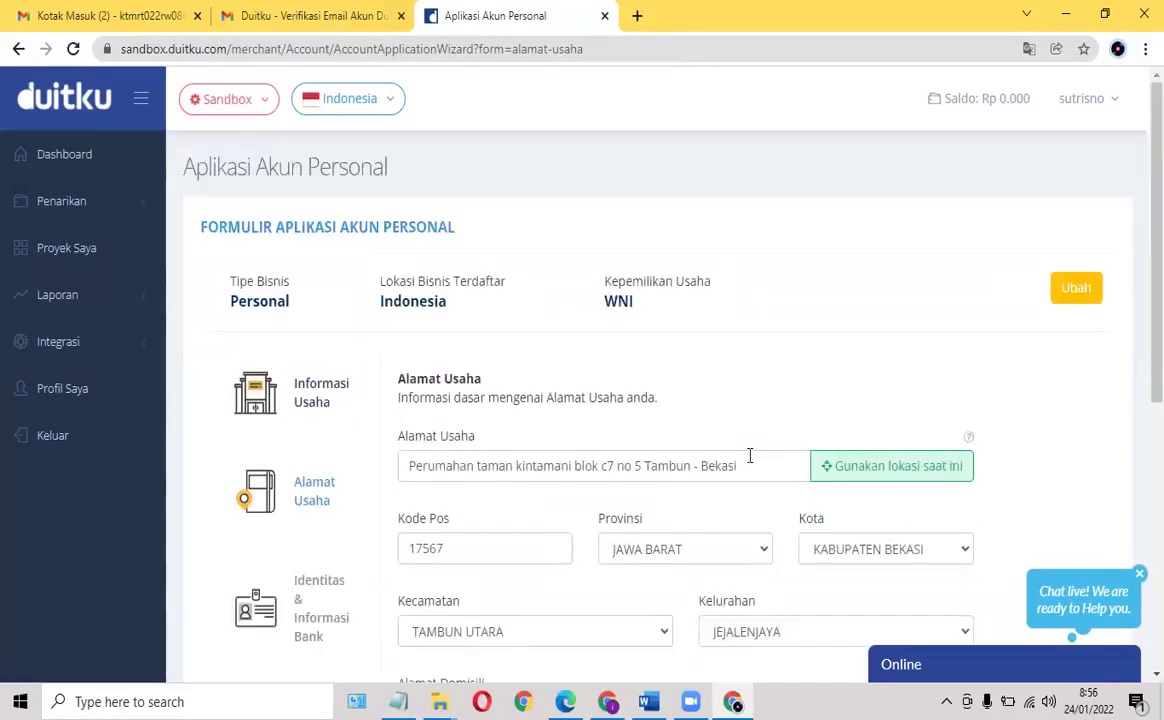
{"action": "scroll", "coordinate": [703, 476], "scroll_direction": "down", "scroll_amount": 3}
{"action": "scroll", "coordinate": [566, 374], "scroll_direction": "down", "scroll_amount": 2}
{"action": "scroll", "coordinate": [556, 372], "scroll_direction": "up", "scroll_amount": 3}
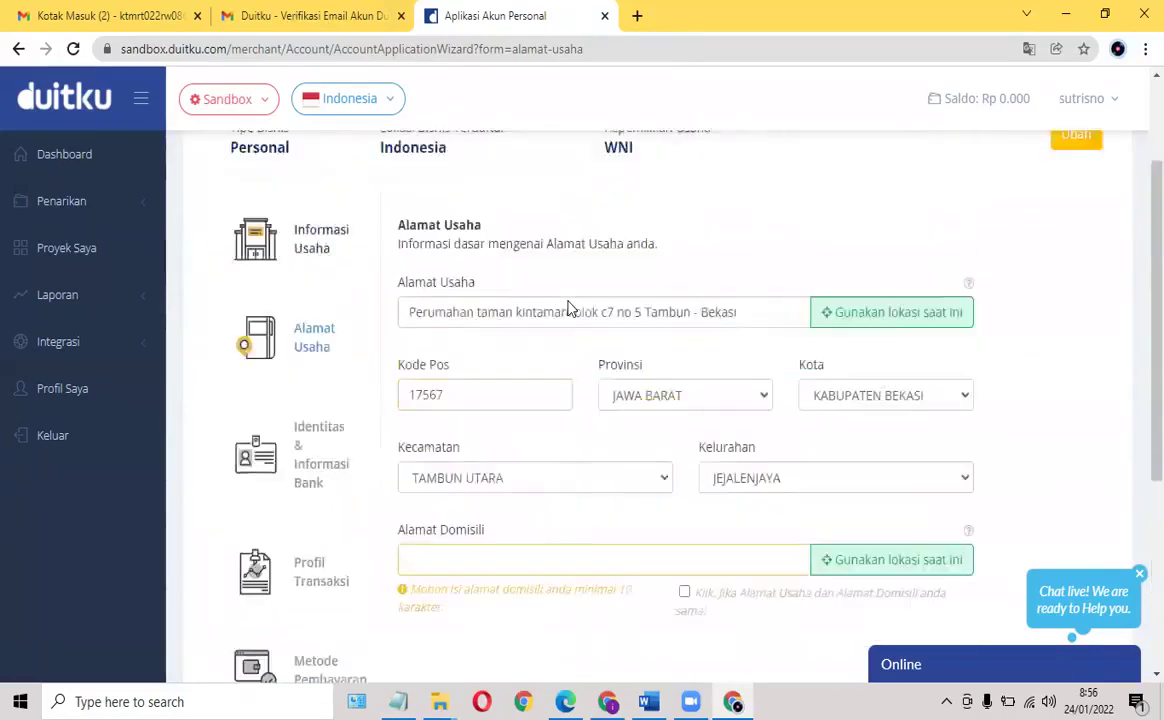
{"action": "left_click", "coordinate": [420, 372]}
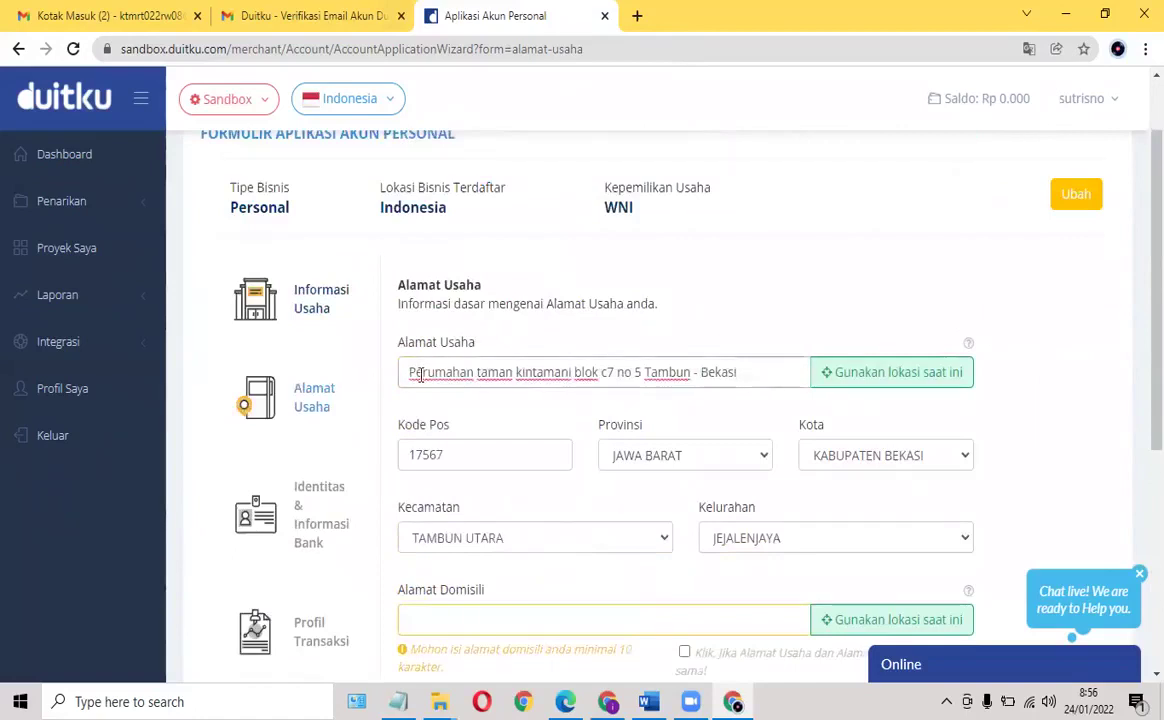
{"action": "triple_click", "coordinate": [420, 372]}
{"action": "key", "text": "ctrl+c"}
{"action": "scroll", "coordinate": [437, 429], "scroll_direction": "down", "scroll_amount": 2}
{"action": "left_click", "coordinate": [438, 430]}
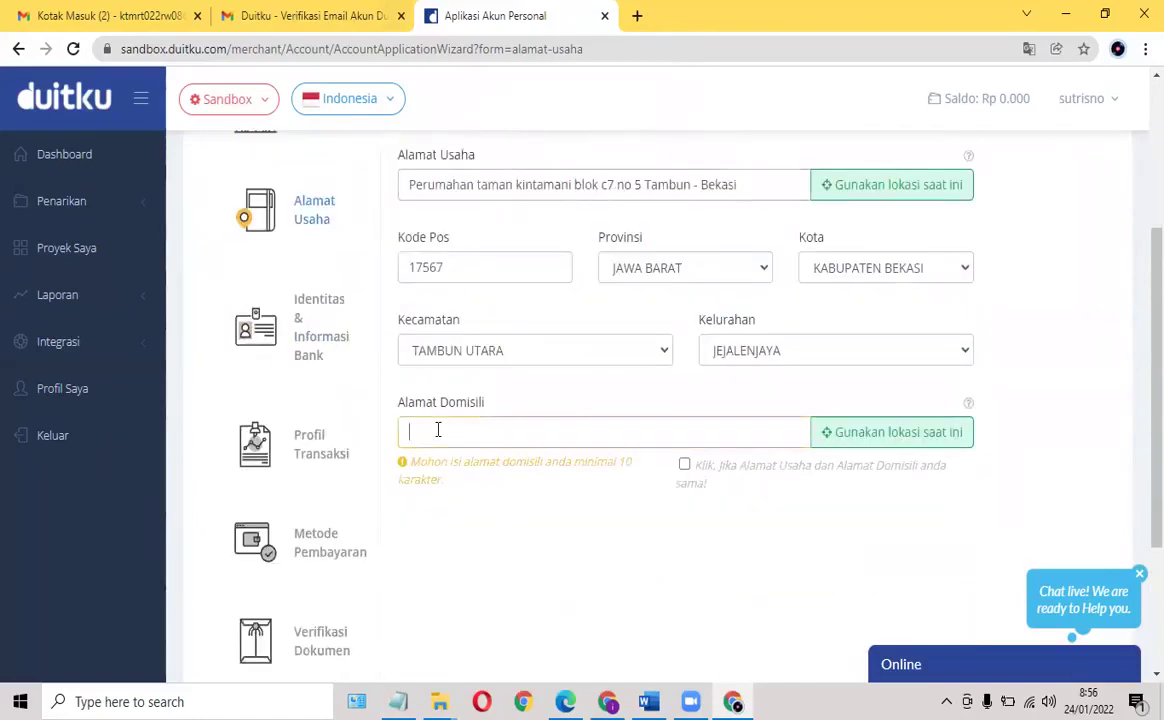
{"action": "key", "text": "ctrl+v"}
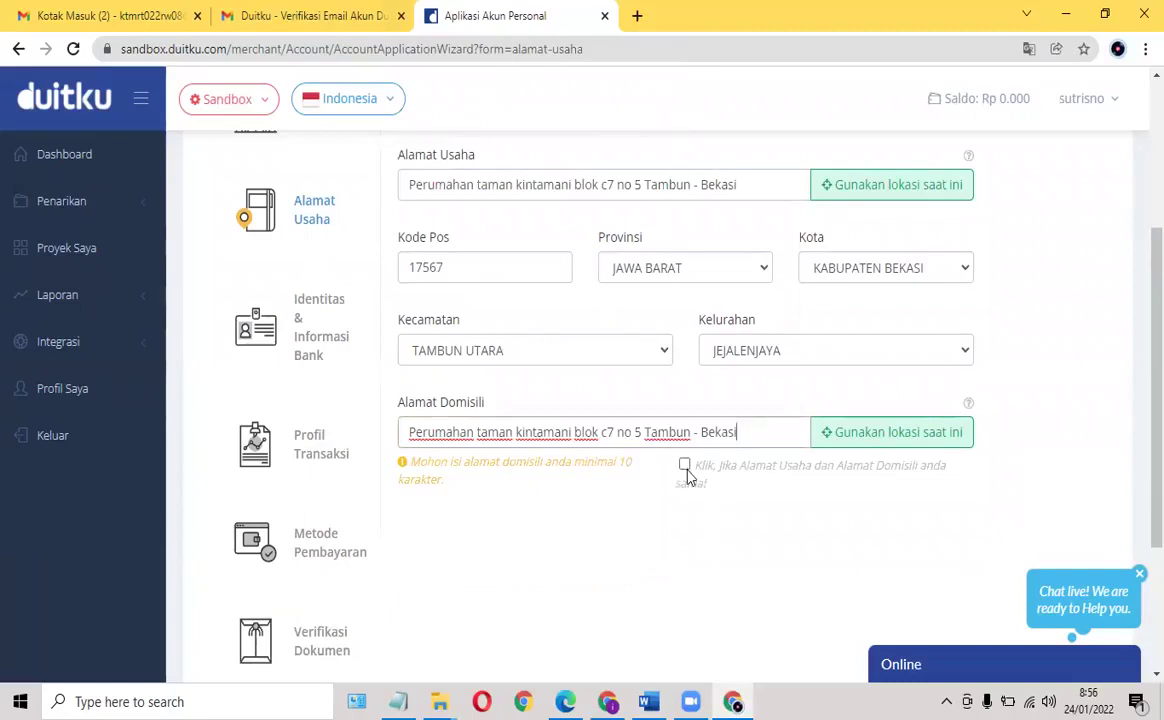
{"action": "left_click", "coordinate": [684, 465]}
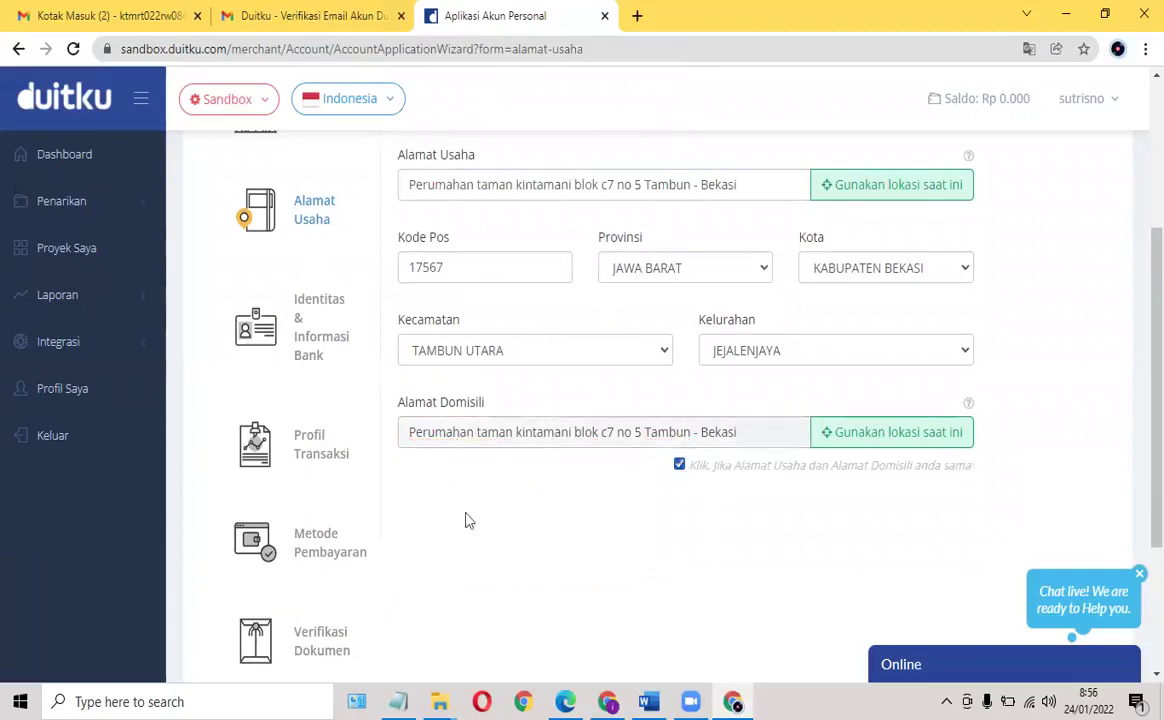
{"action": "scroll", "coordinate": [501, 520], "scroll_direction": "down", "scroll_amount": 2}
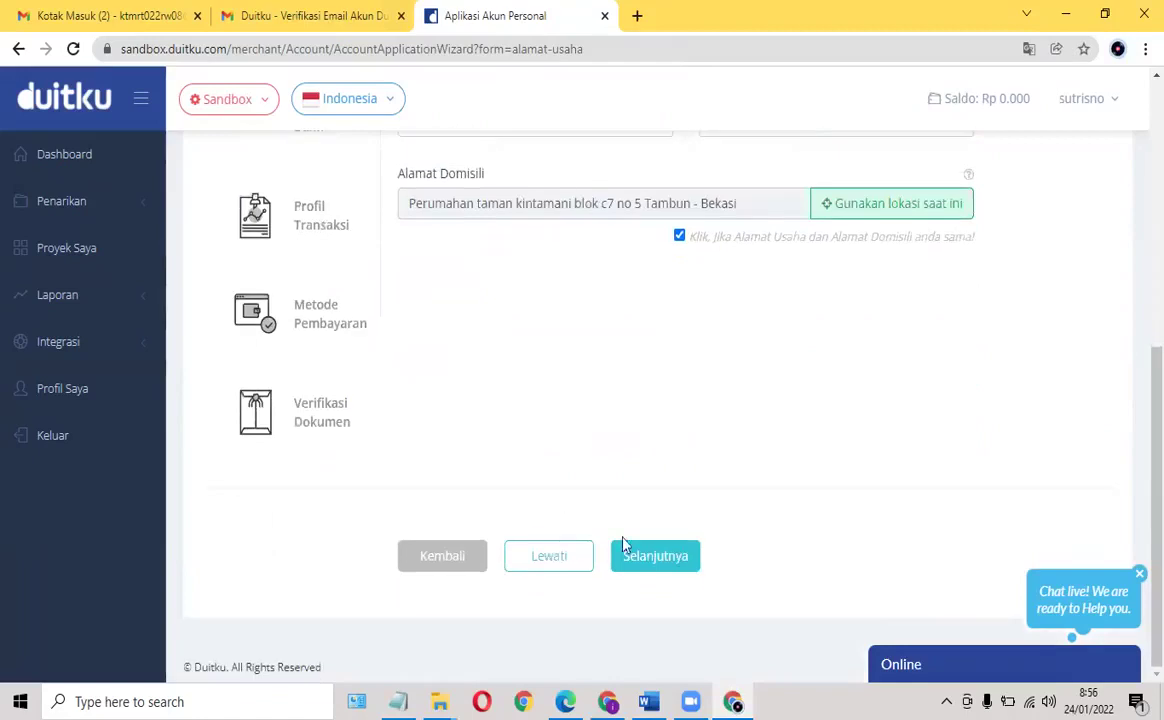
{"action": "left_click", "coordinate": [641, 563]}
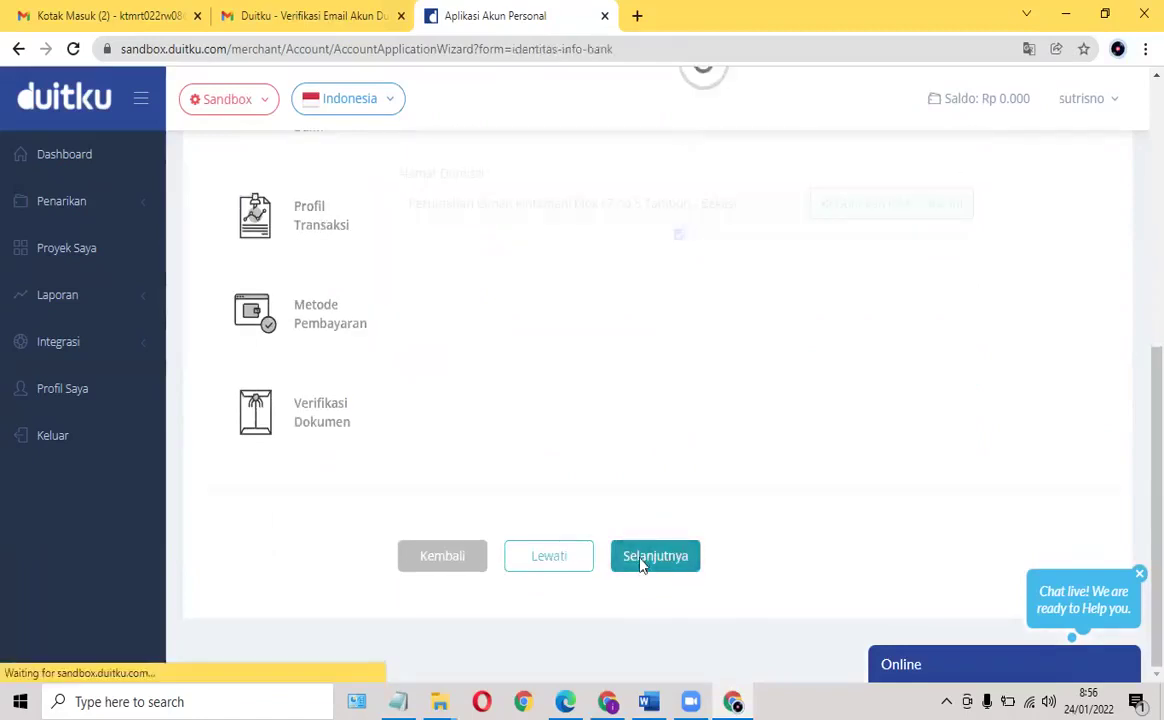
Enter the KTP number and name and set the birth date
{"action": "scroll", "coordinate": [686, 390], "scroll_direction": "down", "scroll_amount": 1}
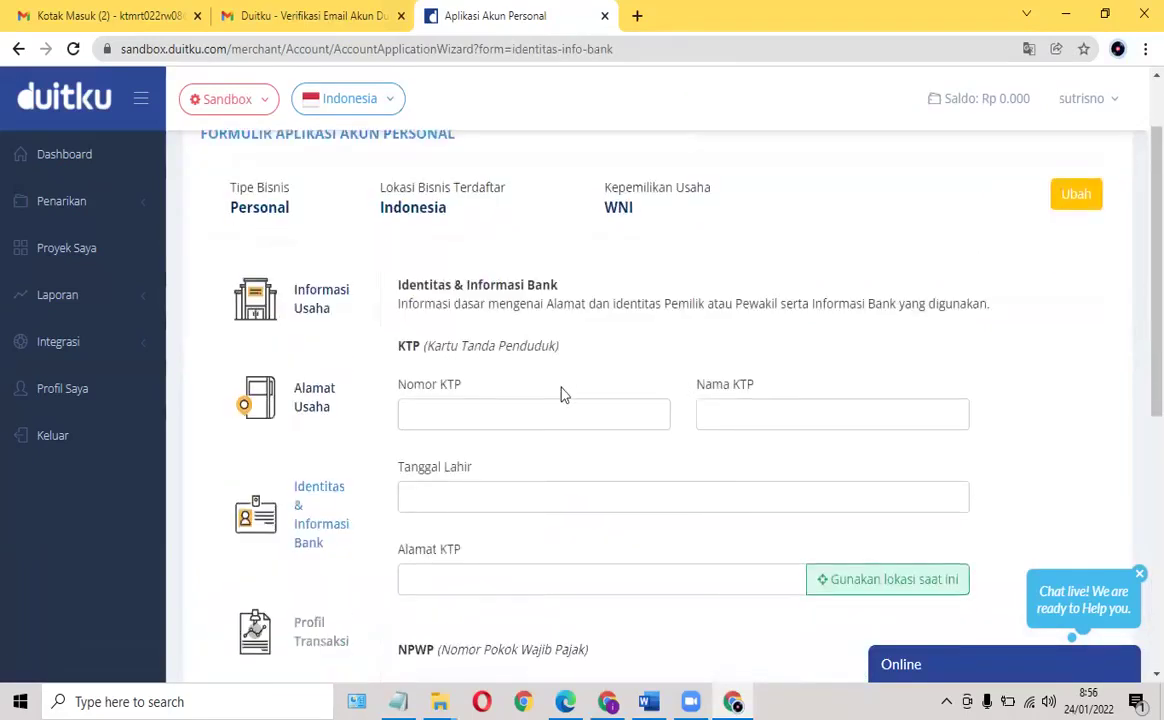
{"action": "left_click", "coordinate": [467, 414]}
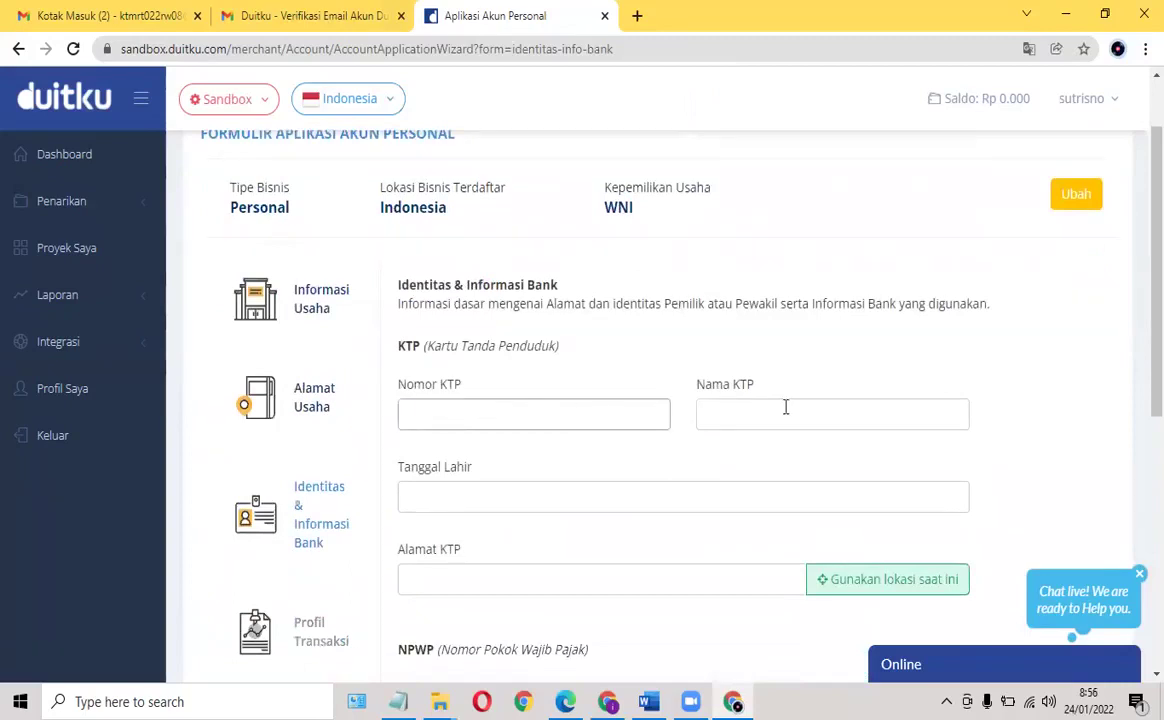
{"action": "left_click", "coordinate": [477, 502]}
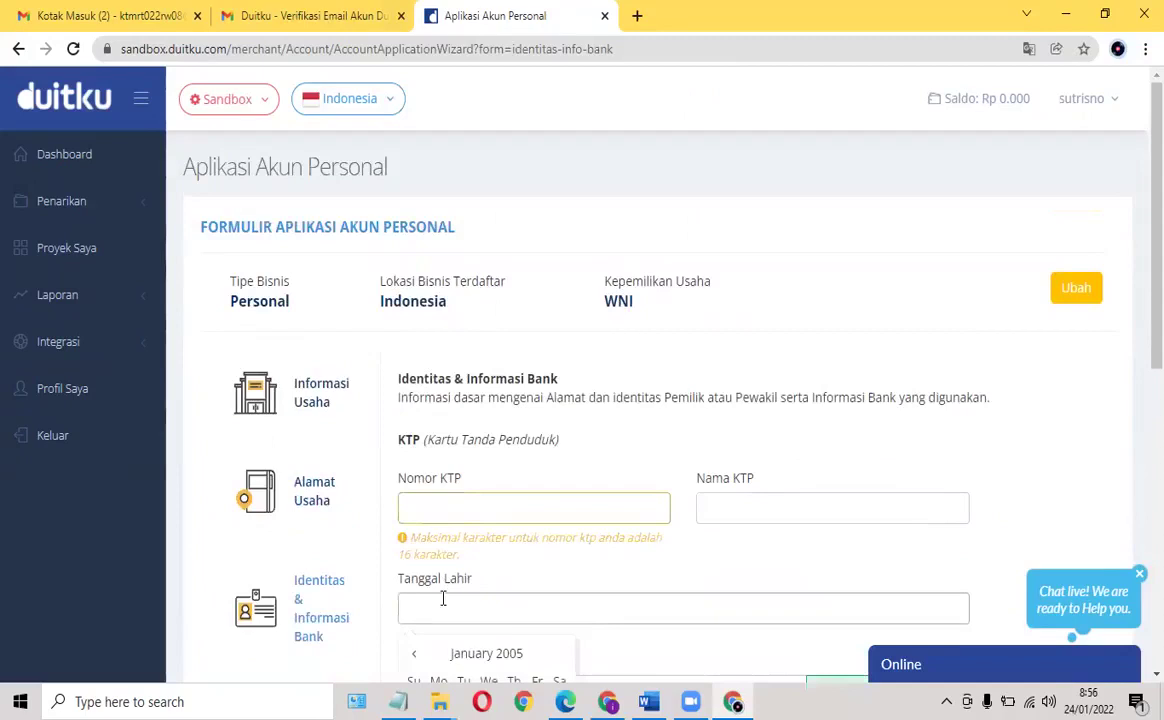
{"action": "scroll", "coordinate": [500, 484], "scroll_direction": "down", "scroll_amount": 2}
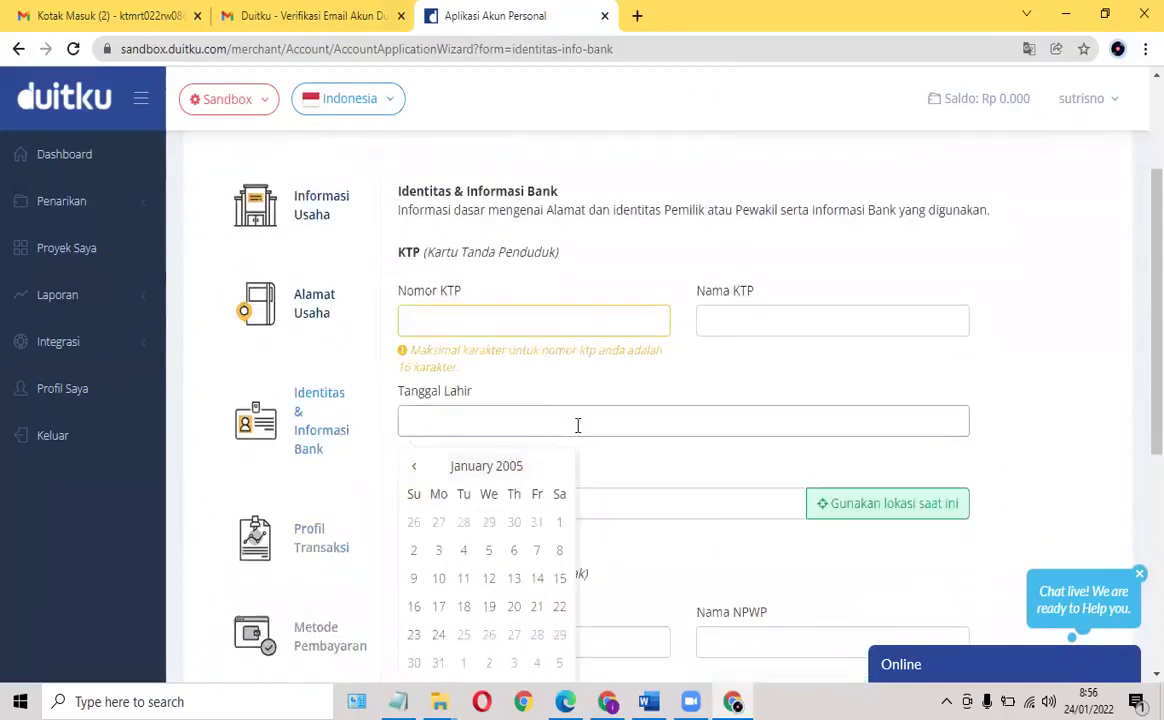
{"action": "left_click", "coordinate": [672, 469]}
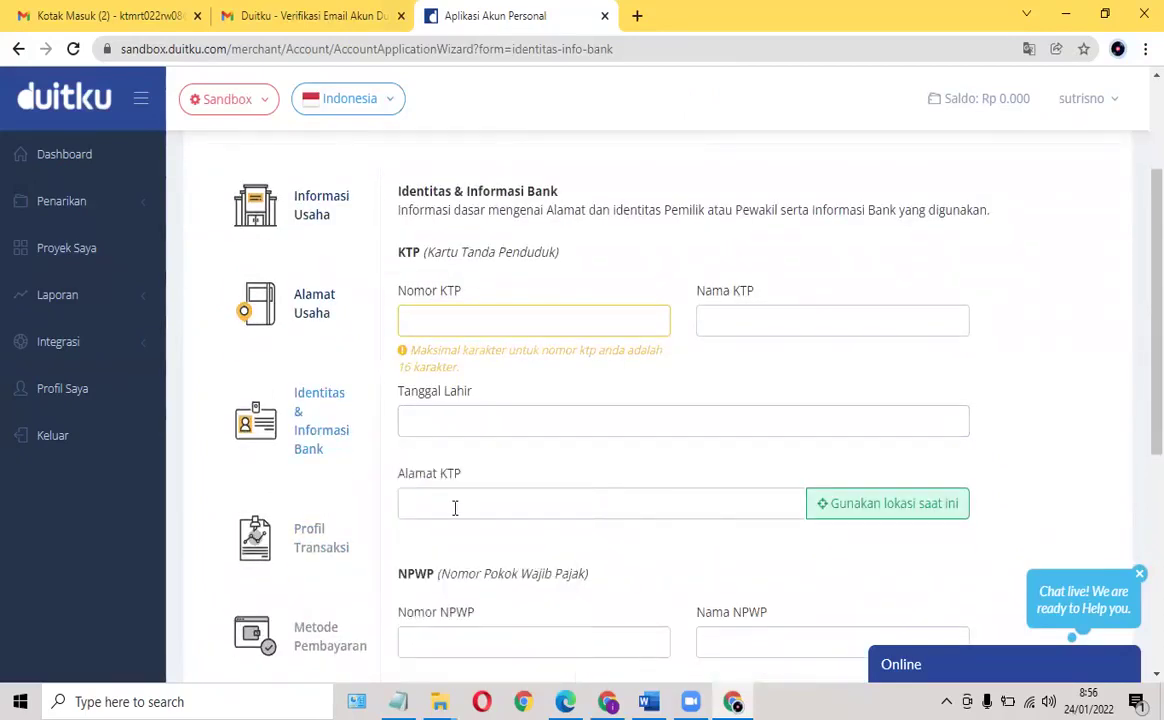
Enter the KTP address and adjust the birth date
{"action": "left_click", "coordinate": [455, 505]}
{"action": "scroll", "coordinate": [557, 510], "scroll_direction": "down", "scroll_amount": 1}
{"action": "scroll", "coordinate": [557, 510], "scroll_direction": "down", "scroll_amount": 3}
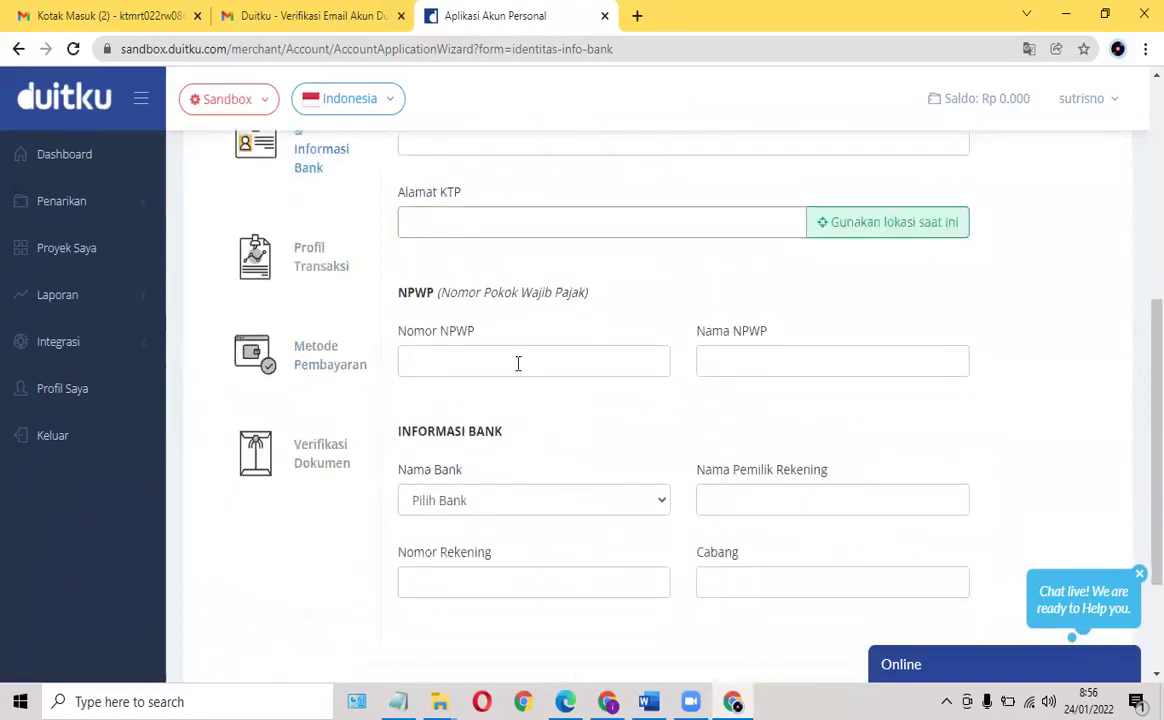
{"action": "scroll", "coordinate": [517, 437], "scroll_direction": "up", "scroll_amount": 5}
{"action": "scroll", "coordinate": [517, 440], "scroll_direction": "down", "scroll_amount": 3}
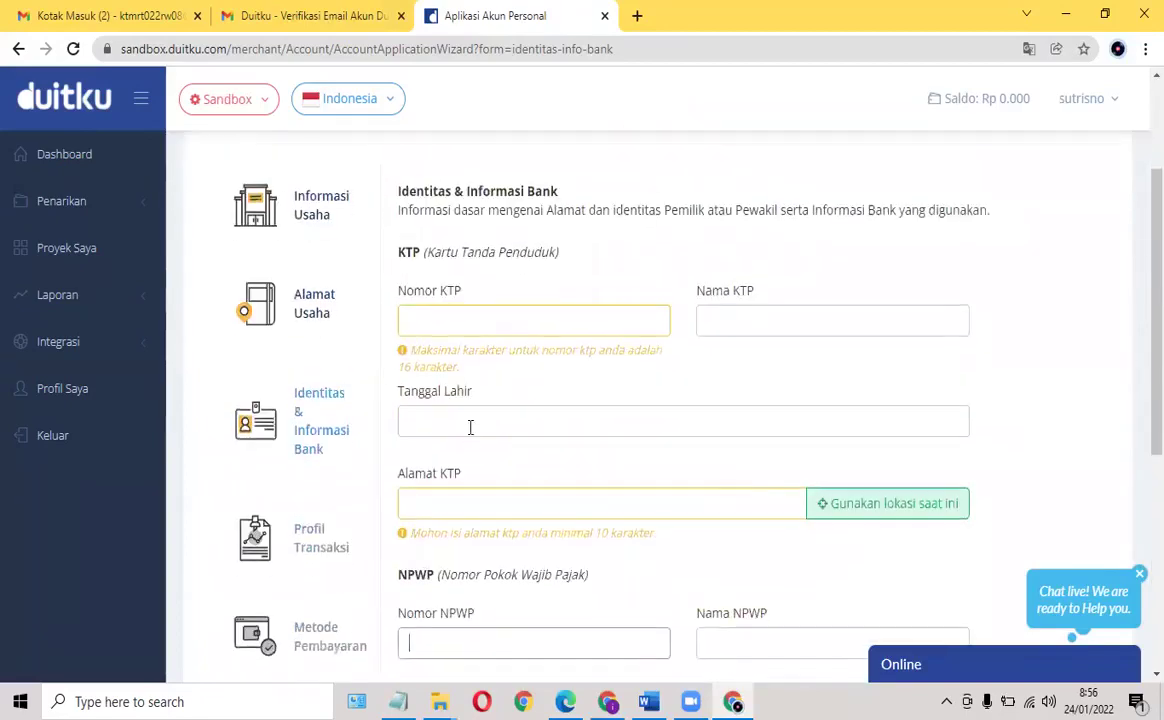
{"action": "left_click", "coordinate": [470, 425]}
{"action": "scroll", "coordinate": [490, 435], "scroll_direction": "up", "scroll_amount": 3}
{"action": "scroll", "coordinate": [502, 445], "scroll_direction": "down", "scroll_amount": 4}
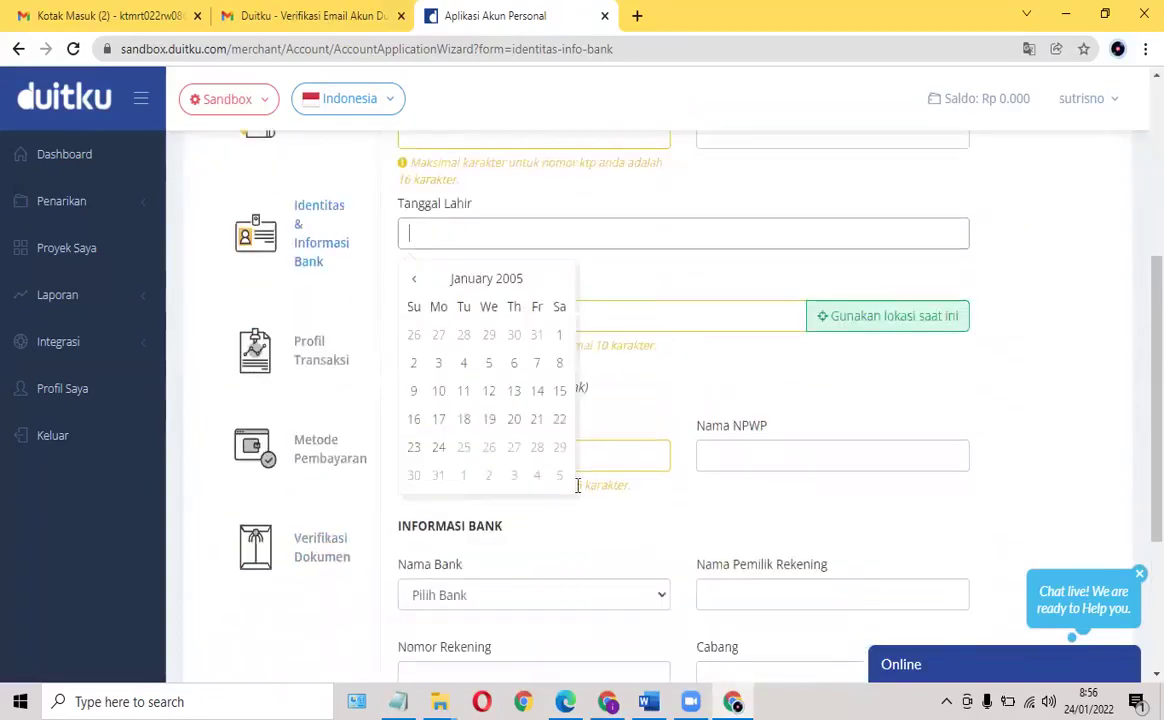
{"action": "left_click", "coordinate": [585, 553]}
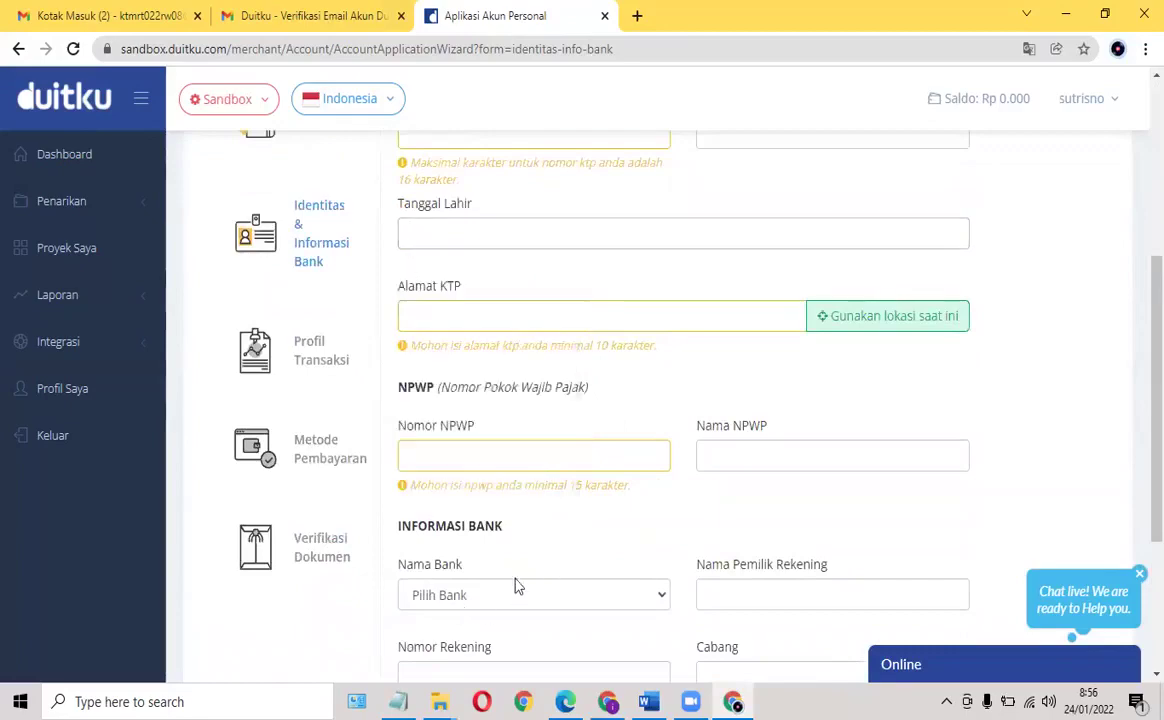
Fill in the NPWP number and NPWP name below the KTP details
{"action": "scroll", "coordinate": [516, 578], "scroll_direction": "down", "scroll_amount": 1}
{"action": "scroll", "coordinate": [571, 418], "scroll_direction": "up", "scroll_amount": 5}
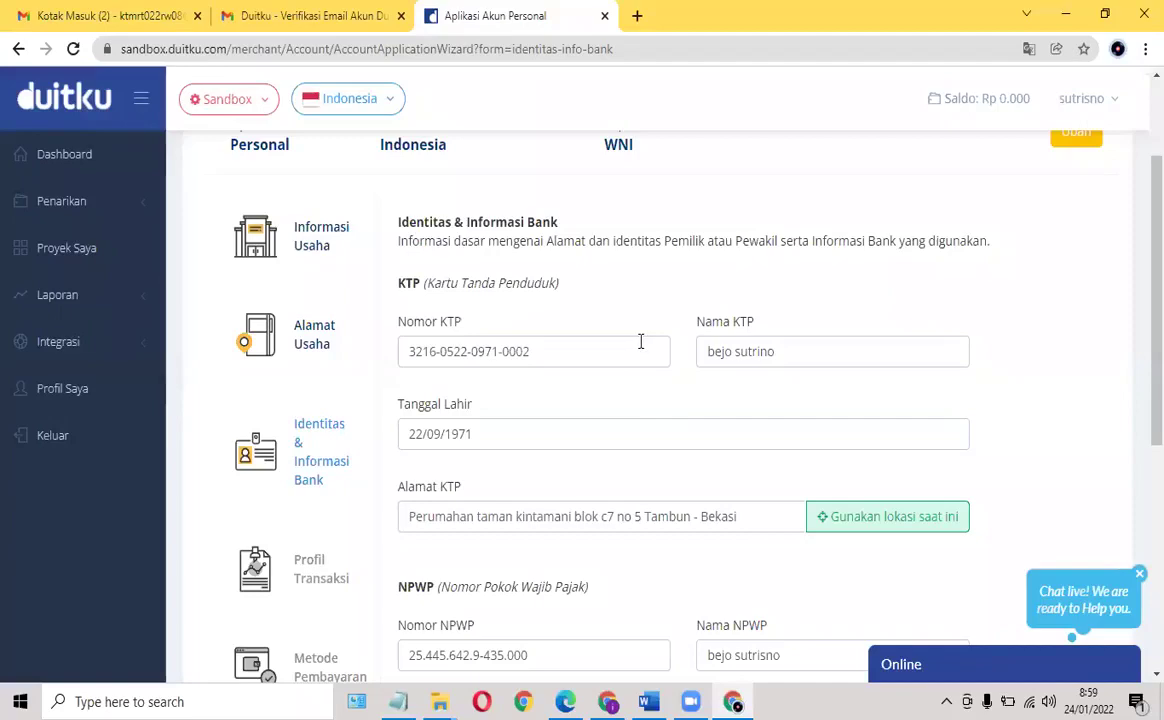
{"action": "scroll", "coordinate": [569, 330], "scroll_direction": "down", "scroll_amount": 2}
{"action": "scroll", "coordinate": [515, 330], "scroll_direction": "up", "scroll_amount": 2}
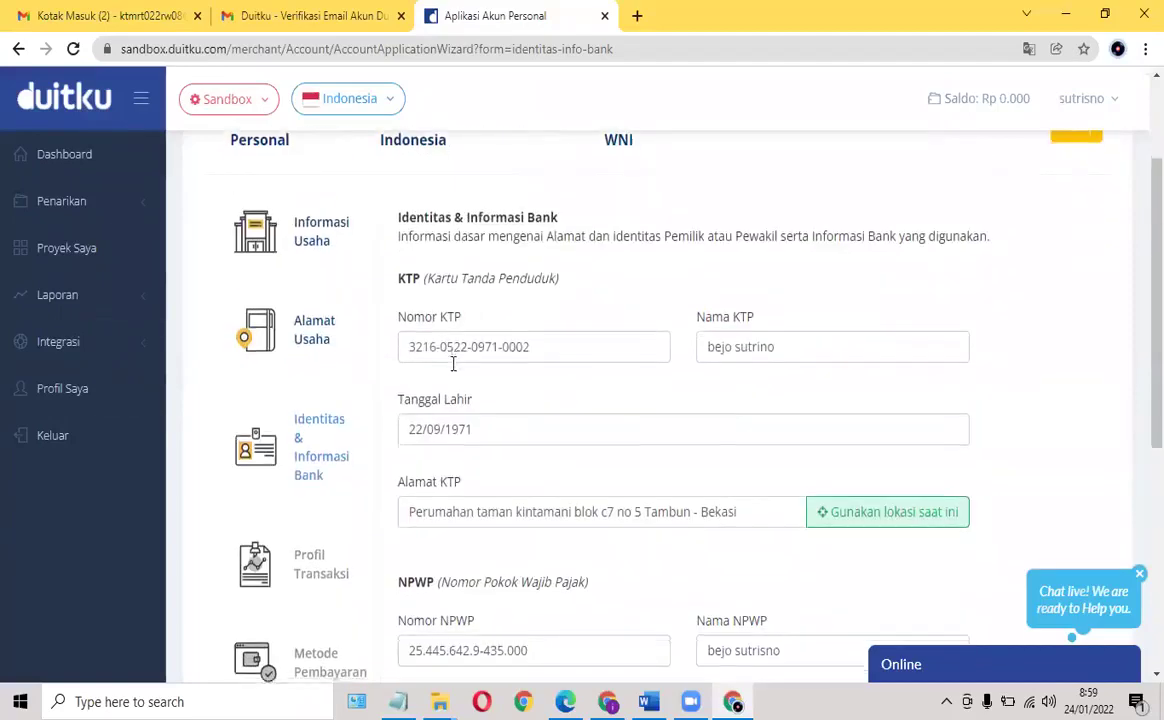
{"action": "scroll", "coordinate": [453, 364], "scroll_direction": "down", "scroll_amount": 2}
{"action": "scroll", "coordinate": [572, 275], "scroll_direction": "up", "scroll_amount": 2}
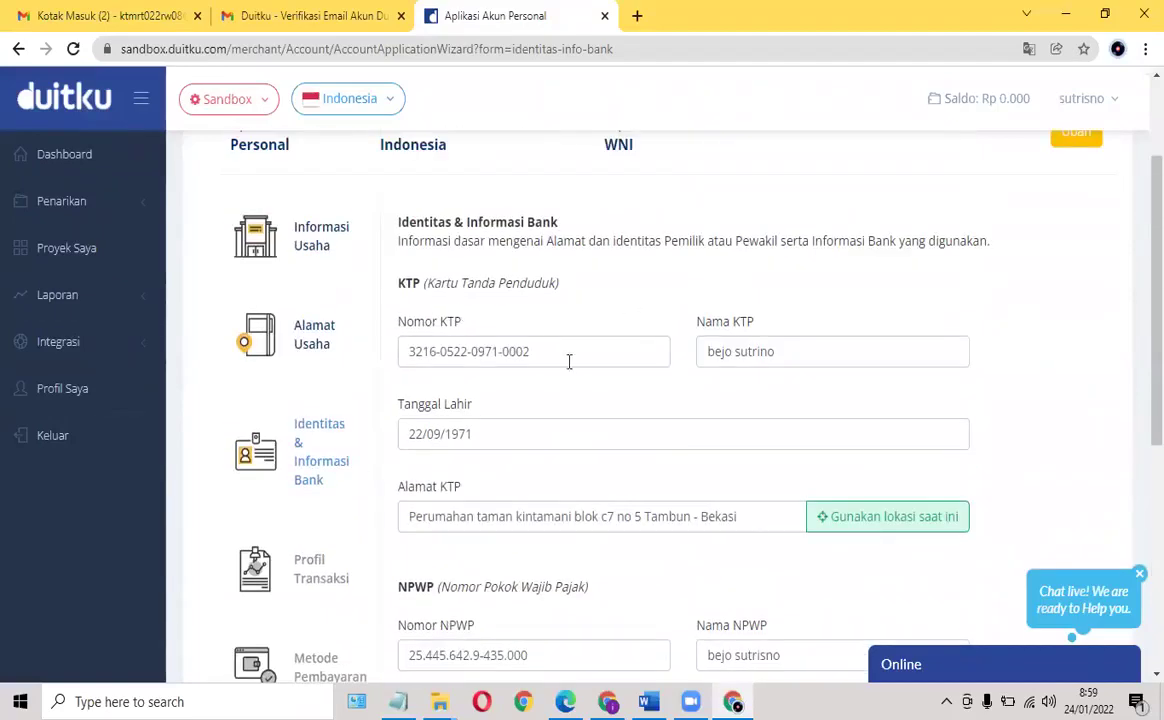
{"action": "scroll", "coordinate": [569, 361], "scroll_direction": "down", "scroll_amount": 2}
{"action": "scroll", "coordinate": [657, 340], "scroll_direction": "up", "scroll_amount": 1}
{"action": "scroll", "coordinate": [631, 340], "scroll_direction": "down", "scroll_amount": 2}
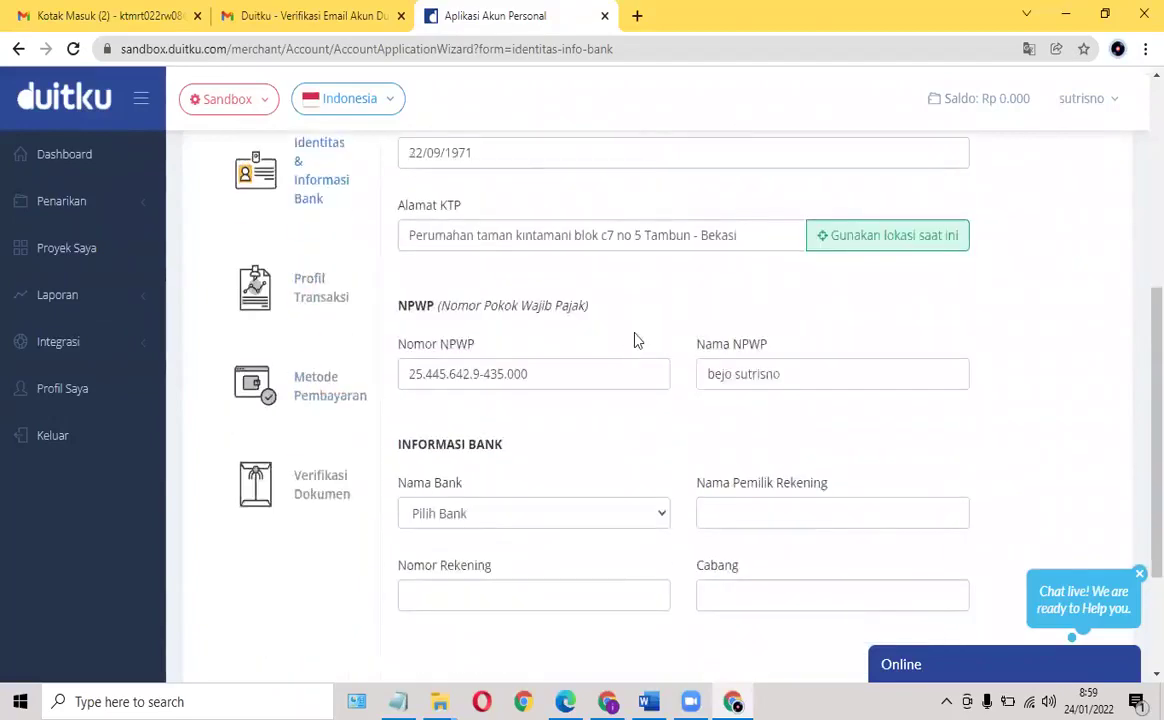
{"action": "scroll", "coordinate": [634, 341], "scroll_direction": "down", "scroll_amount": 2}
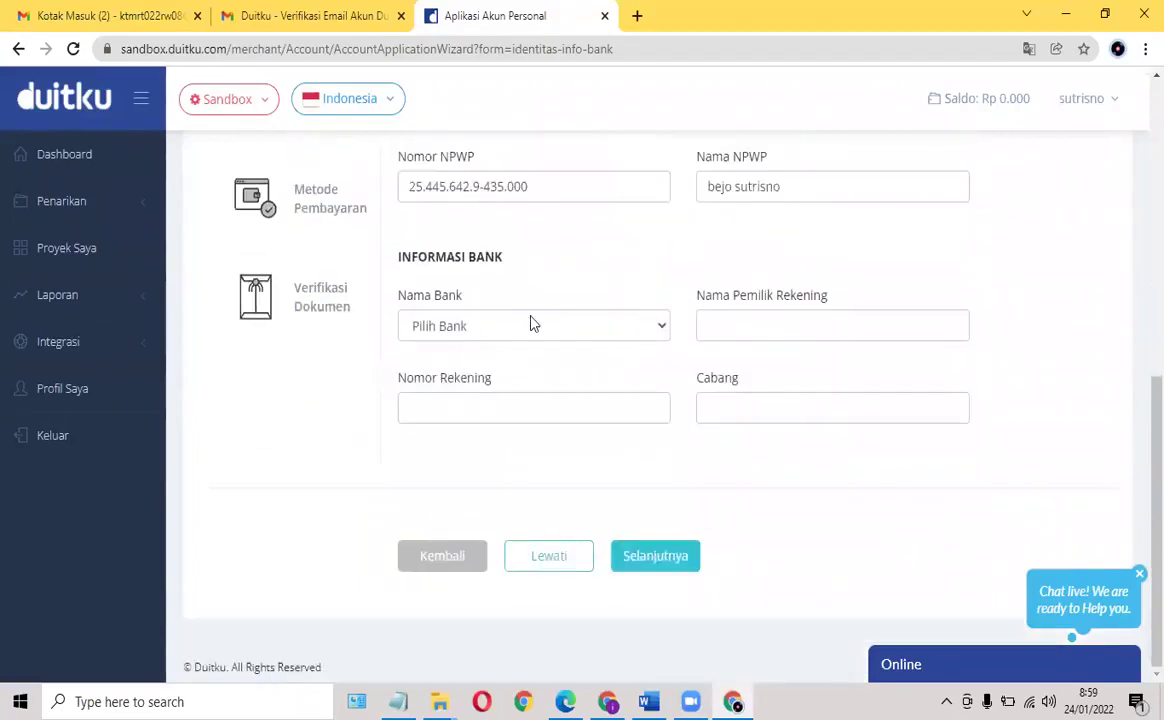
Select BANK BNI as the bank and enter the account holder's name
{"action": "left_click", "coordinate": [486, 330]}
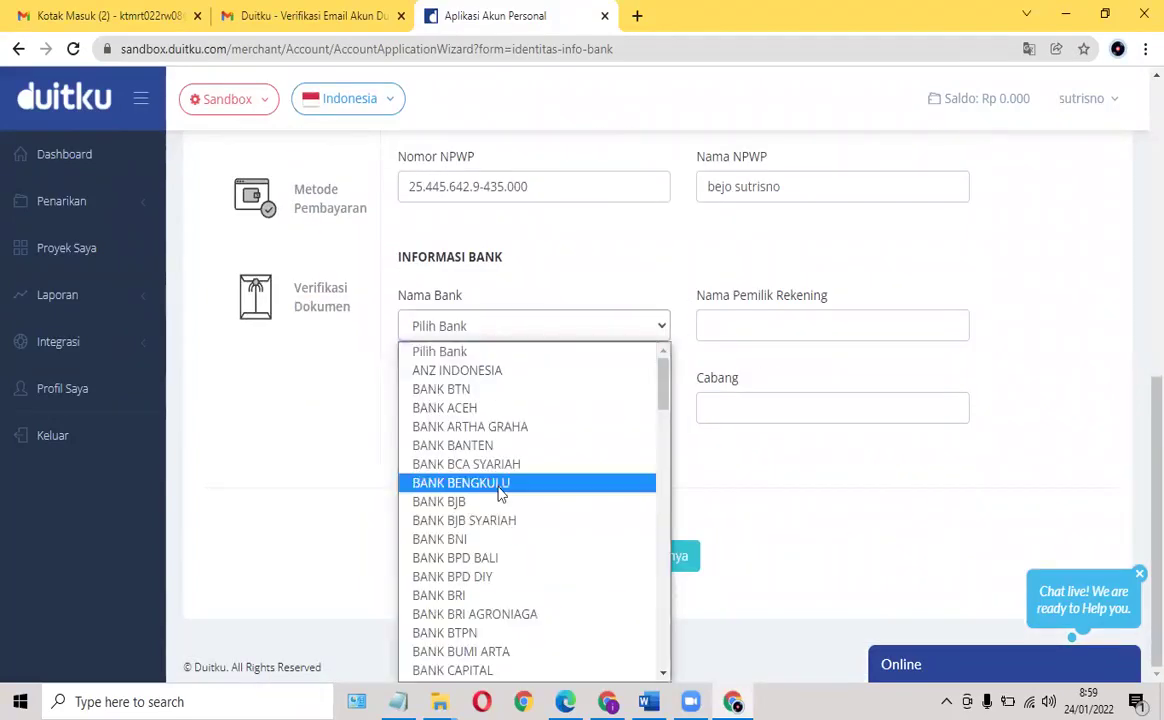
{"action": "left_click", "coordinate": [445, 539]}
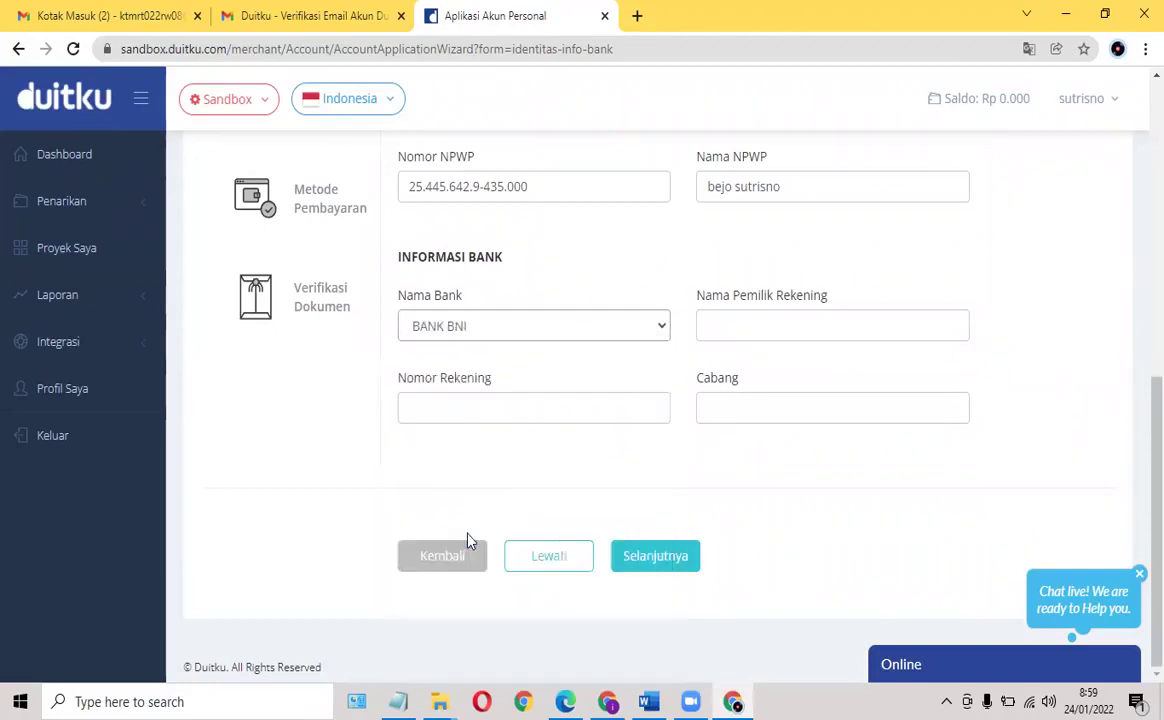
{"action": "left_click", "coordinate": [744, 320]}
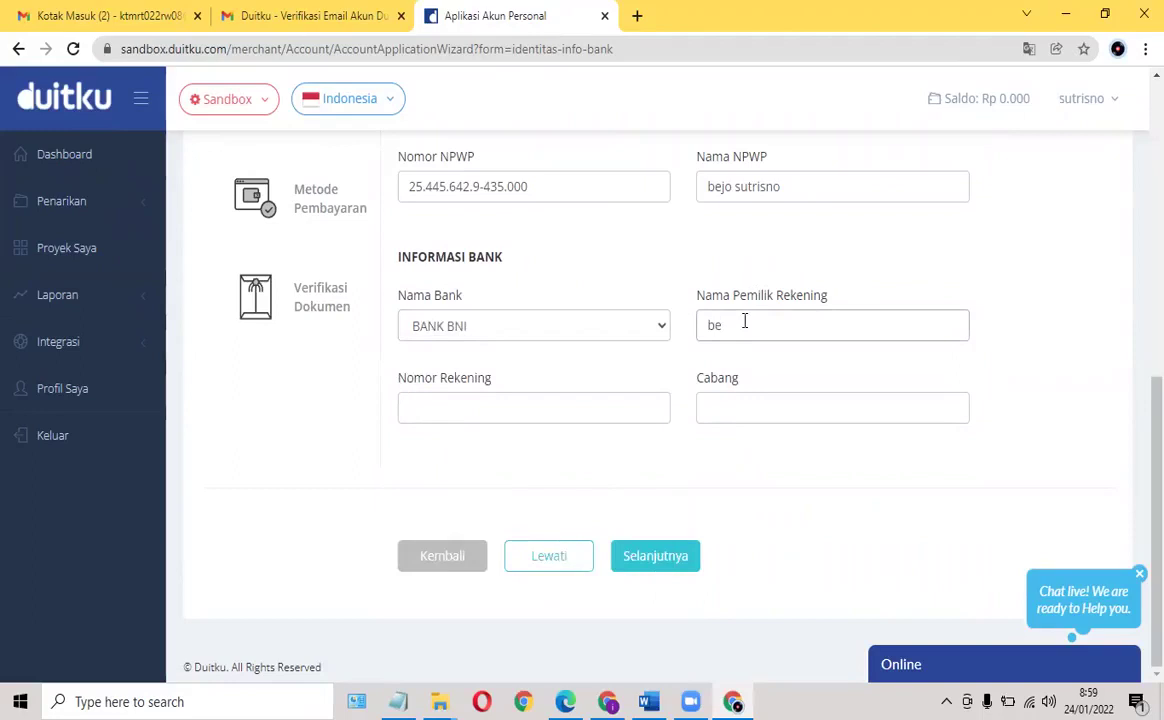
Paste the BNI account number copied from Notepad and type Bekasi as the branch
{"action": "left_click", "coordinate": [477, 396]}
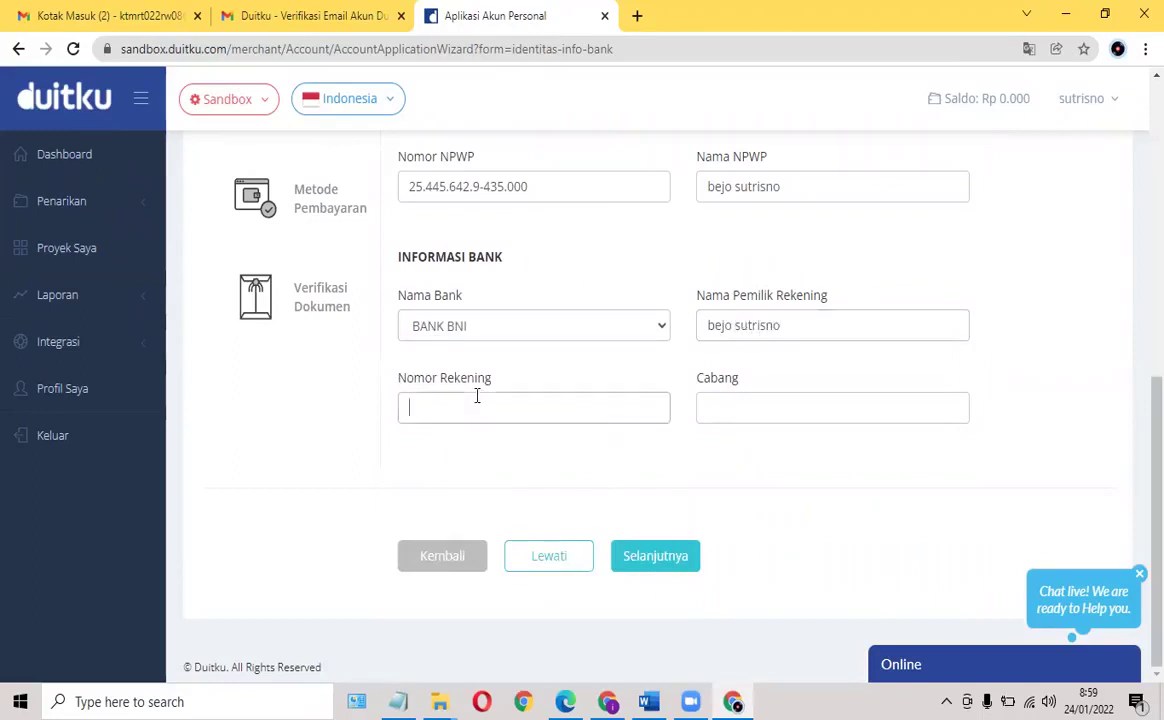
{"action": "left_click", "coordinate": [398, 701]}
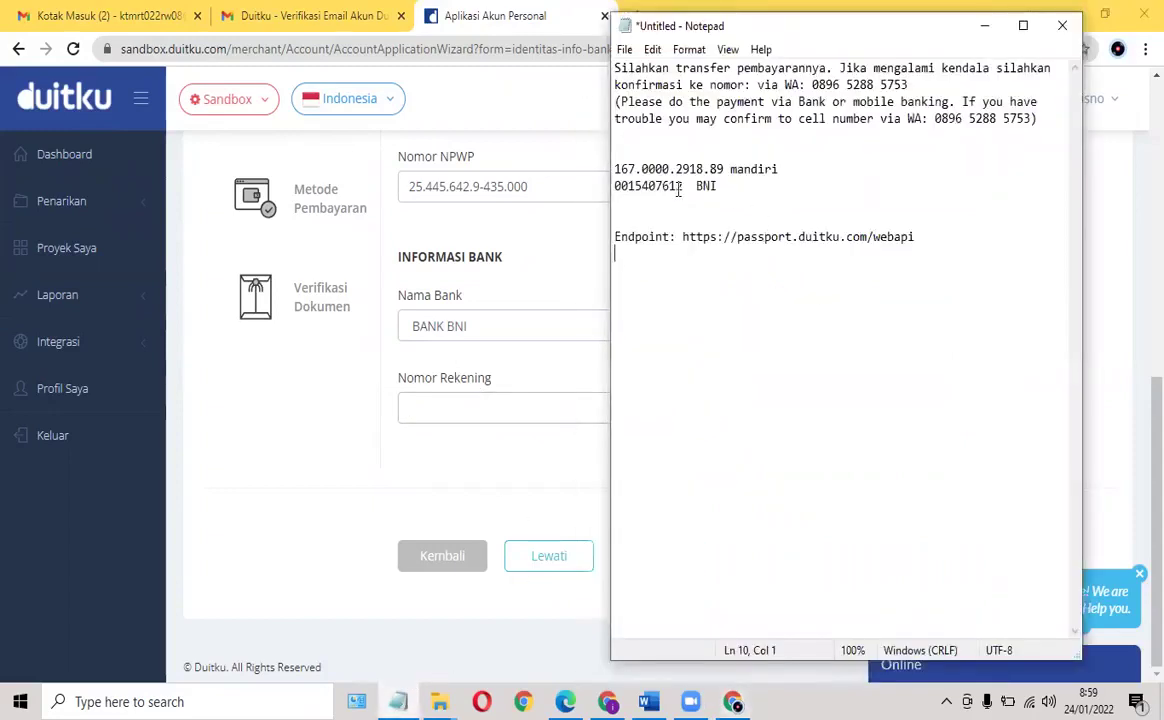
{"action": "left_click", "coordinate": [614, 186]}
{"action": "left_click_drag", "start_coordinate": [614, 186], "coordinate": [684, 195]}
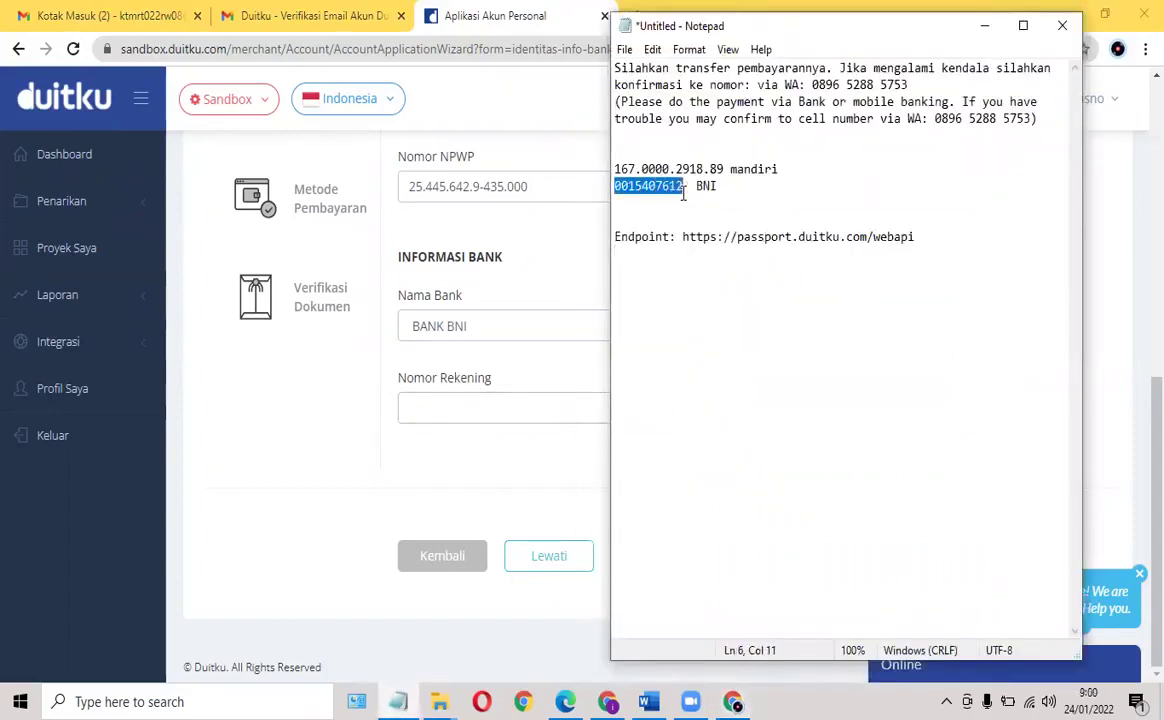
{"action": "left_click", "coordinate": [448, 405]}
{"action": "key", "text": "ctrl+v"}
{"action": "left_click", "coordinate": [780, 405]}
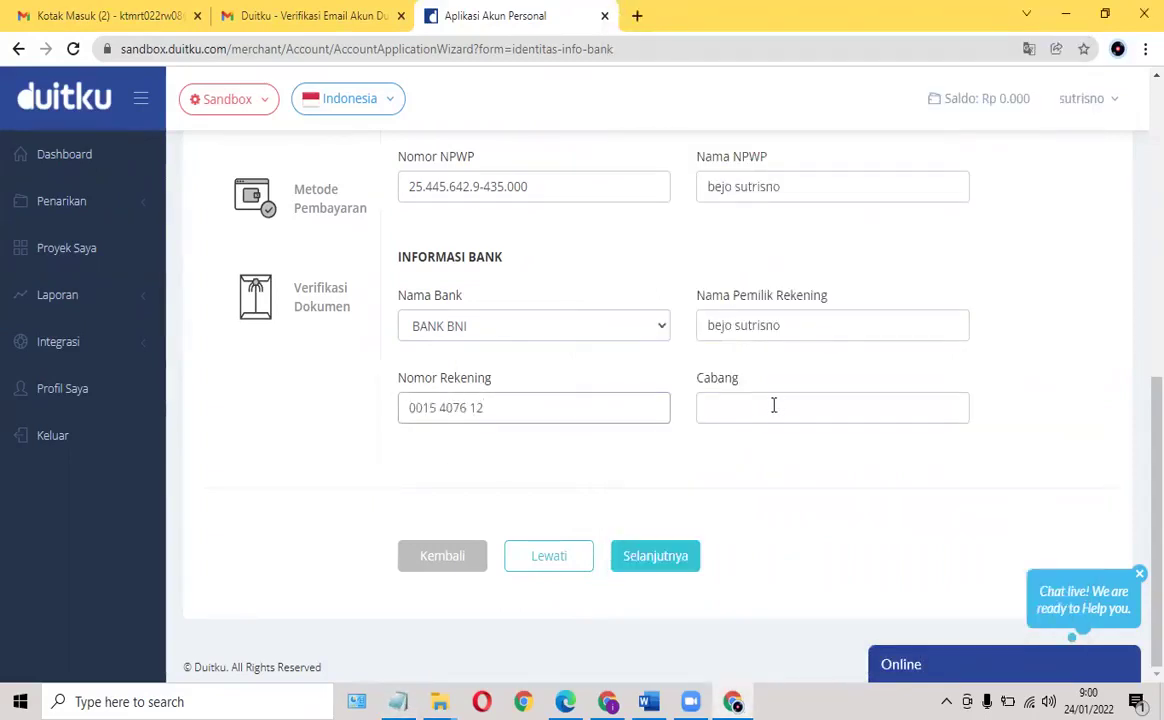
{"action": "type", "text": "Bekasi"}
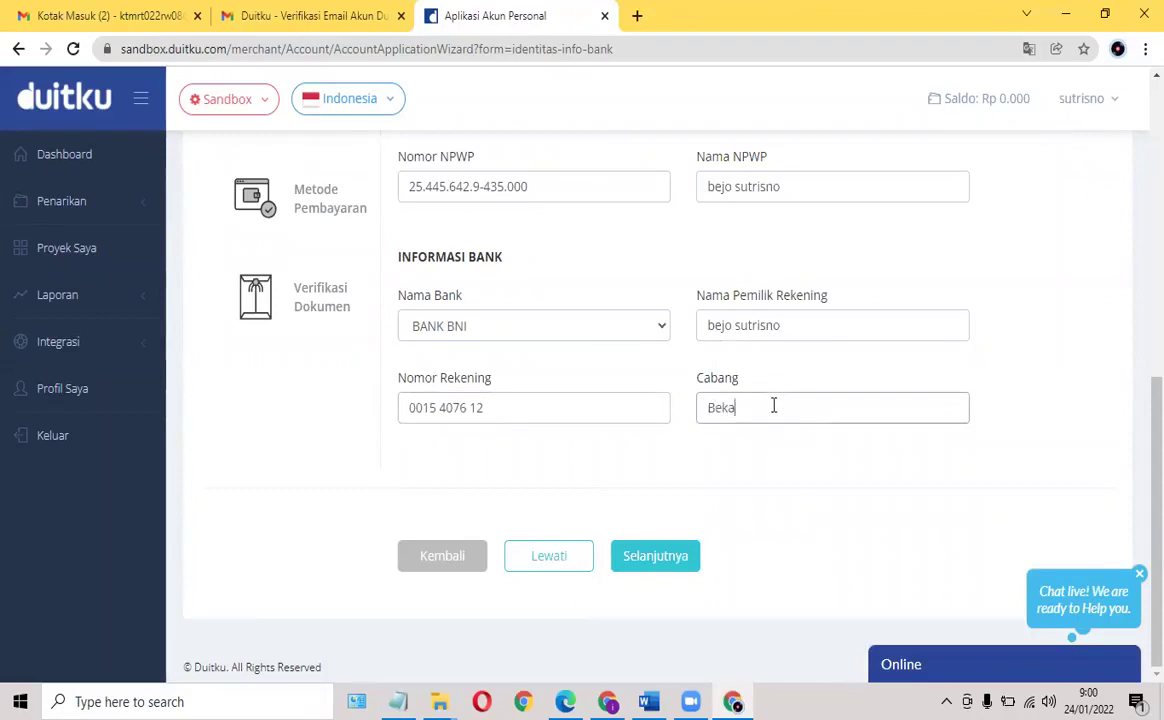
Submit the bank details and move to the Profil Transaksi step
{"action": "left_click", "coordinate": [650, 562]}
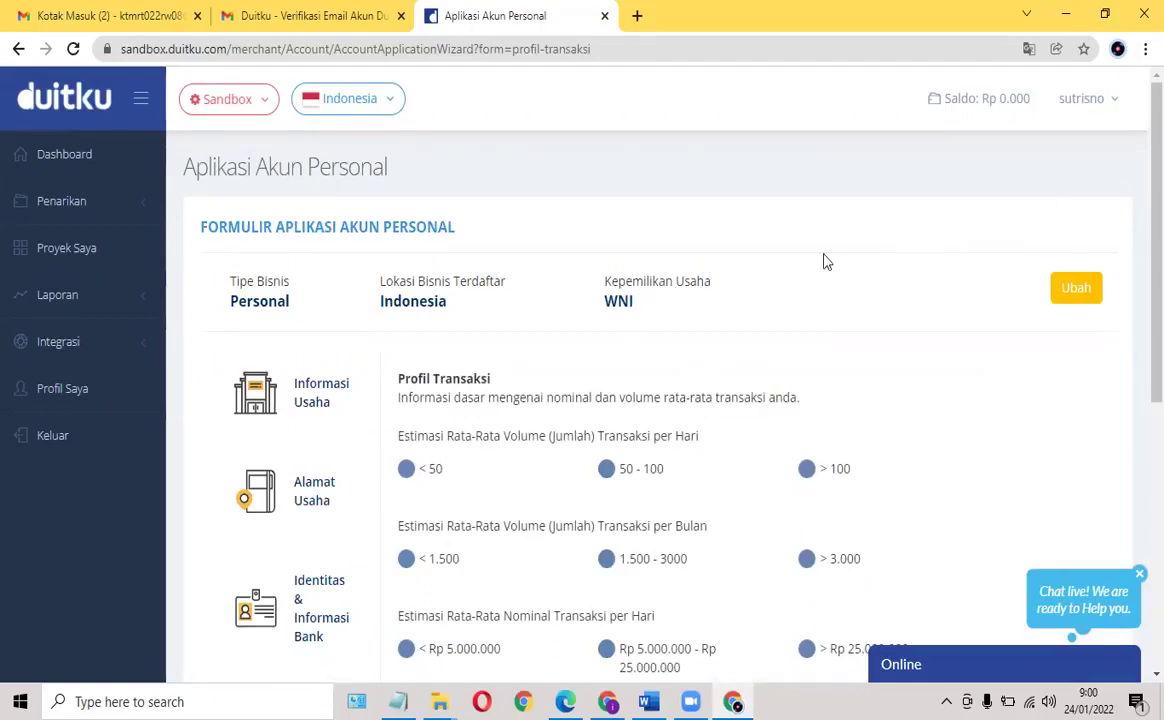
{"action": "scroll", "coordinate": [827, 262], "scroll_direction": "down", "scroll_amount": 1}
{"action": "scroll", "coordinate": [827, 262], "scroll_direction": "up", "scroll_amount": 1}
{"action": "scroll", "coordinate": [824, 261], "scroll_direction": "down", "scroll_amount": 1}
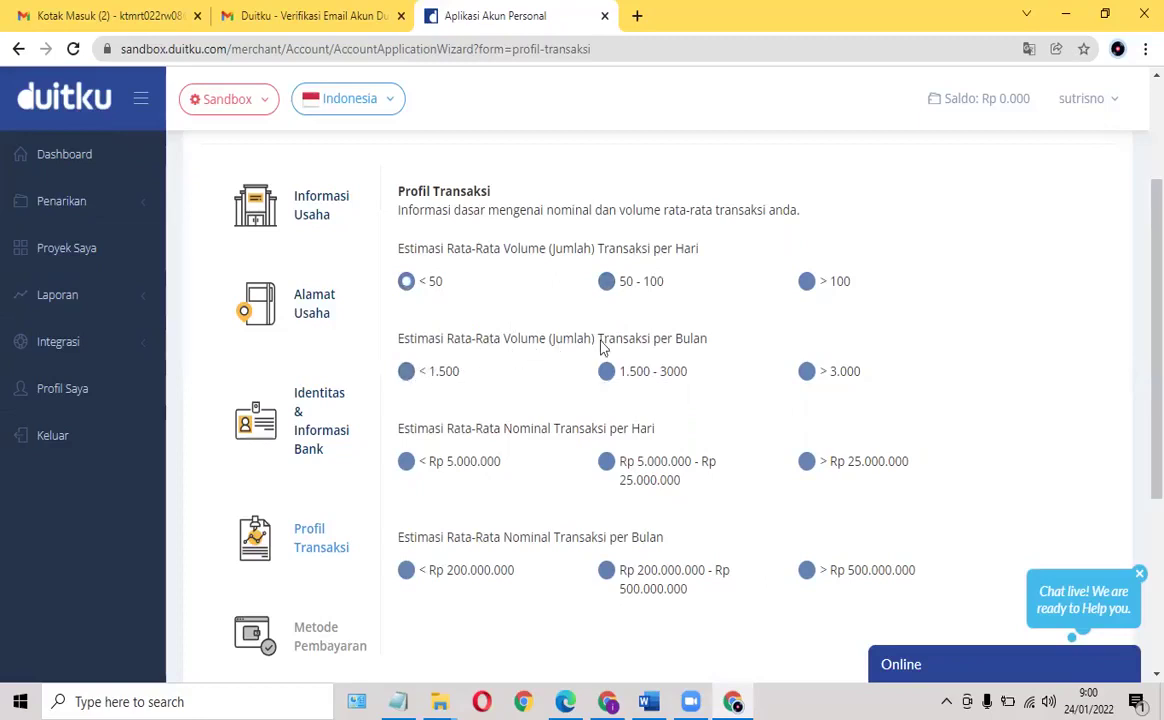
Set transaction estimates to < 1.500, < Rp 5.000.000 and < Rp 200.000.000, then continue
{"action": "left_click", "coordinate": [413, 379]}
{"action": "left_click", "coordinate": [408, 468]}
{"action": "scroll", "coordinate": [507, 390], "scroll_direction": "down", "scroll_amount": 2}
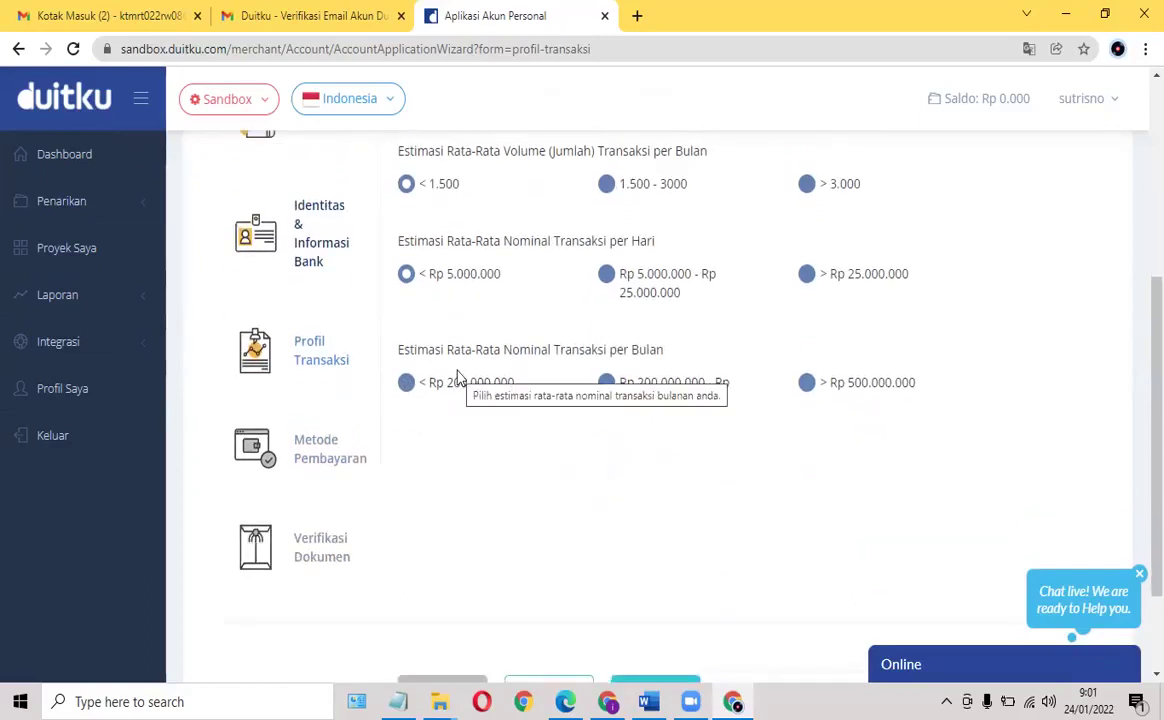
{"action": "left_click", "coordinate": [407, 384]}
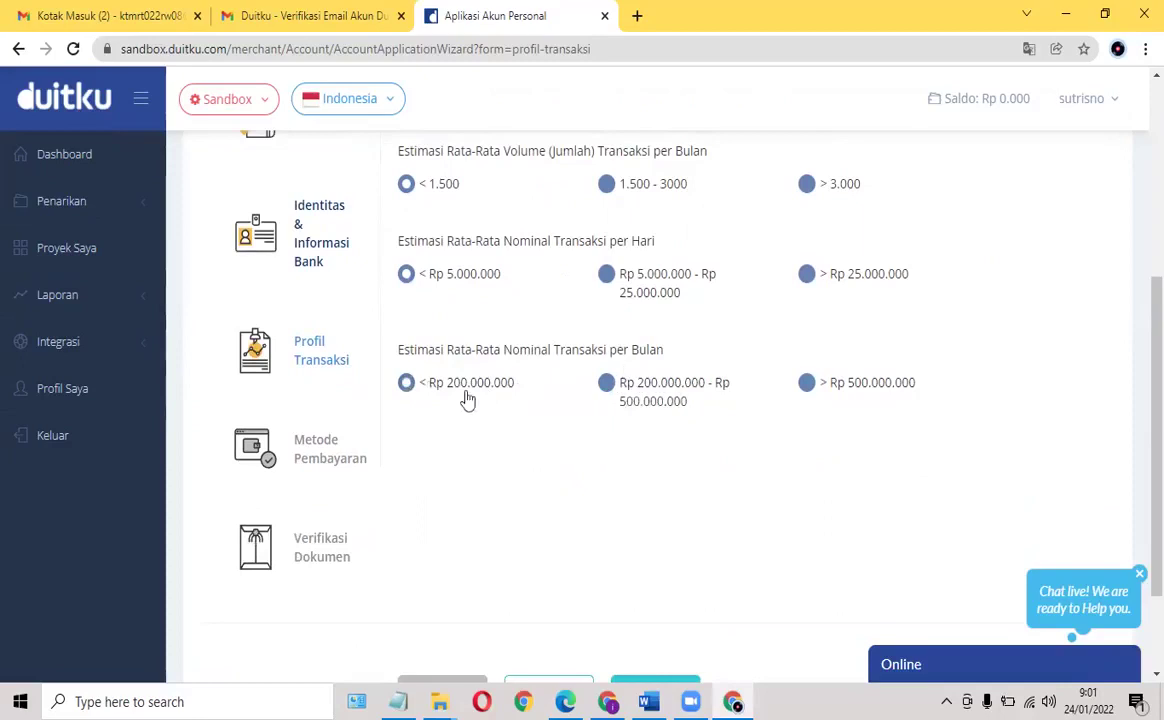
{"action": "scroll", "coordinate": [496, 287], "scroll_direction": "down", "scroll_amount": 2}
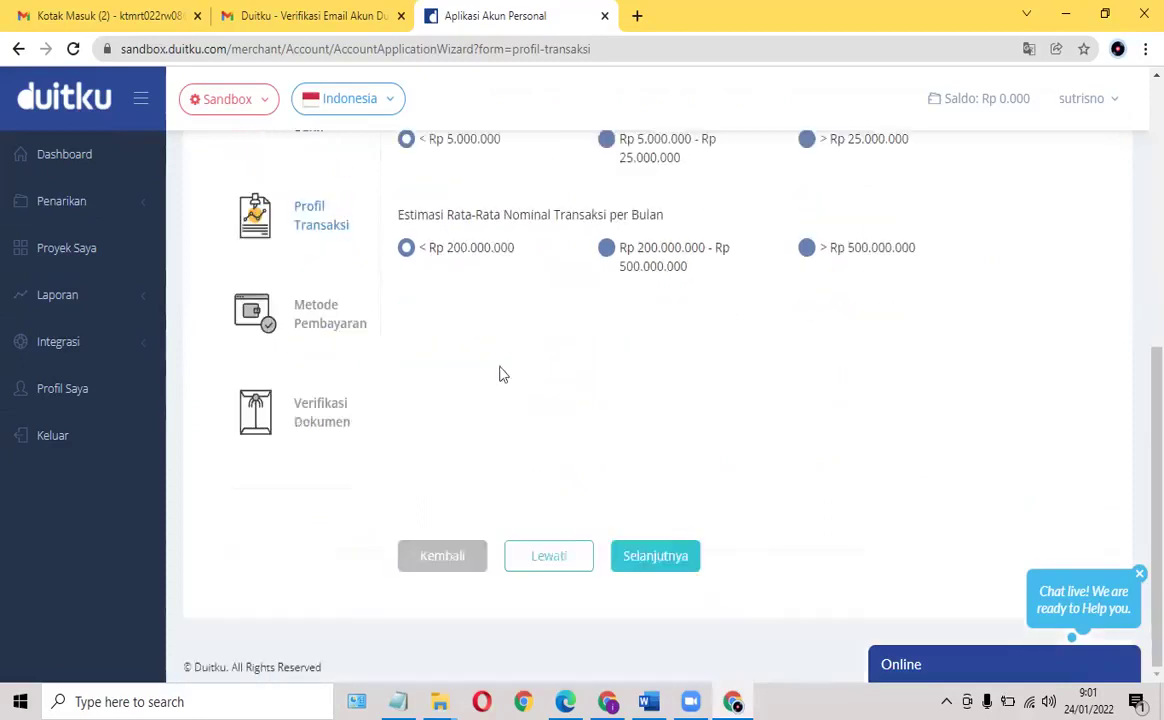
{"action": "left_click", "coordinate": [660, 562]}
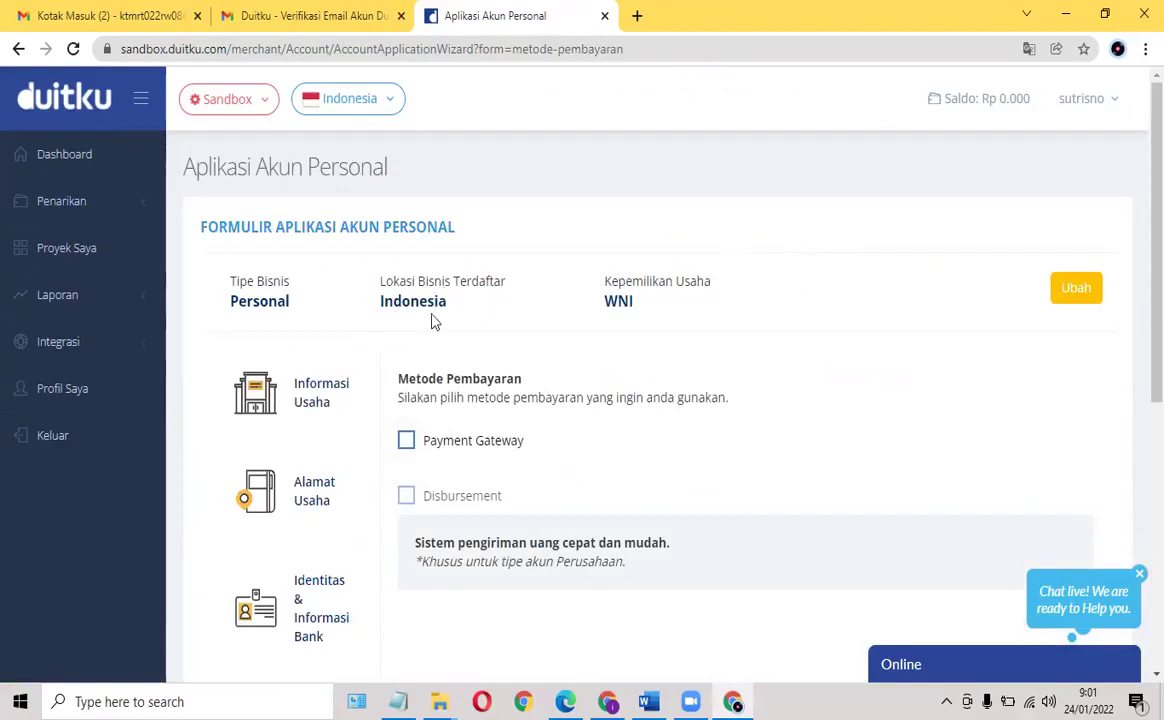
Enable Payment Gateway with Virtual Account and Retail, then submit to reach Verifikasi Dokumen
{"action": "left_click", "coordinate": [406, 443]}
{"action": "scroll", "coordinate": [595, 382], "scroll_direction": "down", "scroll_amount": 2}
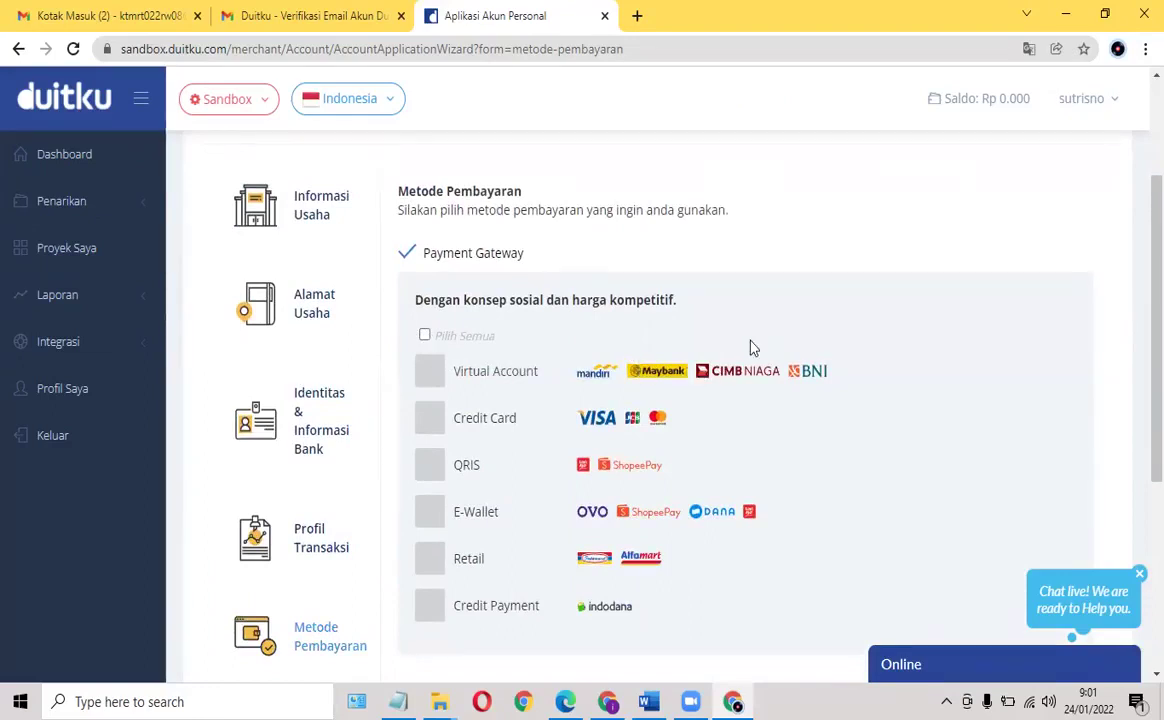
{"action": "left_click", "coordinate": [429, 381]}
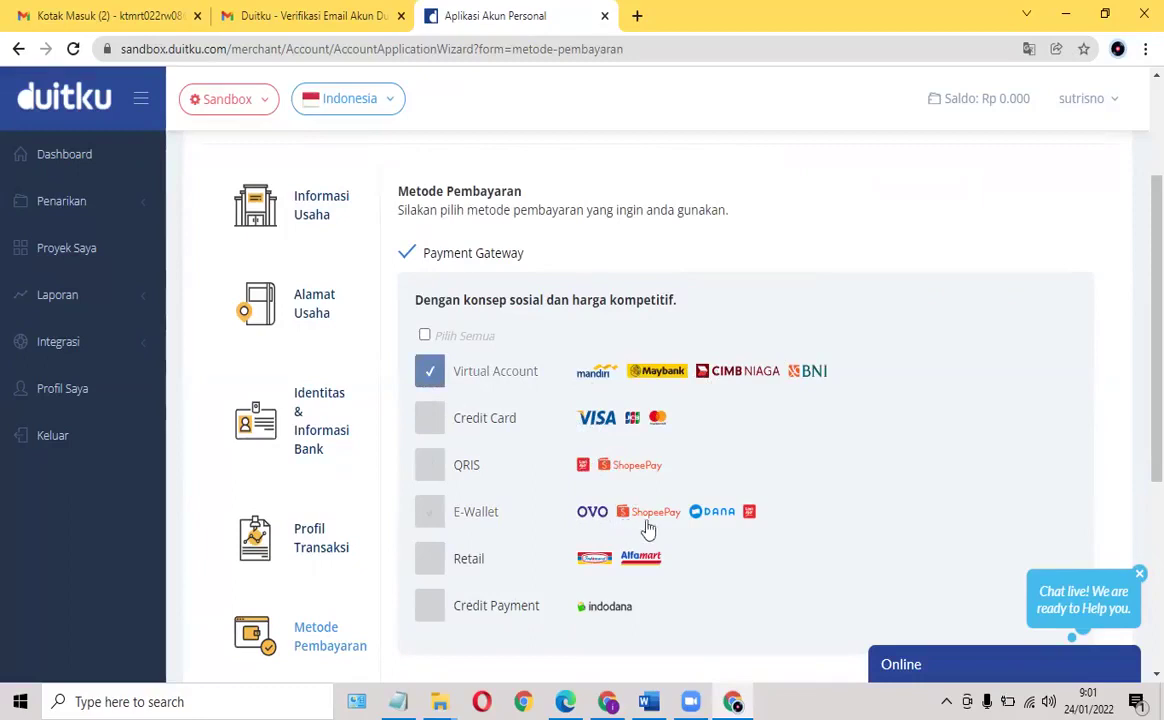
{"action": "left_click", "coordinate": [431, 563]}
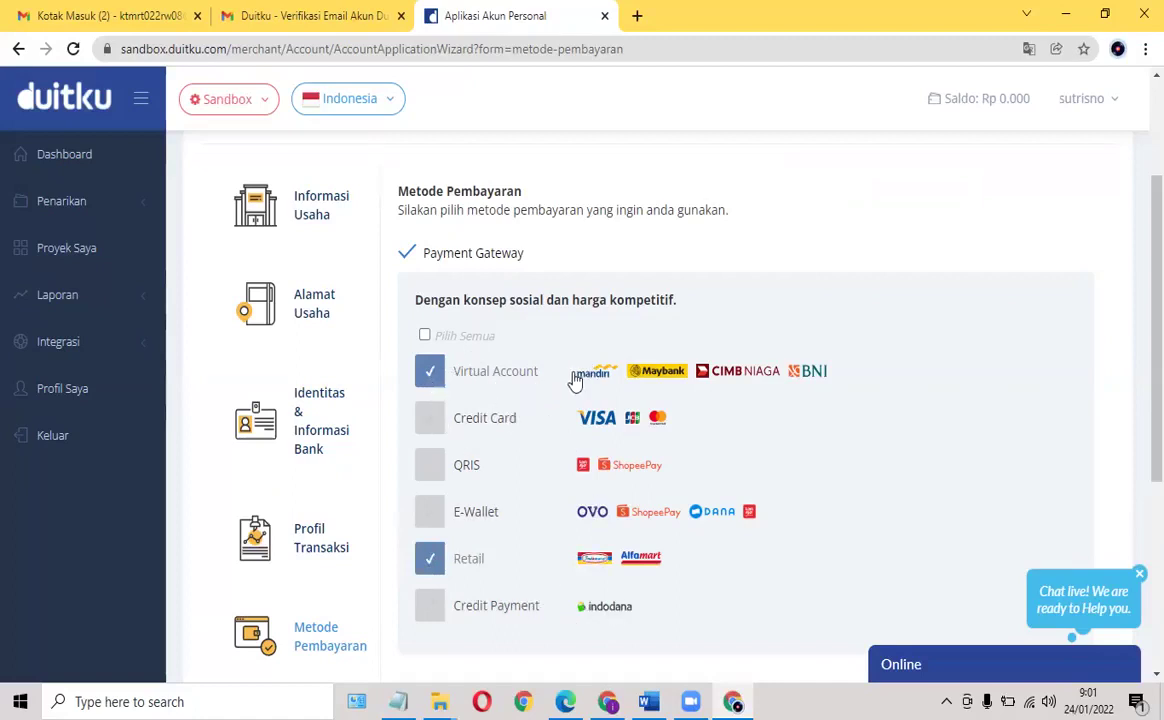
{"action": "scroll", "coordinate": [575, 382], "scroll_direction": "down", "scroll_amount": 5}
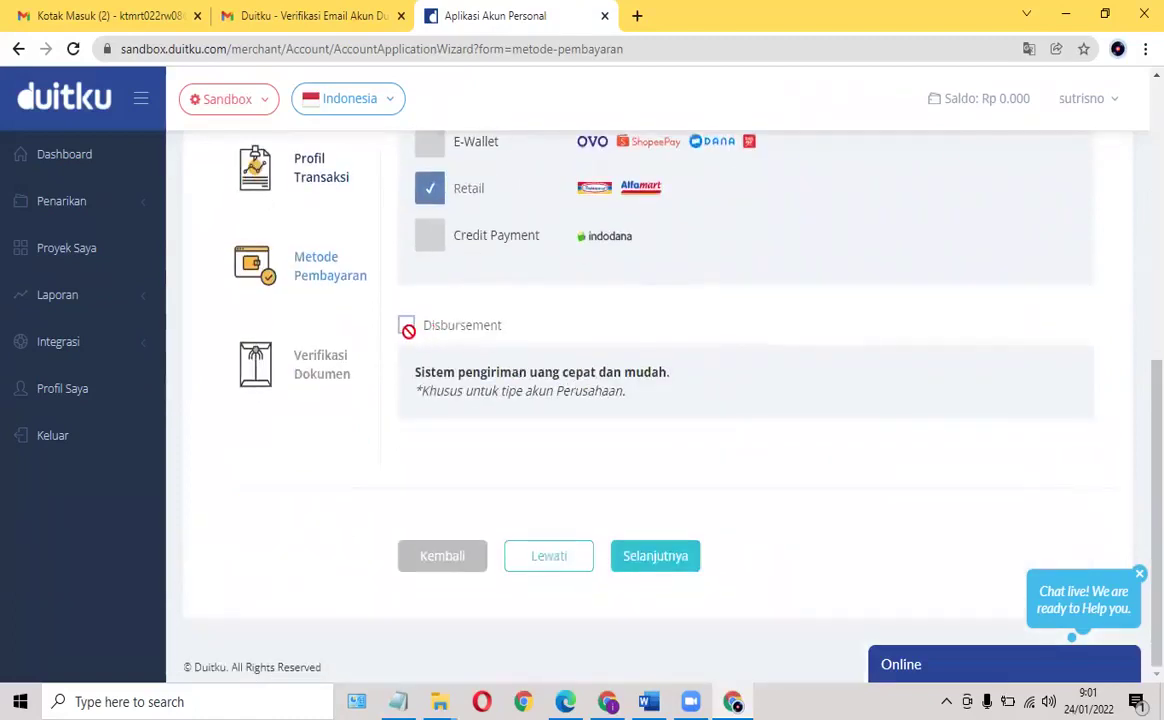
{"action": "left_click", "coordinate": [646, 566]}
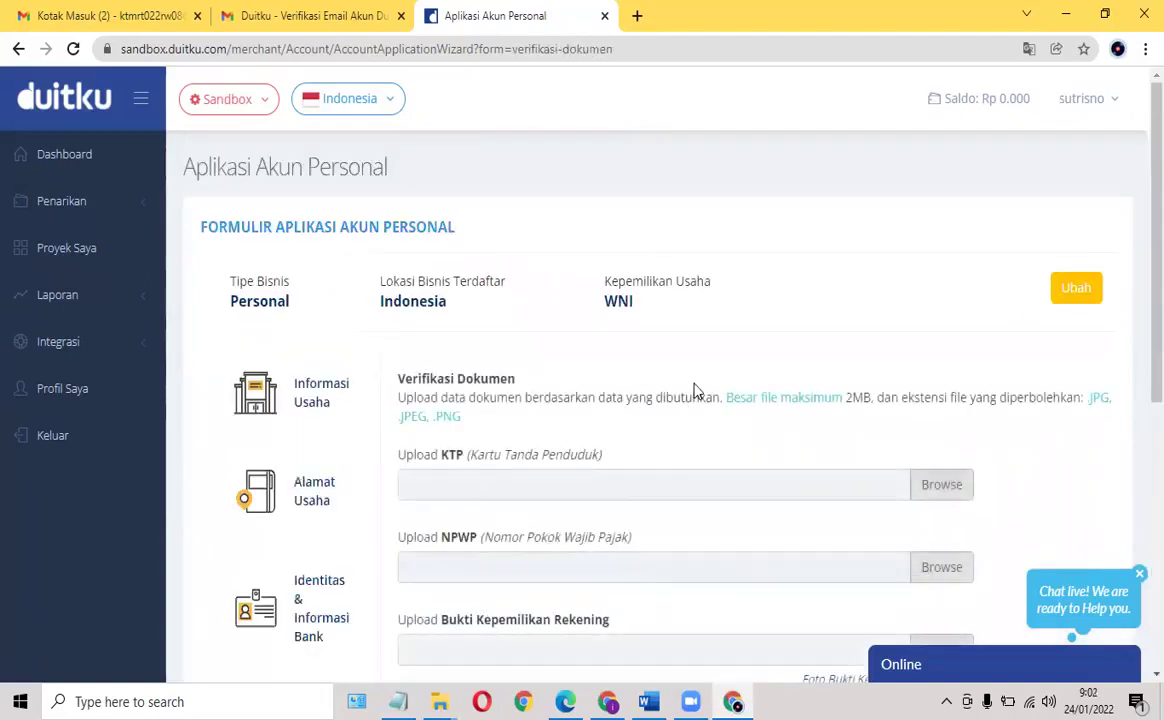
Upload 1 KTP.jpg from the Pictures > Signtre folder as the KTP document
{"action": "scroll", "coordinate": [630, 365], "scroll_direction": "down", "scroll_amount": 3}
{"action": "scroll", "coordinate": [538, 290], "scroll_direction": "up", "scroll_amount": 2}
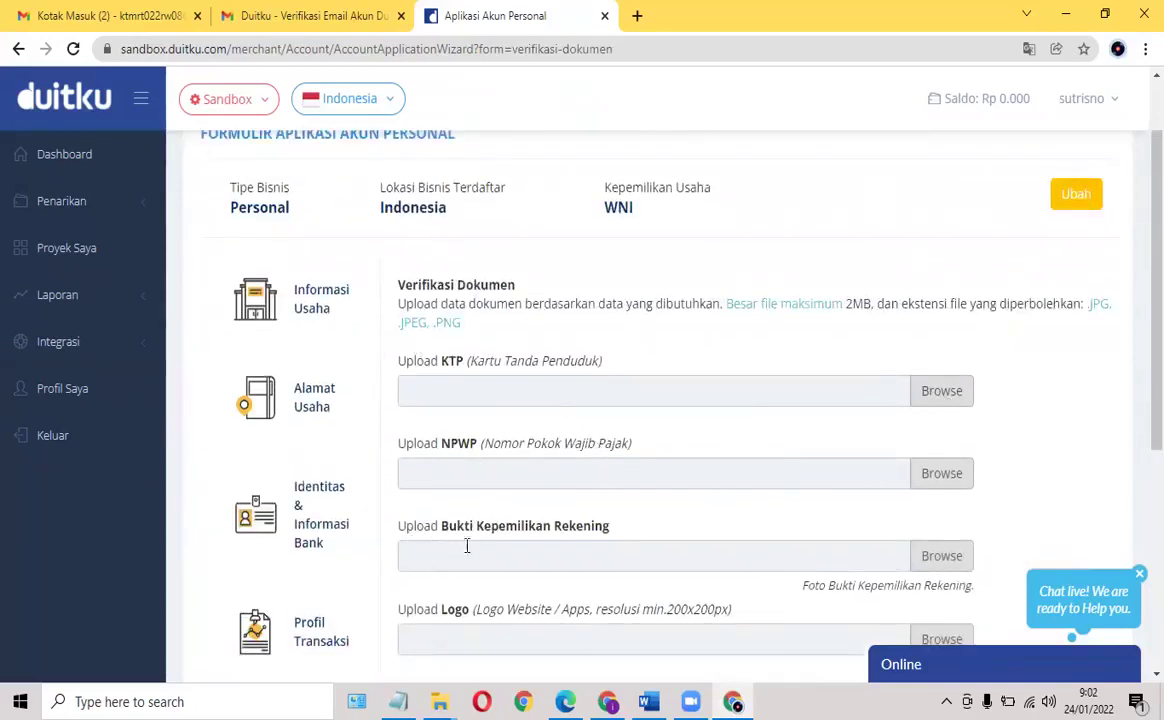
{"action": "scroll", "coordinate": [675, 530], "scroll_direction": "down", "scroll_amount": 2}
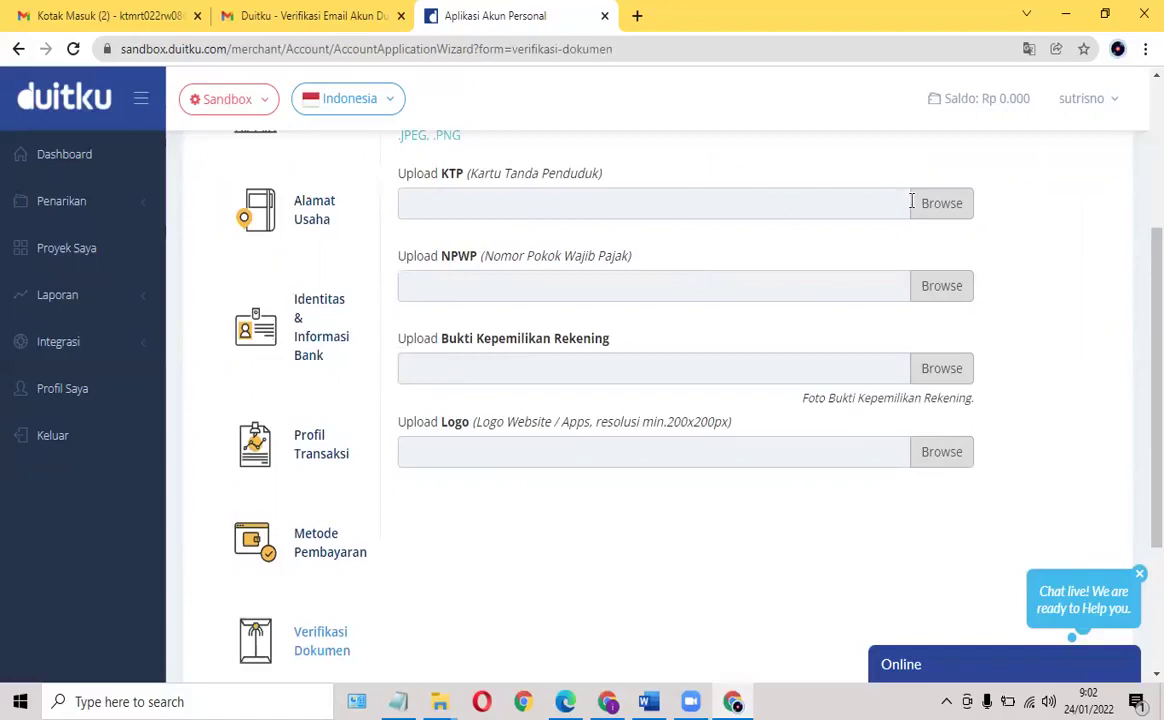
{"action": "left_click", "coordinate": [940, 215]}
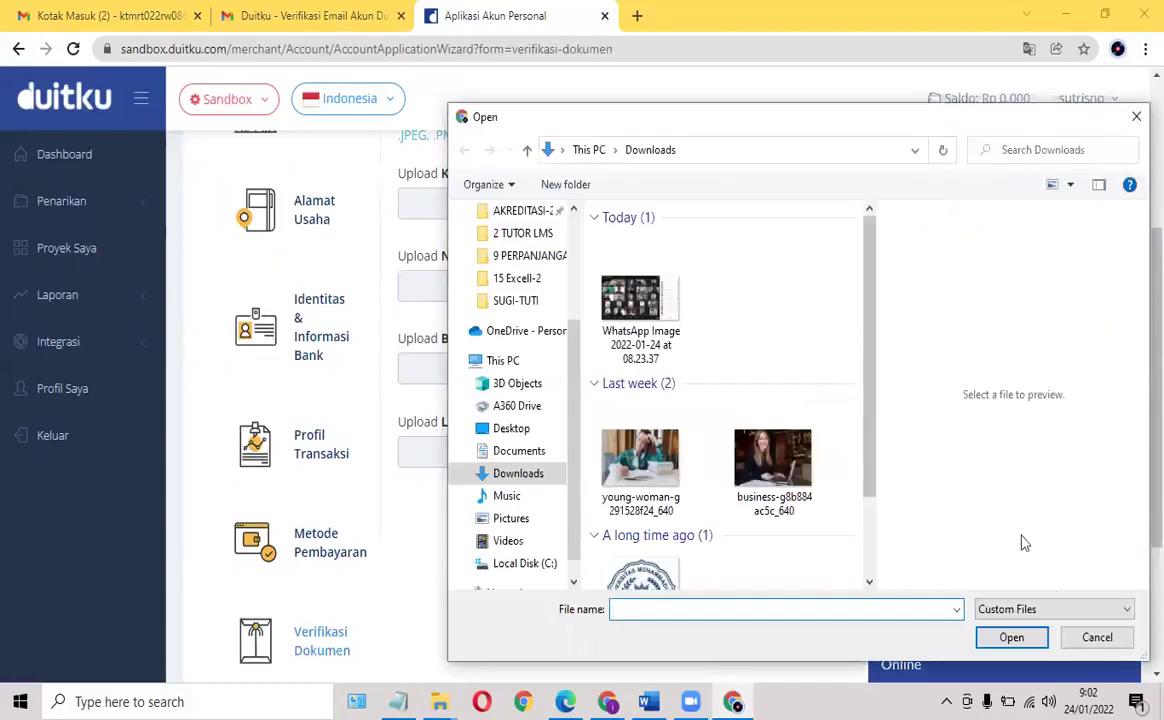
{"action": "left_click", "coordinate": [1094, 637]}
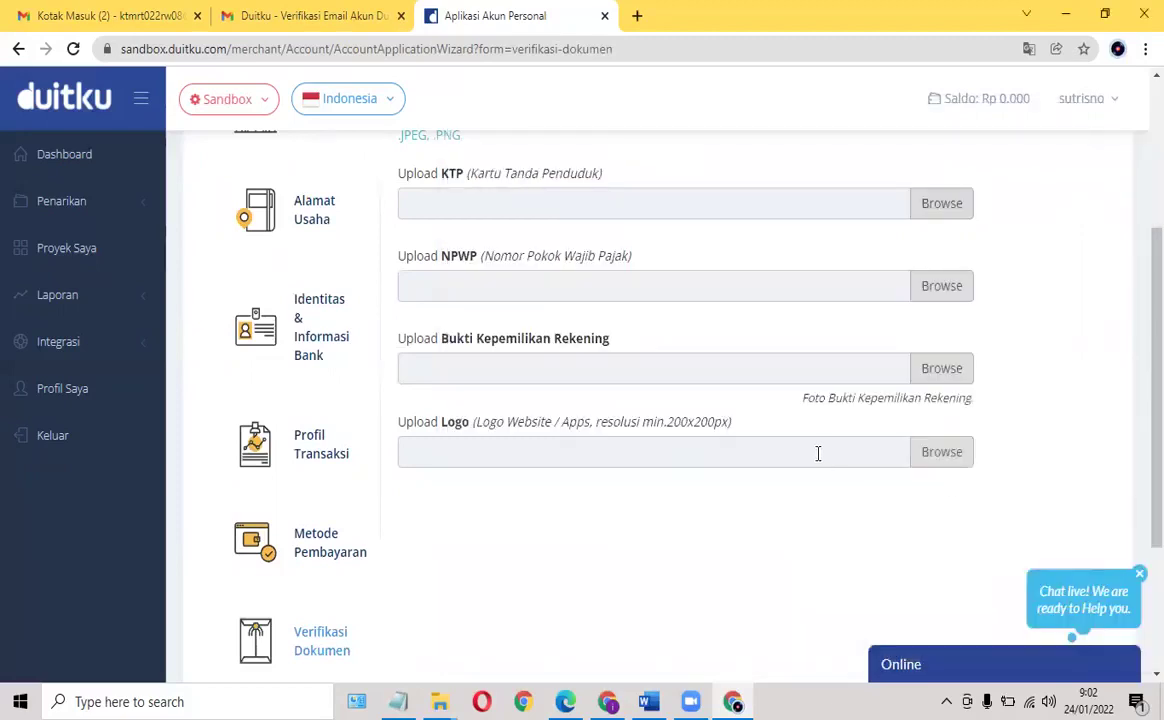
{"action": "scroll", "coordinate": [716, 252], "scroll_direction": "up", "scroll_amount": 1}
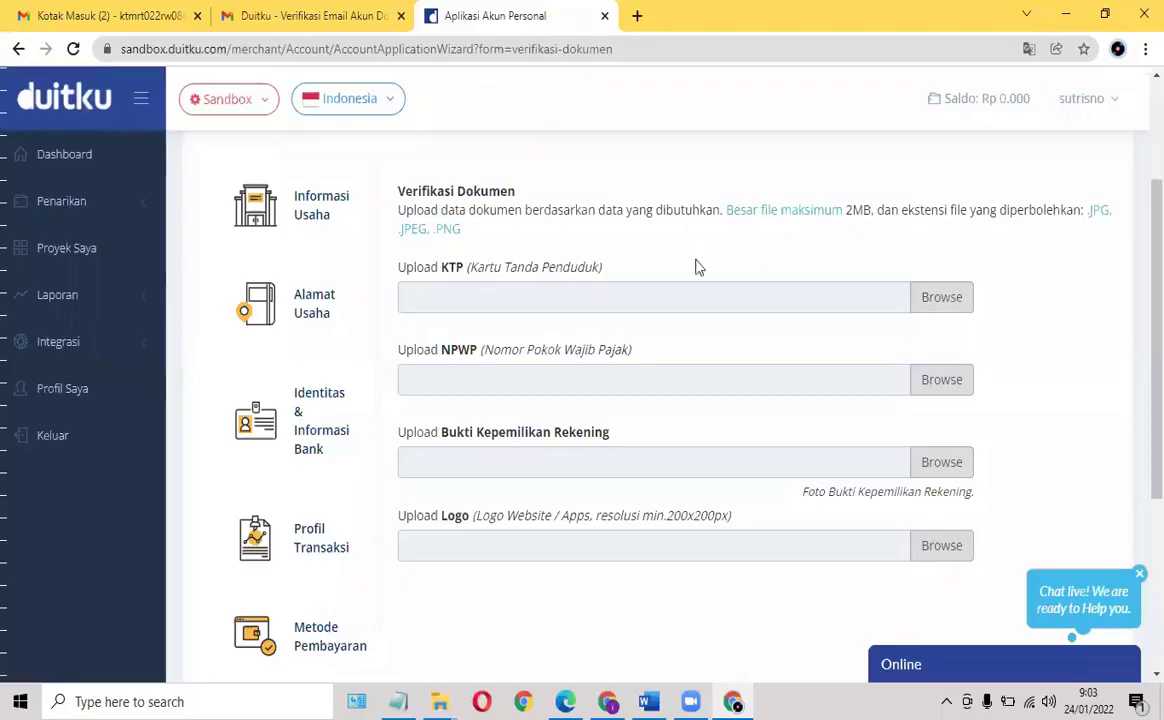
{"action": "left_click", "coordinate": [936, 300]}
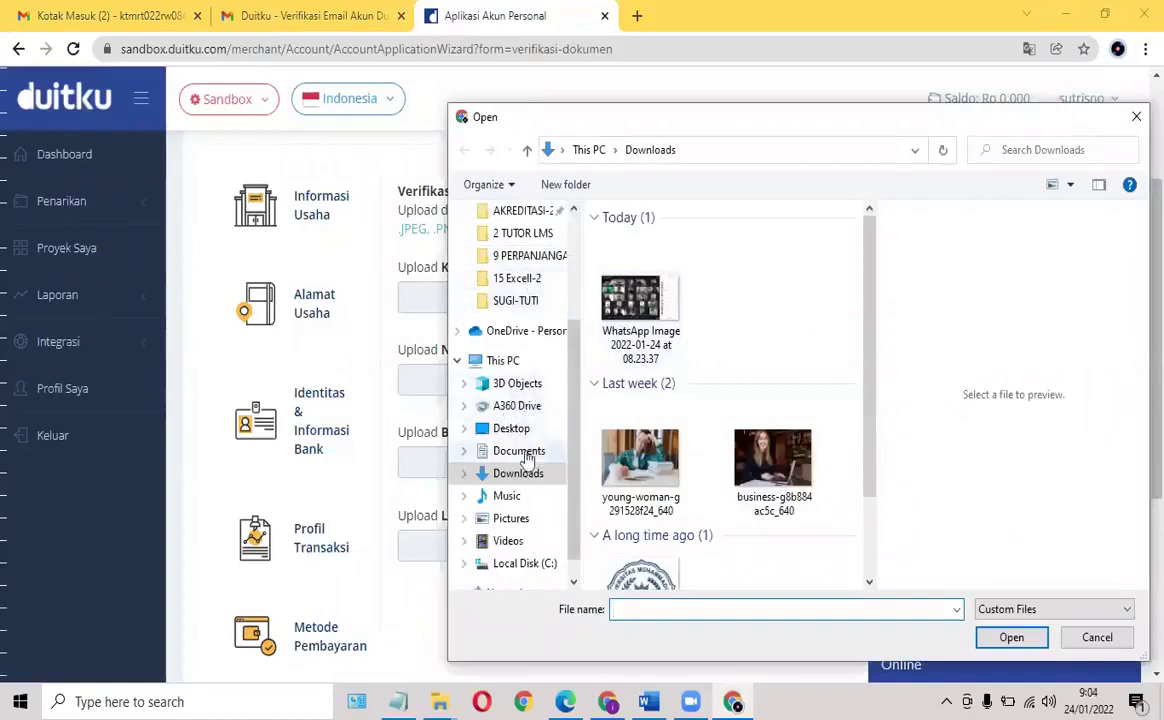
{"action": "left_click", "coordinate": [509, 518]}
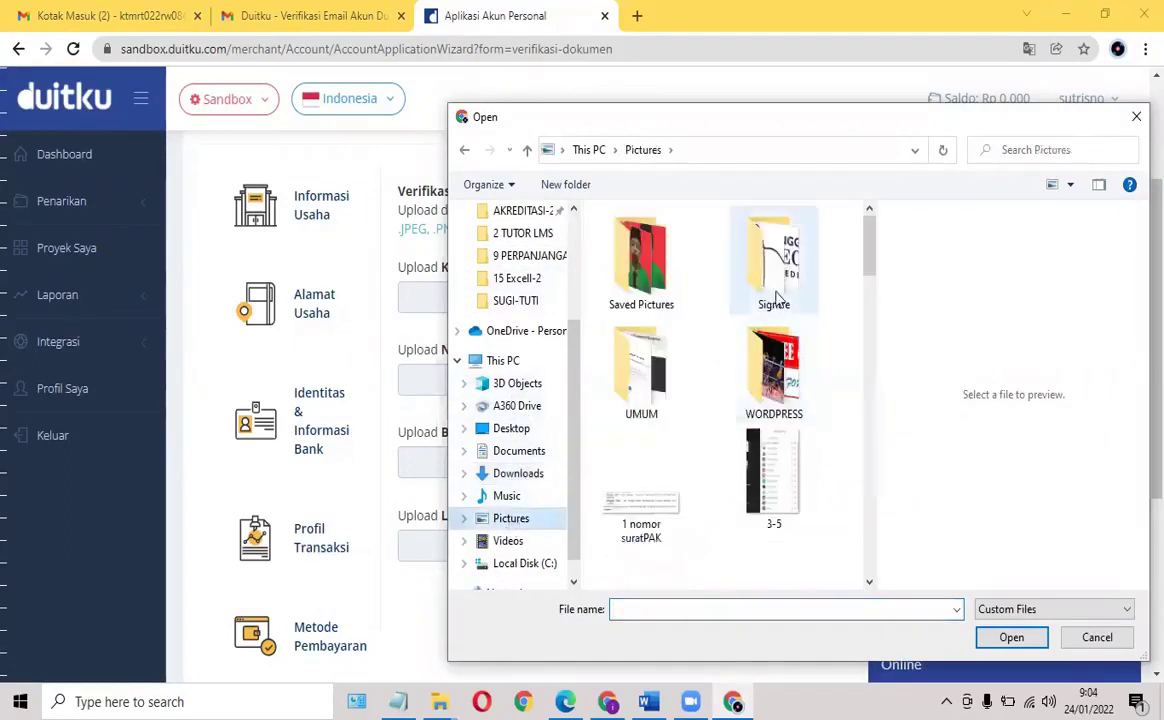
{"action": "double_click", "coordinate": [773, 258]}
{"action": "left_click", "coordinate": [619, 267]}
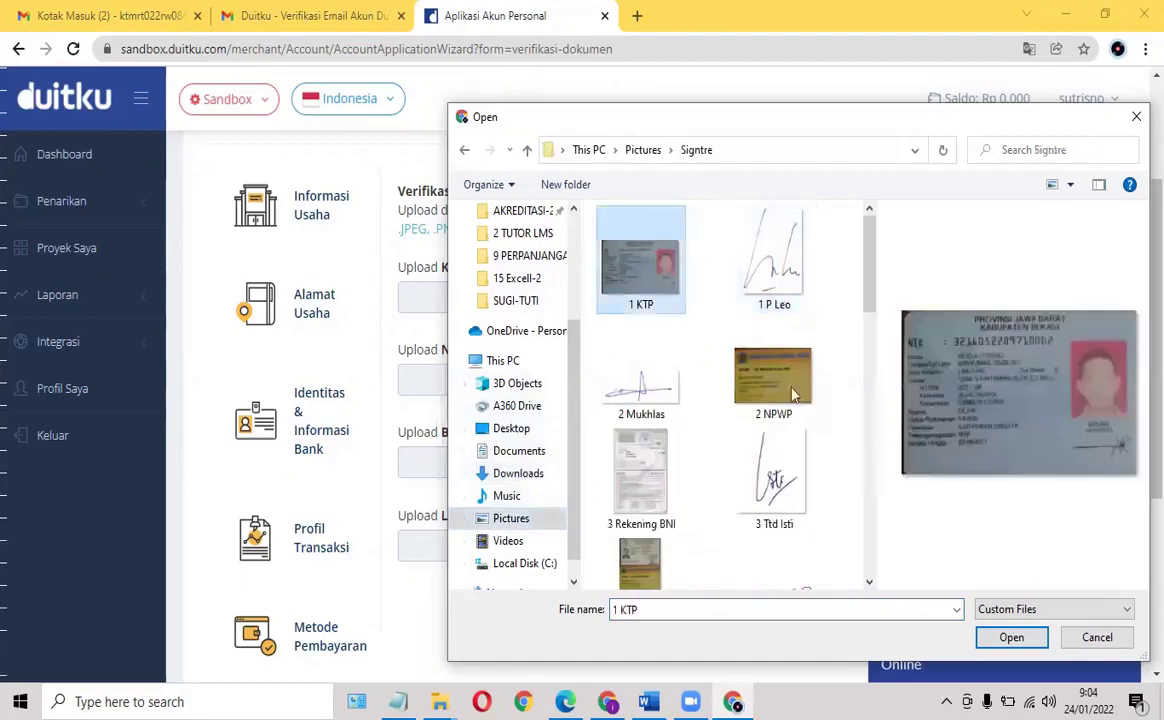
{"action": "left_click", "coordinate": [1011, 637]}
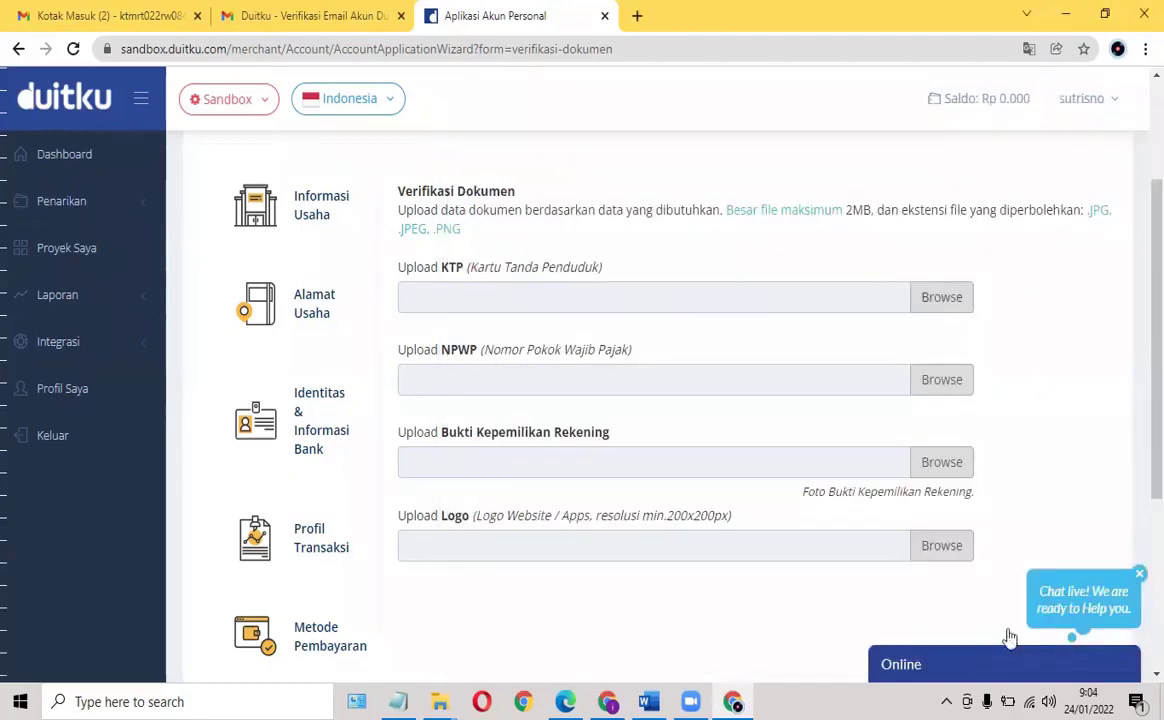
Upload 2 NPWP.jpg as the NPWP document
{"action": "left_click", "coordinate": [955, 389]}
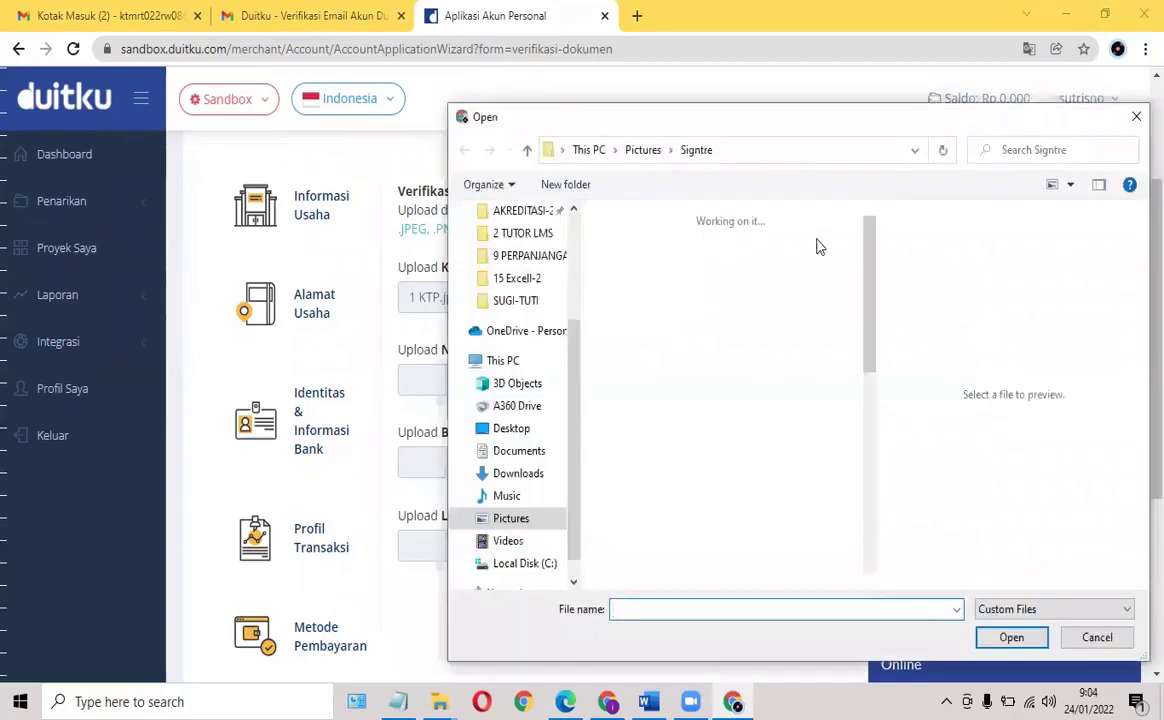
{"action": "left_click", "coordinate": [782, 377]}
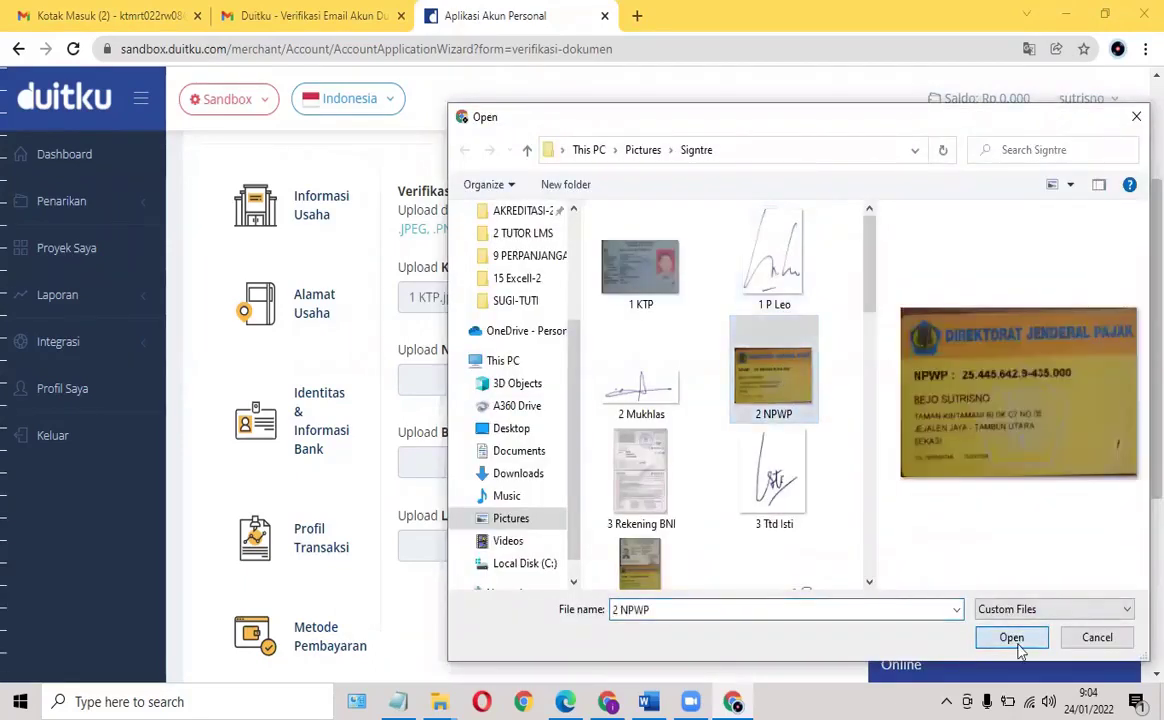
{"action": "left_click", "coordinate": [1011, 637]}
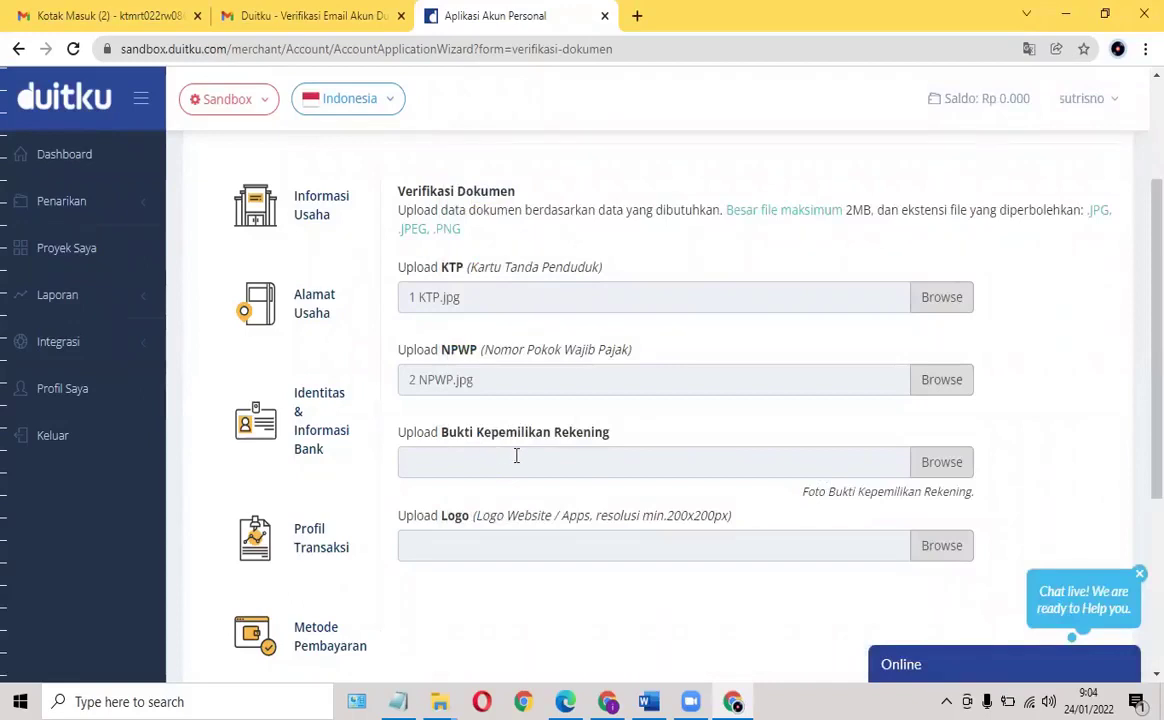
{"action": "left_click", "coordinate": [955, 467]}
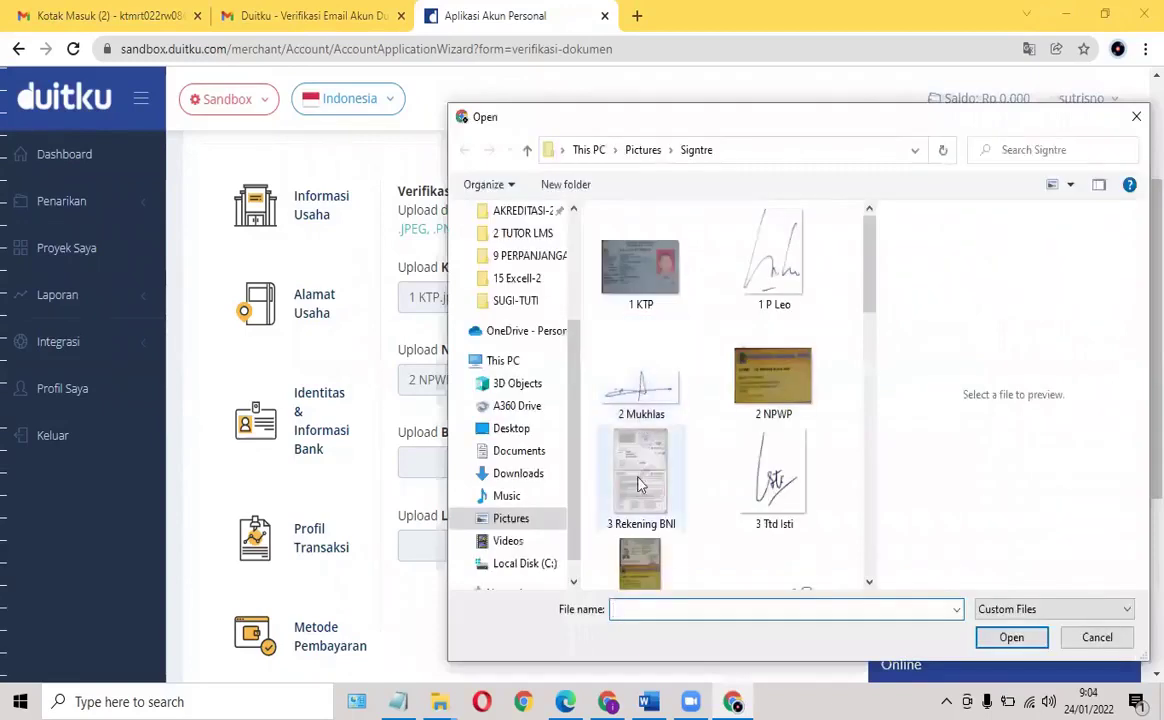
Attach 3 Rekening BNI.jpg as account proof and logo.png from 2 TUTOR LMS > IMAGE as logo
{"action": "left_click", "coordinate": [640, 475]}
{"action": "left_click", "coordinate": [1015, 642]}
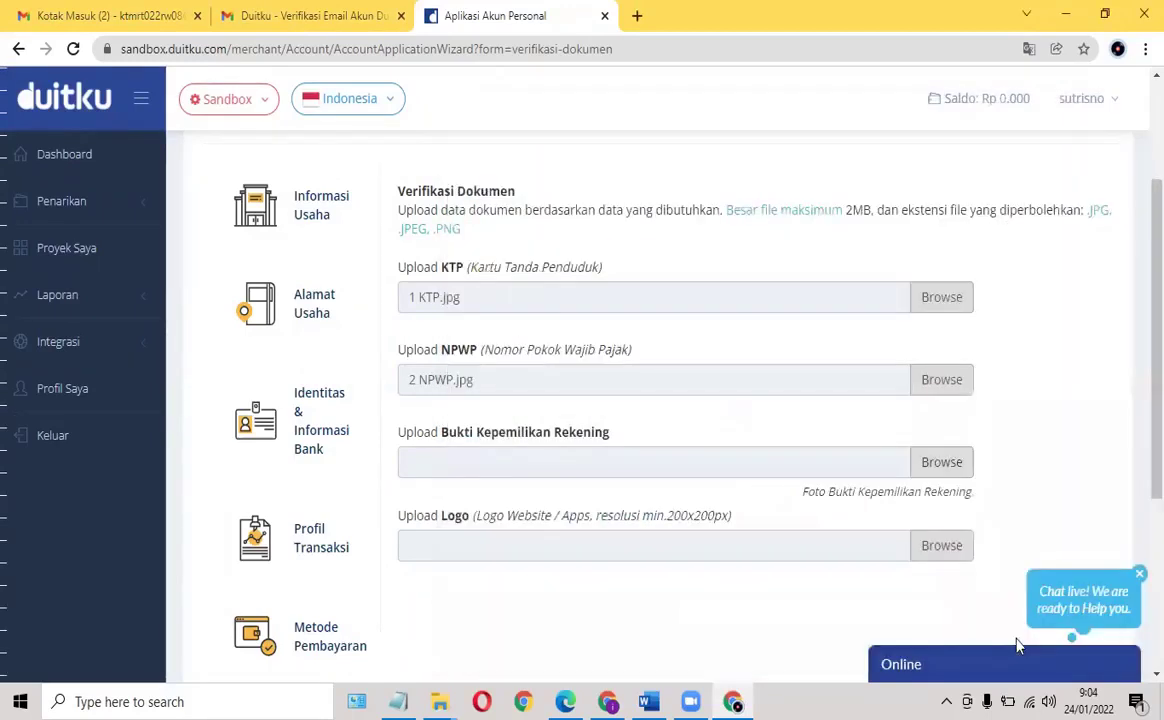
{"action": "left_click", "coordinate": [933, 557]}
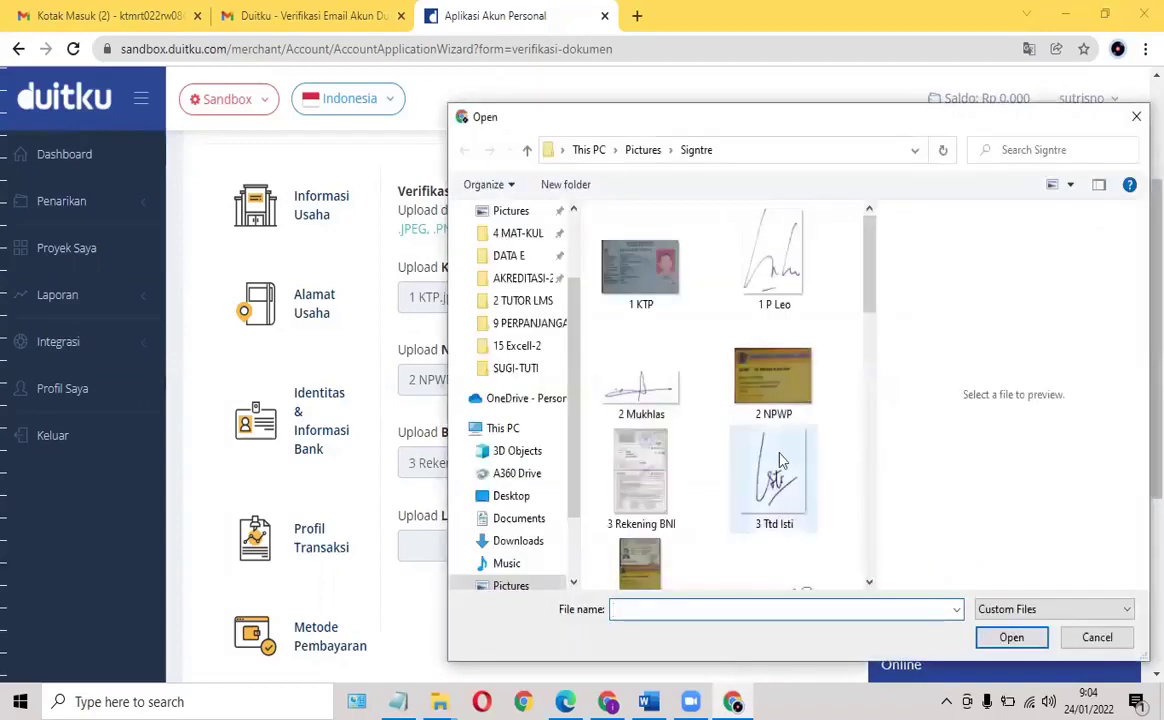
{"action": "left_click", "coordinate": [510, 300]}
{"action": "double_click", "coordinate": [650, 241]}
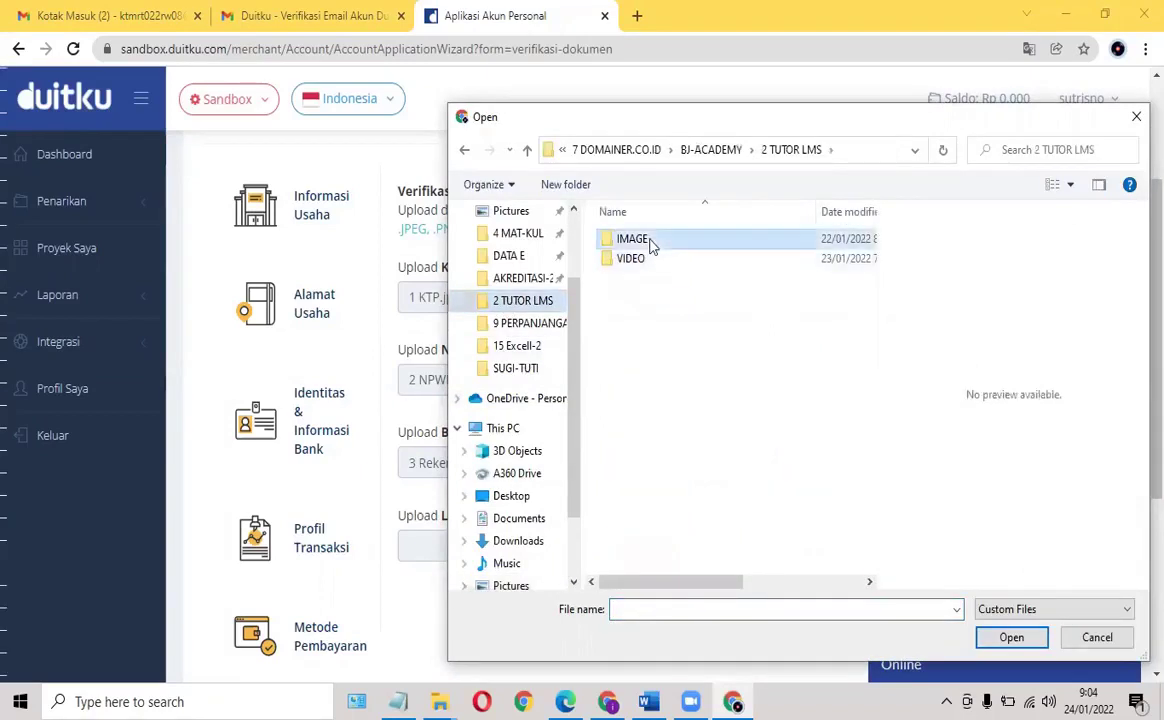
{"action": "left_click", "coordinate": [620, 458]}
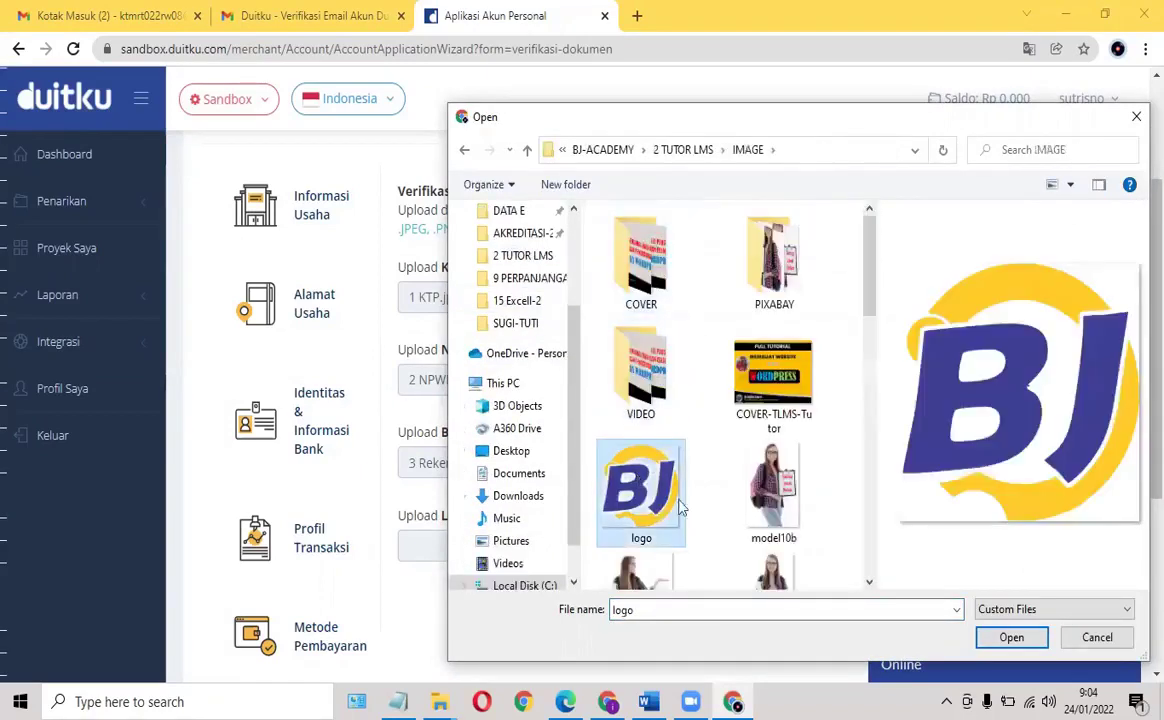
{"action": "left_click", "coordinate": [1010, 638]}
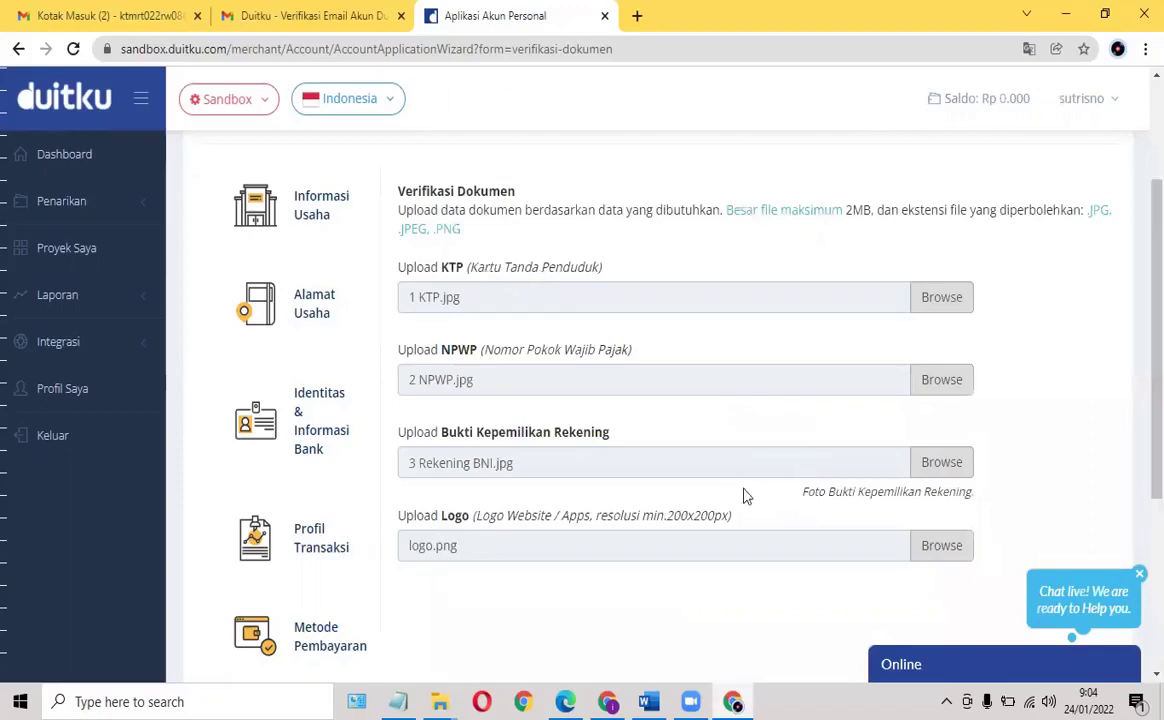
{"action": "scroll", "coordinate": [743, 495], "scroll_direction": "down", "scroll_amount": 3}
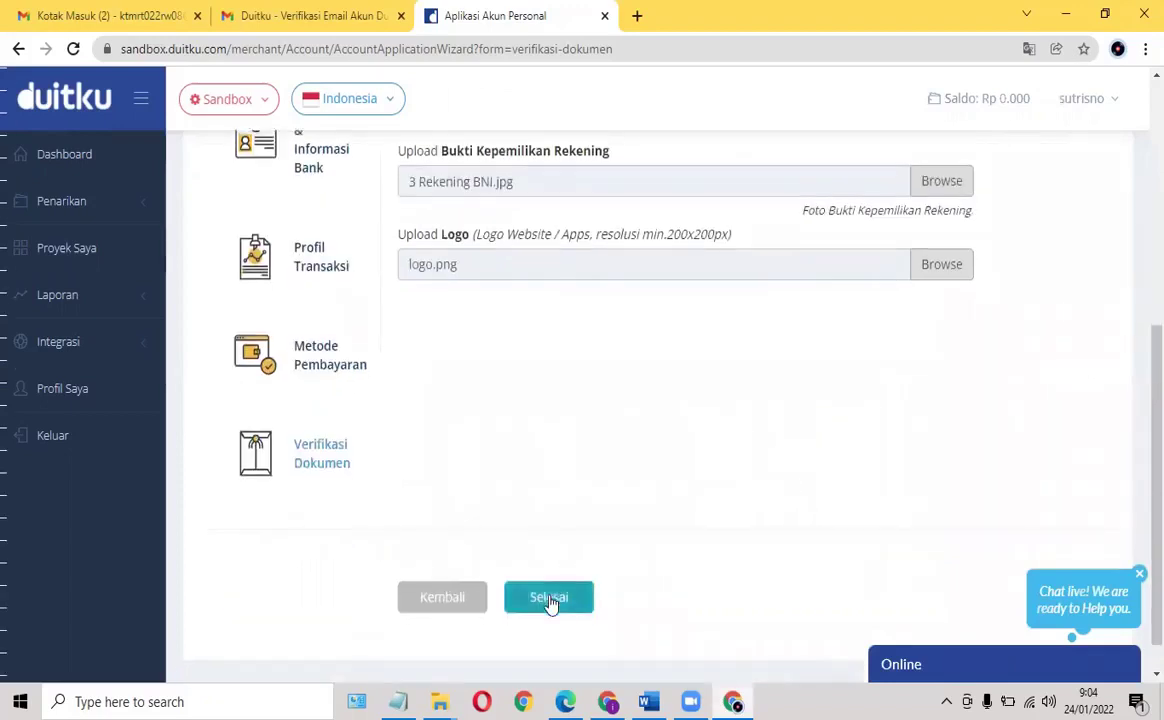
Finish the application with Selesai, close the Sukses dialog, and add a project from Proyek Saya
{"action": "left_click", "coordinate": [549, 598]}
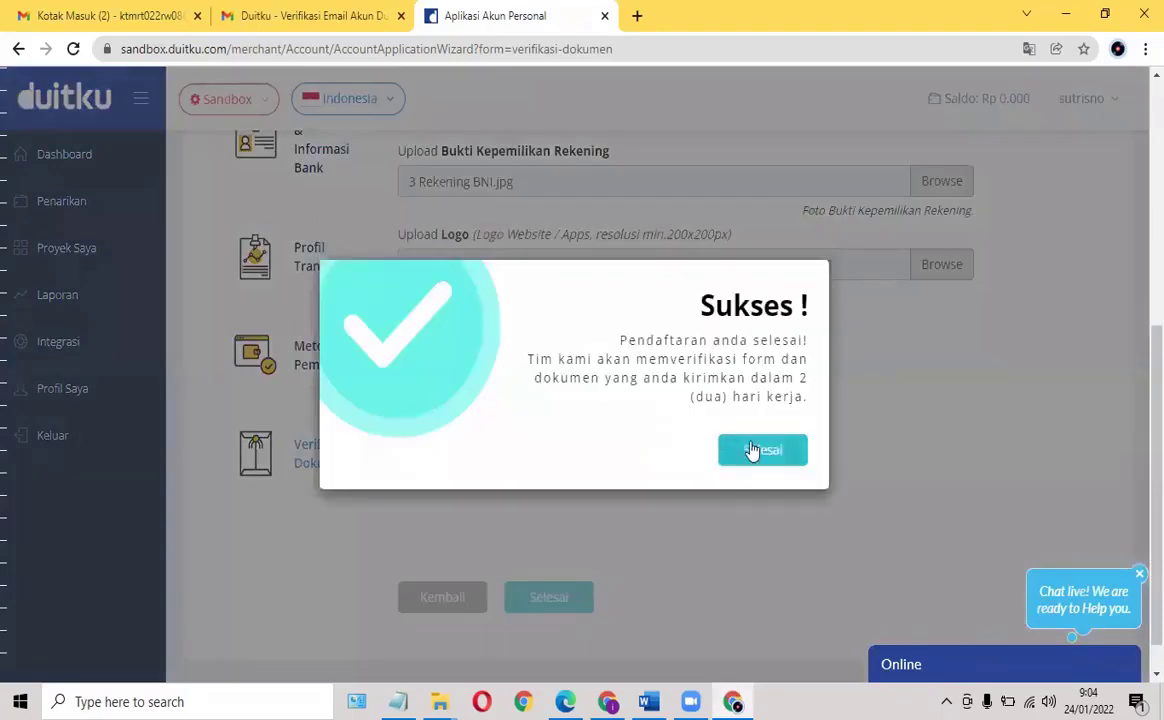
{"action": "left_click", "coordinate": [755, 450]}
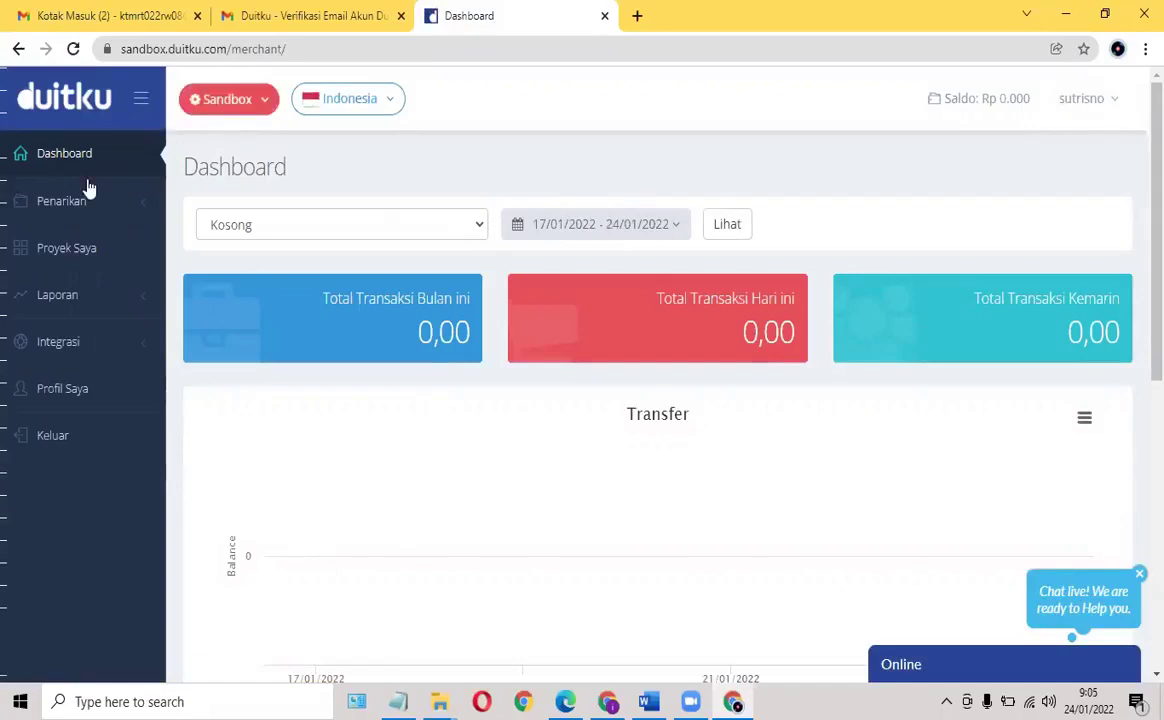
{"action": "left_click", "coordinate": [62, 259]}
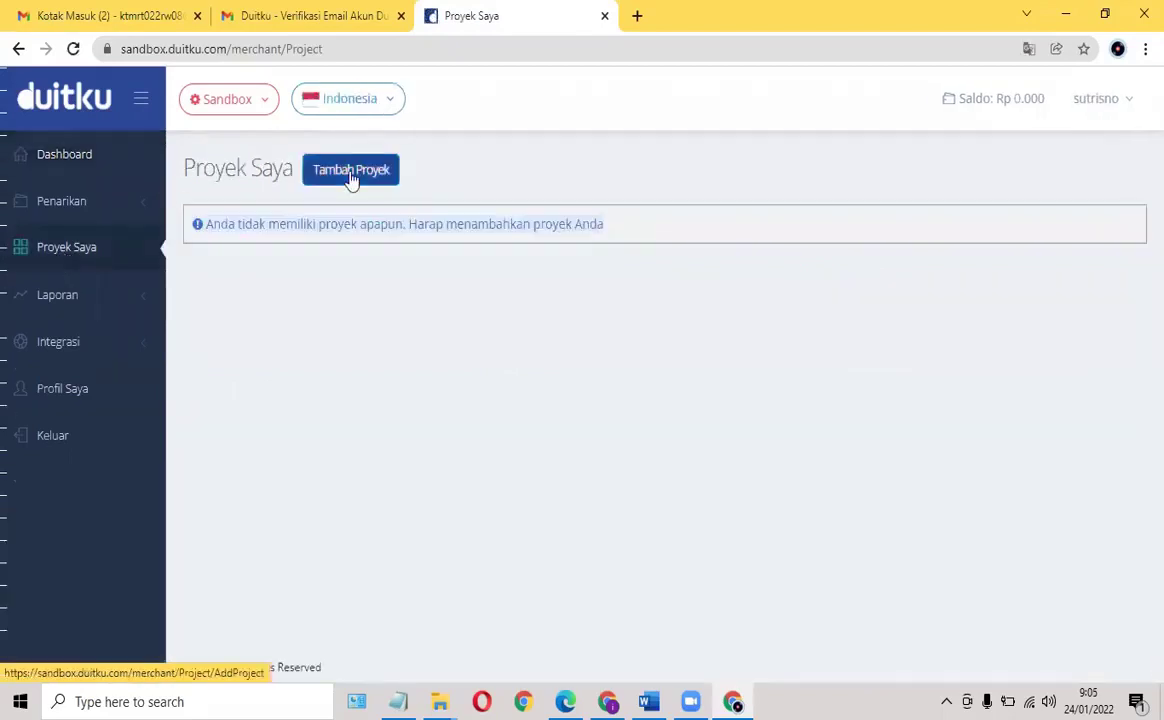
{"action": "left_click", "coordinate": [352, 171]}
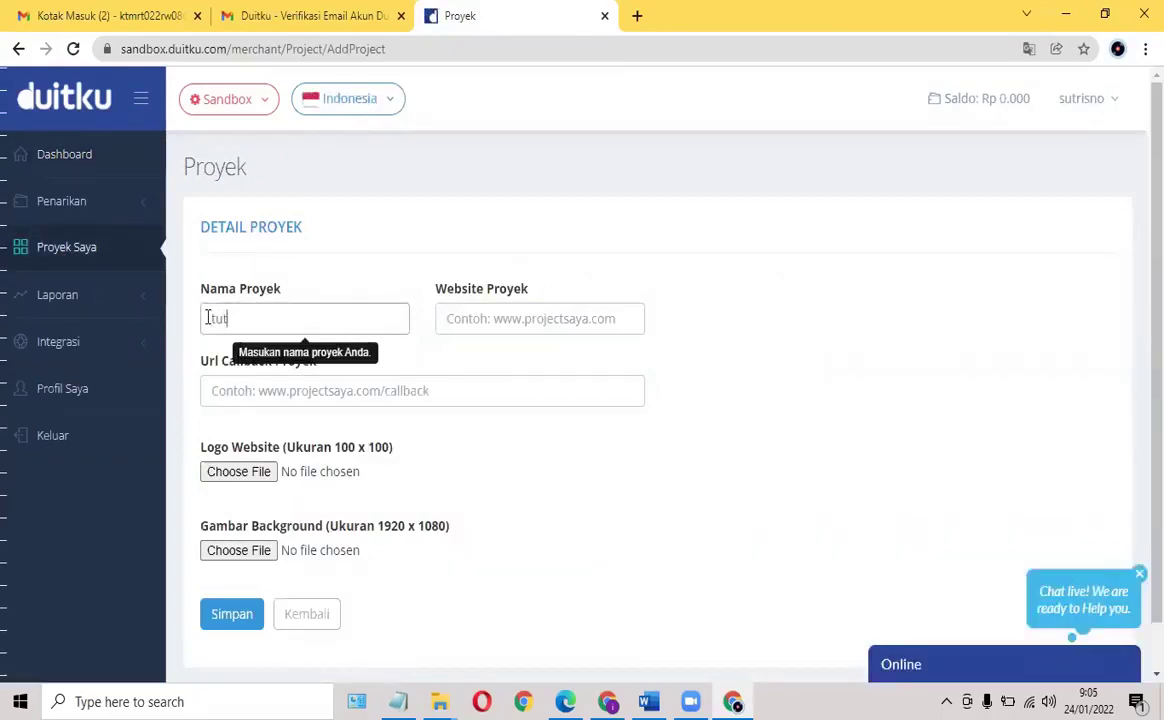
{"action": "type", "text": "orial"}
{"action": "key", "text": "alt+Tab"}
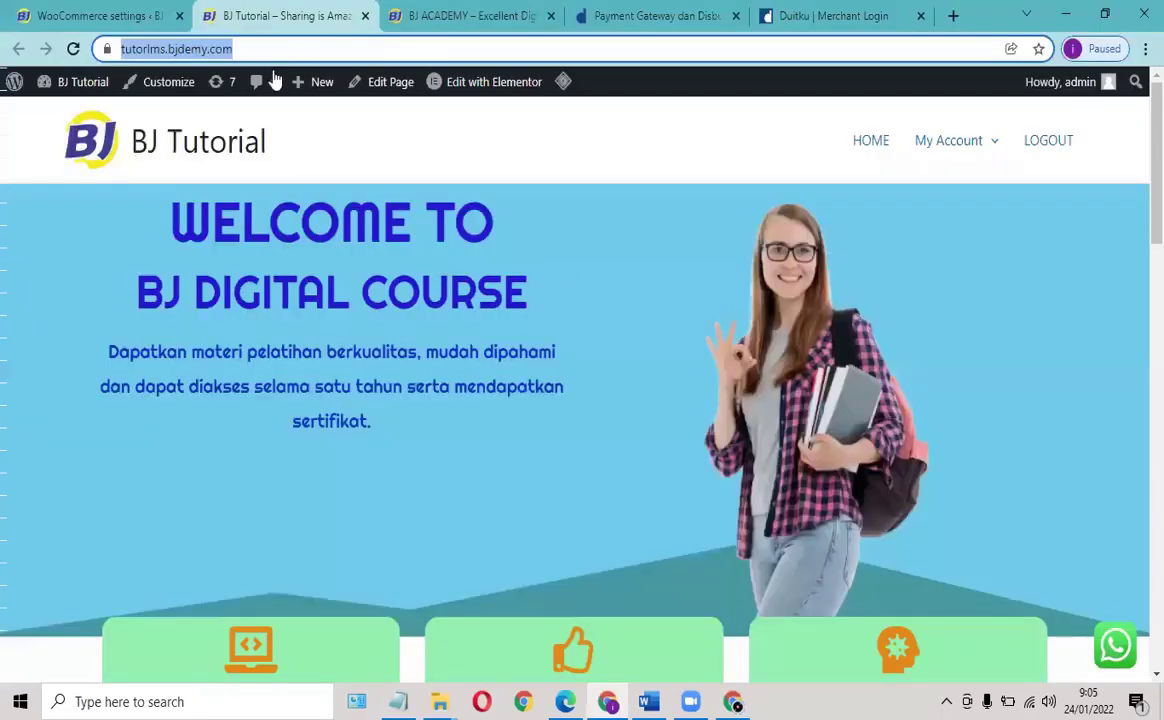
{"action": "key", "text": "alt+Tab"}
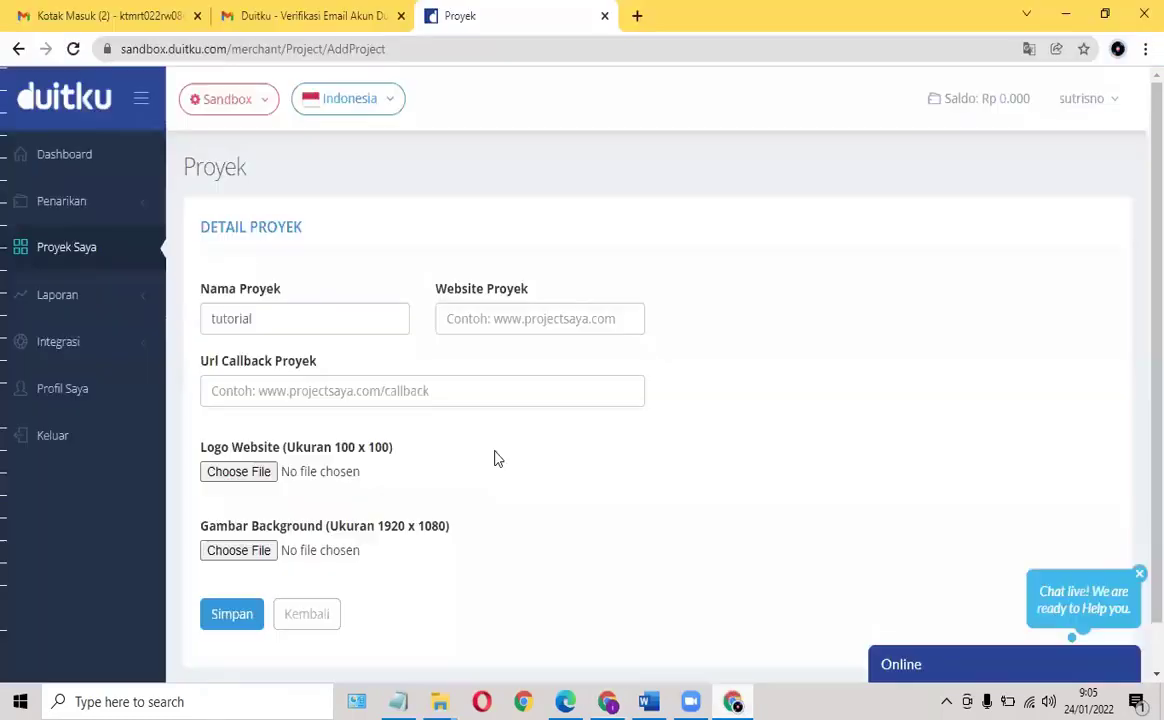
{"action": "left_click", "coordinate": [450, 318]}
{"action": "type", "text": "https://tutorlms.bjdemy.com/"}
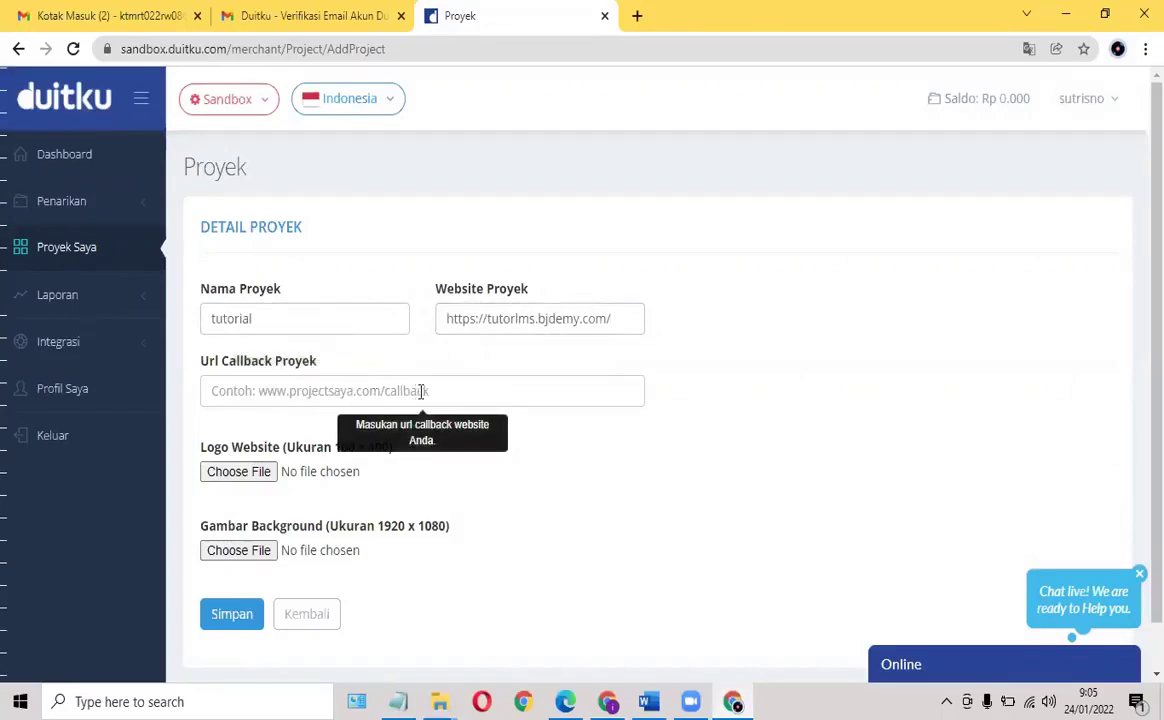
{"action": "left_click", "coordinate": [398, 701]}
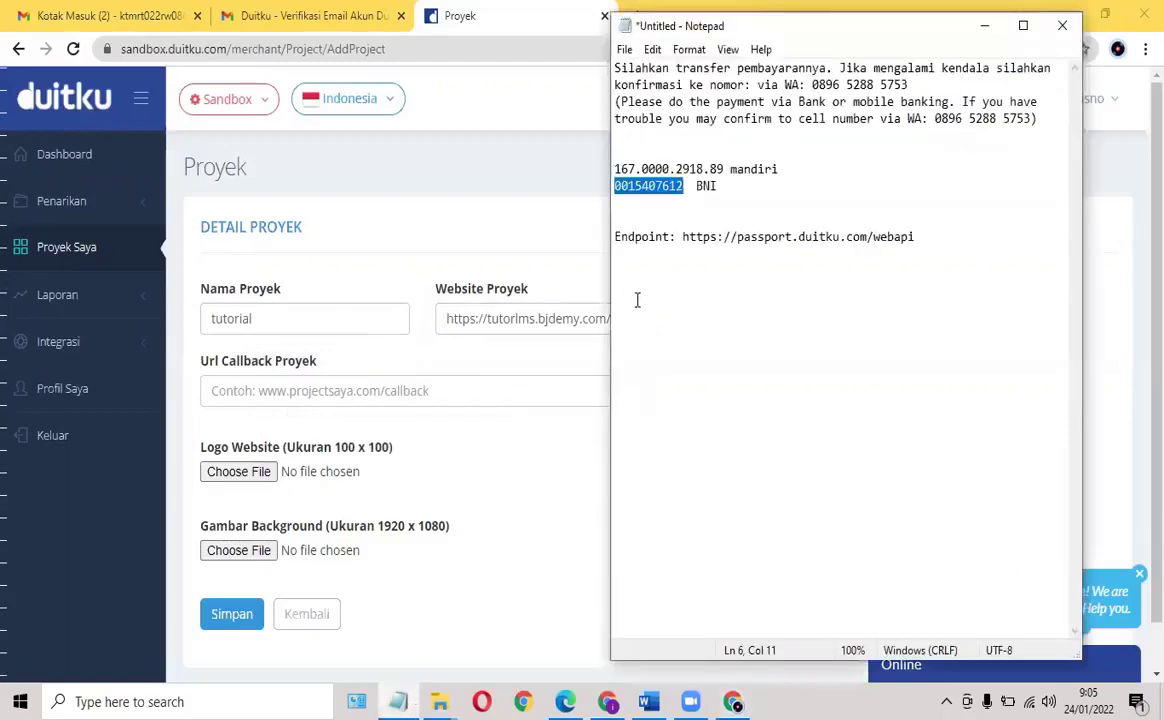
{"action": "left_click", "coordinate": [548, 231]}
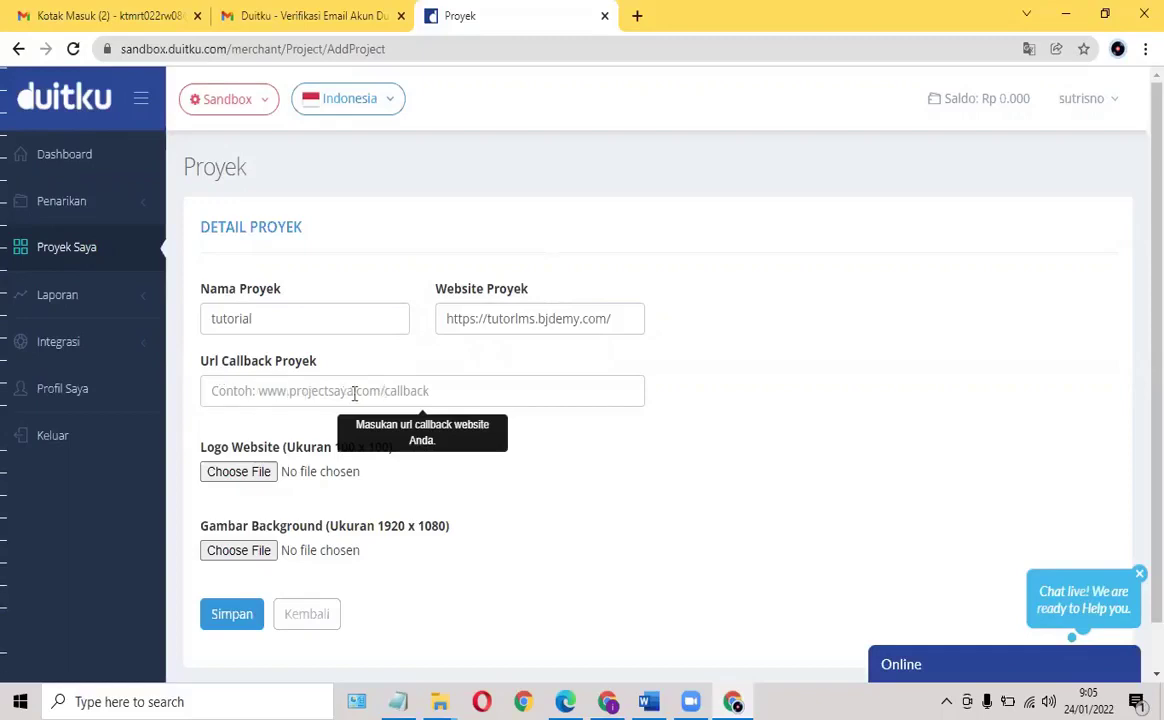
{"action": "left_click", "coordinate": [279, 391]}
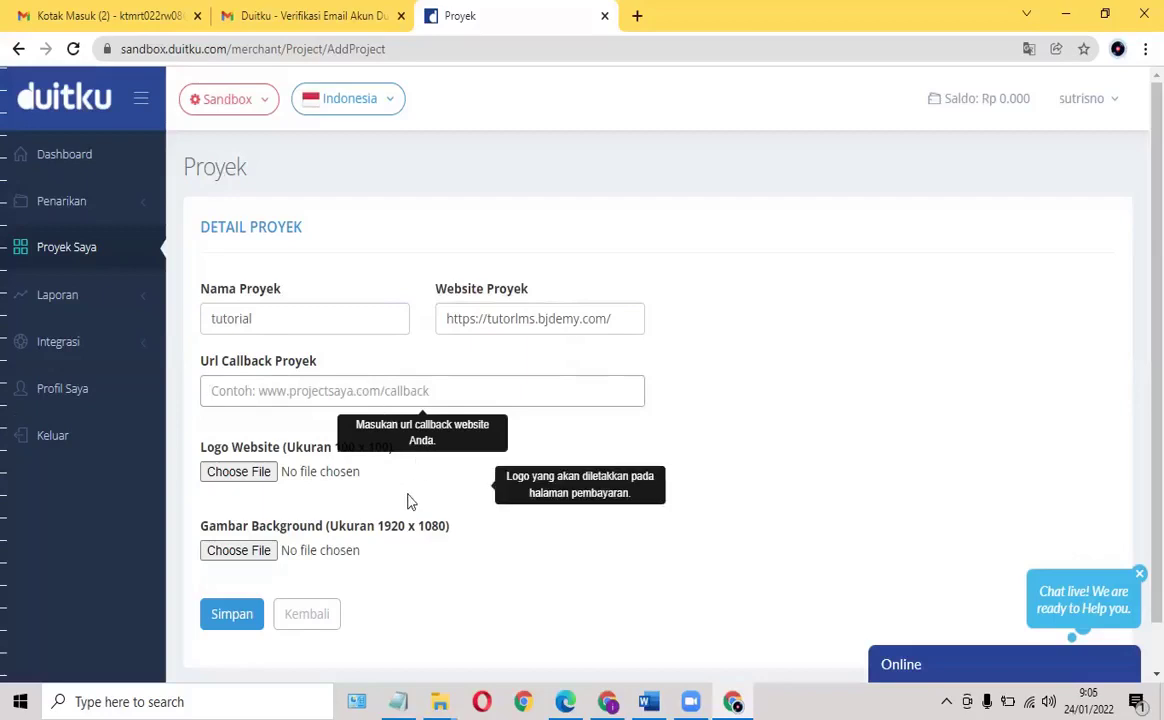
{"action": "left_click", "coordinate": [265, 399]}
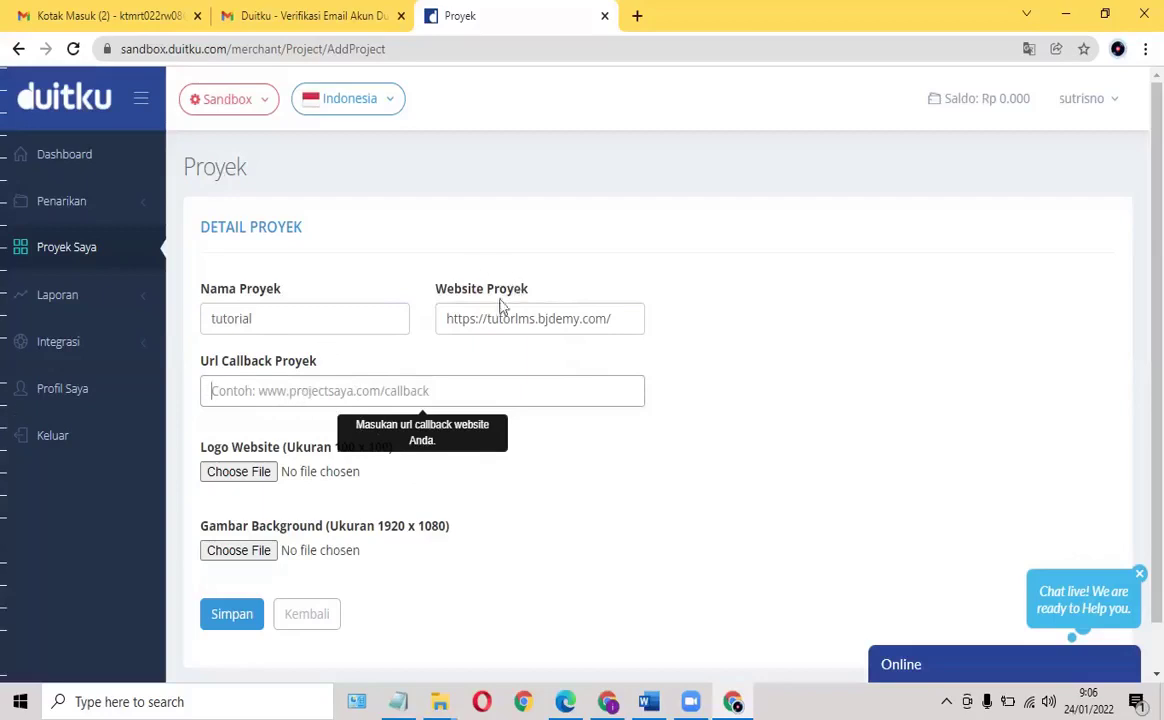
{"action": "type", "text": "https://tutorlms.bjdemy.com/"}
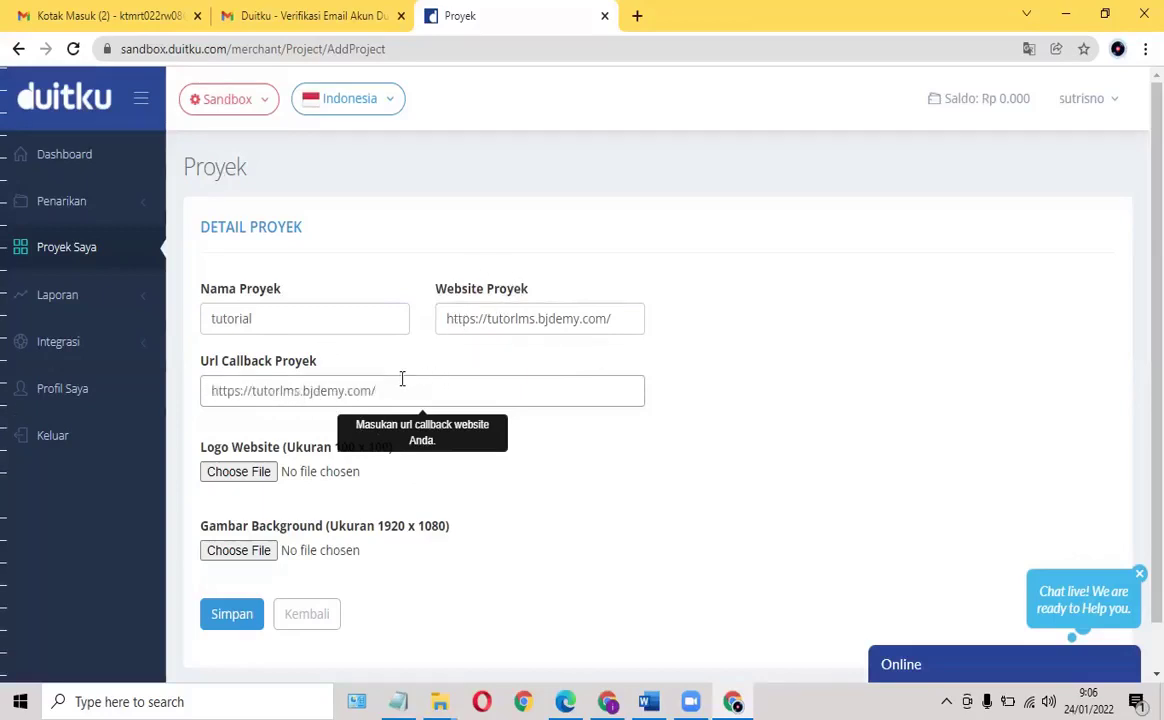
{"action": "type", "text": "callback"}
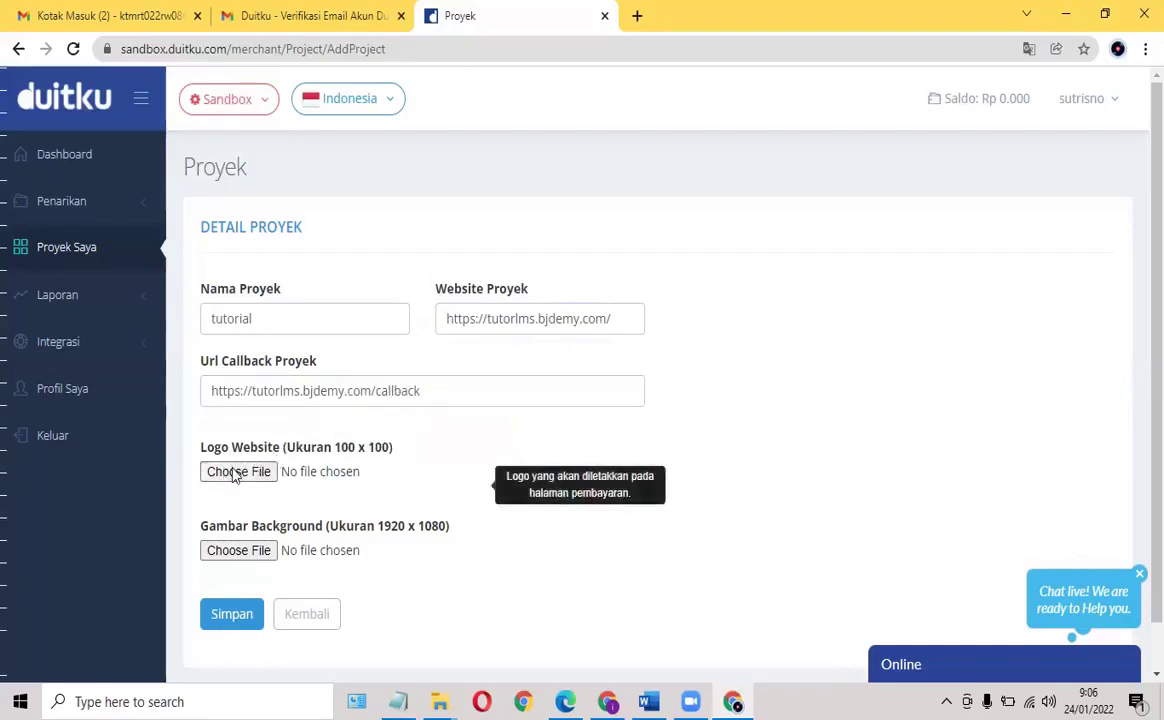
Attach logo.png as the website logo and save the tutorial project
{"action": "left_click", "coordinate": [235, 473]}
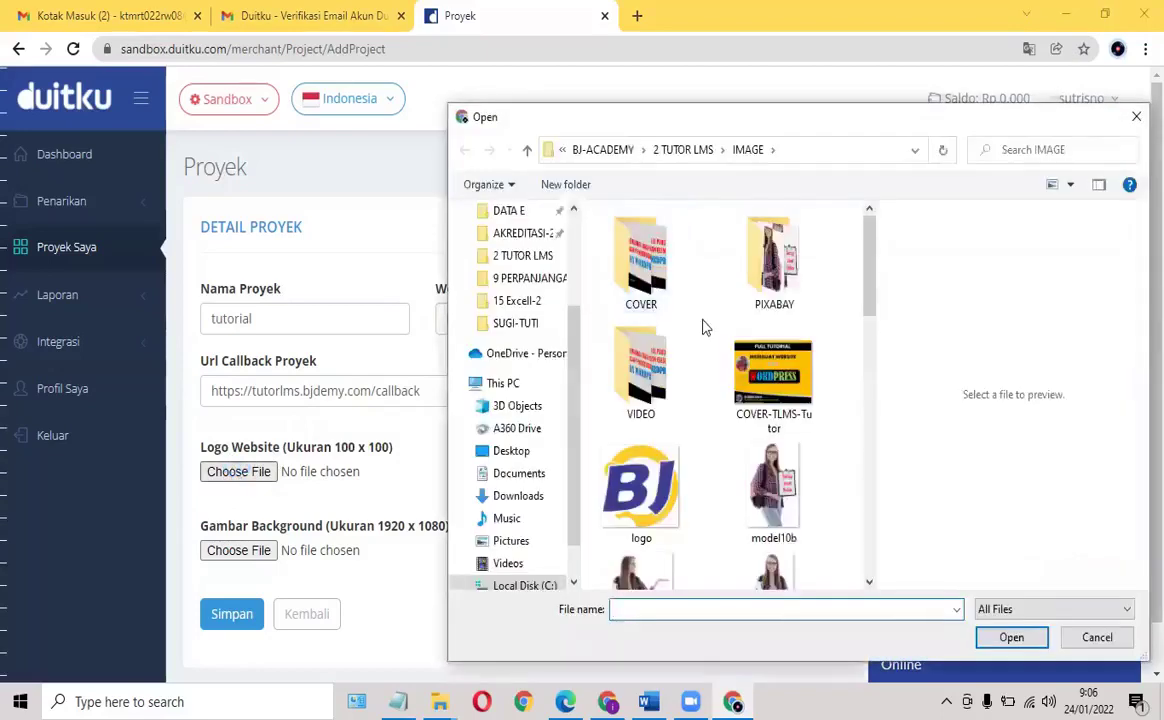
{"action": "left_click", "coordinate": [641, 485]}
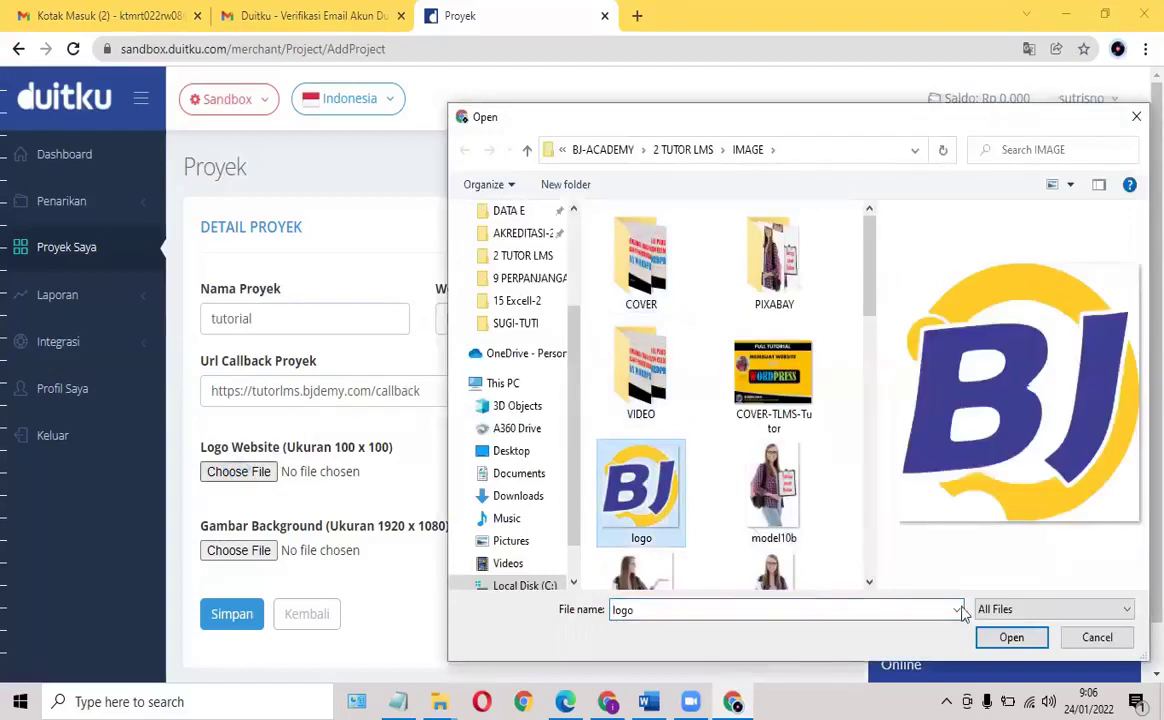
{"action": "double_click", "coordinate": [670, 458]}
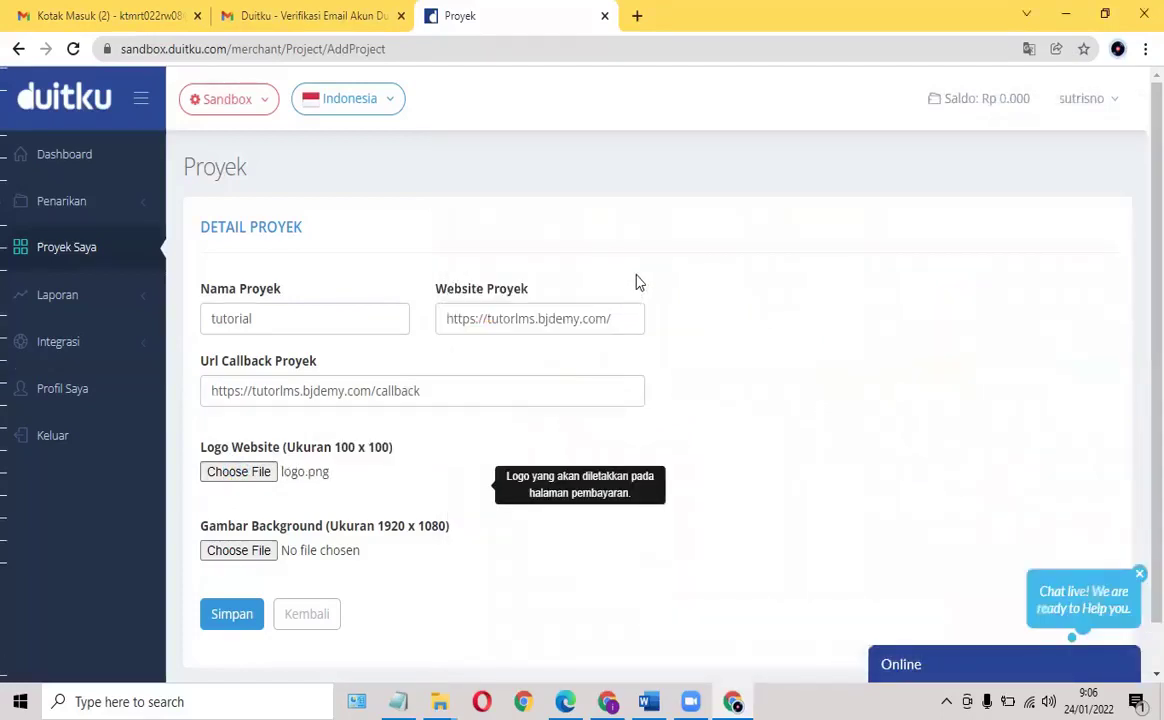
{"action": "scroll", "coordinate": [425, 440], "scroll_direction": "down", "scroll_amount": 1}
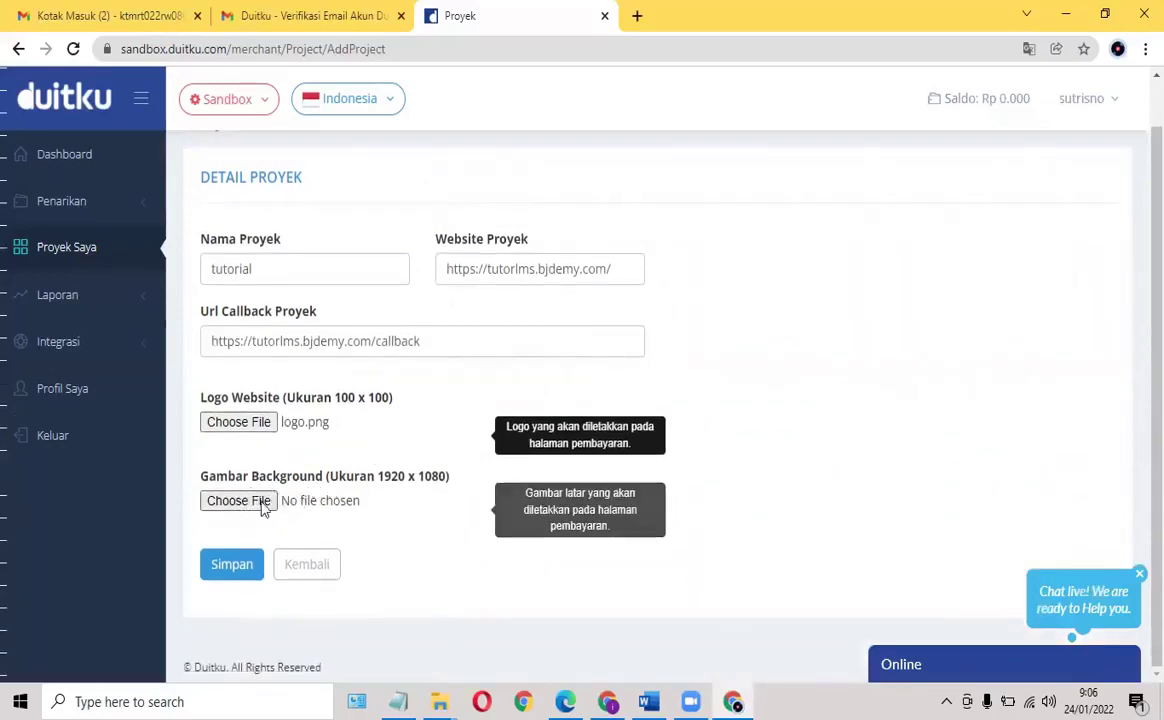
{"action": "left_click", "coordinate": [235, 566]}
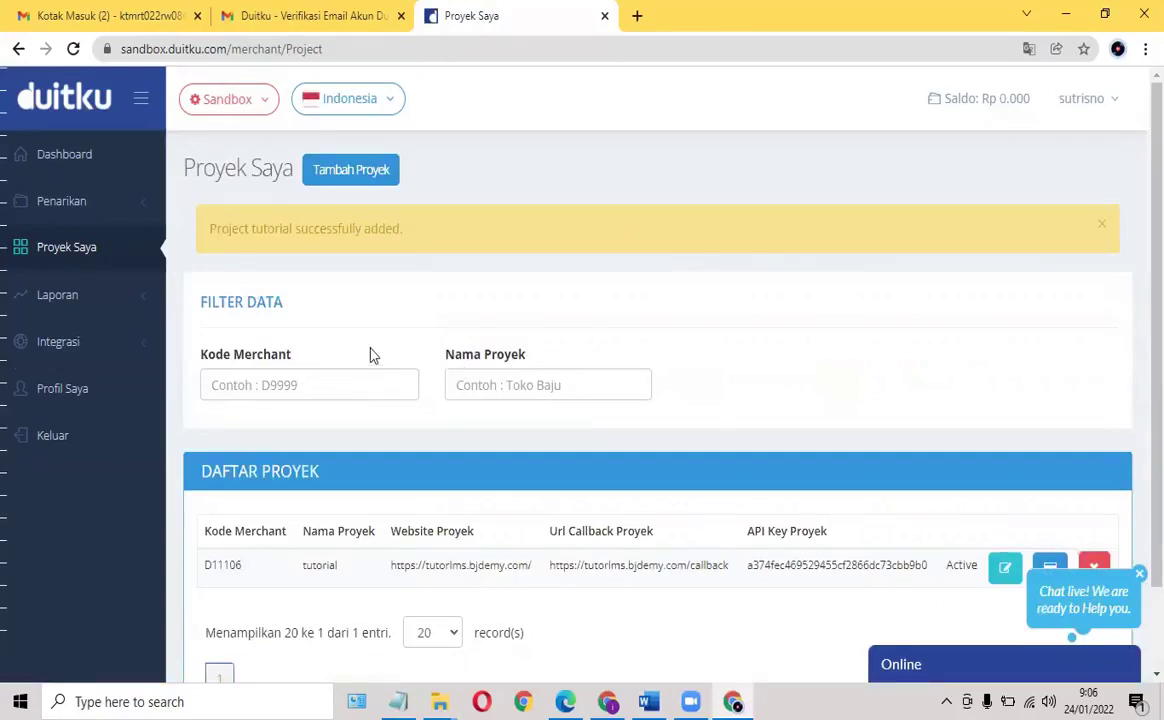
{"action": "scroll", "coordinate": [369, 352], "scroll_direction": "down", "scroll_amount": 1}
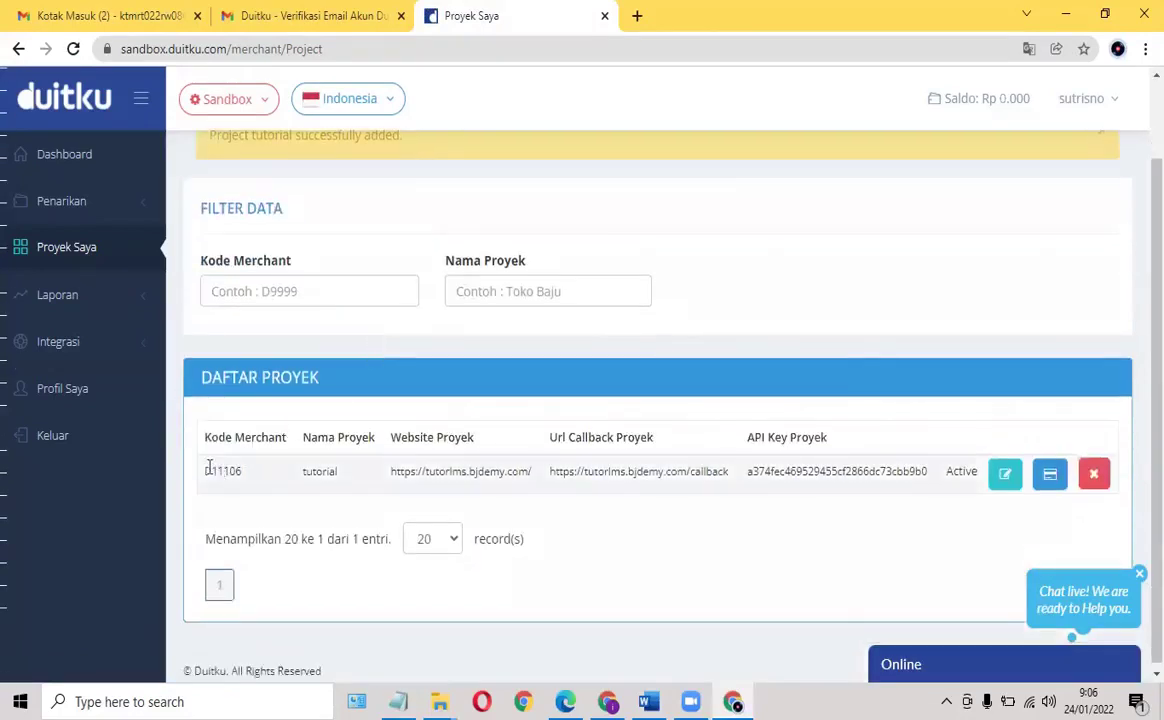
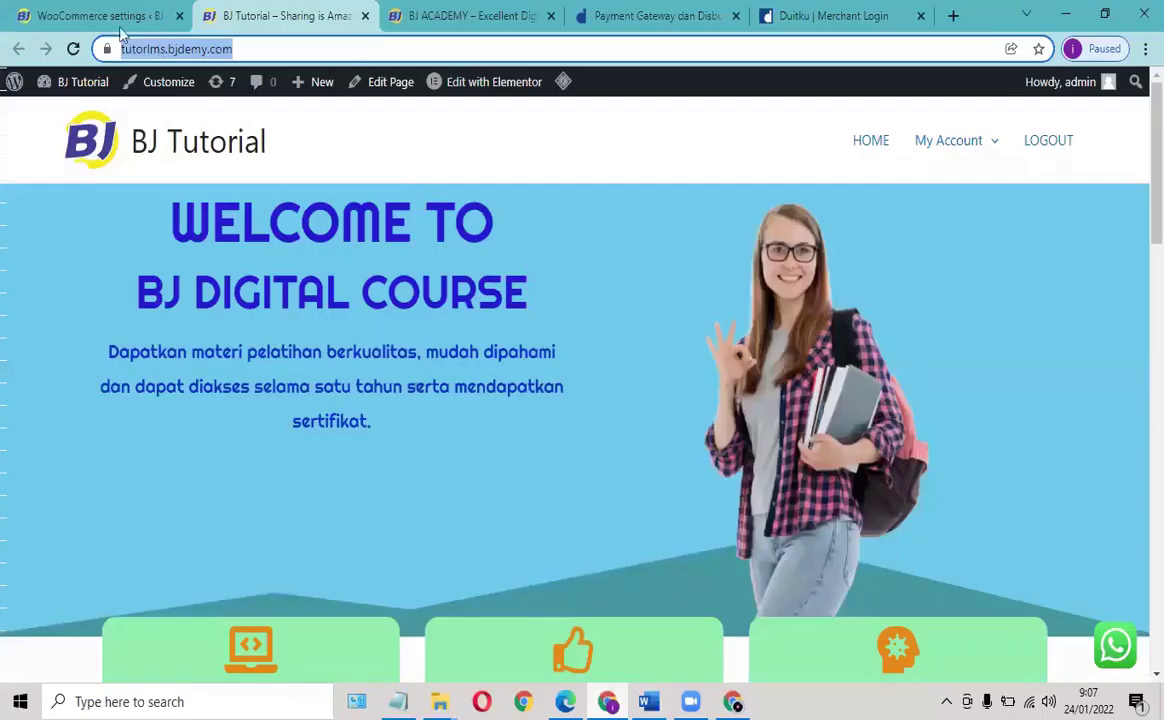
Reload the WooCommerce payment methods settings page in its browser tab and scroll down
{"action": "left_click", "coordinate": [110, 16]}
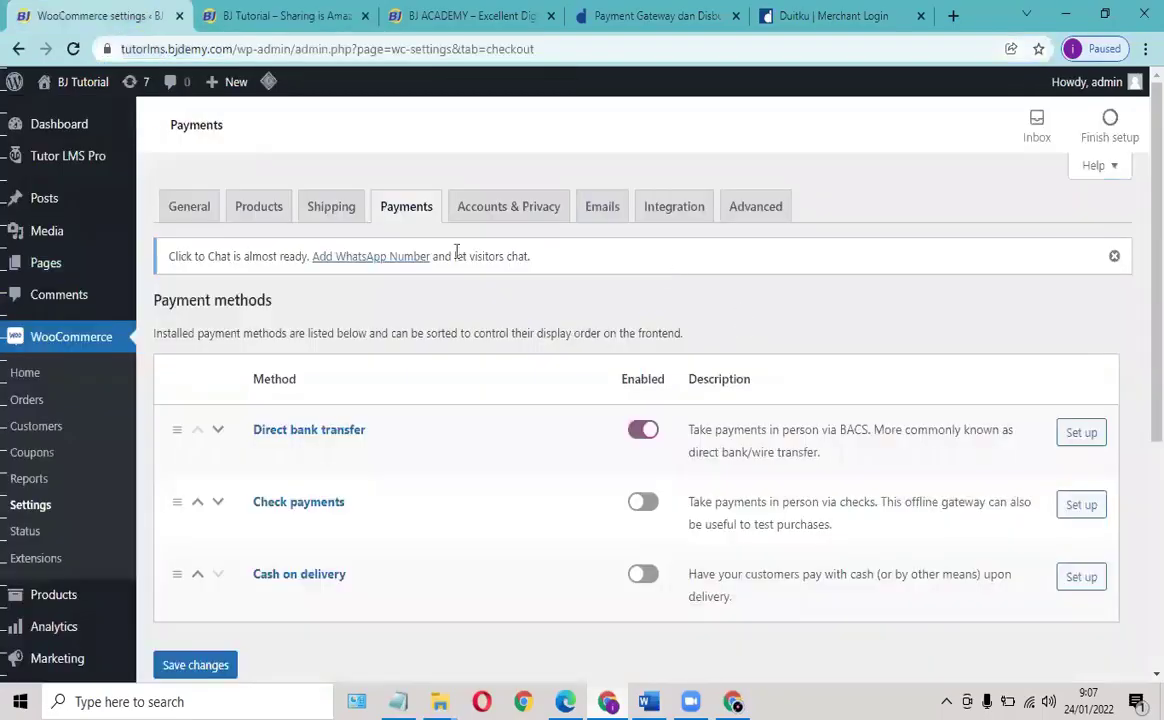
{"action": "left_click", "coordinate": [74, 52]}
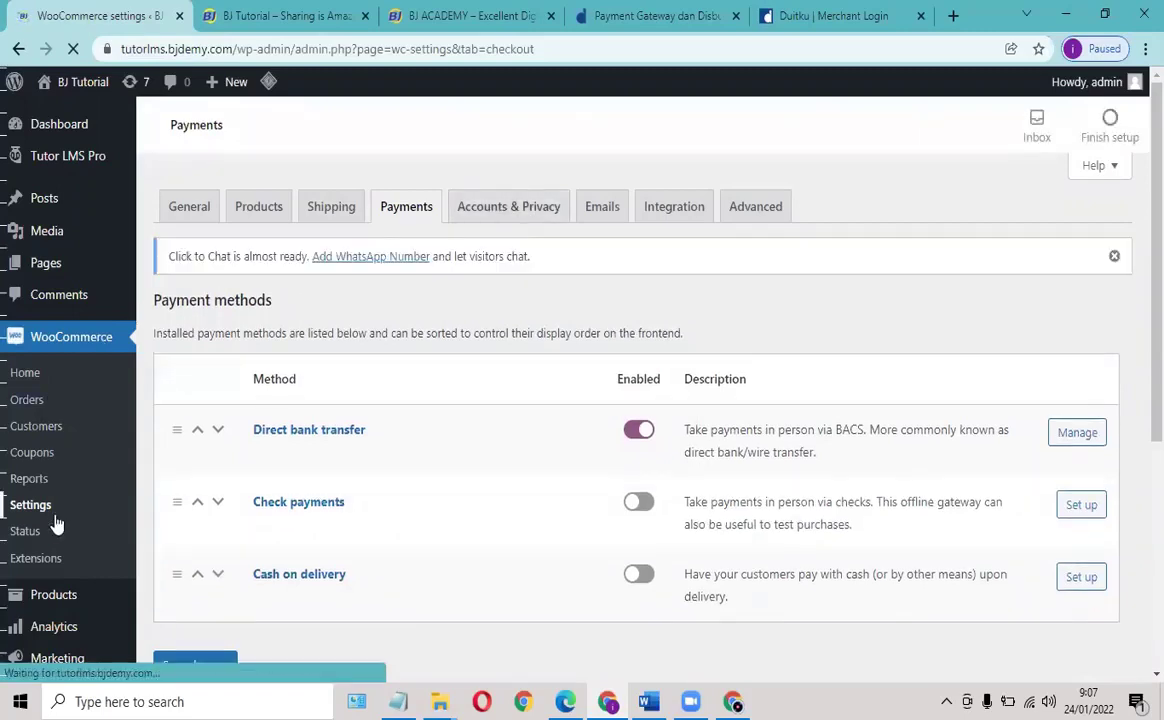
{"action": "scroll", "coordinate": [57, 525], "scroll_direction": "down", "scroll_amount": 3}
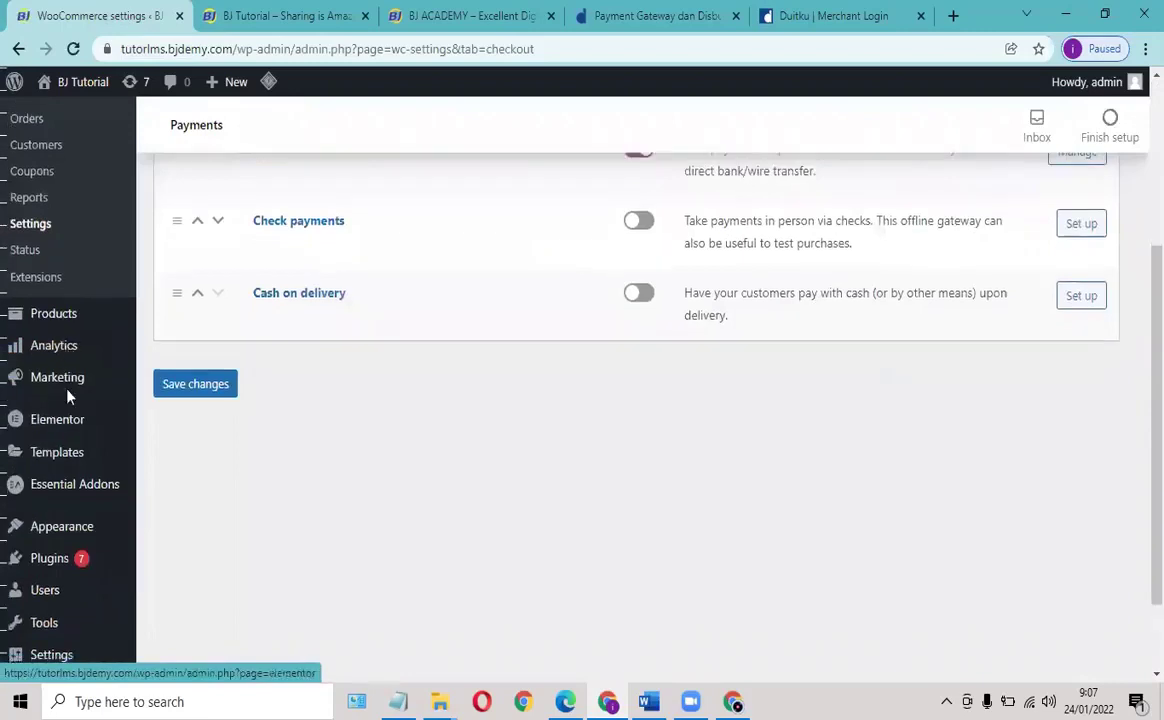
{"action": "scroll", "coordinate": [64, 428], "scroll_direction": "down", "scroll_amount": 1}
Search Add New plugins for 'duitk', then install and activate Duitku Payment Gateway
{"action": "mouse_move", "coordinate": [117, 455]}
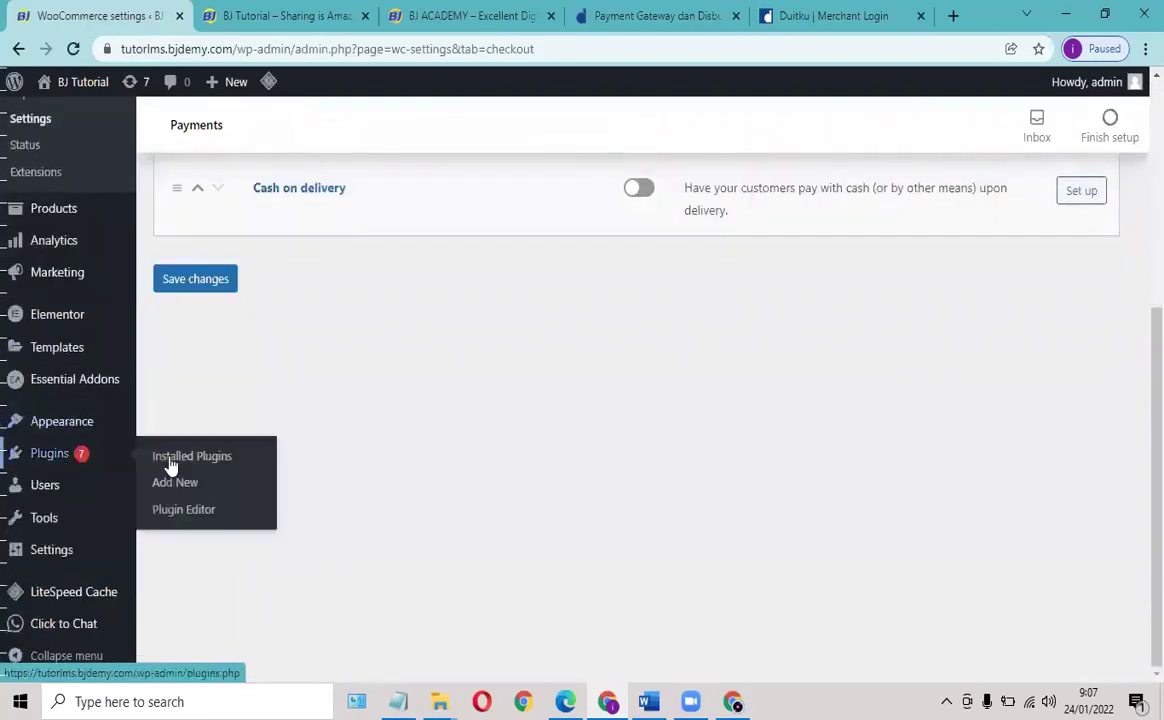
{"action": "left_click", "coordinate": [171, 462]}
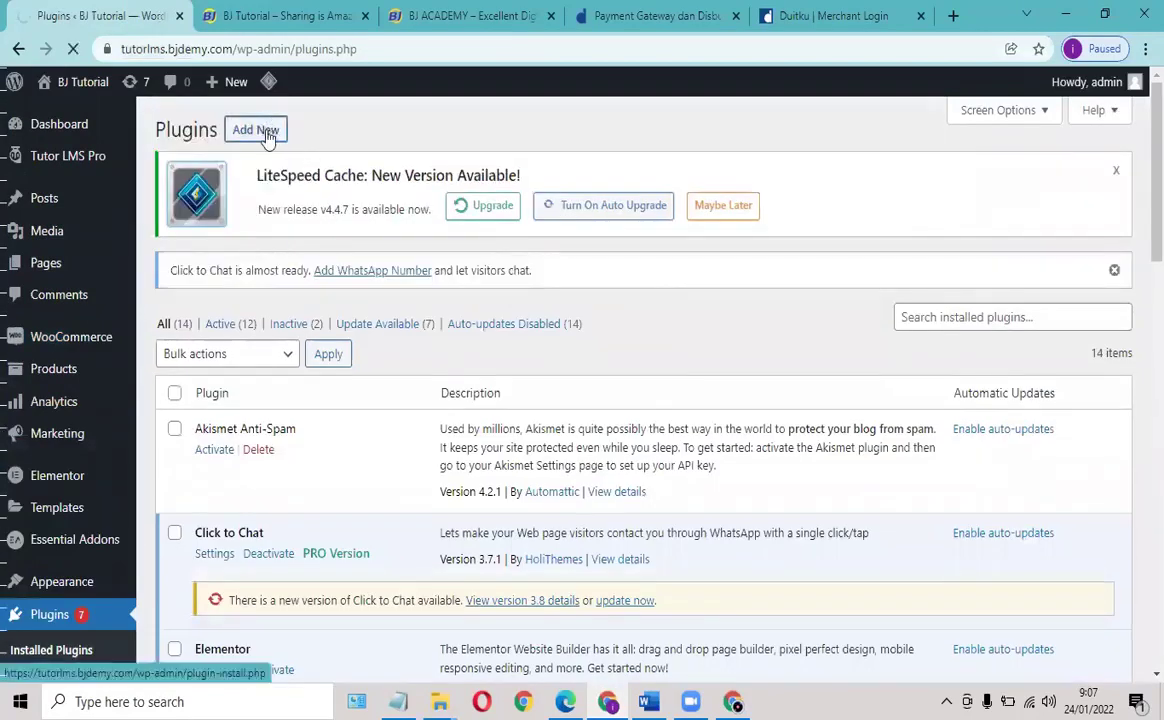
{"action": "left_click", "coordinate": [258, 132]}
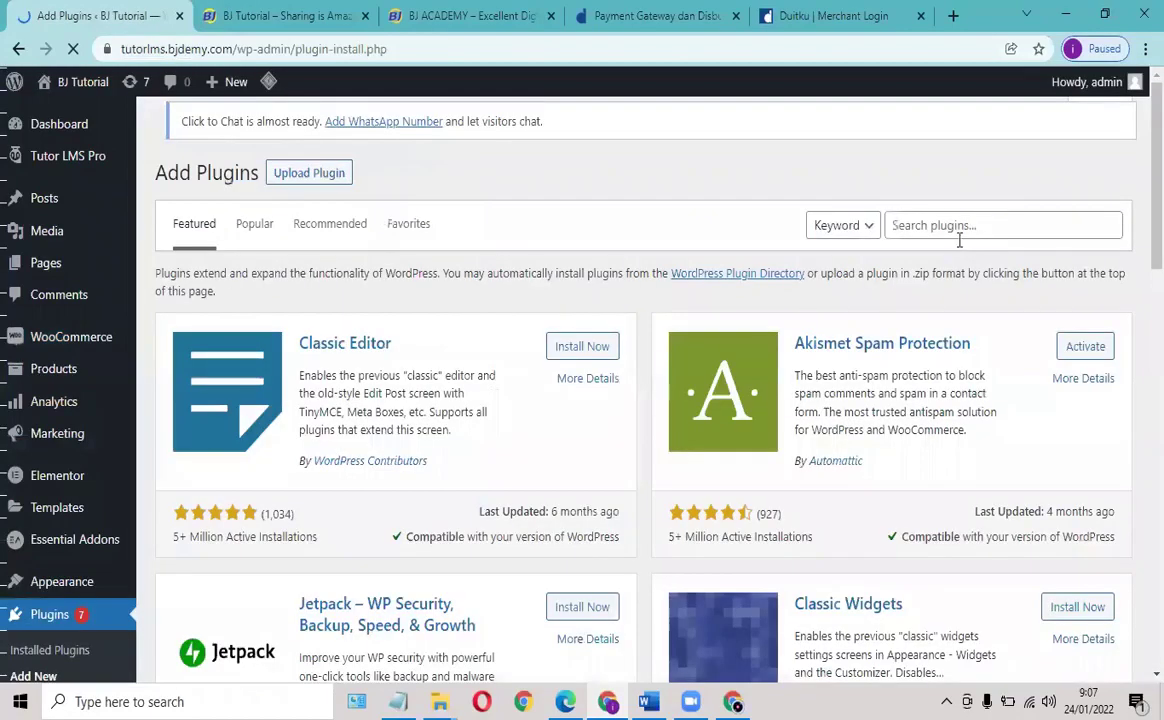
{"action": "left_click", "coordinate": [958, 228]}
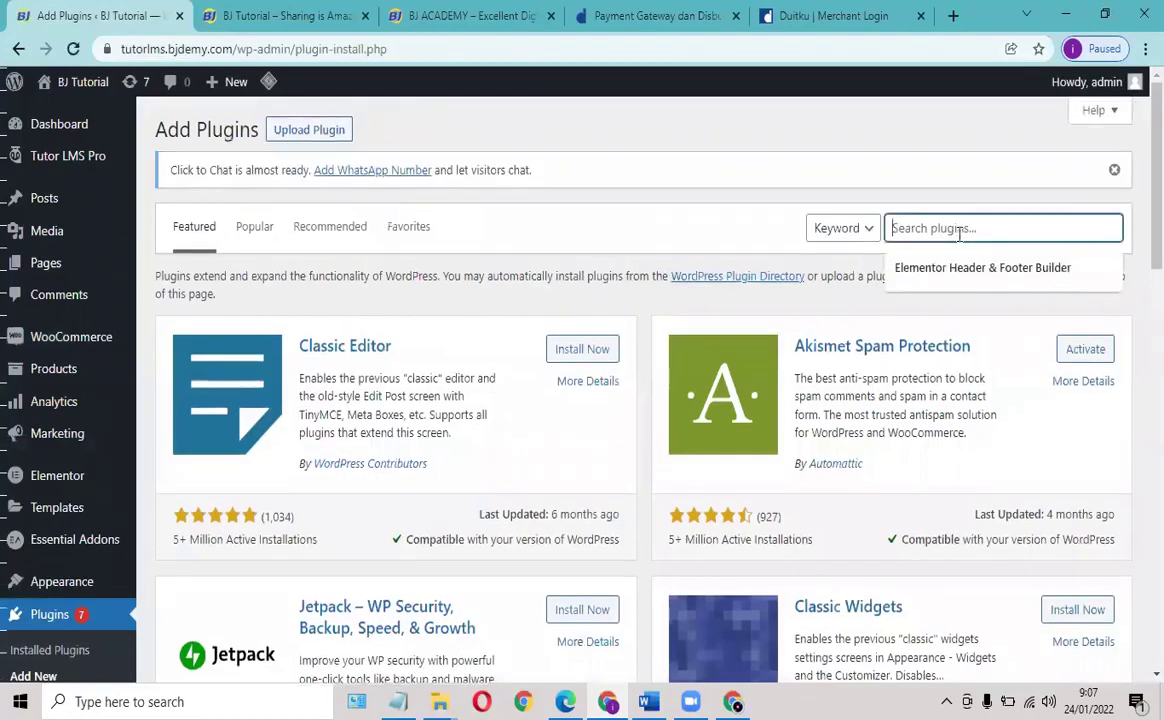
{"action": "type", "text": "duitku"}
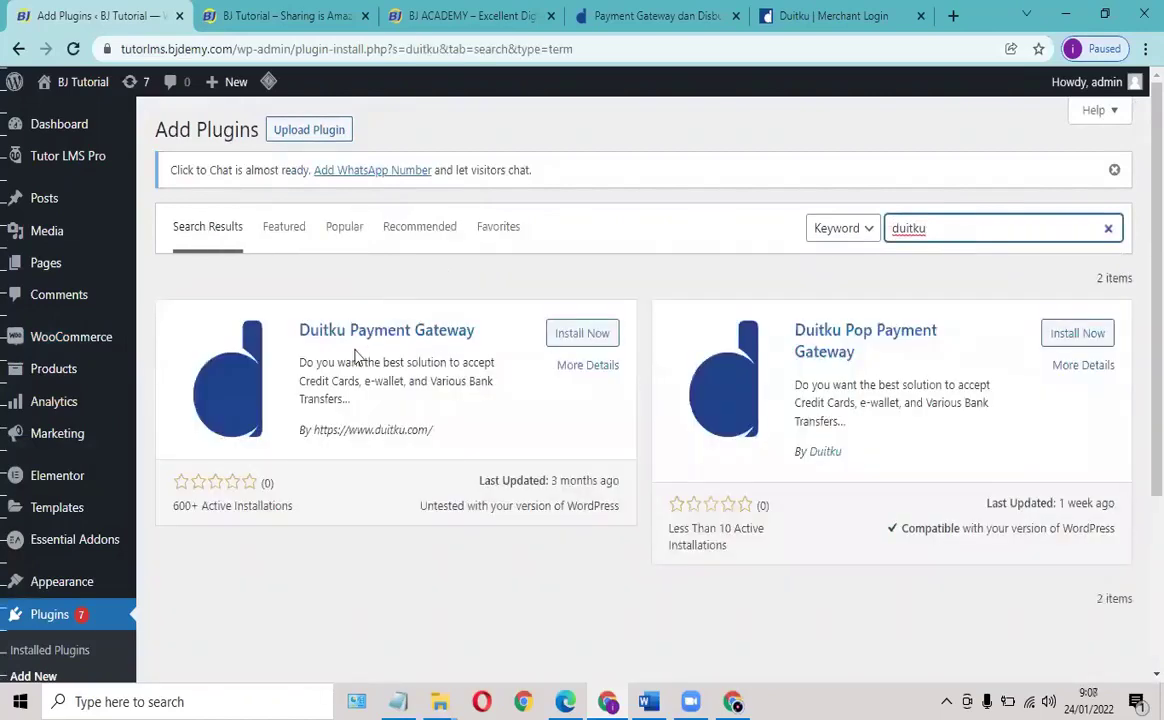
{"action": "left_click", "coordinate": [578, 337]}
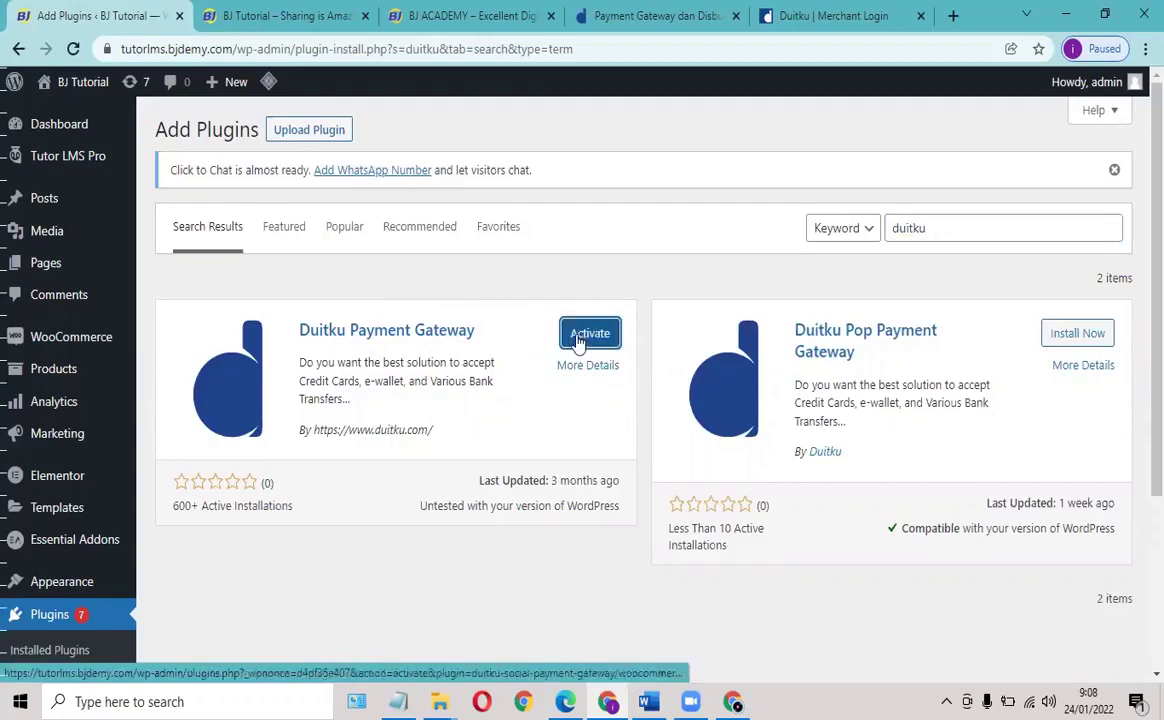
{"action": "left_click", "coordinate": [577, 341]}
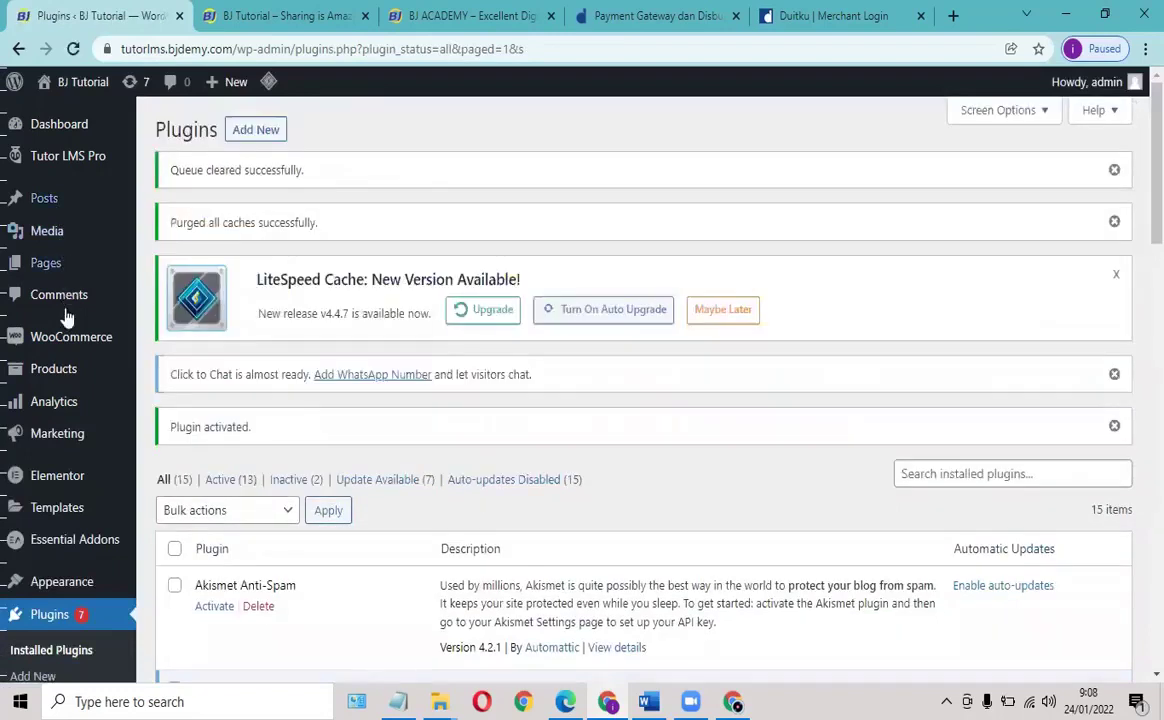
Open WooCommerce Settings and move from Integration to the Payments tab listing the Duitku methods
{"action": "mouse_move", "coordinate": [72, 350]}
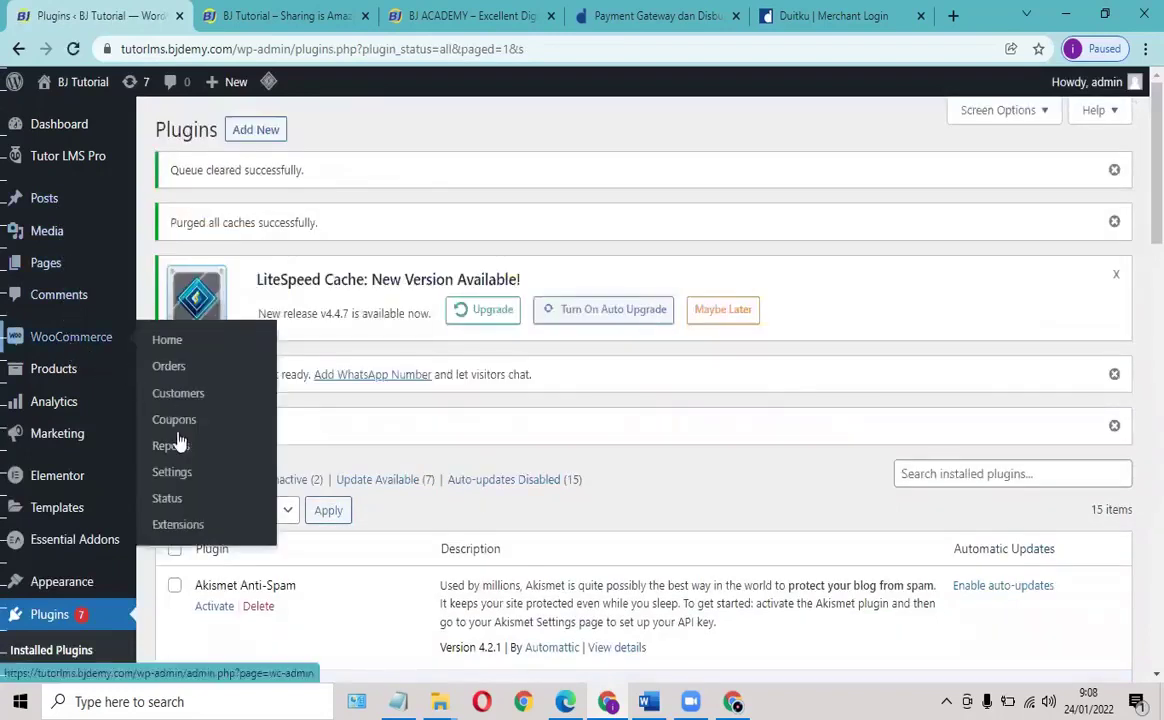
{"action": "left_click", "coordinate": [182, 478]}
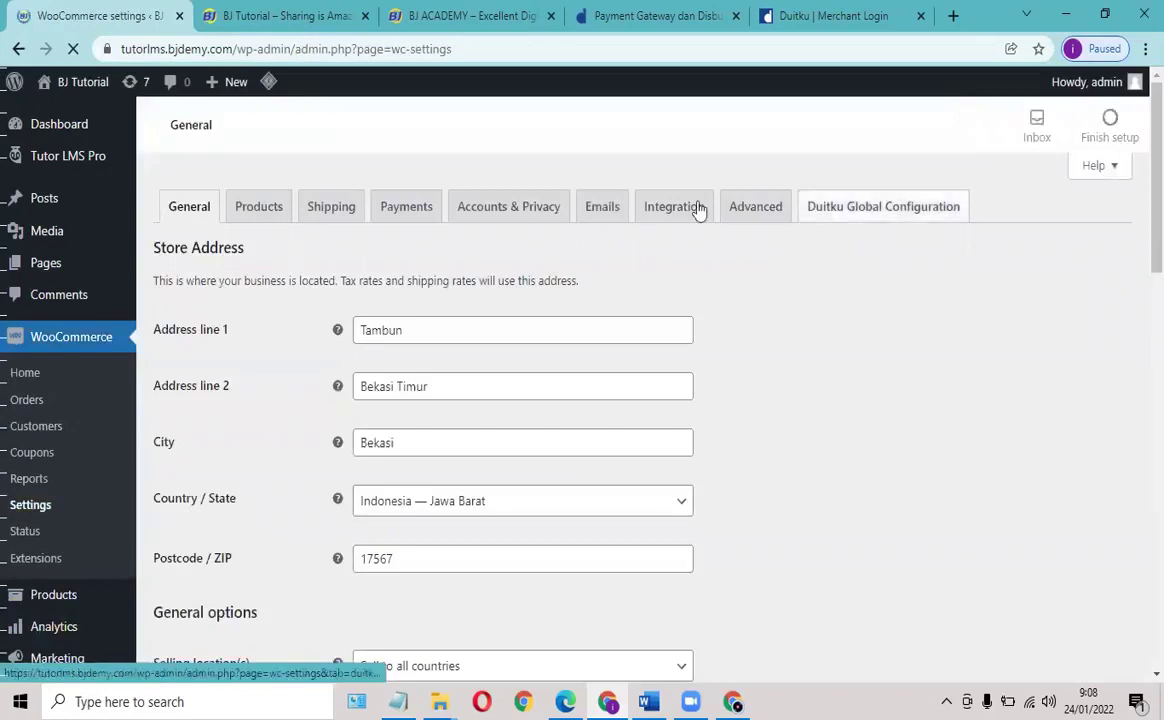
{"action": "left_click", "coordinate": [666, 214]}
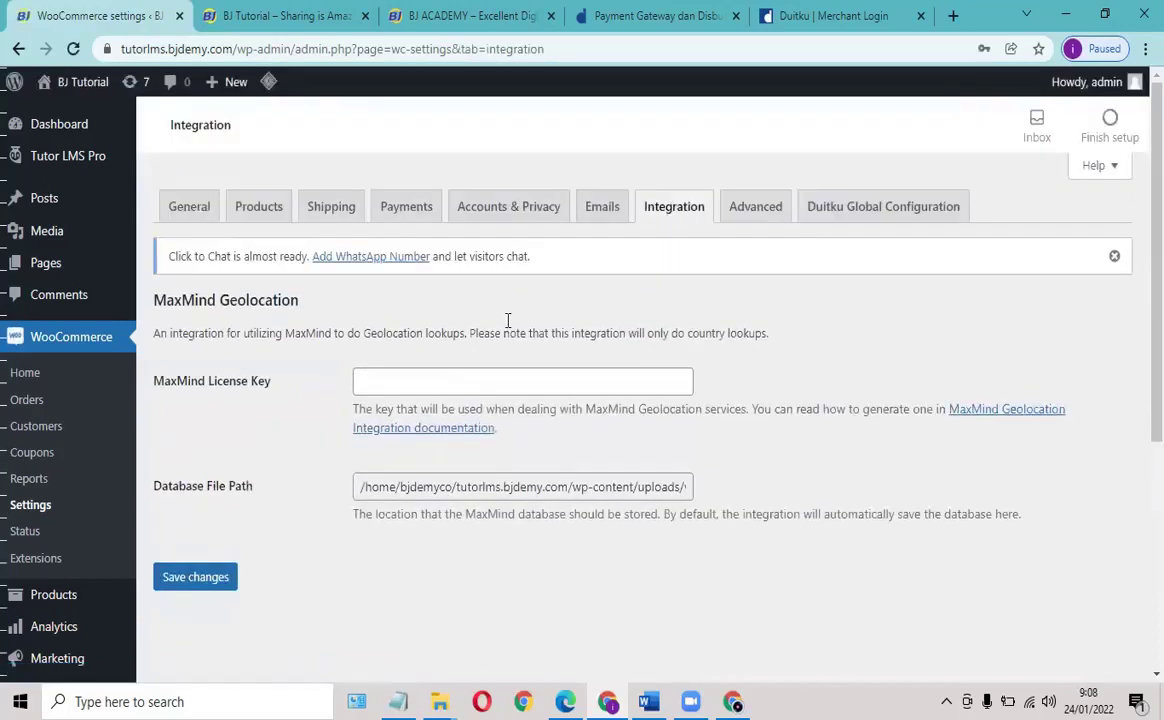
{"action": "left_click", "coordinate": [416, 219]}
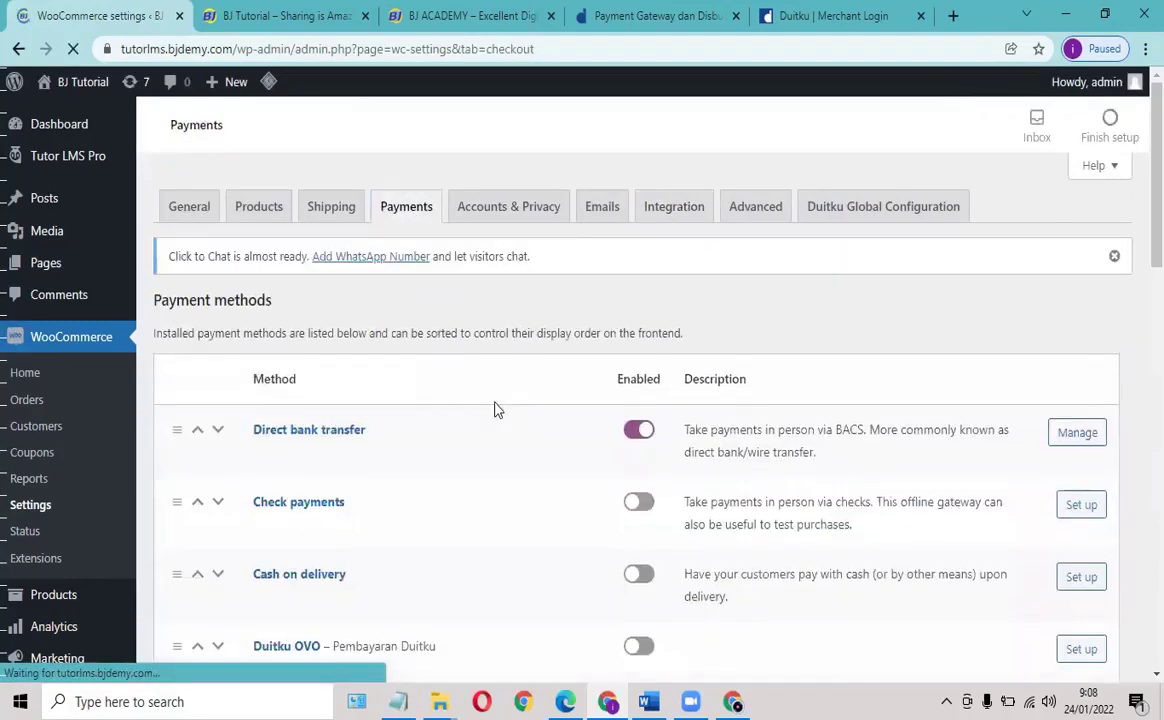
Switch on Duitku OVO, VA ATM Bersama, VA BNI and VA Mandiri Direct
{"action": "scroll", "coordinate": [448, 402], "scroll_direction": "down", "scroll_amount": 2}
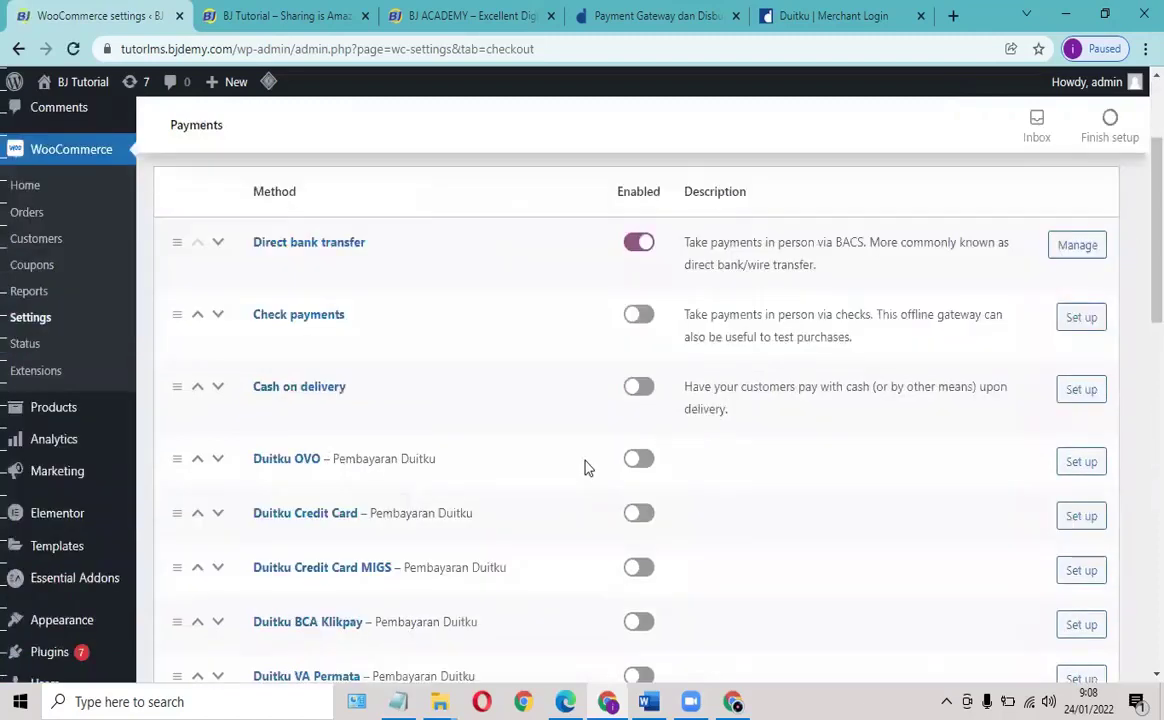
{"action": "left_click", "coordinate": [639, 459]}
{"action": "scroll", "coordinate": [331, 540], "scroll_direction": "down", "scroll_amount": 1}
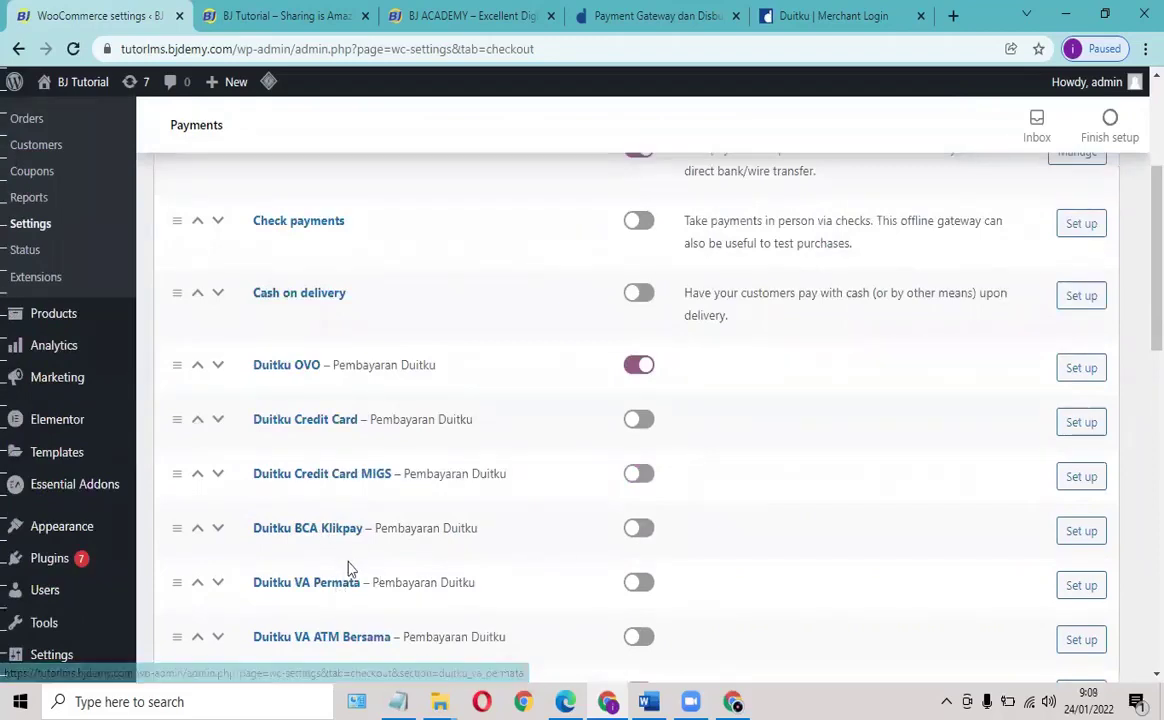
{"action": "scroll", "coordinate": [346, 560], "scroll_direction": "down", "scroll_amount": 1}
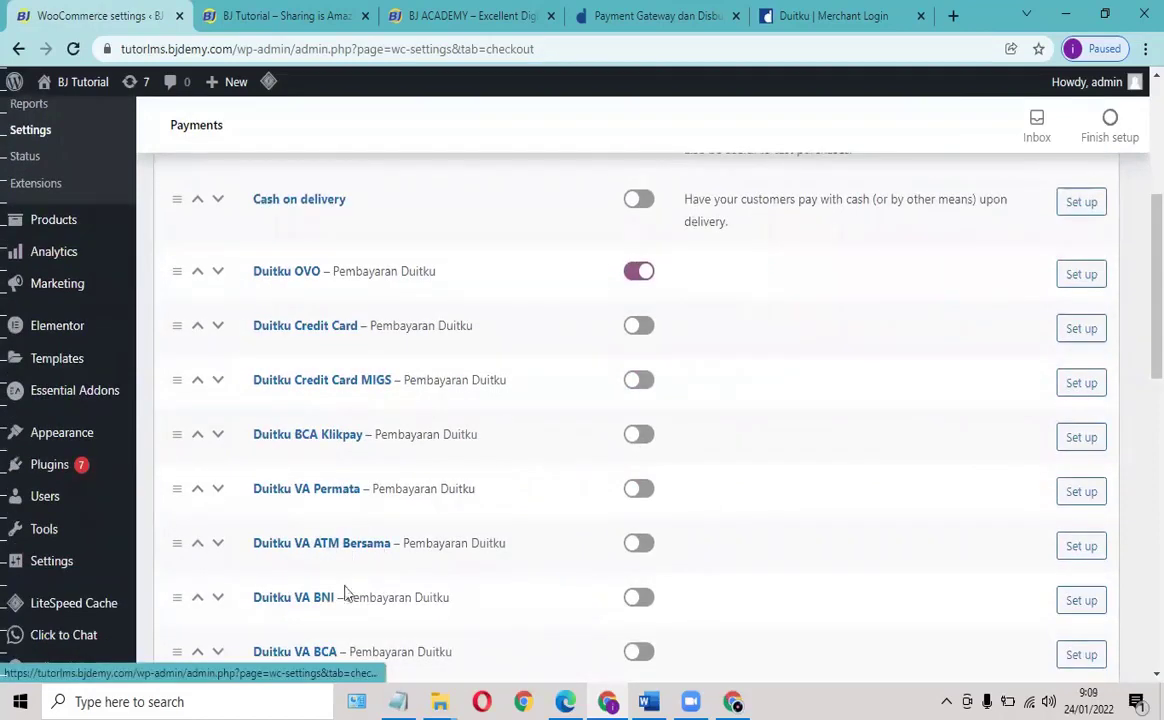
{"action": "left_click", "coordinate": [636, 546]}
{"action": "left_click", "coordinate": [640, 600]}
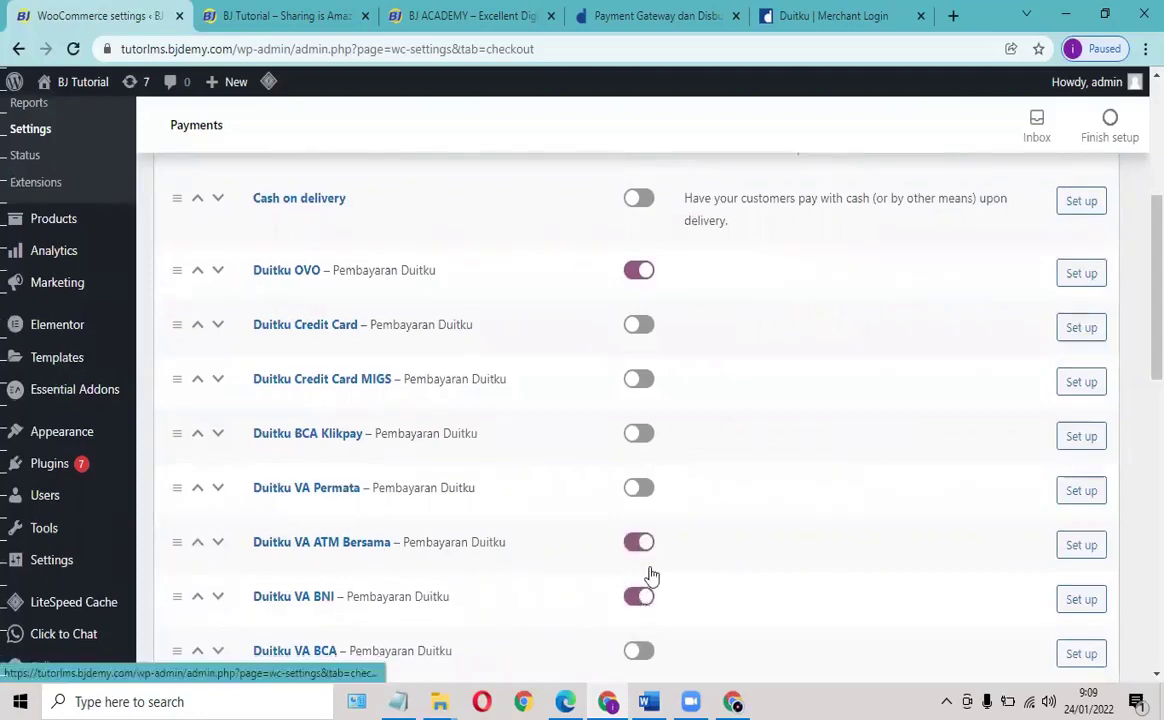
{"action": "scroll", "coordinate": [650, 572], "scroll_direction": "down", "scroll_amount": 2}
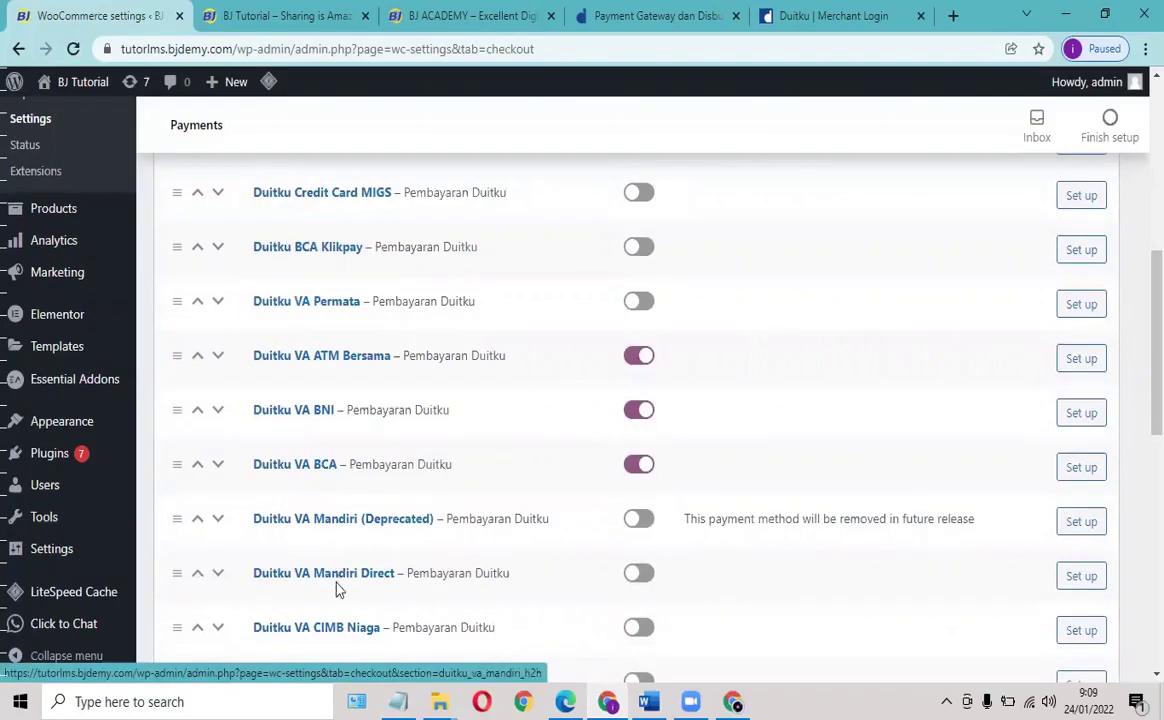
{"action": "left_click", "coordinate": [632, 578]}
Review the full payment methods list and save the changes
{"action": "scroll", "coordinate": [632, 570], "scroll_direction": "down", "scroll_amount": 3}
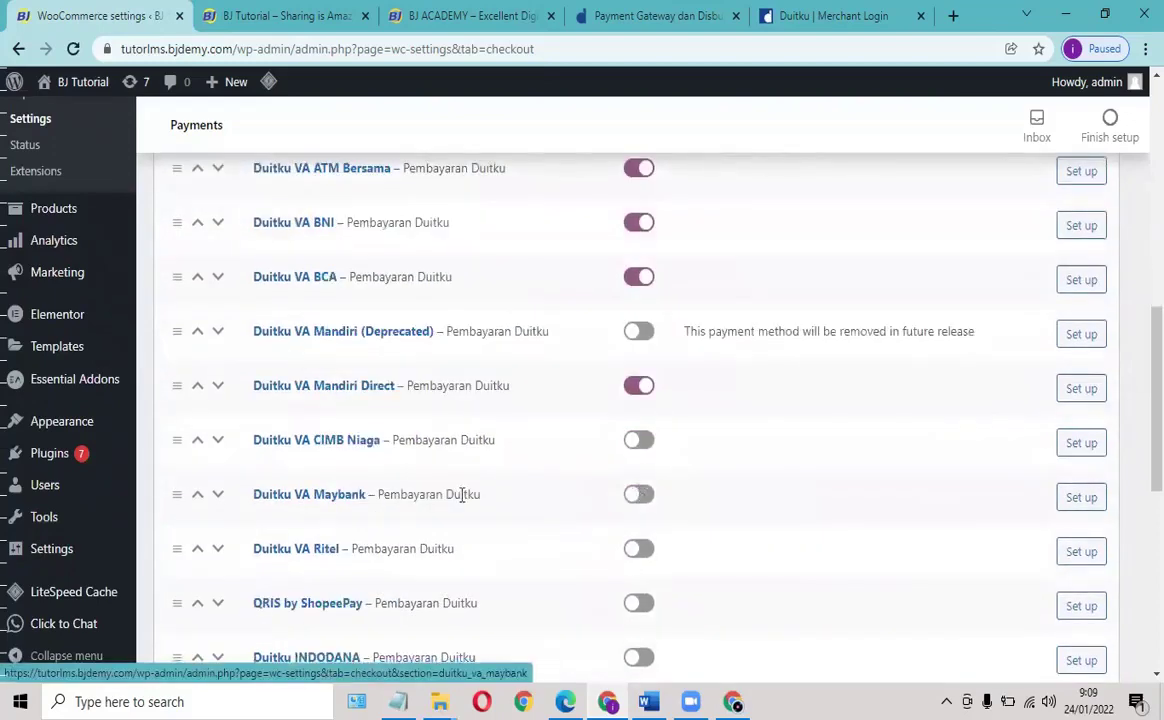
{"action": "scroll", "coordinate": [480, 520], "scroll_direction": "down", "scroll_amount": 3}
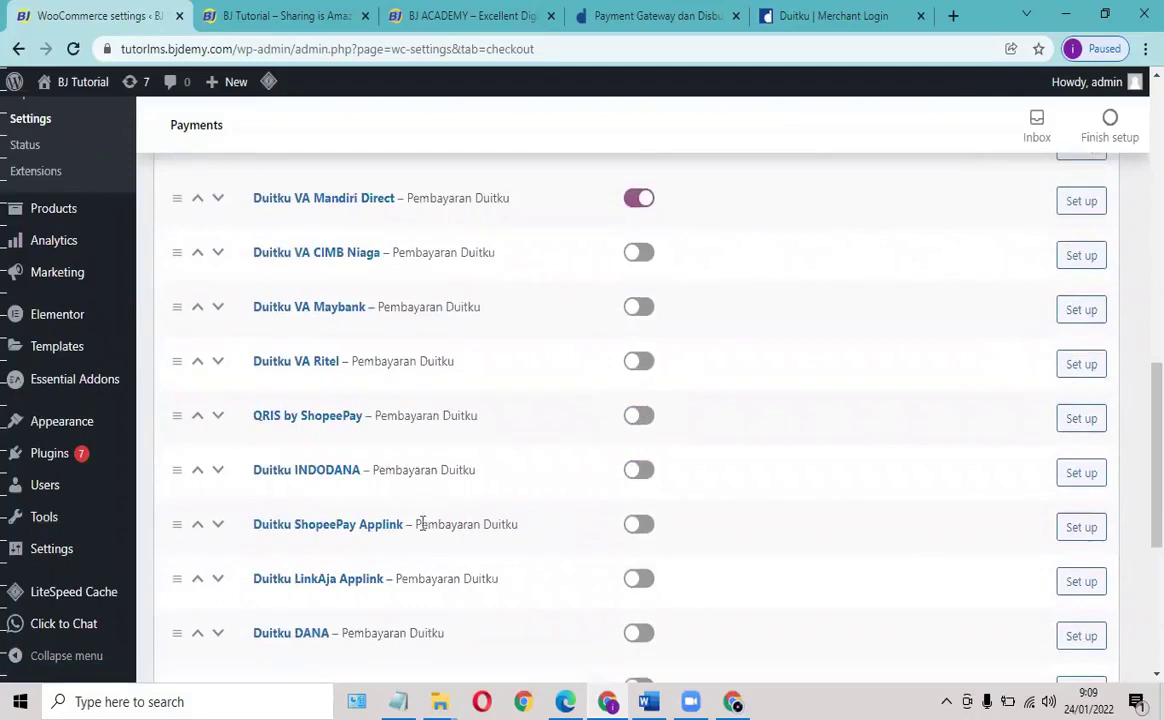
{"action": "scroll", "coordinate": [400, 515], "scroll_direction": "down", "scroll_amount": 3}
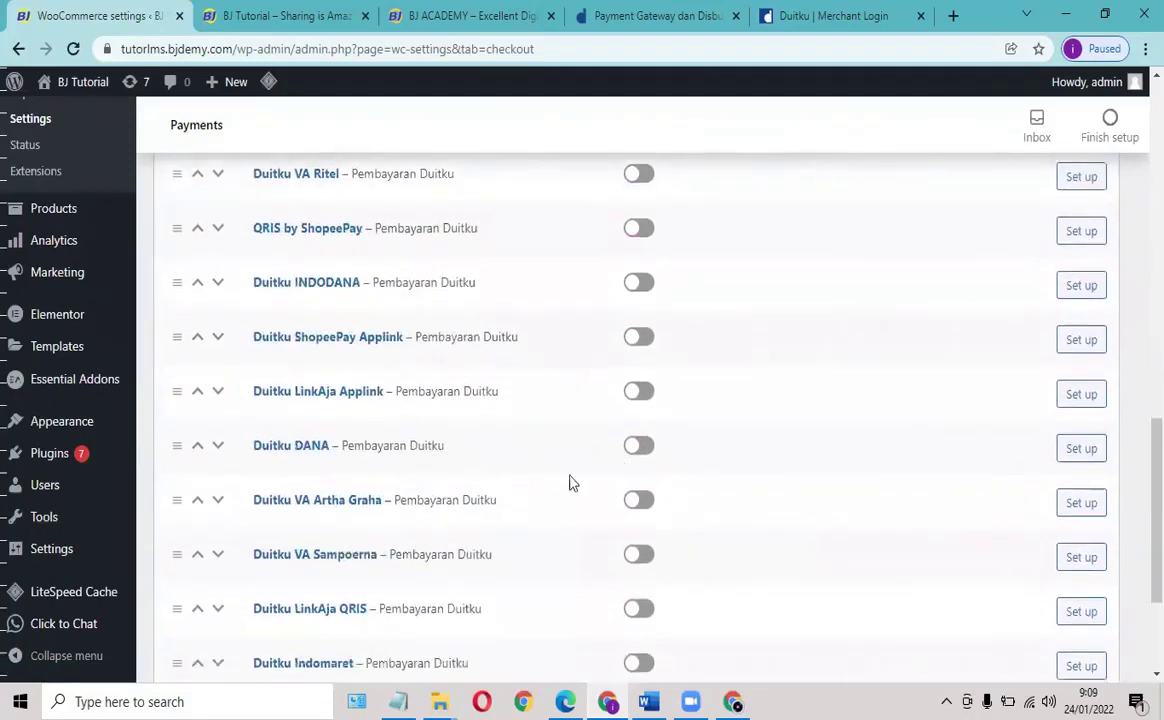
{"action": "scroll", "coordinate": [540, 484], "scroll_direction": "down", "scroll_amount": 2}
{"action": "scroll", "coordinate": [600, 435], "scroll_direction": "down", "scroll_amount": 2}
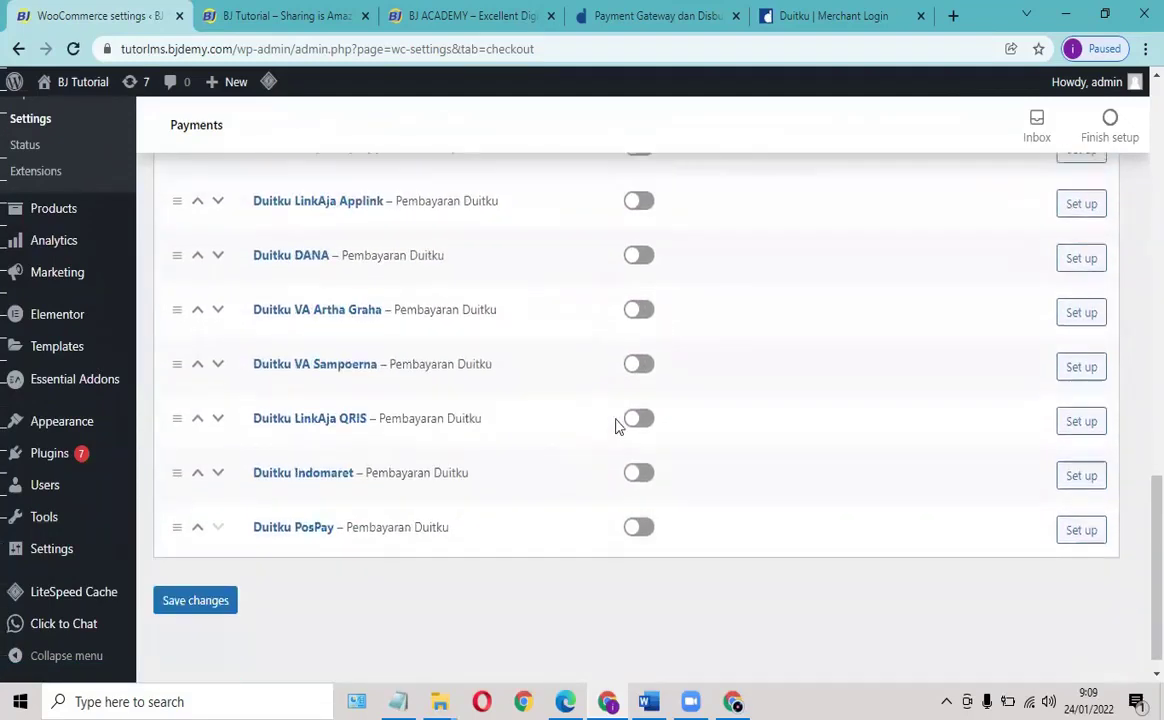
{"action": "scroll", "coordinate": [627, 438], "scroll_direction": "up", "scroll_amount": 15}
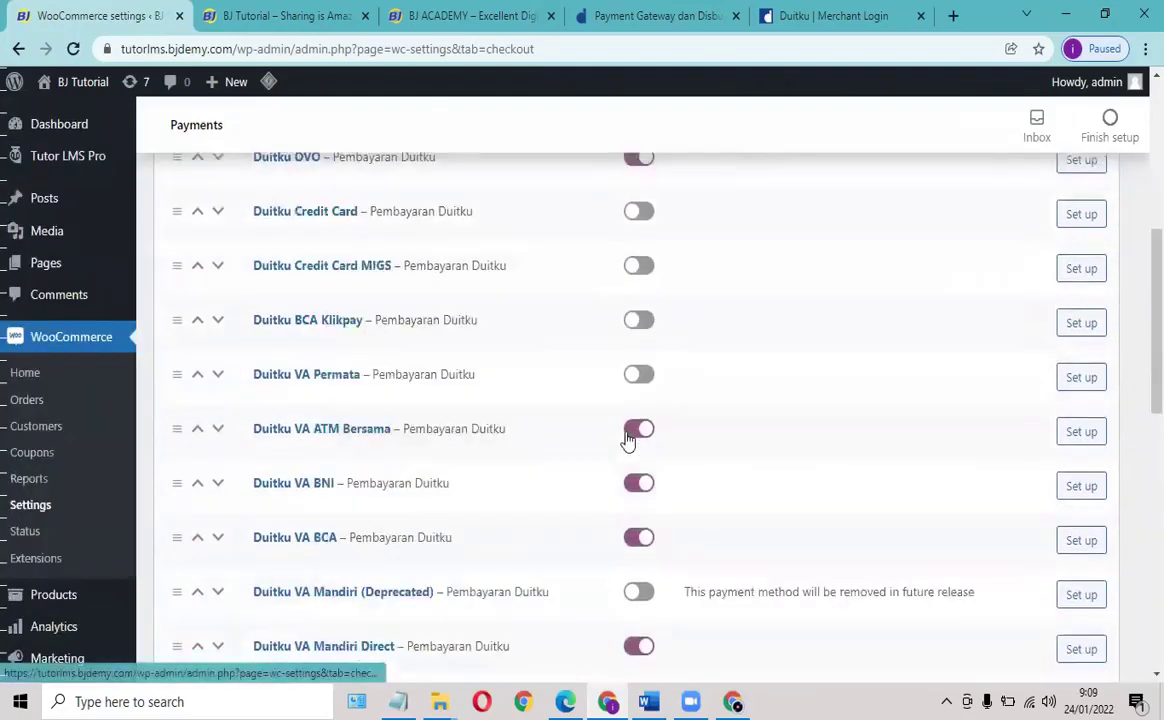
{"action": "scroll", "coordinate": [627, 438], "scroll_direction": "up", "scroll_amount": 2}
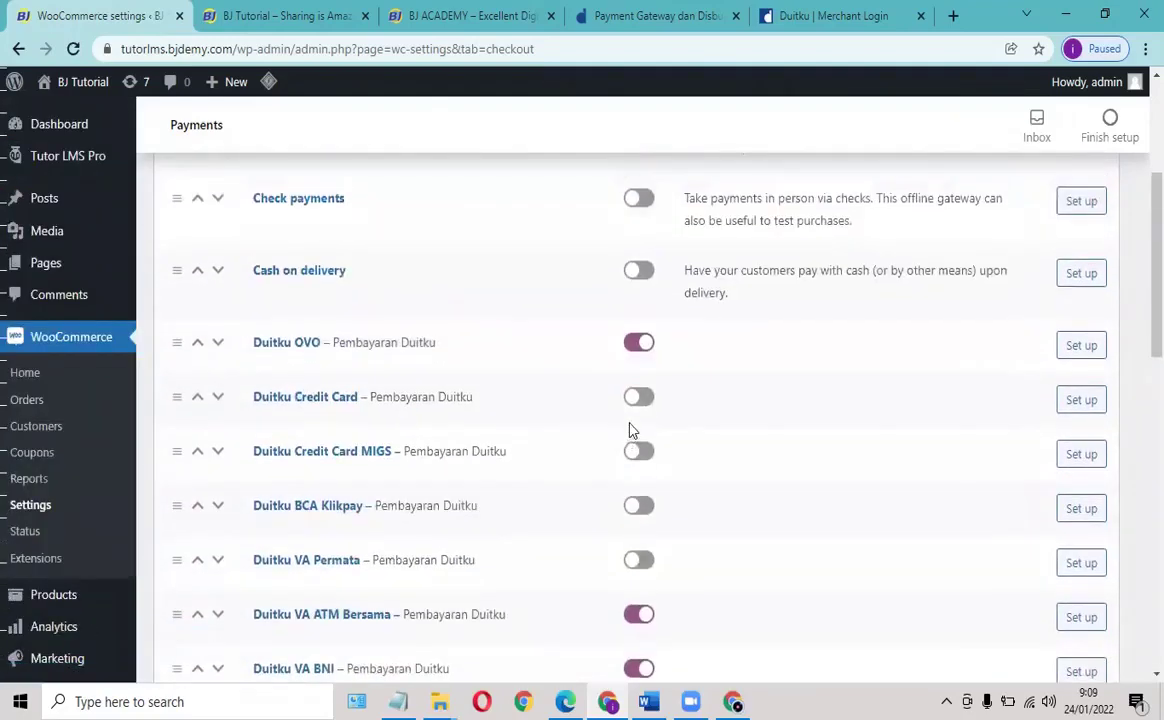
{"action": "scroll", "coordinate": [640, 415], "scroll_direction": "down", "scroll_amount": 5}
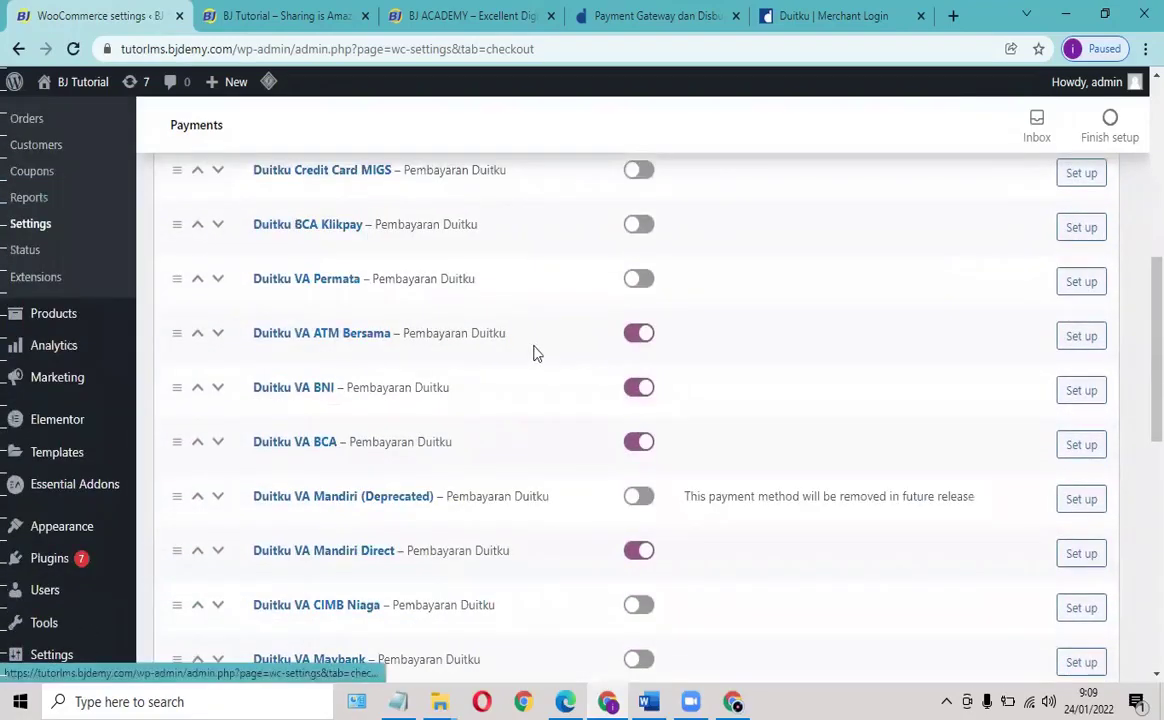
{"action": "scroll", "coordinate": [560, 355], "scroll_direction": "up", "scroll_amount": 4}
{"action": "scroll", "coordinate": [550, 359], "scroll_direction": "up", "scroll_amount": 1}
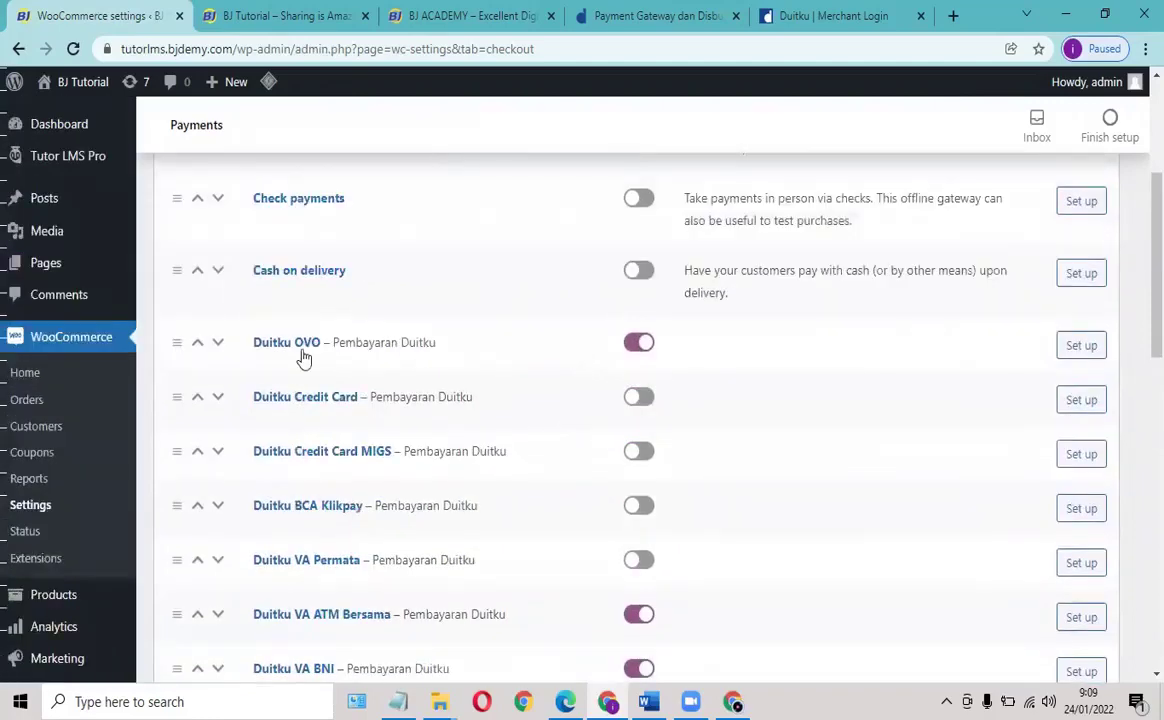
{"action": "scroll", "coordinate": [462, 278], "scroll_direction": "up", "scroll_amount": 2}
{"action": "scroll", "coordinate": [462, 278], "scroll_direction": "up", "scroll_amount": 2}
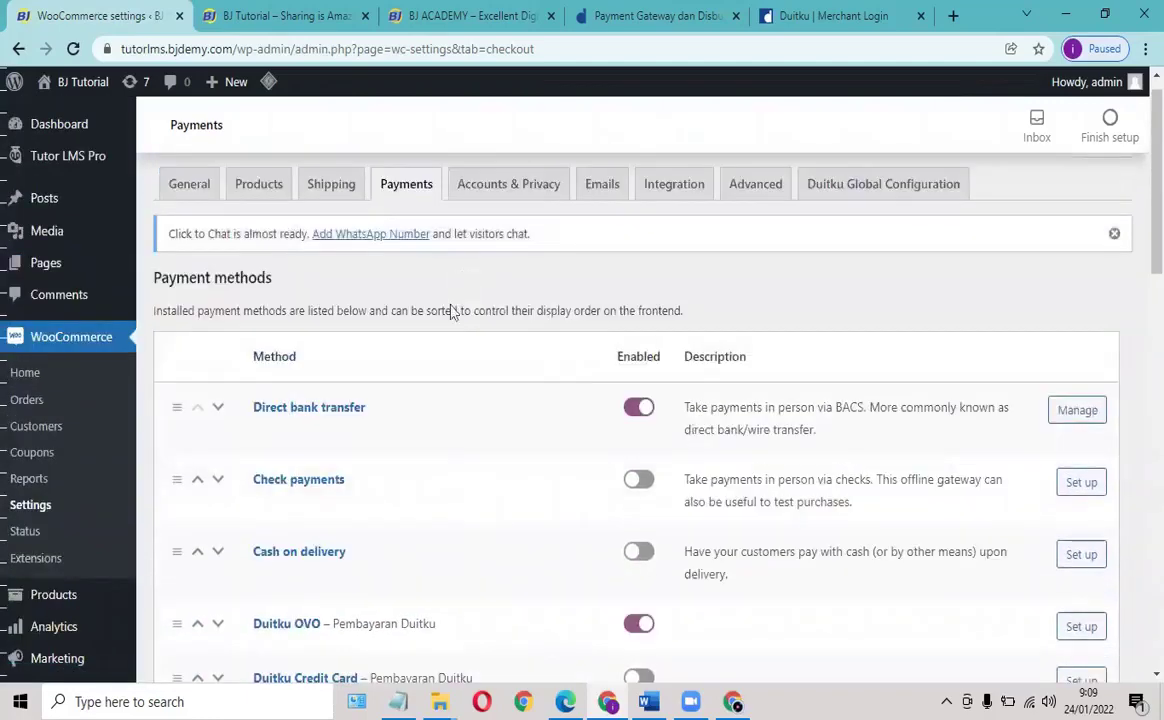
{"action": "scroll", "coordinate": [626, 372], "scroll_direction": "down", "scroll_amount": 3}
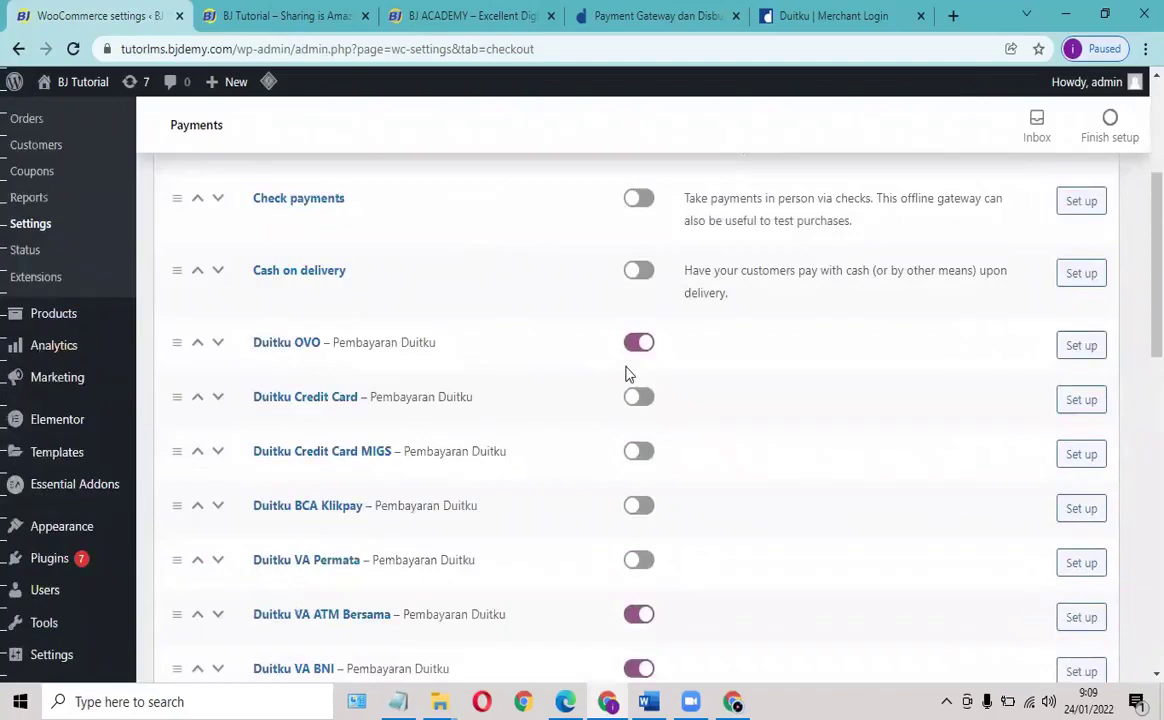
{"action": "scroll", "coordinate": [626, 373], "scroll_direction": "down", "scroll_amount": 2}
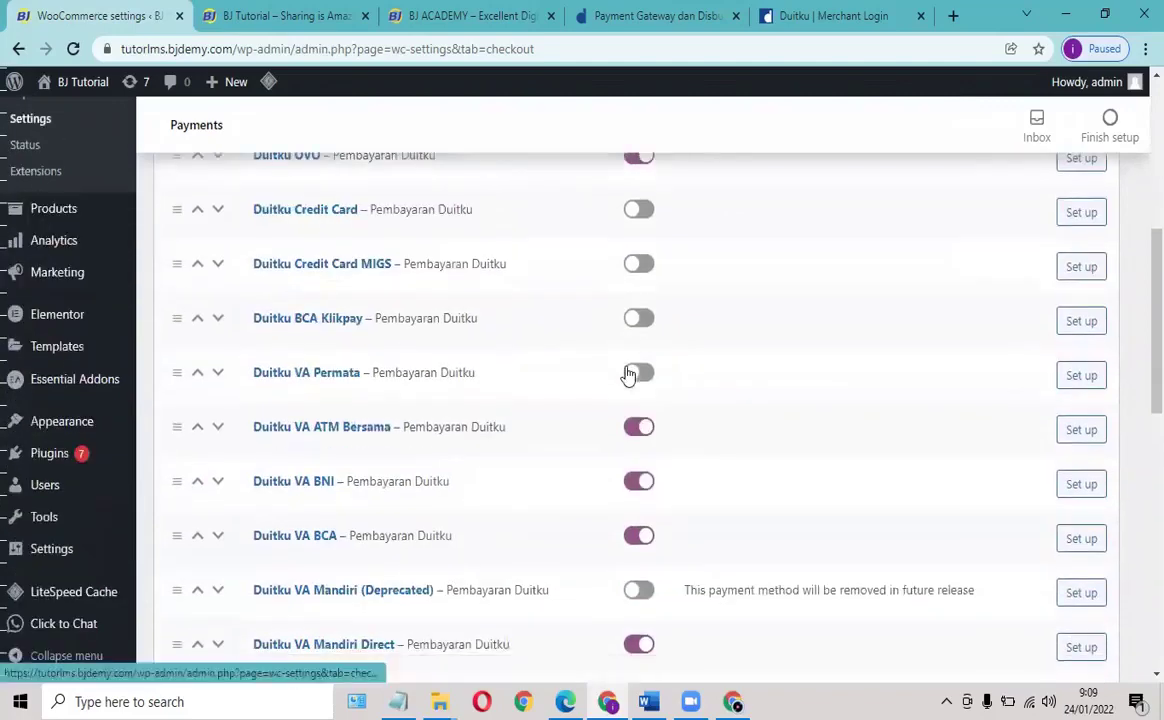
{"action": "scroll", "coordinate": [626, 373], "scroll_direction": "down", "scroll_amount": 9}
{"action": "scroll", "coordinate": [626, 373], "scroll_direction": "up", "scroll_amount": 6}
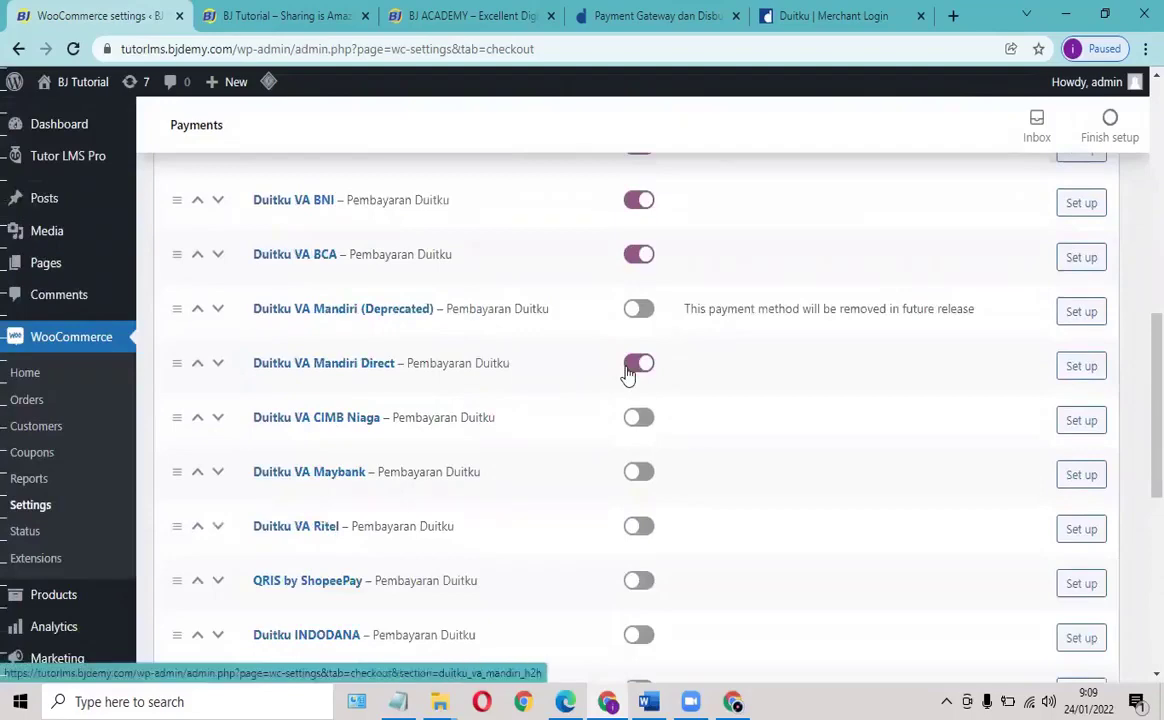
{"action": "scroll", "coordinate": [686, 351], "scroll_direction": "up", "scroll_amount": 8}
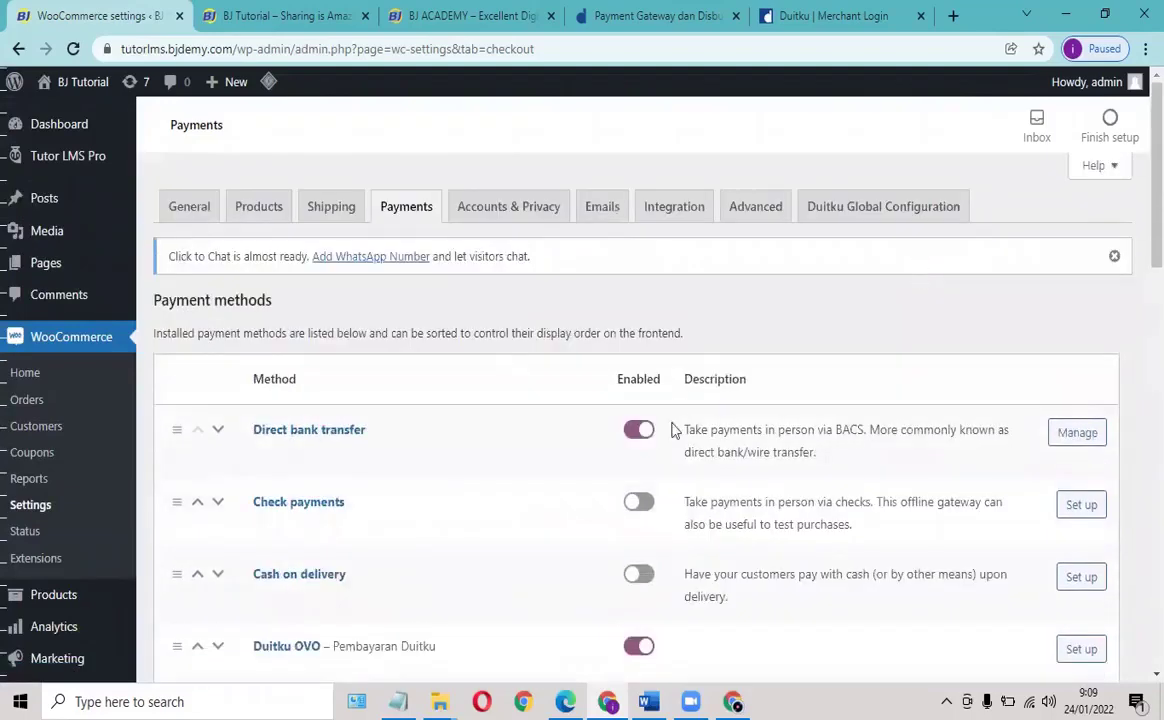
{"action": "scroll", "coordinate": [312, 543], "scroll_direction": "down", "scroll_amount": 12}
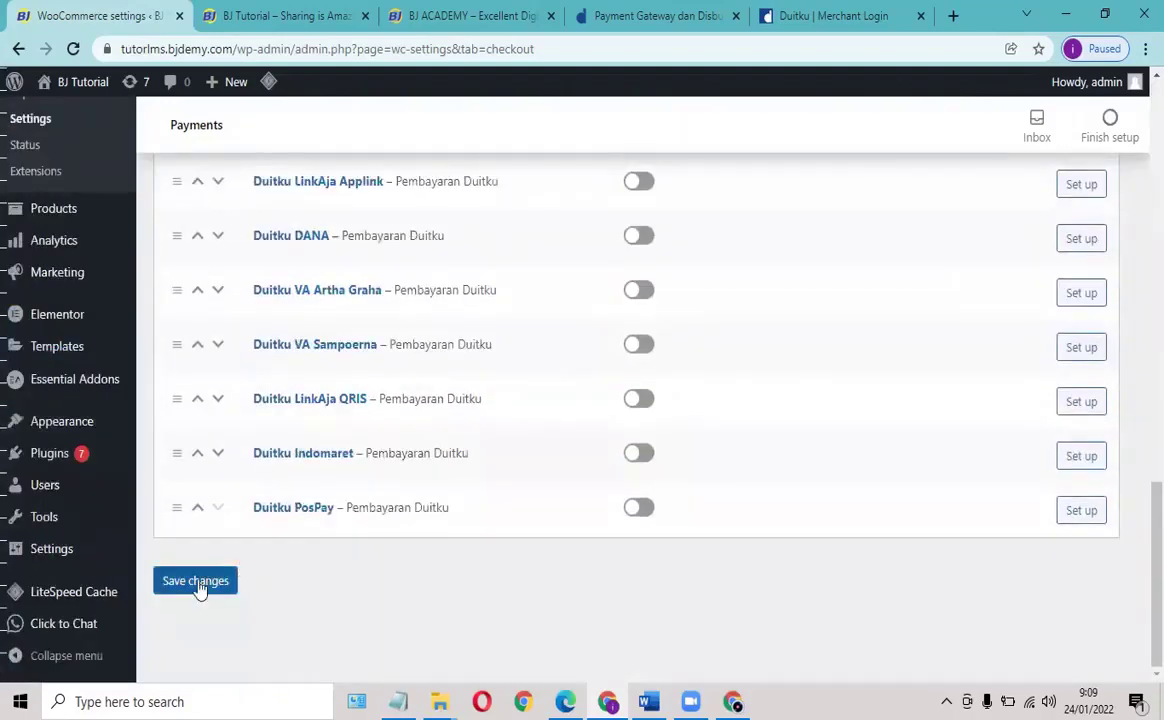
{"action": "left_click", "coordinate": [199, 584]}
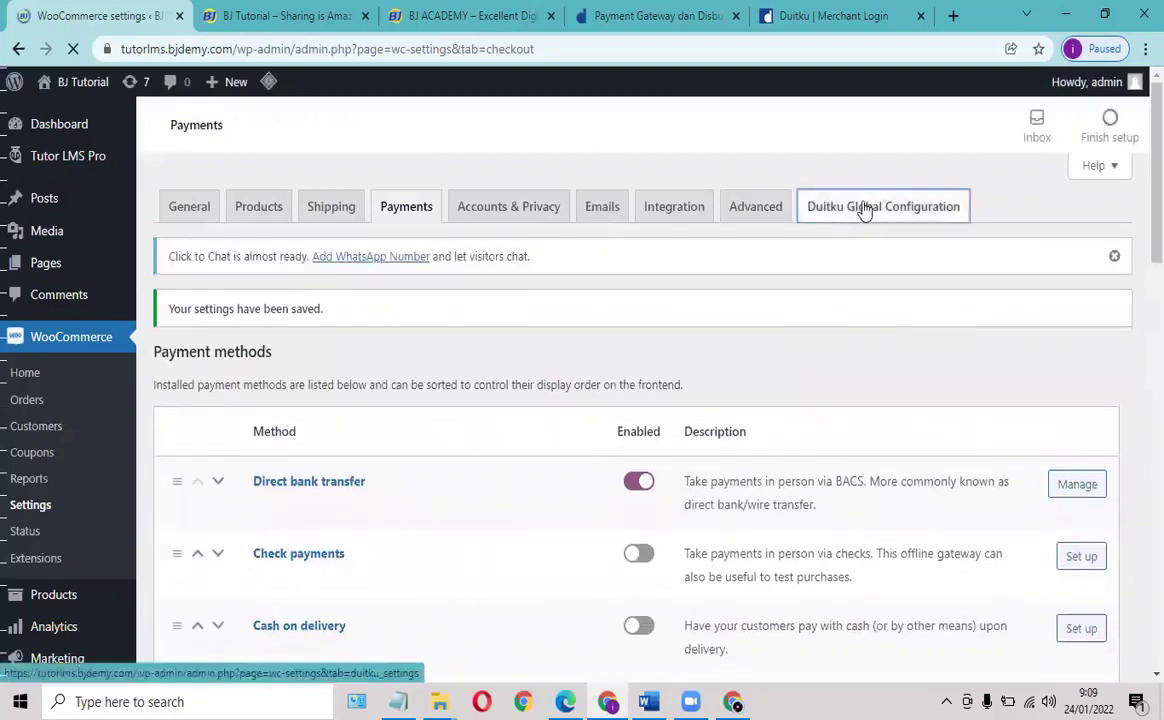
Paste the sandbox project's merchant code into Duitku Global Configuration's Merchant Code
{"action": "left_click", "coordinate": [864, 208]}
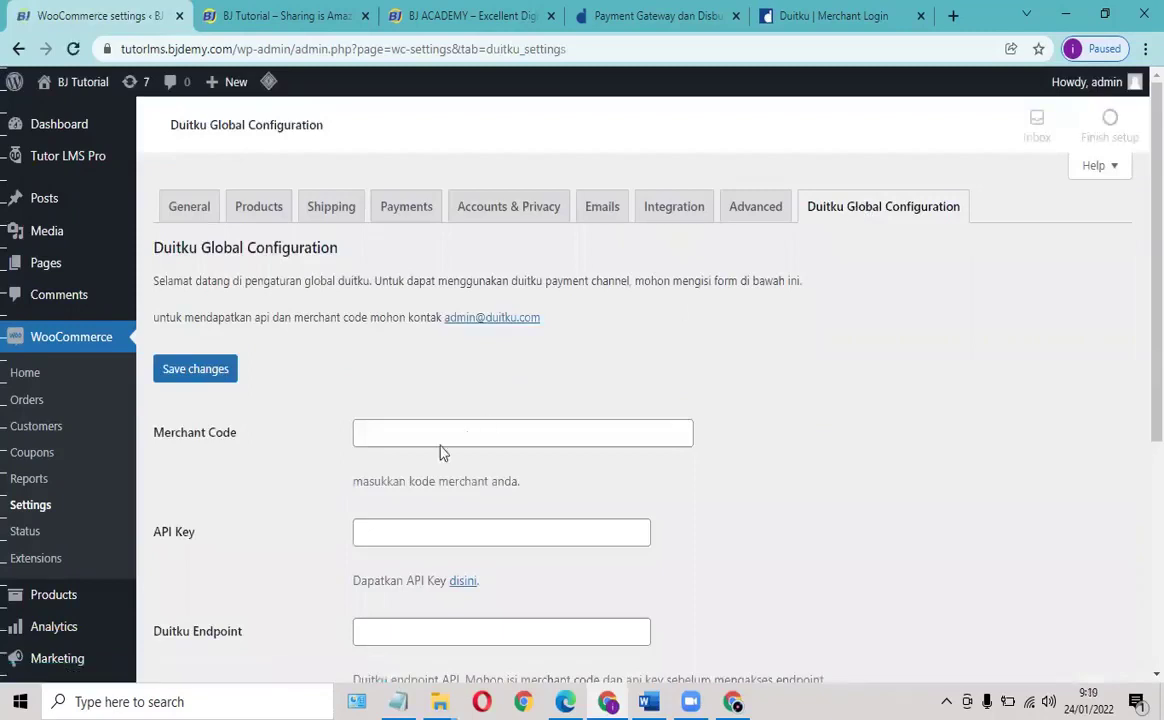
{"action": "left_click", "coordinate": [730, 700]}
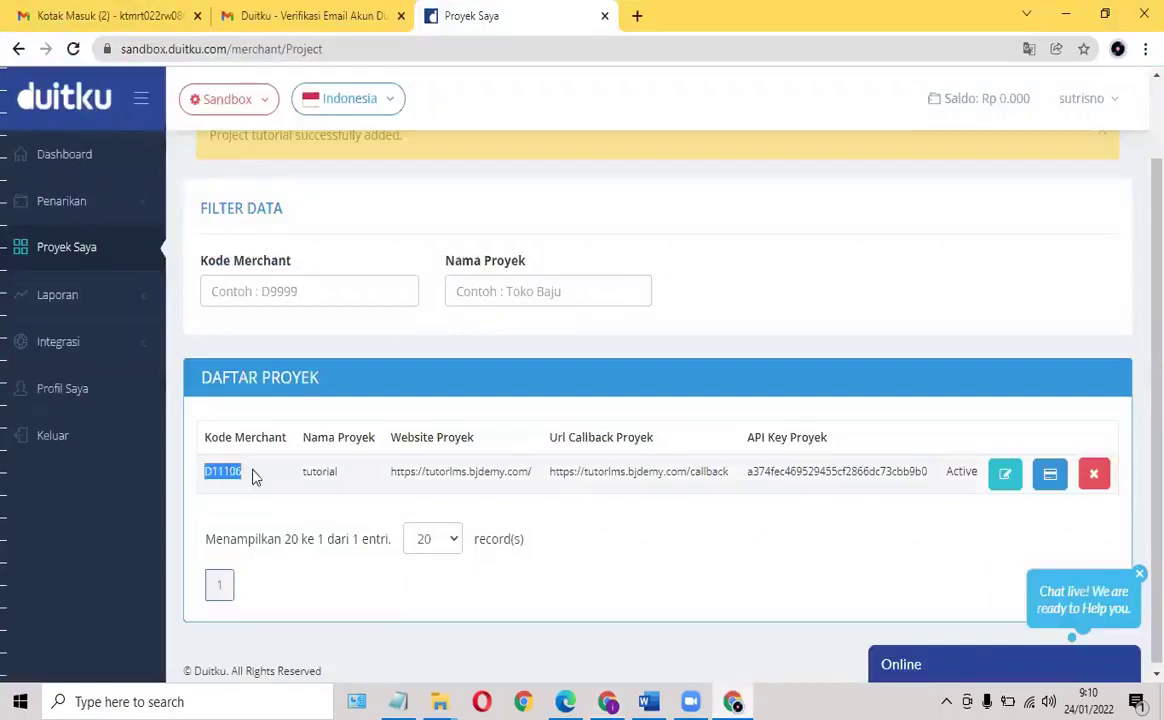
{"action": "left_click", "coordinate": [608, 700]}
{"action": "left_click", "coordinate": [378, 490]}
{"action": "type", "text": "D11106"}
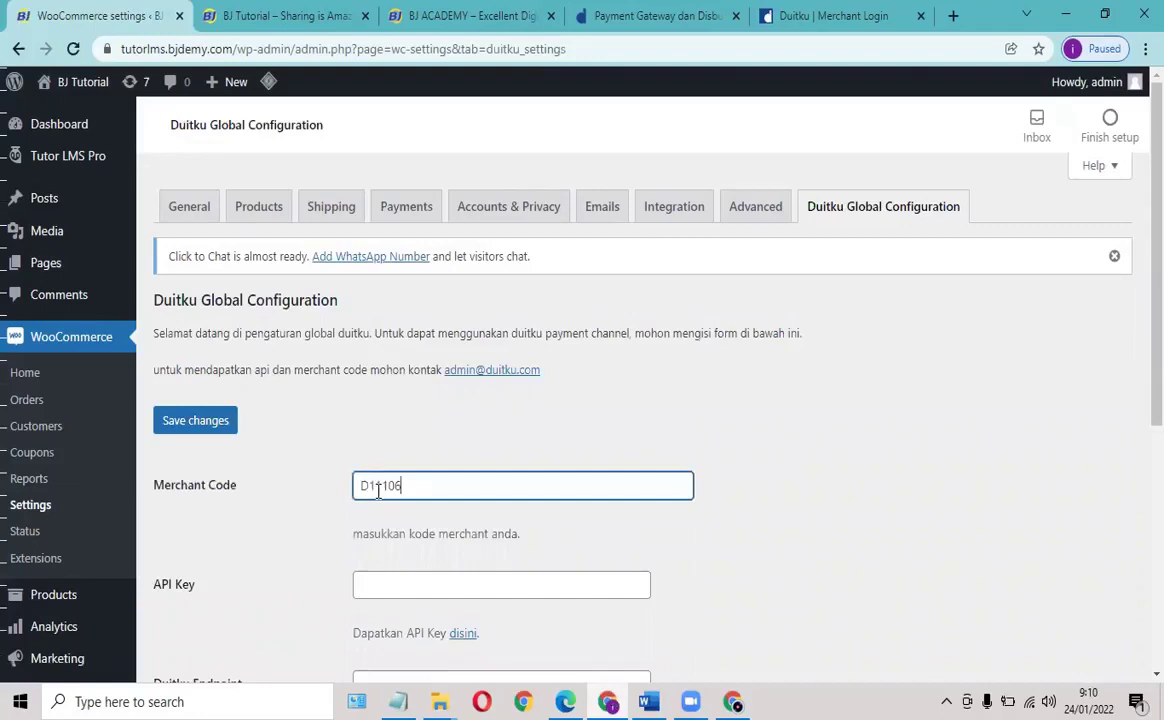
{"action": "left_click", "coordinate": [330, 579]}
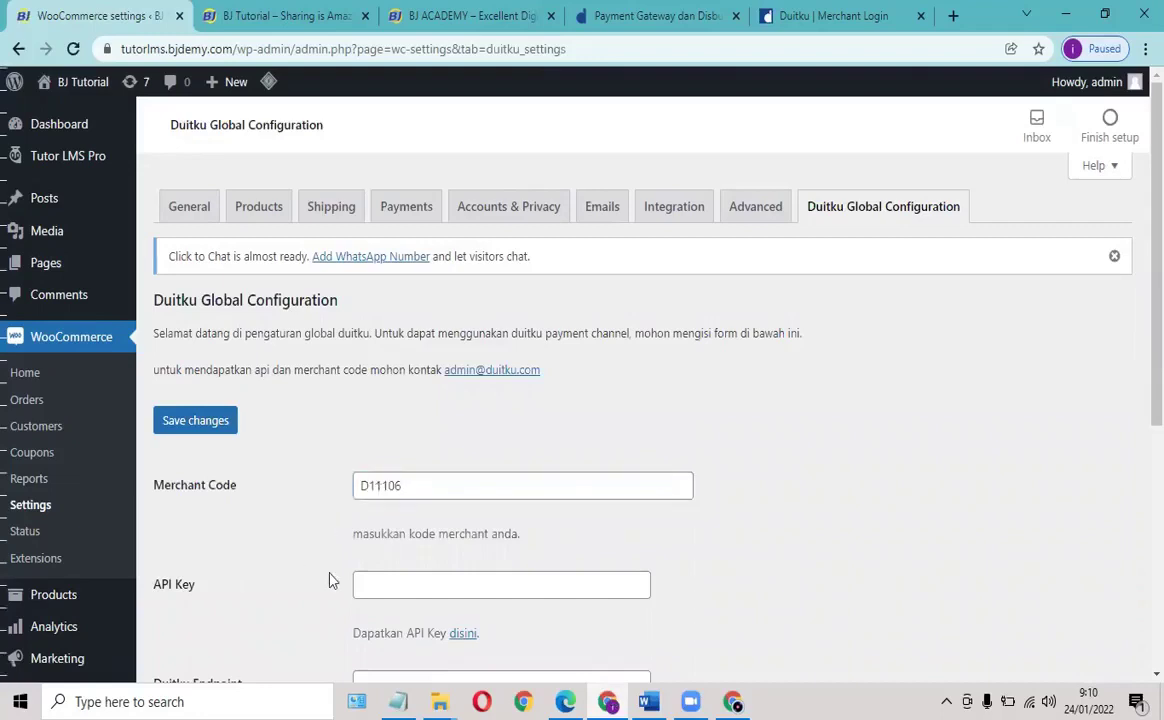
Copy the project's API key from the Duitku sandbox dashboard into the API Key field
{"action": "left_click", "coordinate": [464, 636]}
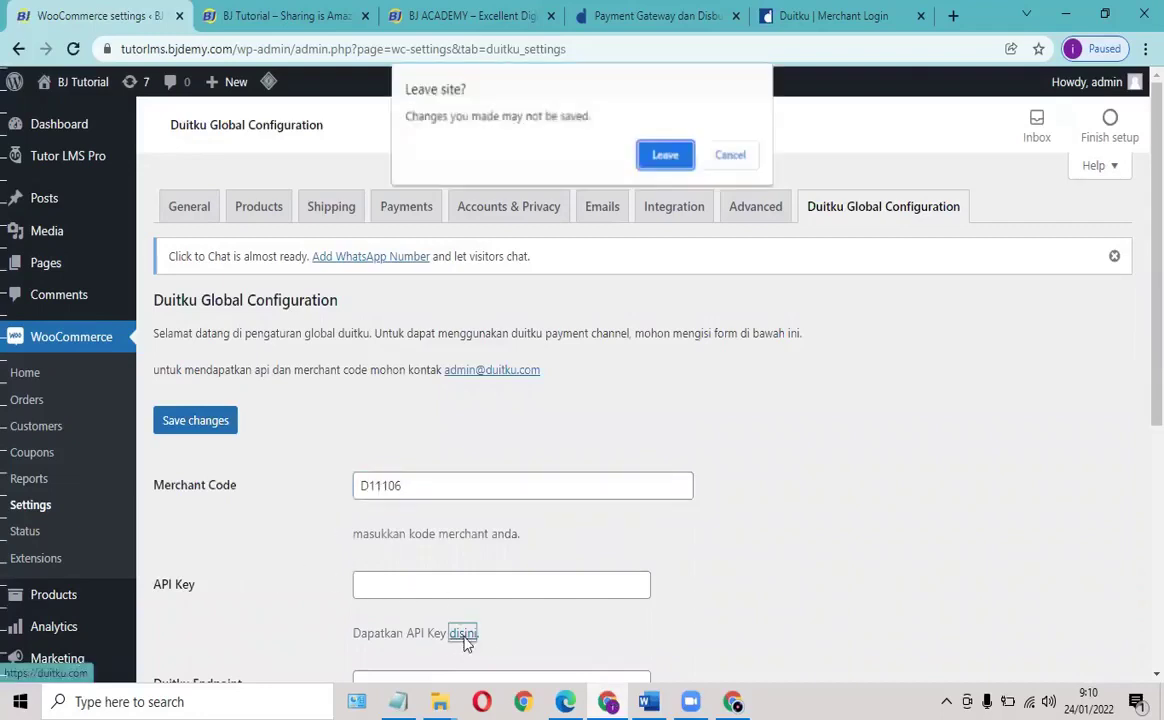
{"action": "left_click", "coordinate": [731, 155]}
{"action": "scroll", "coordinate": [528, 572], "scroll_direction": "down", "scroll_amount": 2}
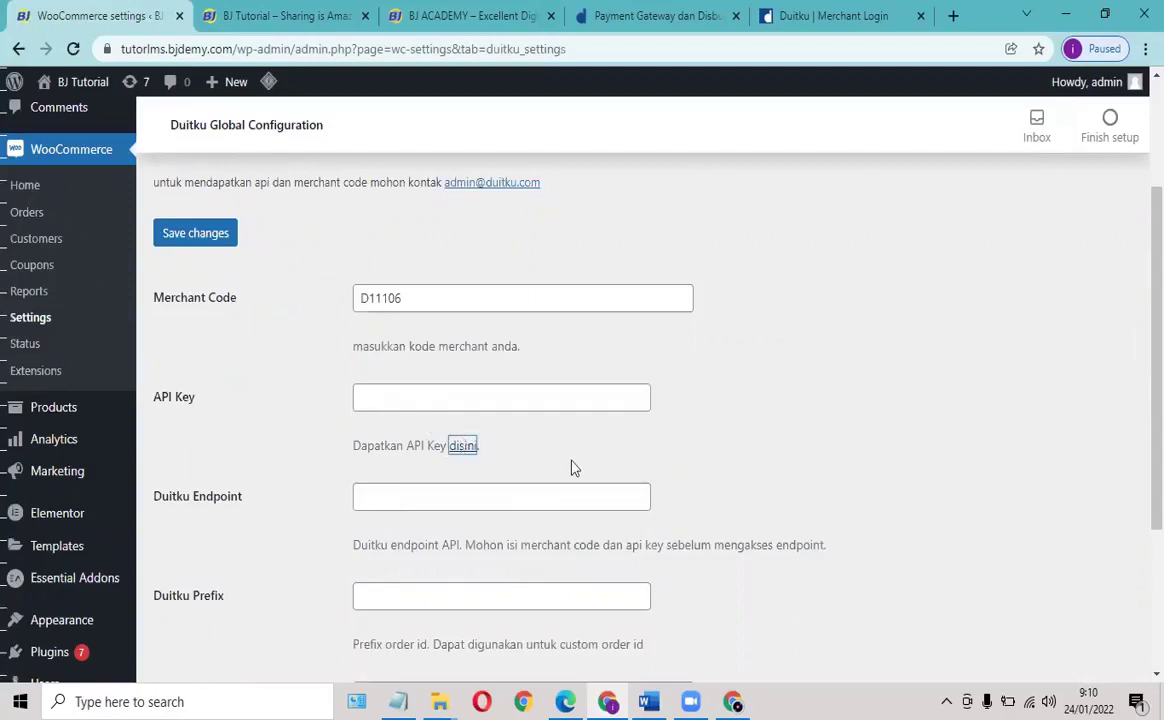
{"action": "left_click", "coordinate": [608, 701]}
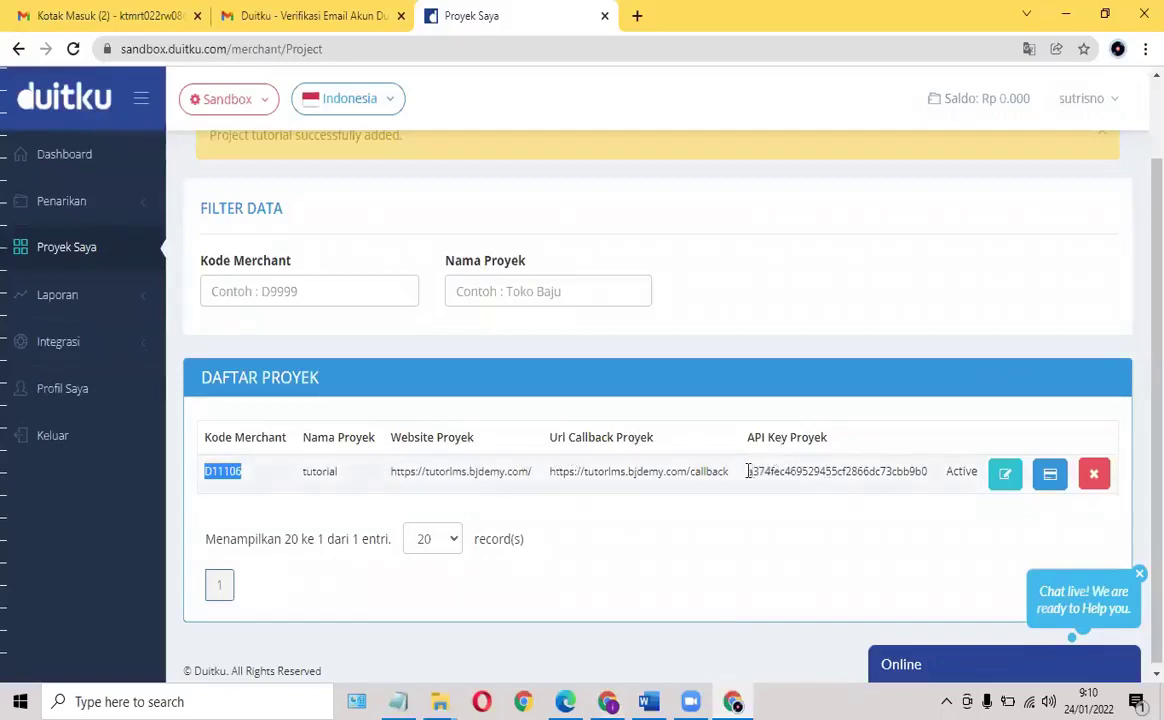
{"action": "double_click", "coordinate": [900, 470]}
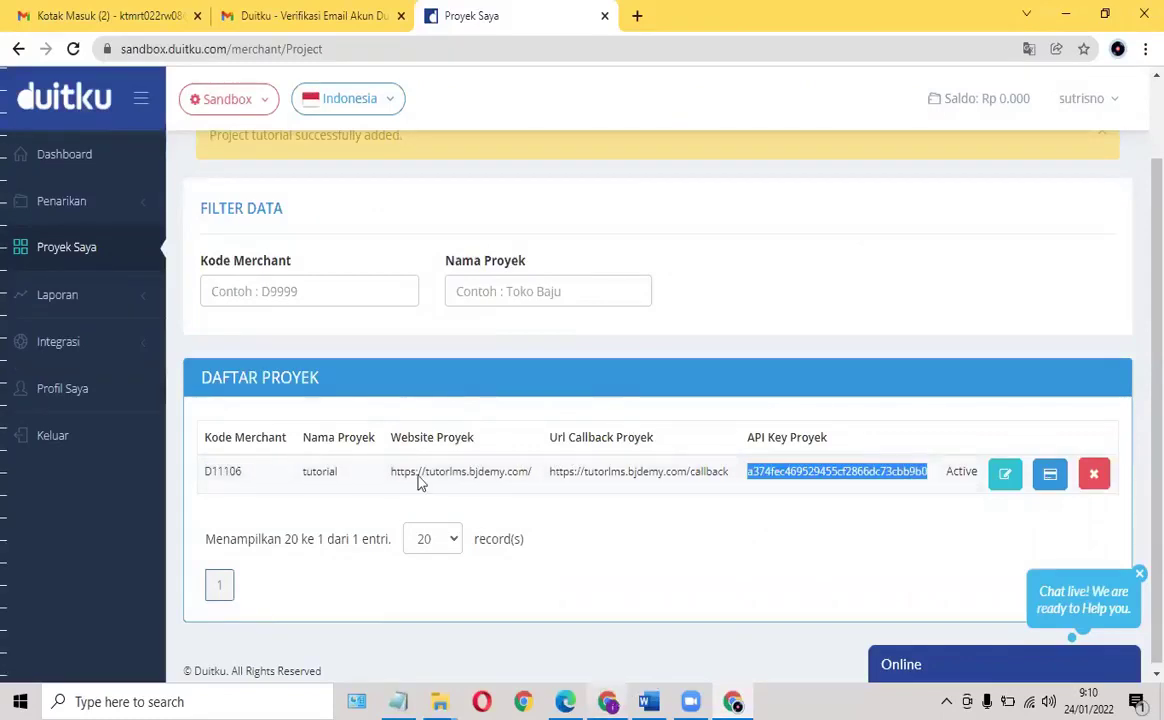
{"action": "key", "text": "alt+Tab"}
{"action": "left_click", "coordinate": [376, 396]}
{"action": "key", "text": "ctrl+v"}
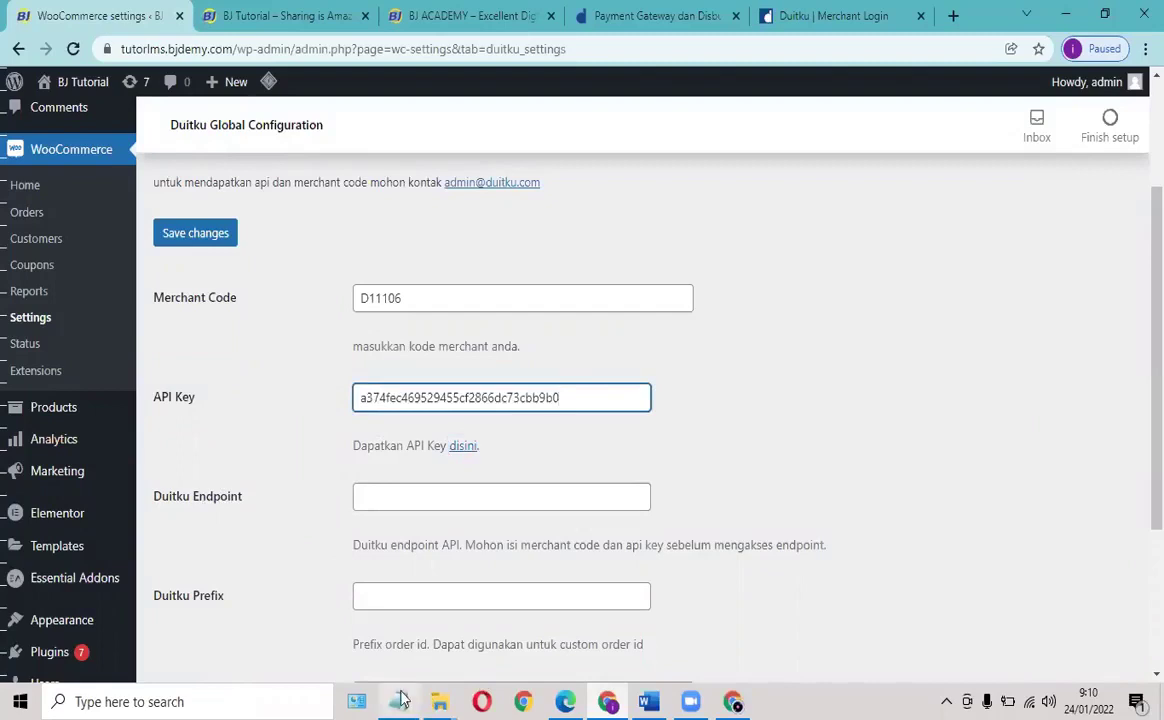
Paste the passport.duitku.com webapi endpoint from the notes into Duitku Endpoint
{"action": "key", "text": "alt+Tab"}
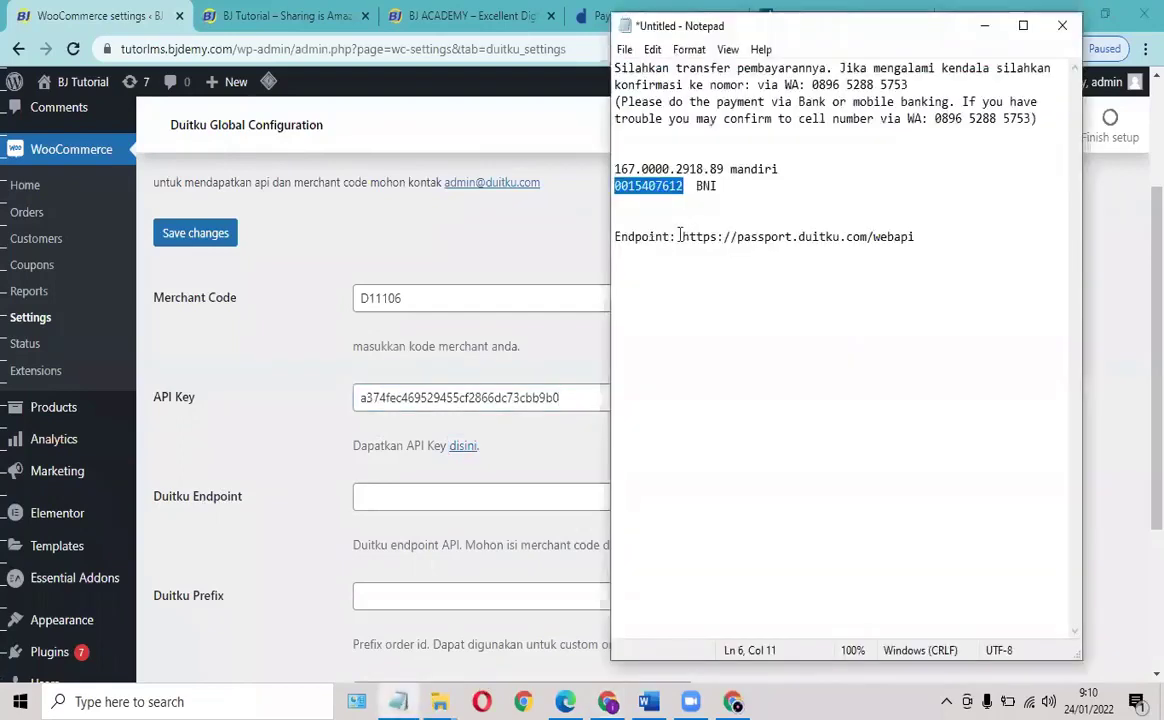
{"action": "left_click_drag", "start_coordinate": [680, 236], "coordinate": [927, 235]}
{"action": "key", "text": "ctrl+c"}
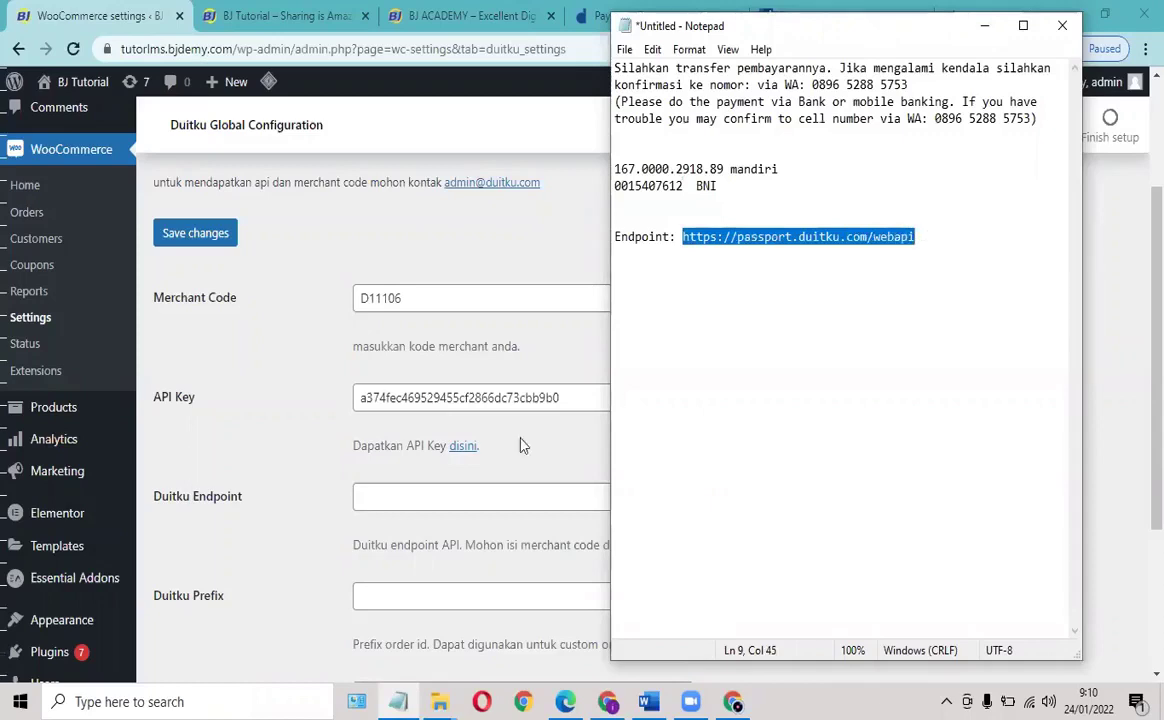
{"action": "left_click", "coordinate": [408, 491]}
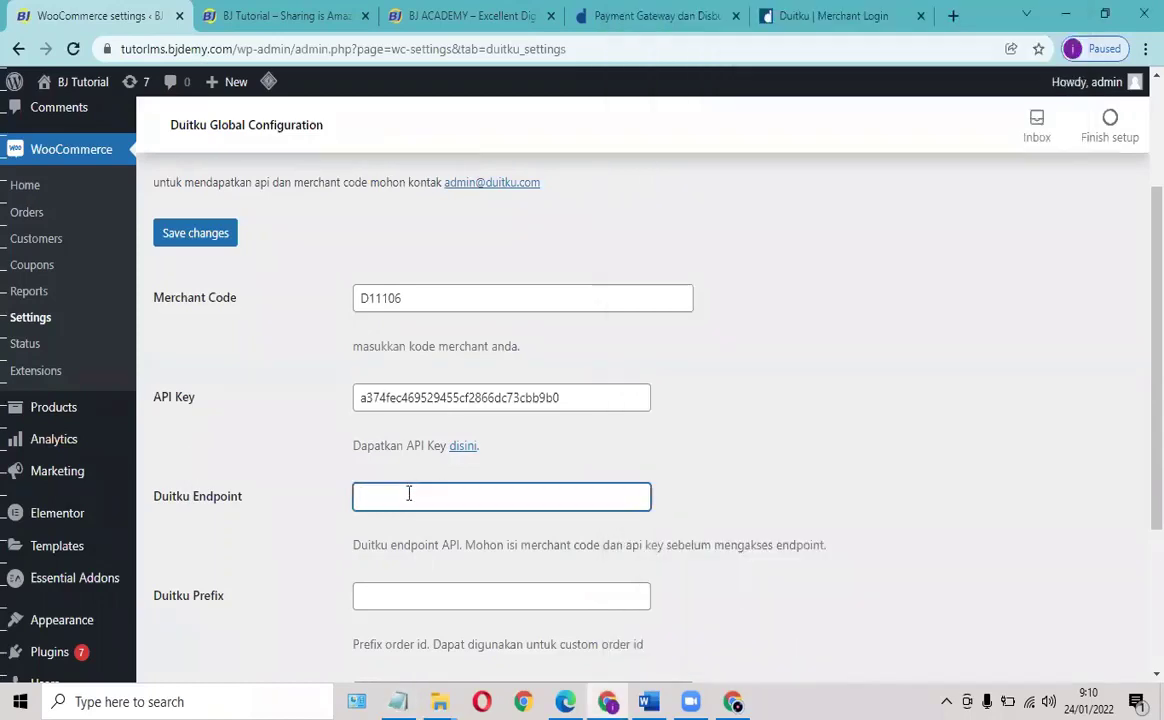
{"action": "key", "text": "ctrl+v"}
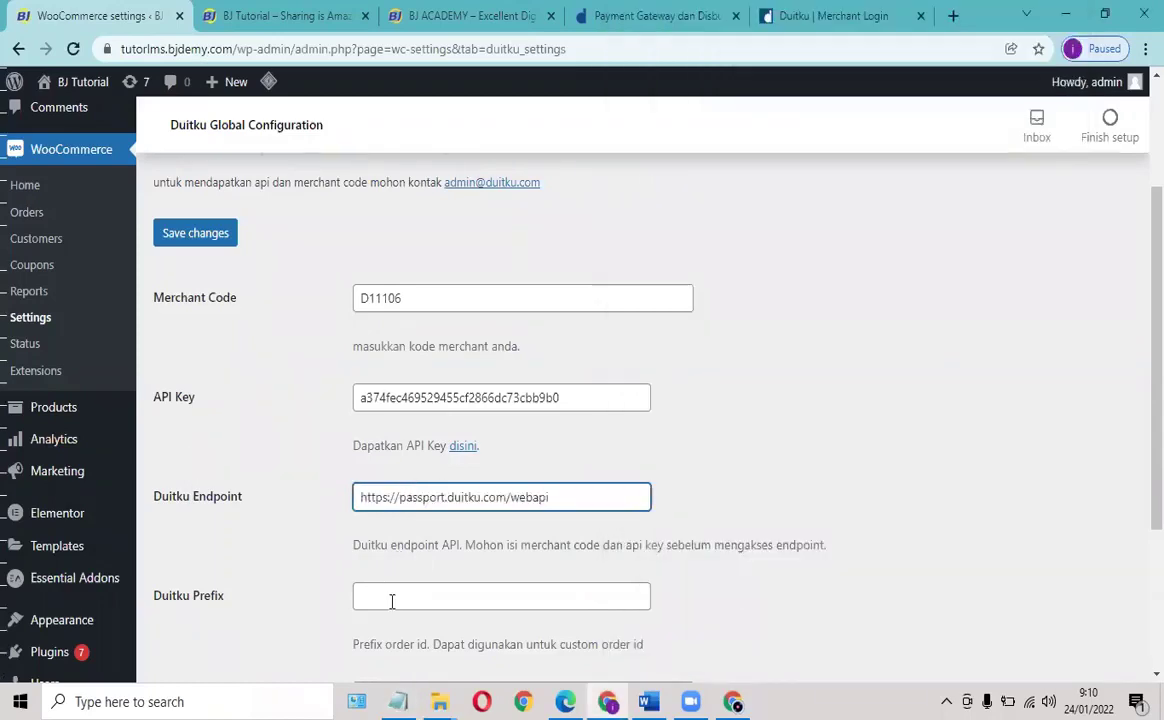
Save the Duitku global configuration and return to the payment methods list
{"action": "scroll", "coordinate": [392, 601], "scroll_direction": "down", "scroll_amount": 3}
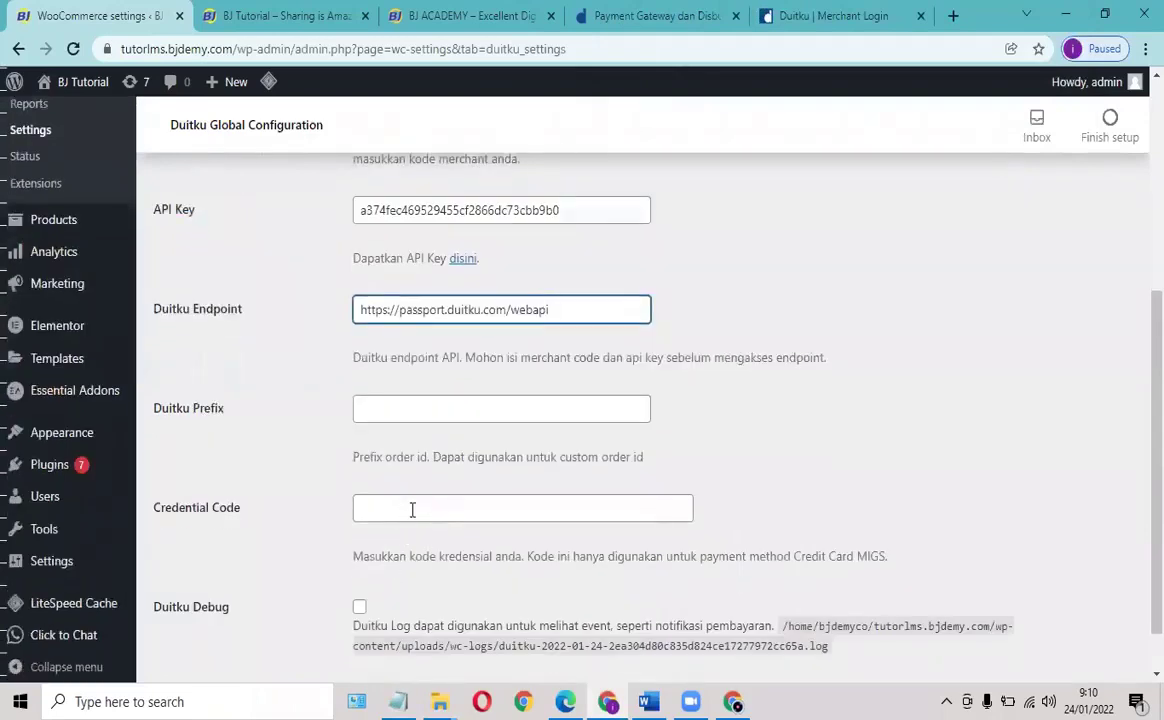
{"action": "scroll", "coordinate": [400, 530], "scroll_direction": "down", "scroll_amount": 1}
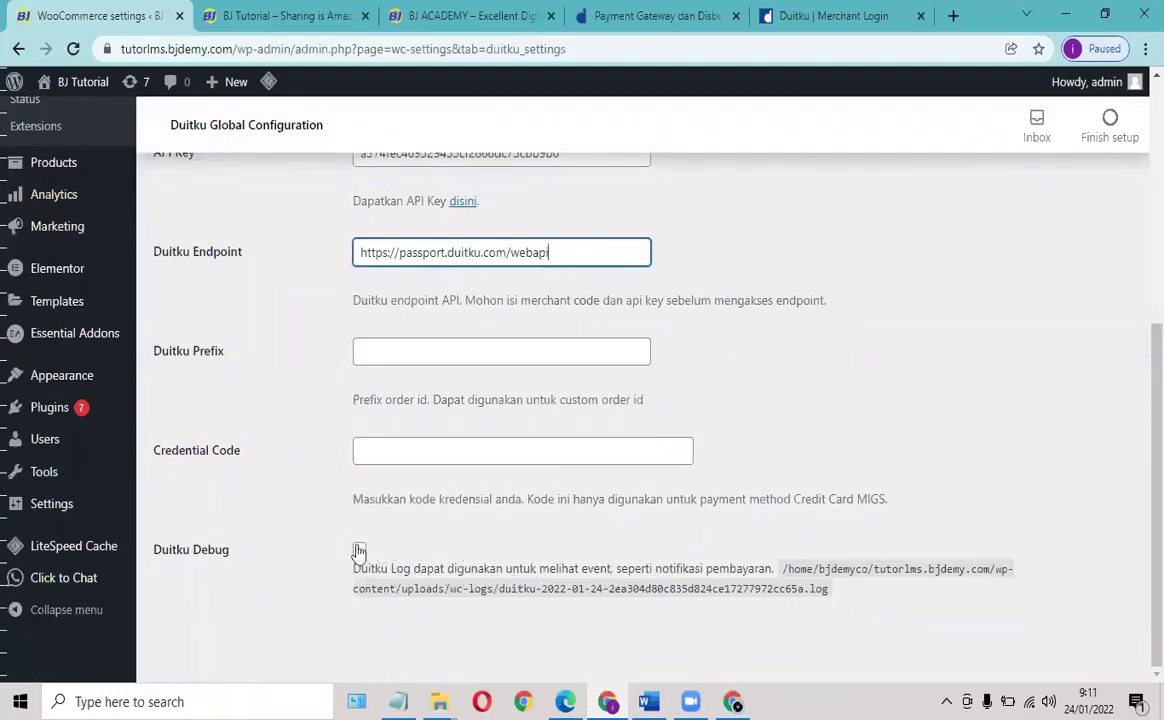
{"action": "scroll", "coordinate": [410, 500], "scroll_direction": "up", "scroll_amount": 5}
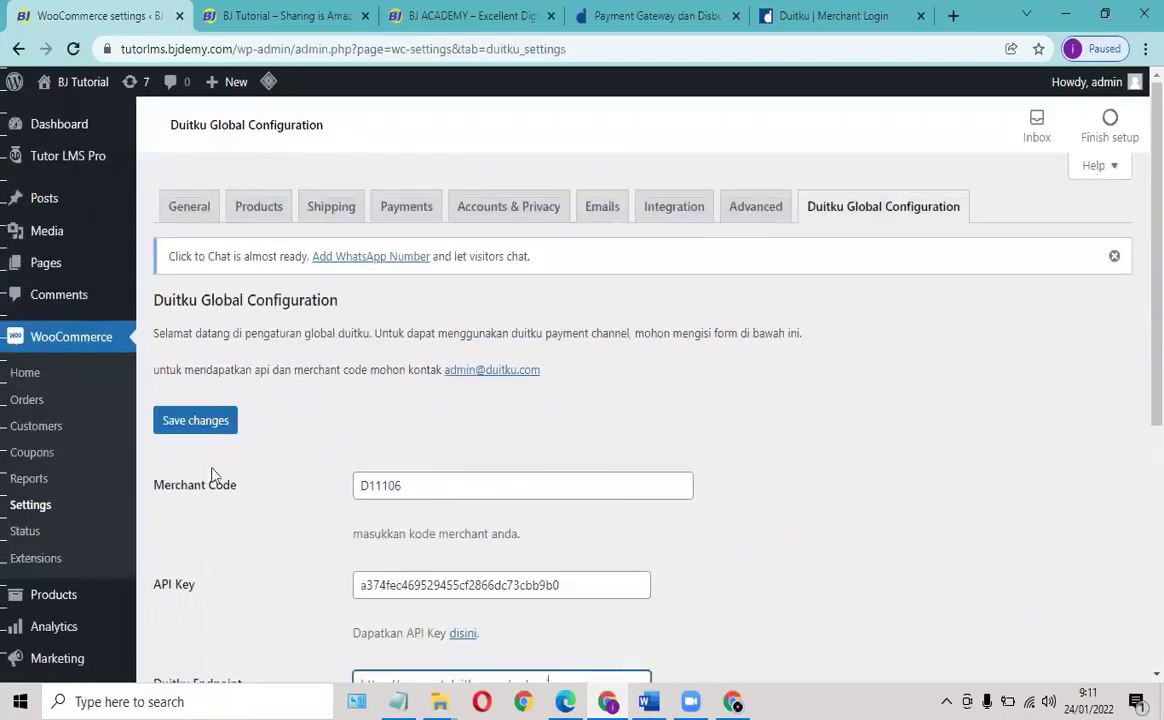
{"action": "left_click", "coordinate": [181, 424]}
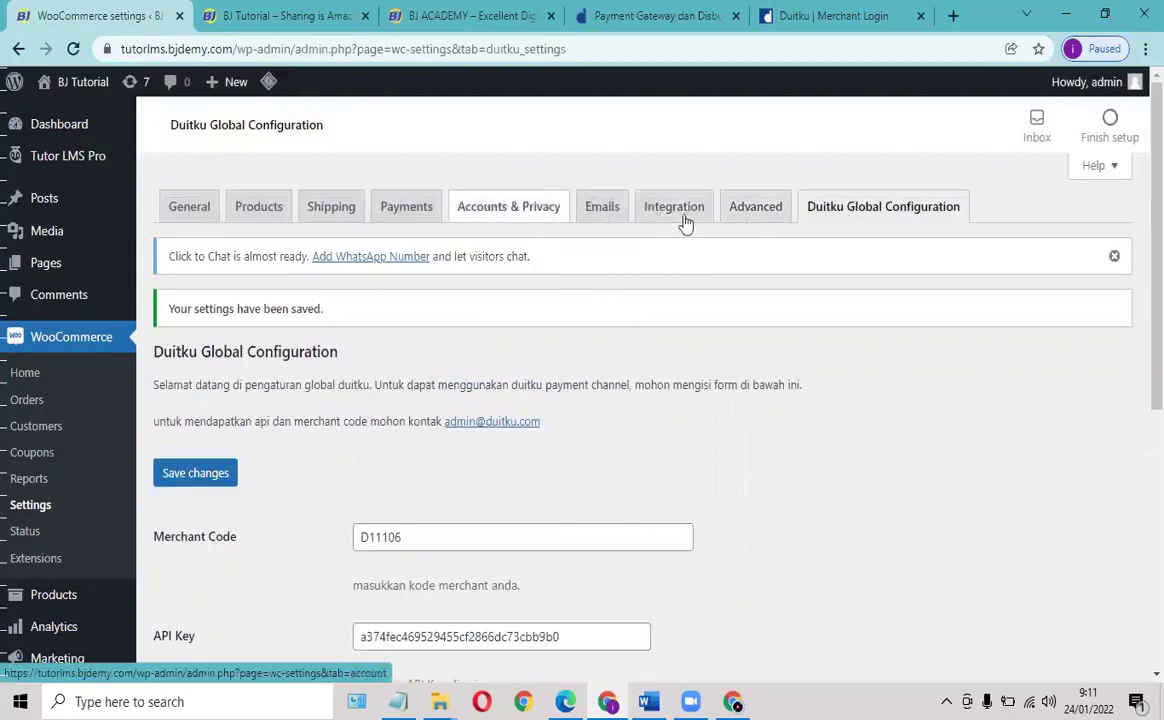
{"action": "left_click", "coordinate": [412, 207]}
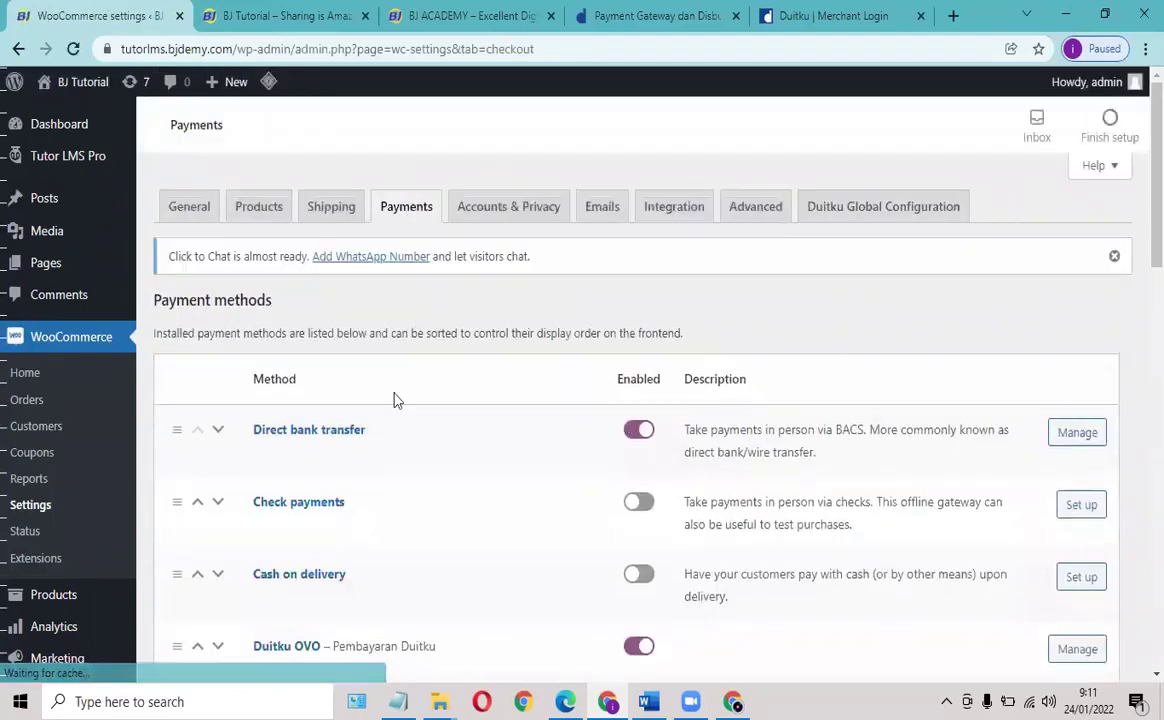
Paste the two-line bilingual payment-and-confirmation message from the notes into Direct bank transfer Instructions
{"action": "left_click", "coordinate": [1073, 436]}
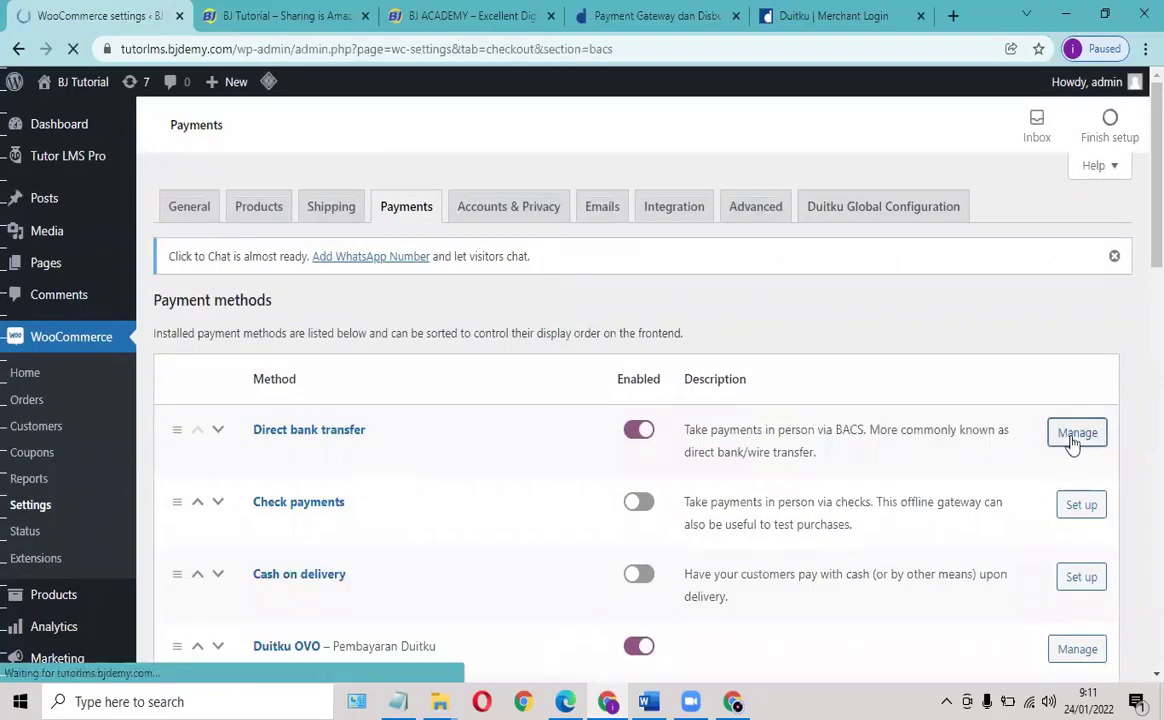
{"action": "scroll", "coordinate": [534, 318], "scroll_direction": "down", "scroll_amount": 2}
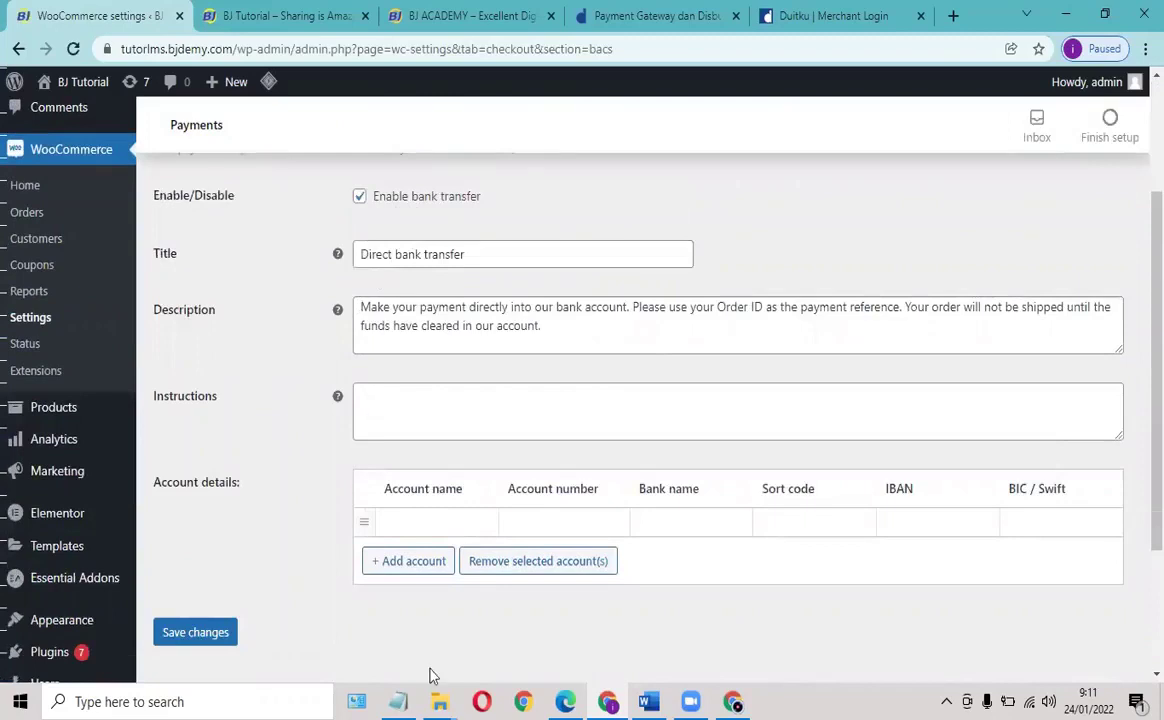
{"action": "left_click", "coordinate": [398, 701]}
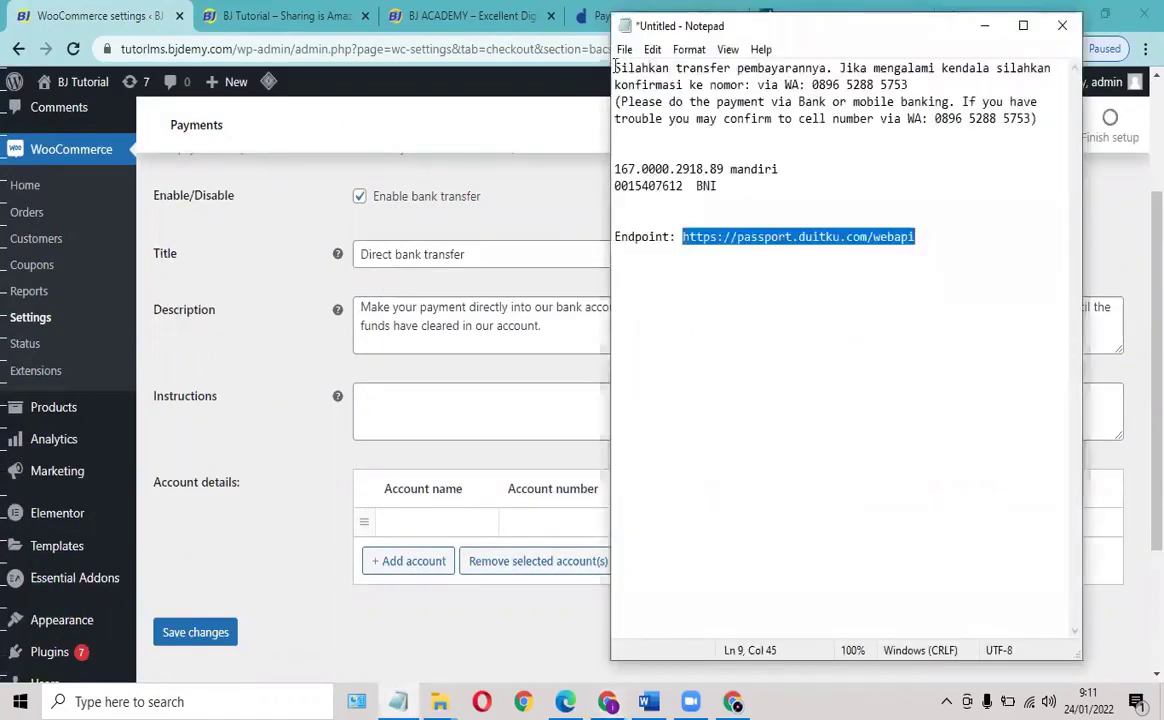
{"action": "left_click_drag", "start_coordinate": [614, 68], "coordinate": [641, 68]}
{"action": "left_click", "coordinate": [1043, 119], "text": "shift"}
{"action": "key", "text": "ctrl+c"}
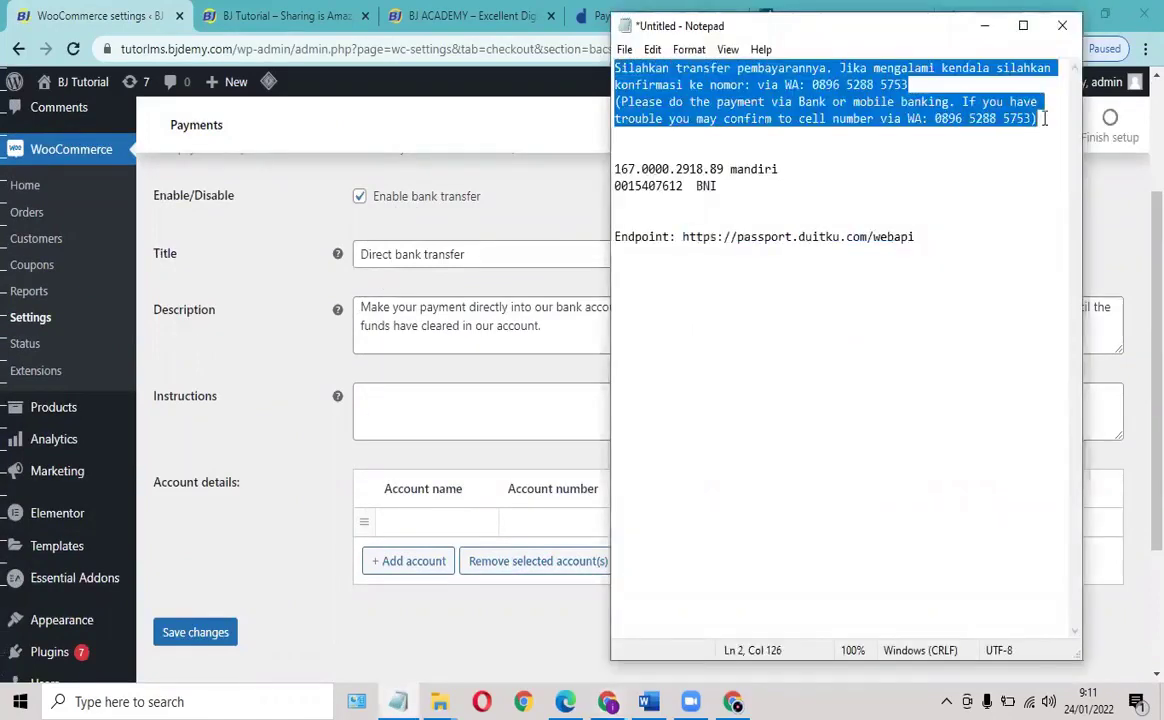
{"action": "left_click", "coordinate": [400, 416]}
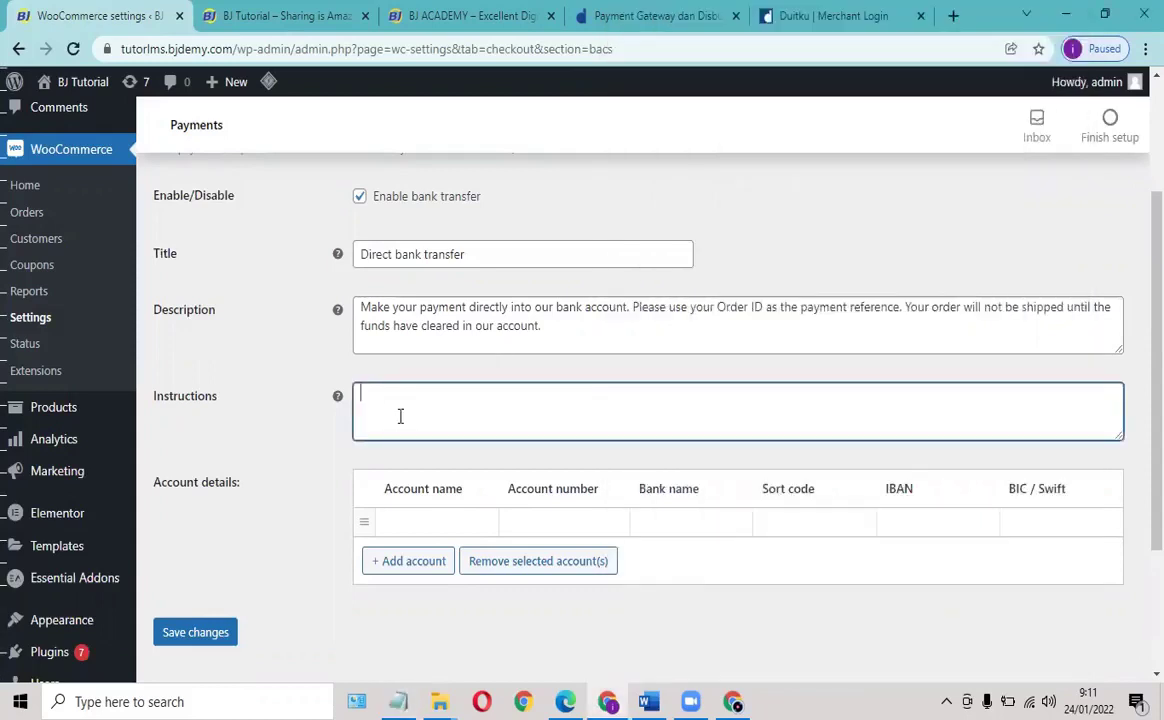
{"action": "key", "text": "ctrl+v"}
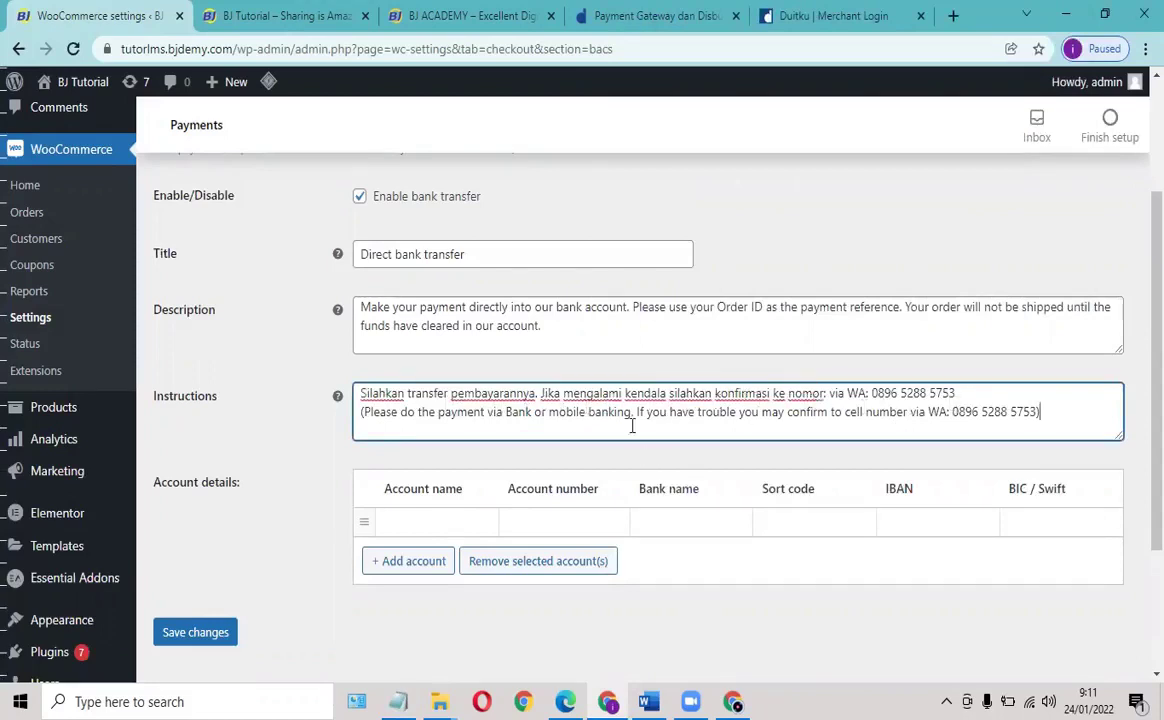
Fill the first account row with the holder's name, the BNI account number and bank BNI
{"action": "left_click", "coordinate": [429, 521]}
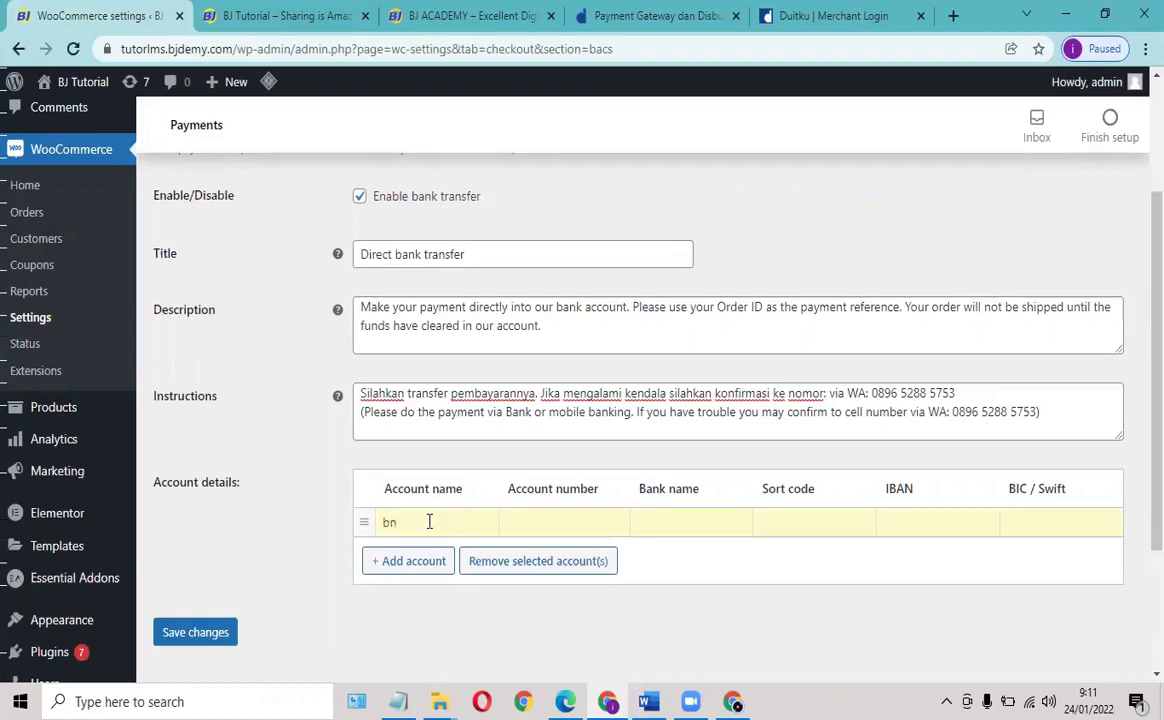
{"action": "type", "text": "BNI"}
{"action": "left_click", "coordinate": [398, 701]}
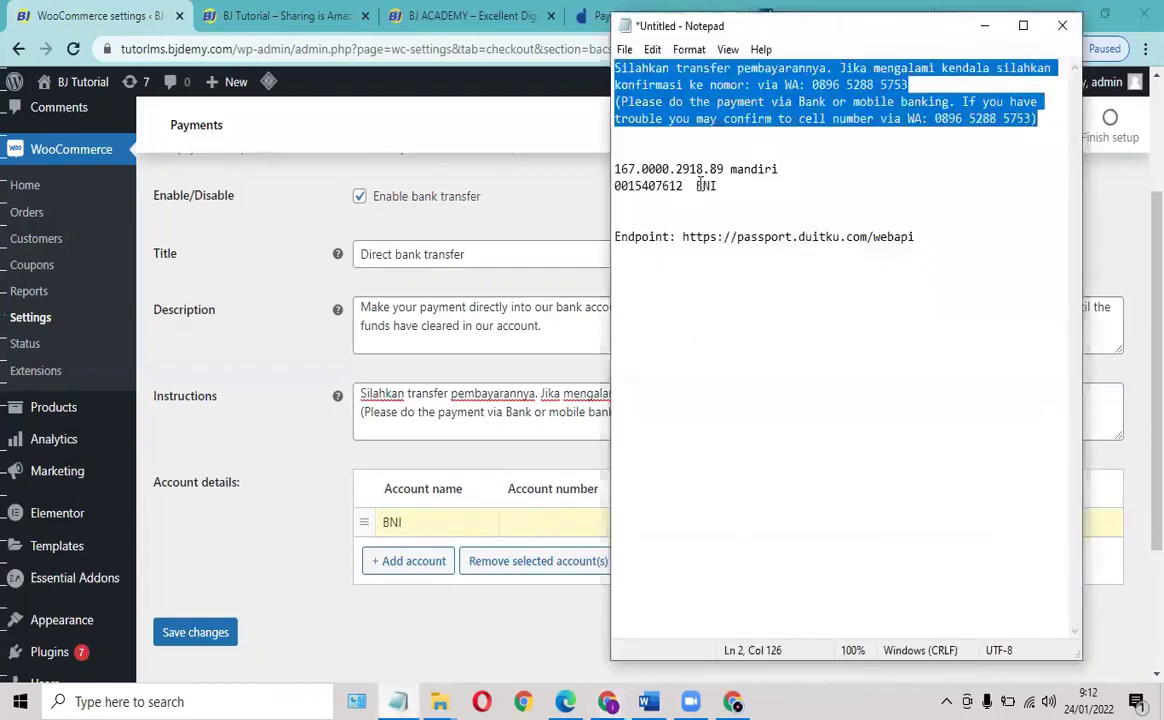
{"action": "left_click_drag", "start_coordinate": [614, 185], "coordinate": [695, 186]}
{"action": "key", "text": "ctrl+c"}
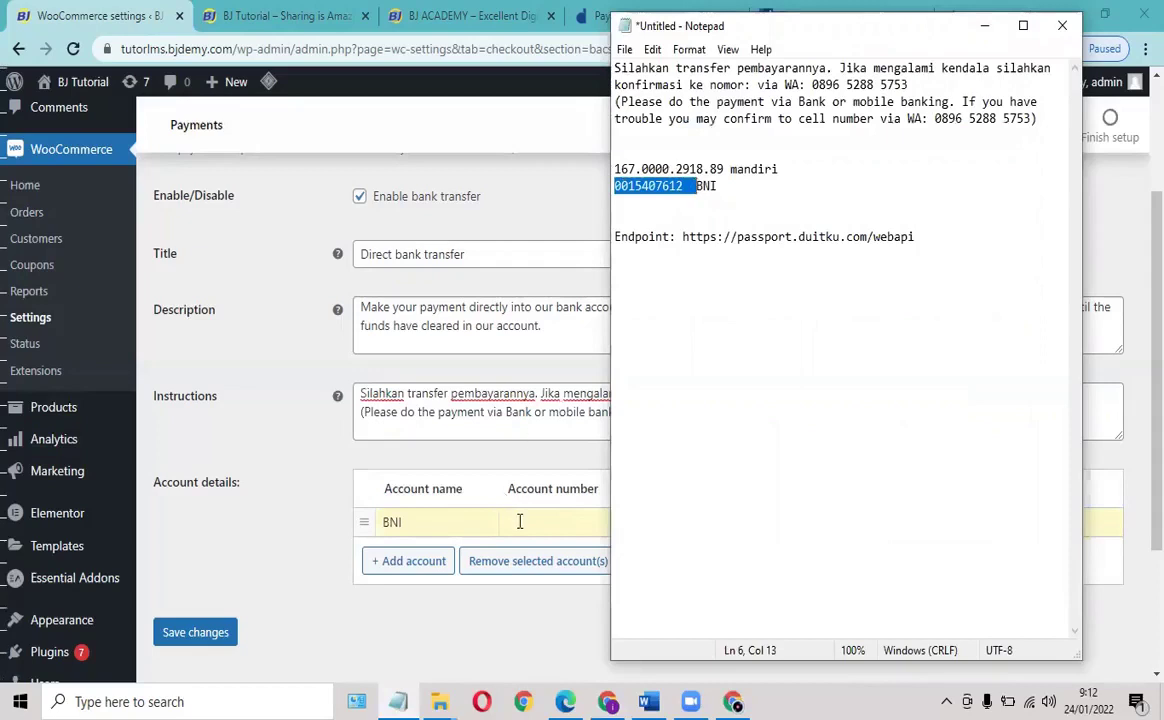
{"action": "left_click", "coordinate": [520, 521]}
{"action": "key", "text": "ctrl+v"}
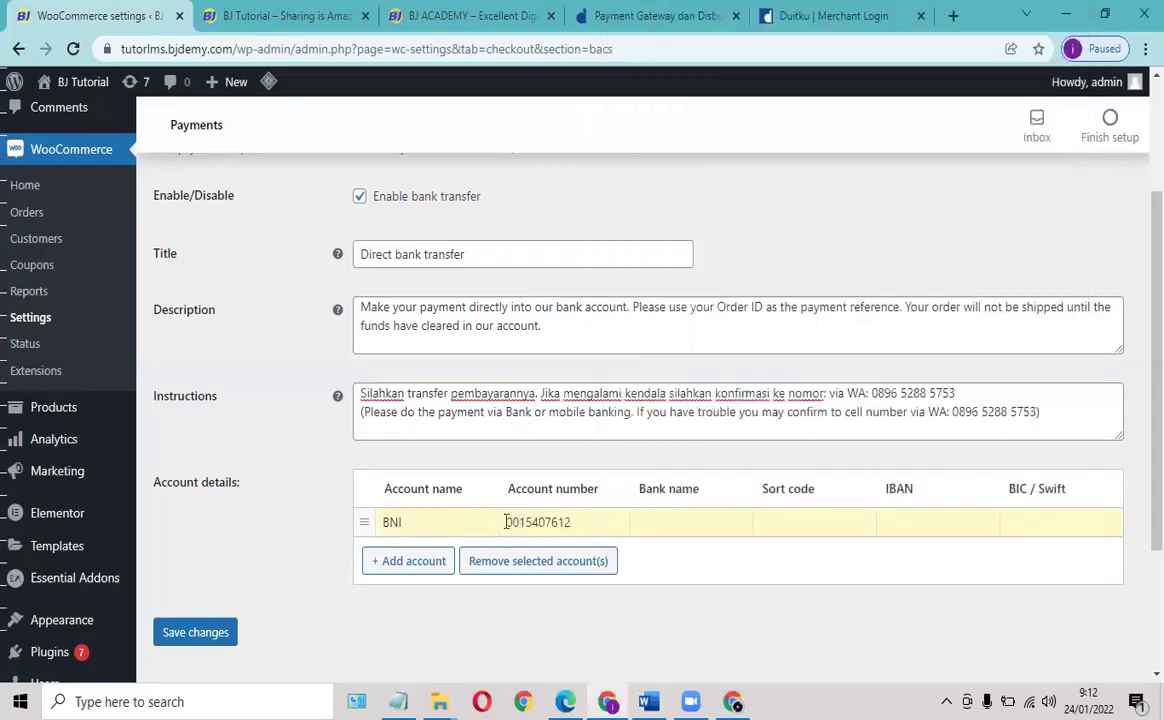
{"action": "left_click_drag", "start_coordinate": [432, 521], "coordinate": [372, 521]}
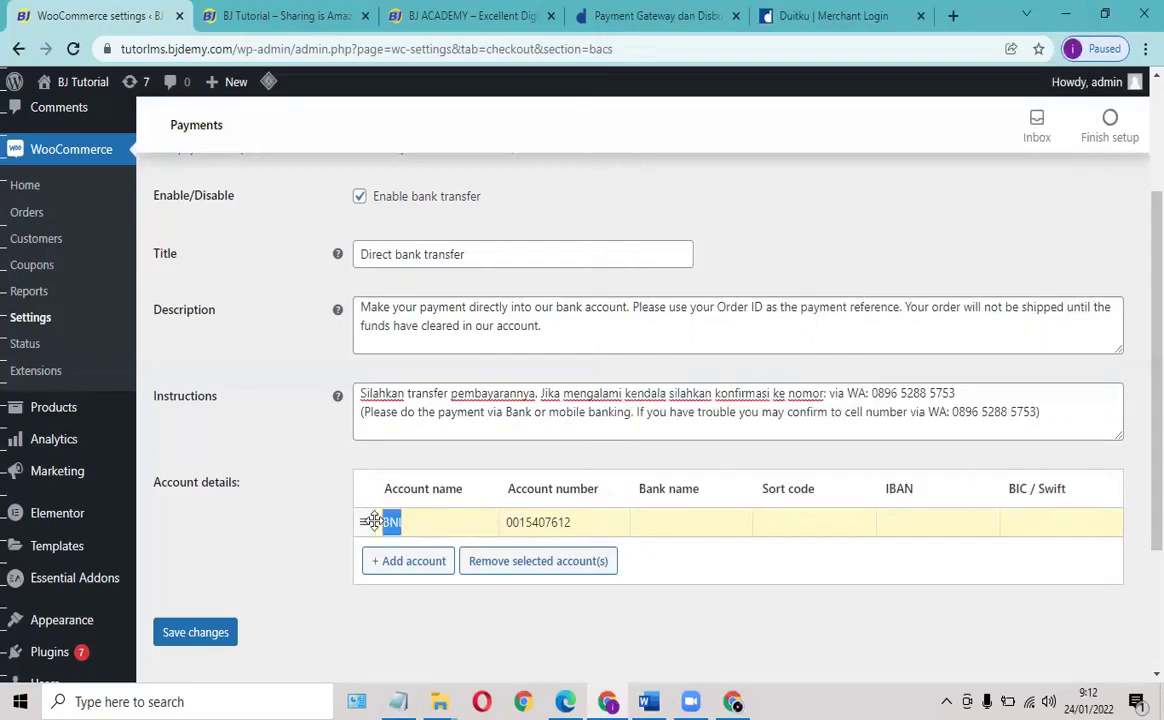
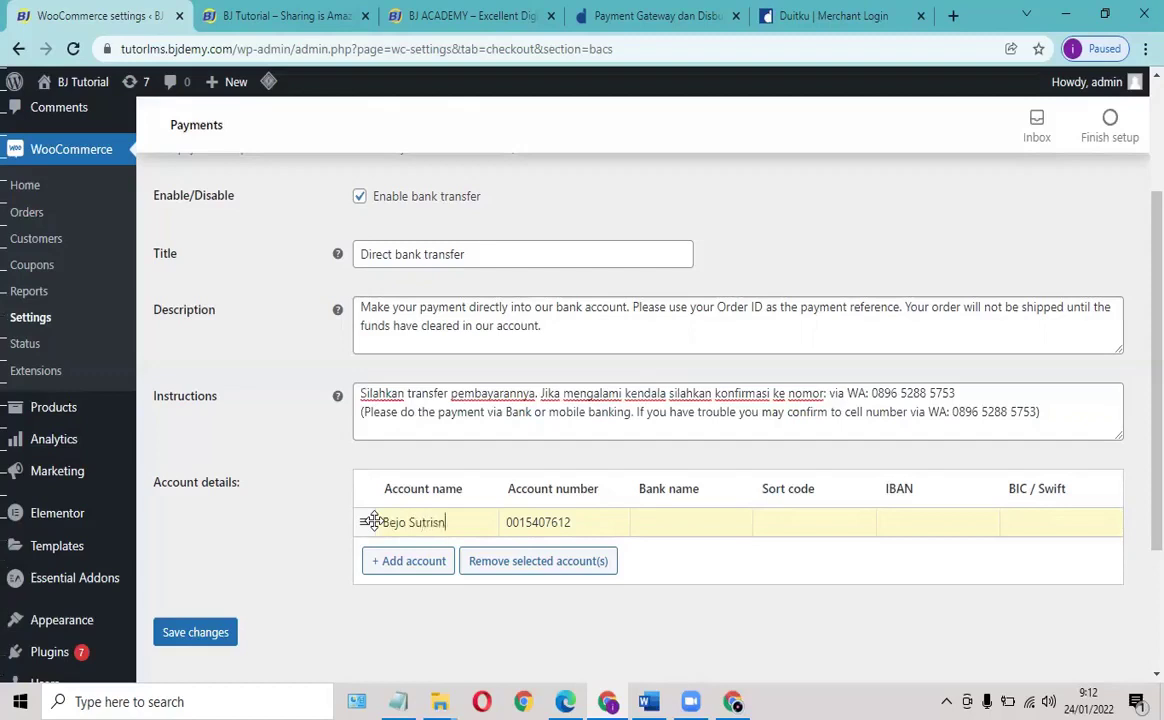
{"action": "left_click", "coordinate": [666, 512]}
{"action": "type", "text": "BNI"}
Add a second row with the same holder, the Mandiri account number and bank Mandiri, then save
{"action": "left_click", "coordinate": [409, 561]}
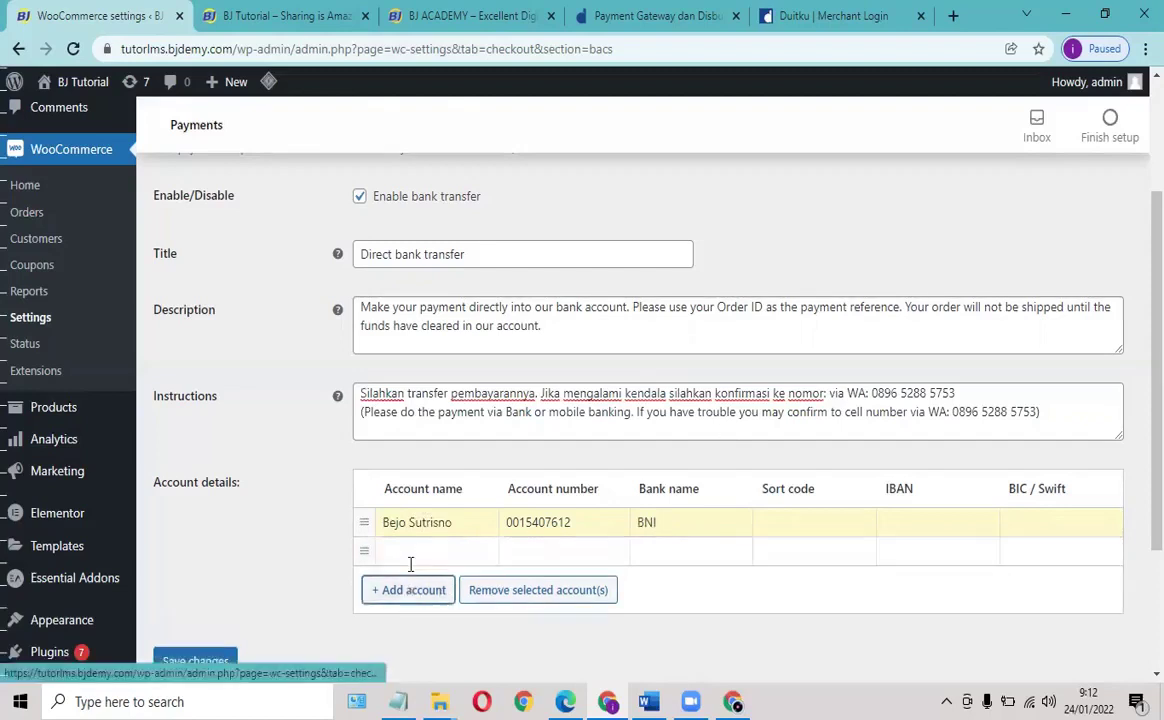
{"action": "left_click", "coordinate": [385, 550]}
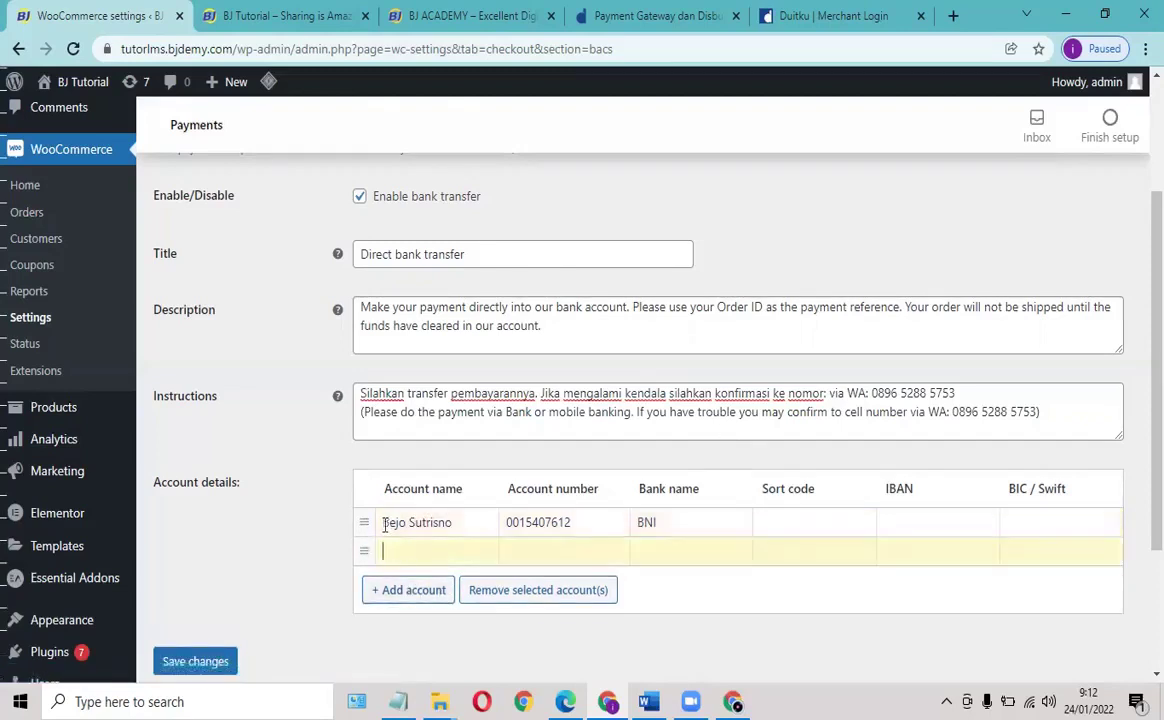
{"action": "triple_click", "coordinate": [450, 522]}
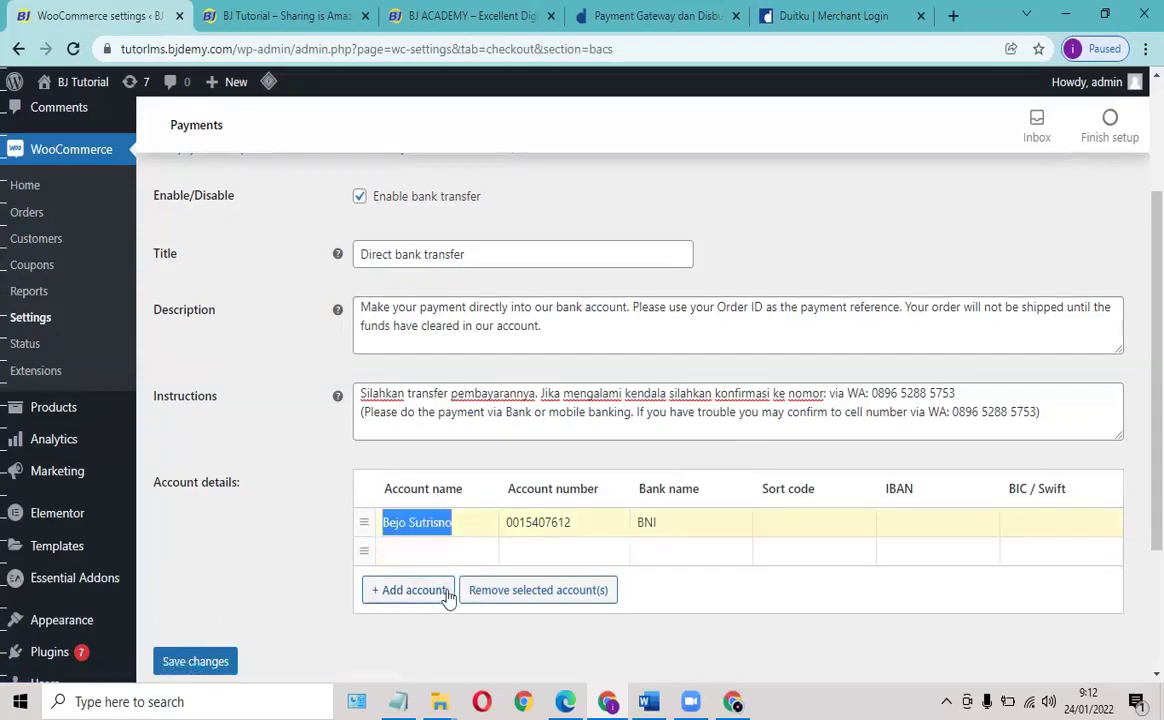
{"action": "key", "text": "ctrl+c"}
{"action": "left_click", "coordinate": [392, 551]}
{"action": "key", "text": "ctrl+v"}
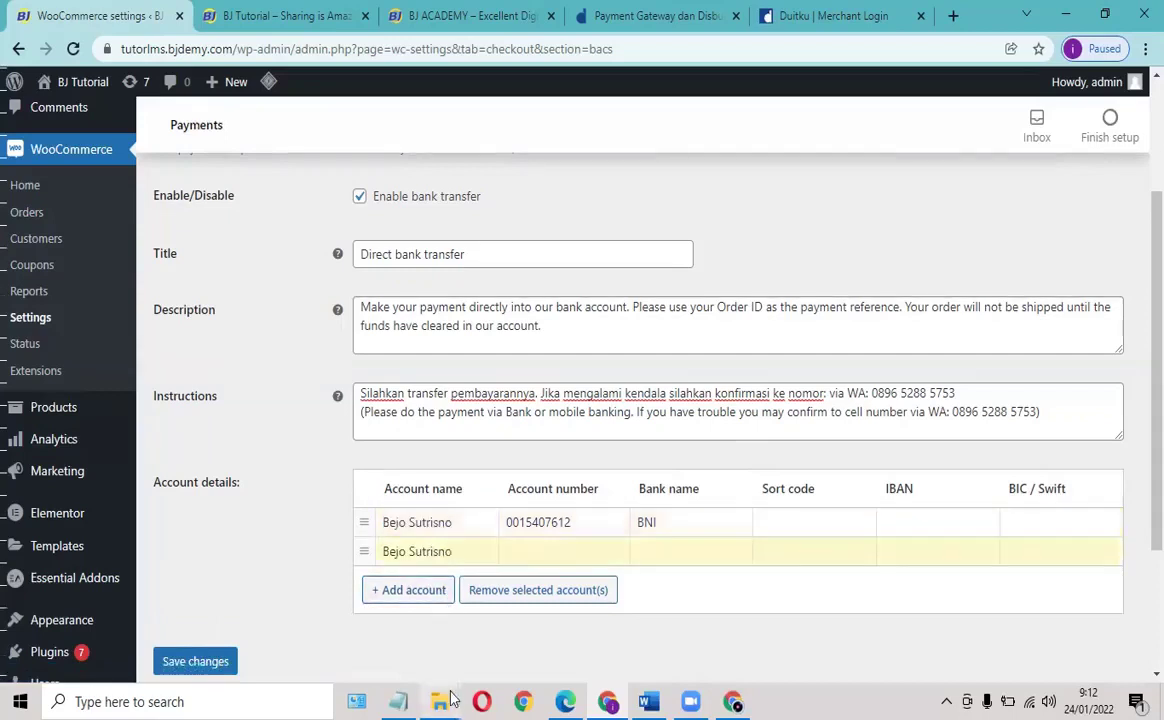
{"action": "left_click", "coordinate": [398, 701]}
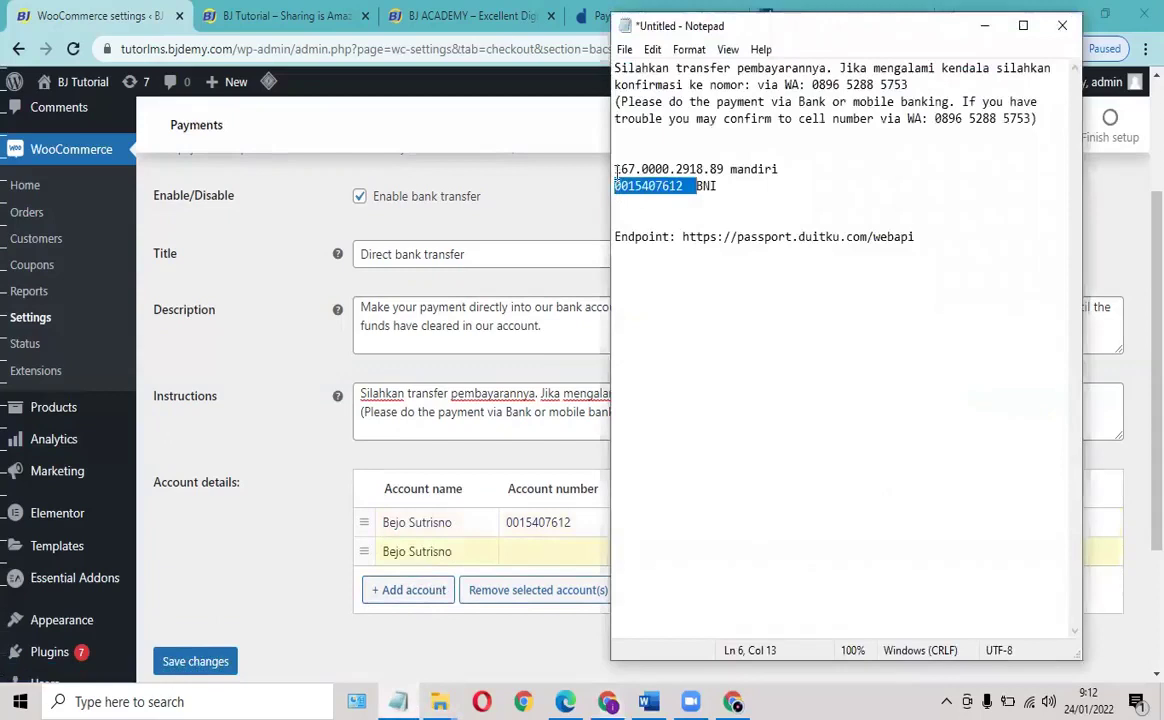
{"action": "left_click_drag", "start_coordinate": [616, 170], "coordinate": [725, 169]}
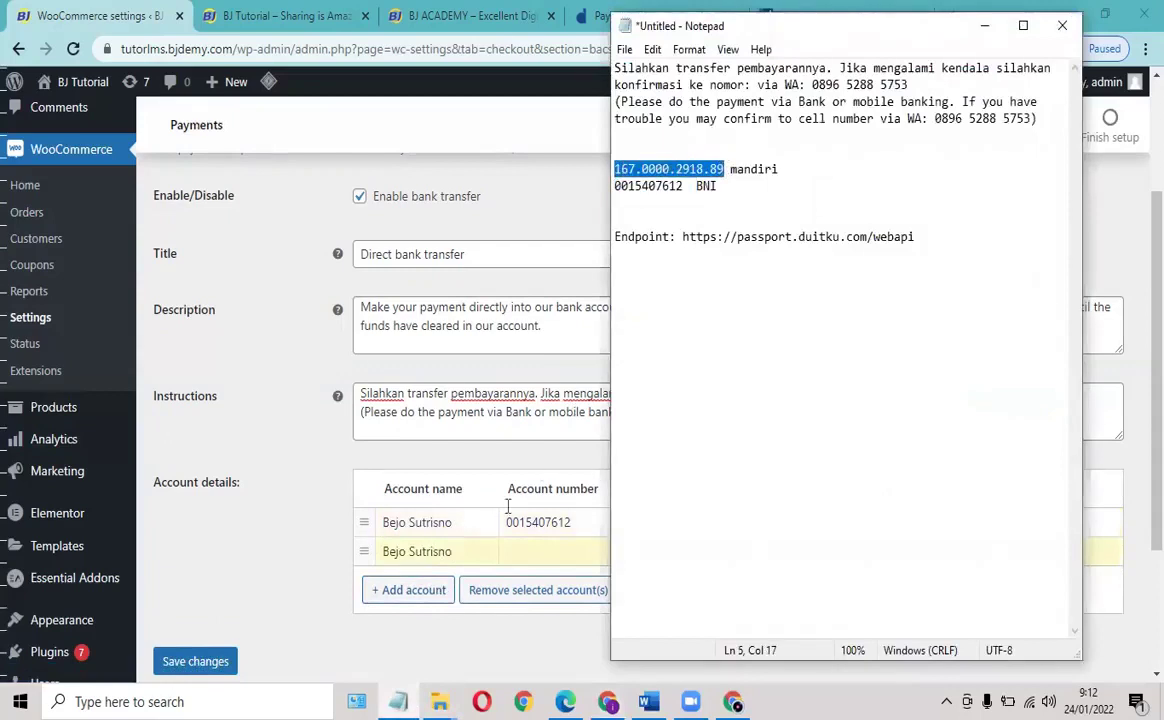
{"action": "left_click", "coordinate": [536, 556]}
{"action": "key", "text": "ctrl+v"}
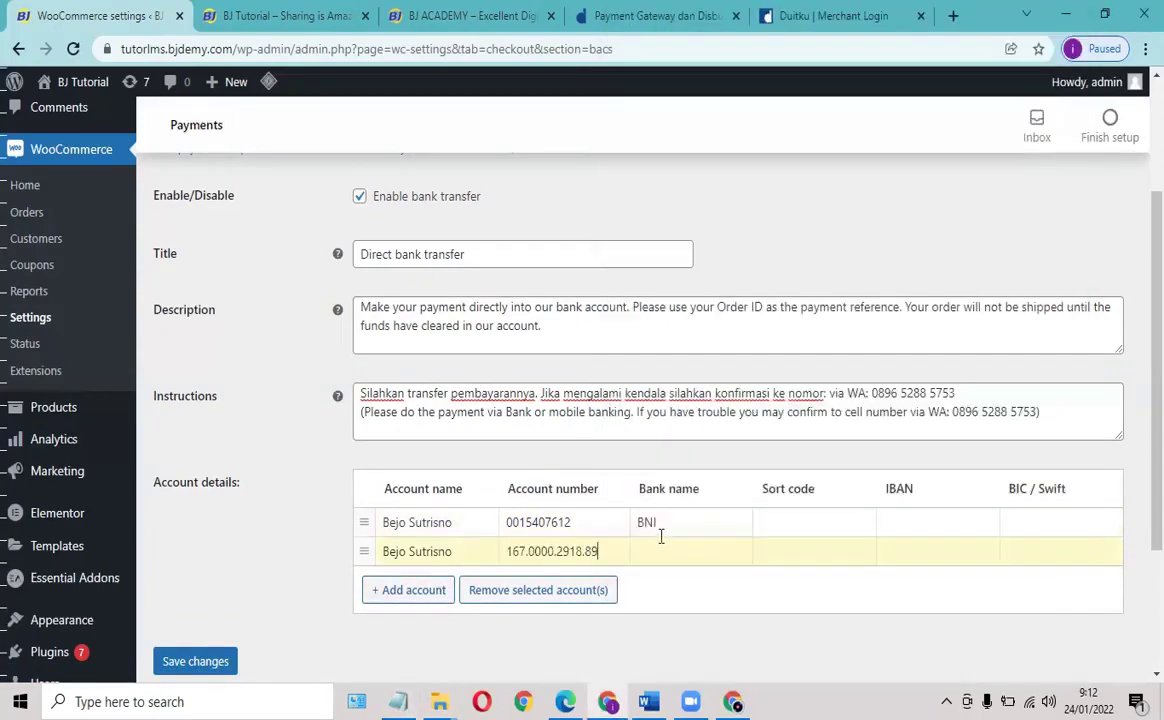
{"action": "type", "text": "Mandiri"}
{"action": "scroll", "coordinate": [330, 510], "scroll_direction": "down", "scroll_amount": 1}
{"action": "left_click", "coordinate": [221, 575]}
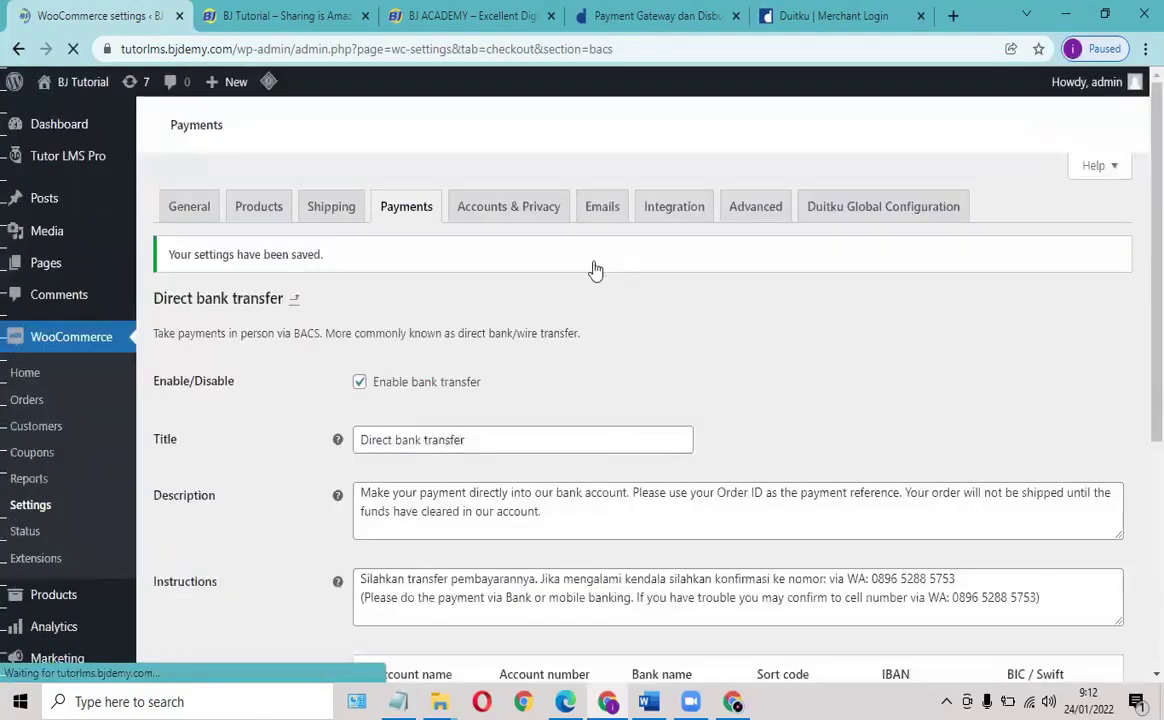
Inspect the Duitku OVO settings and go back to the payment methods list
{"action": "scroll", "coordinate": [546, 322], "scroll_direction": "down", "scroll_amount": 4}
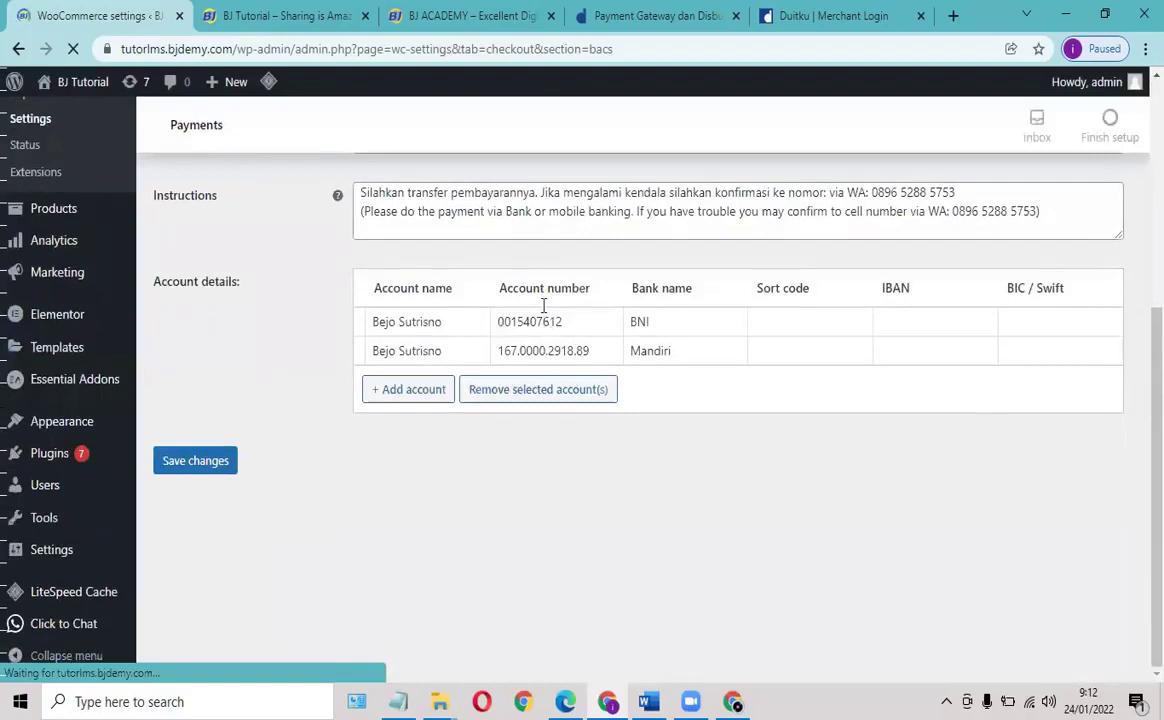
{"action": "scroll", "coordinate": [543, 305], "scroll_direction": "up", "scroll_amount": 4}
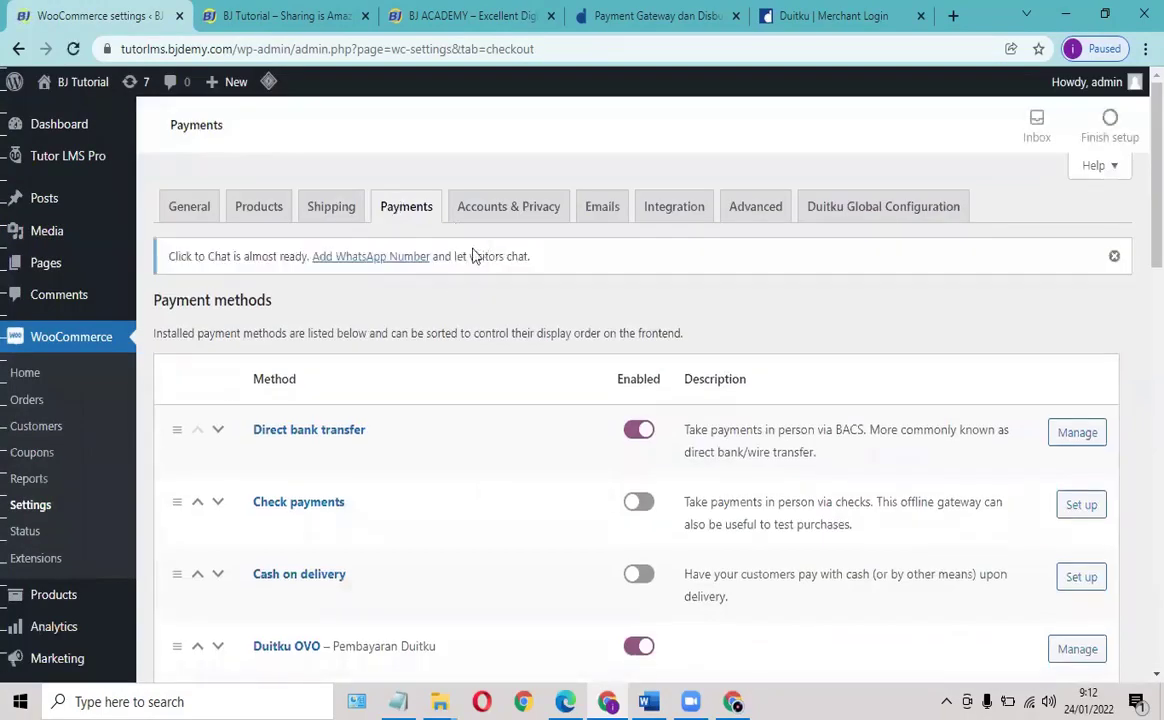
{"action": "scroll", "coordinate": [502, 279], "scroll_direction": "down", "scroll_amount": 2}
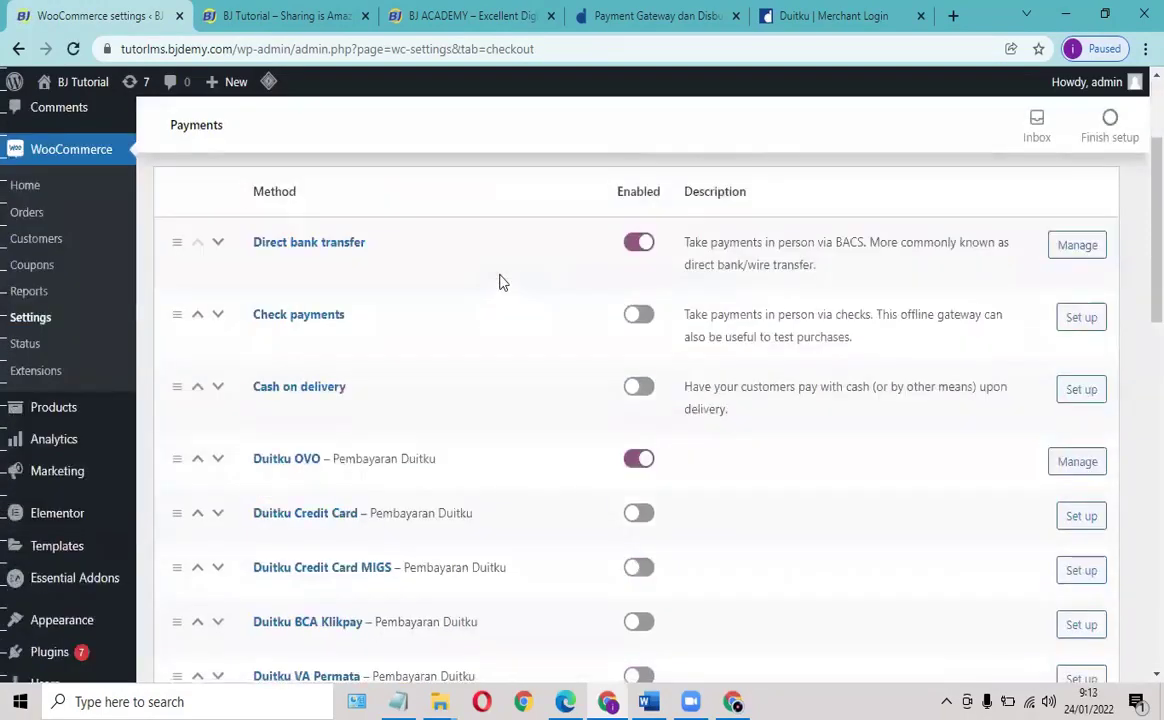
{"action": "scroll", "coordinate": [530, 291], "scroll_direction": "down", "scroll_amount": 1}
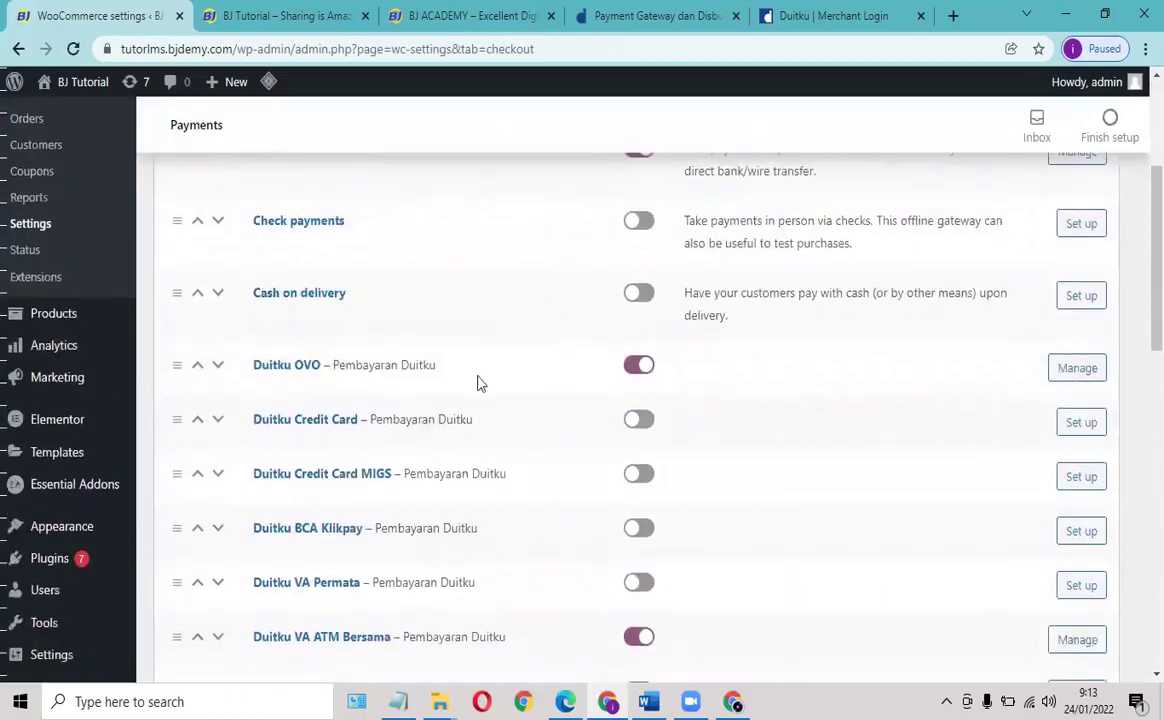
{"action": "left_click", "coordinate": [1077, 370]}
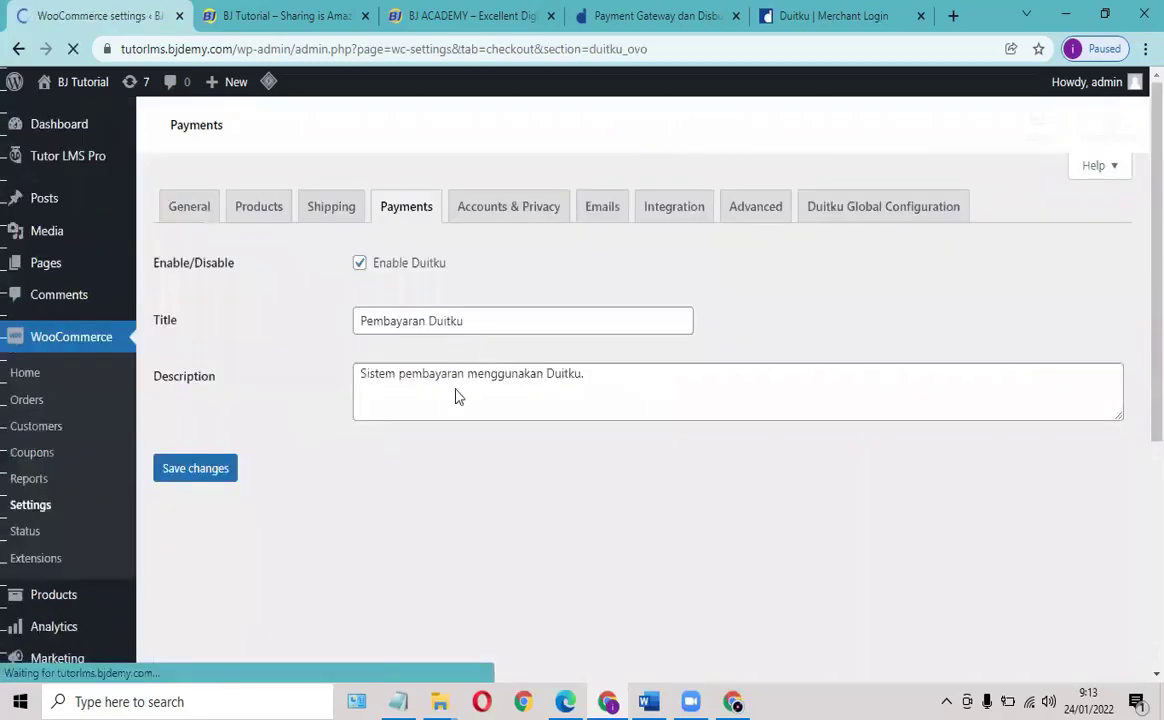
{"action": "left_click", "coordinate": [20, 52]}
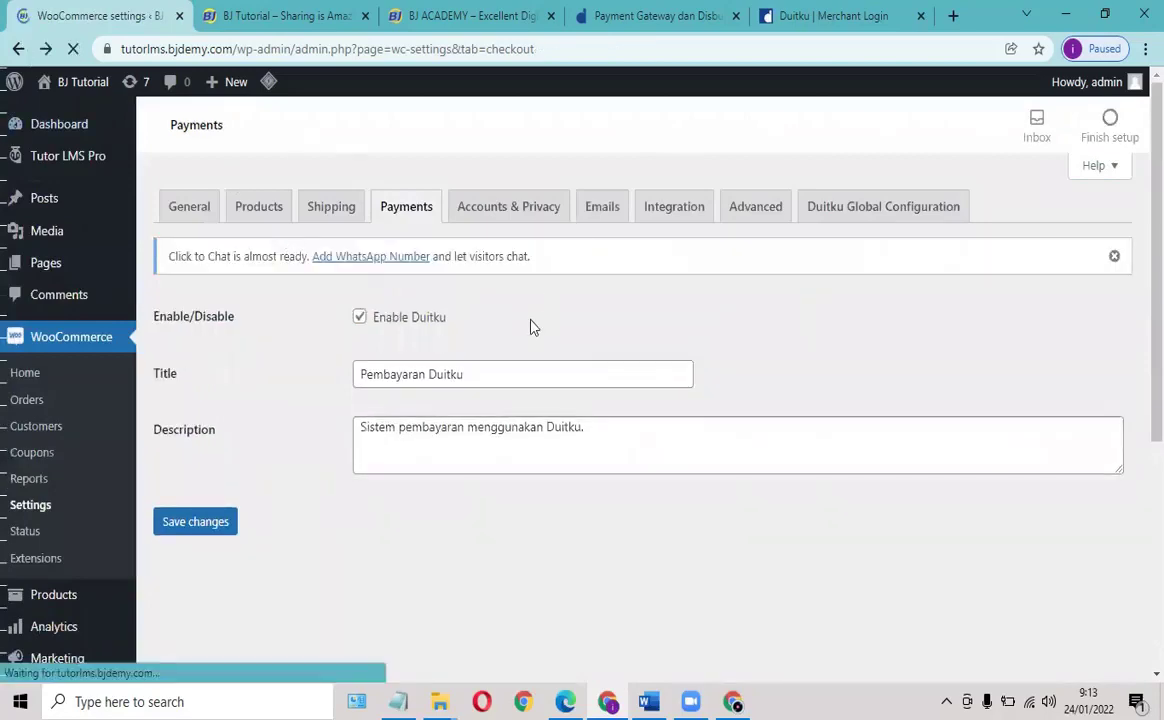
{"action": "scroll", "coordinate": [614, 350], "scroll_direction": "down", "scroll_amount": 5}
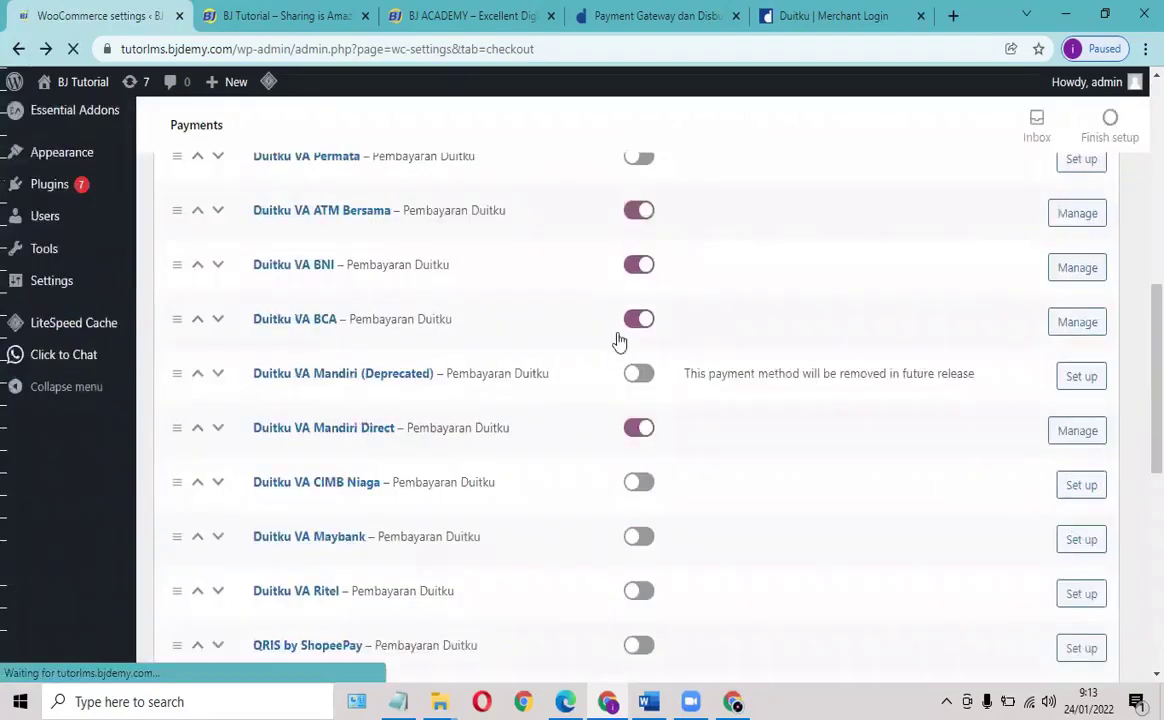
{"action": "scroll", "coordinate": [618, 340], "scroll_direction": "down", "scroll_amount": 5}
{"action": "scroll", "coordinate": [618, 339], "scroll_direction": "down", "scroll_amount": 3}
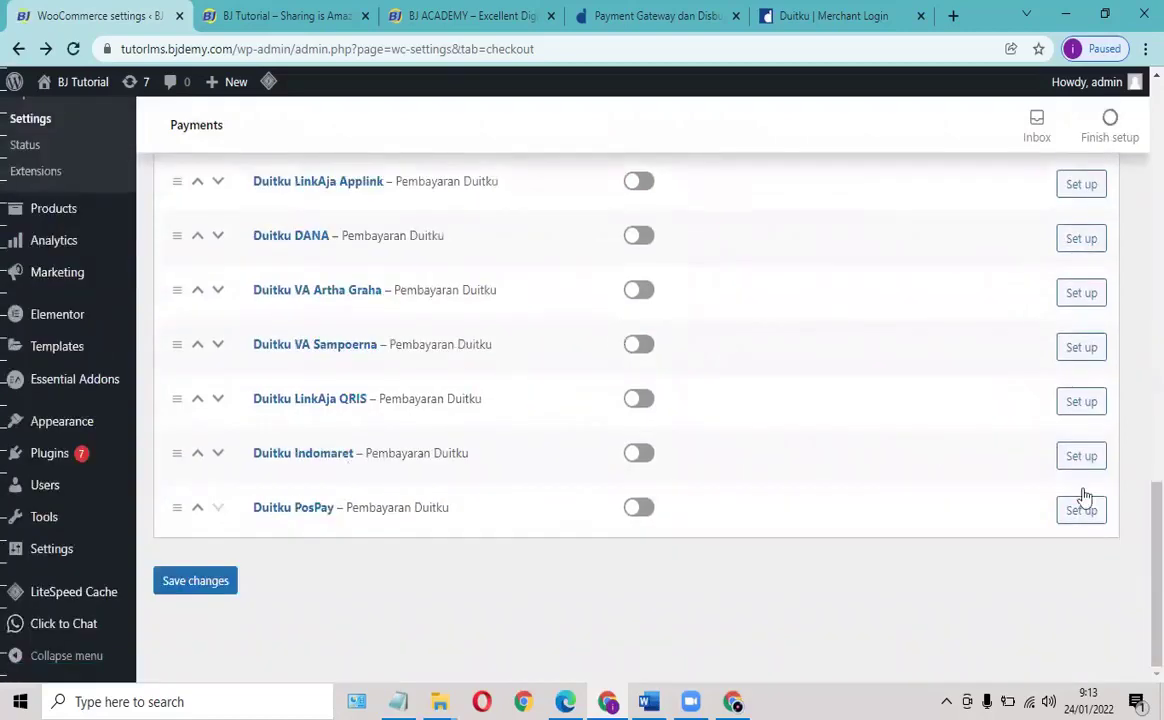
{"action": "scroll", "coordinate": [1080, 480], "scroll_direction": "up", "scroll_amount": 5}
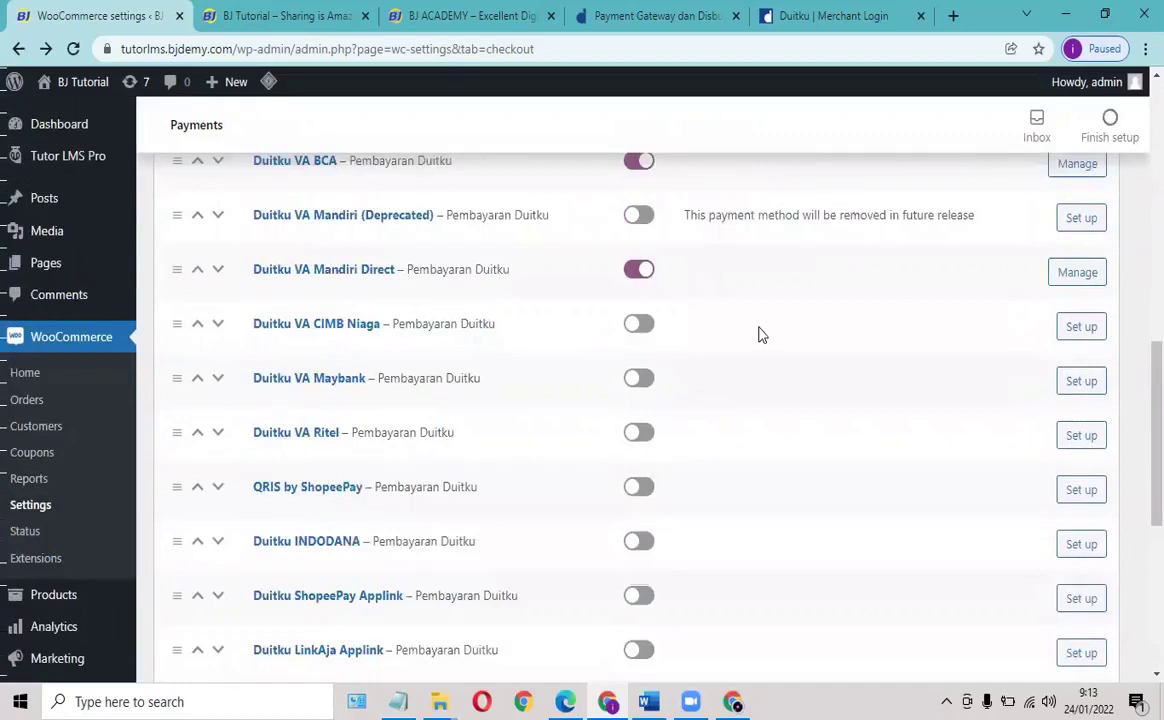
{"action": "scroll", "coordinate": [760, 334], "scroll_direction": "up", "scroll_amount": 4}
{"action": "scroll", "coordinate": [753, 333], "scroll_direction": "up", "scroll_amount": 4}
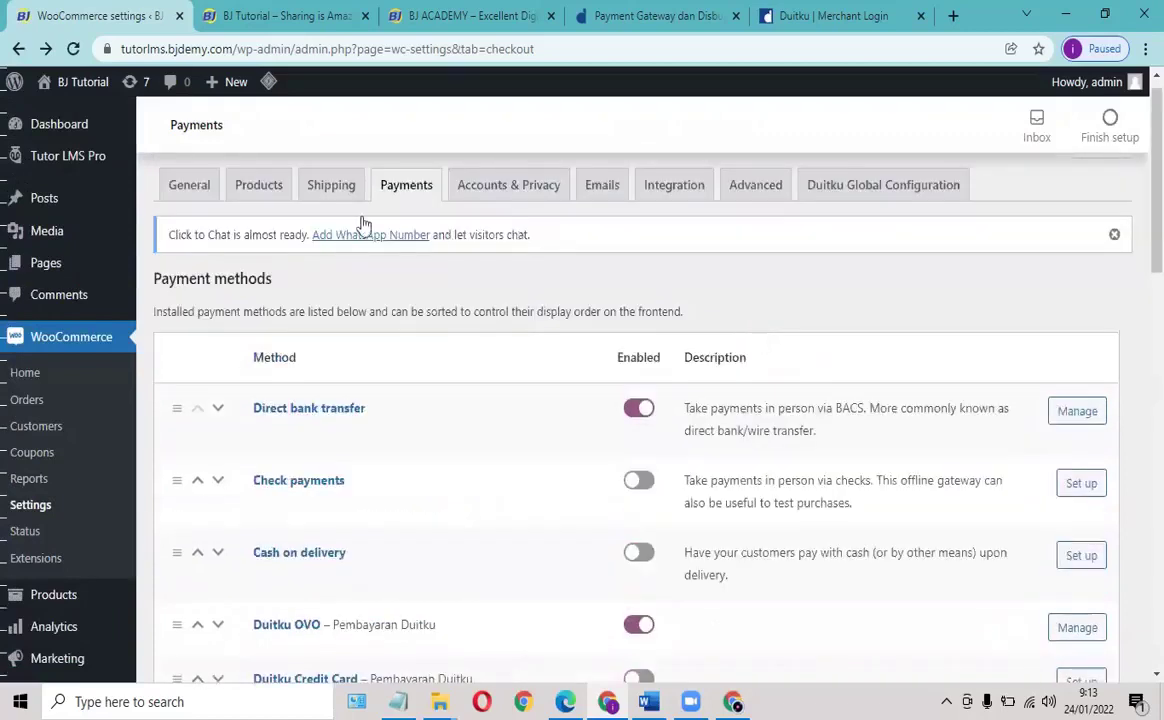
{"action": "left_click", "coordinate": [259, 206]}
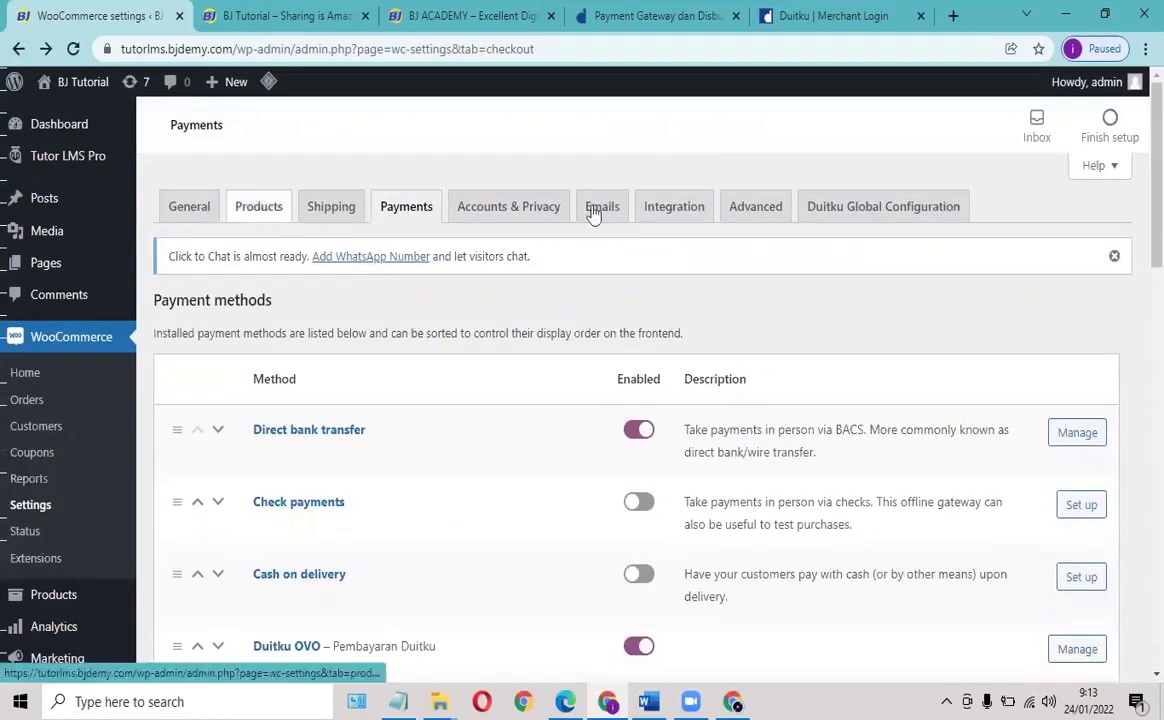
Look through the Integration, Duitku Global Configuration and Advanced settings before returning to Payments
{"action": "left_click", "coordinate": [690, 211]}
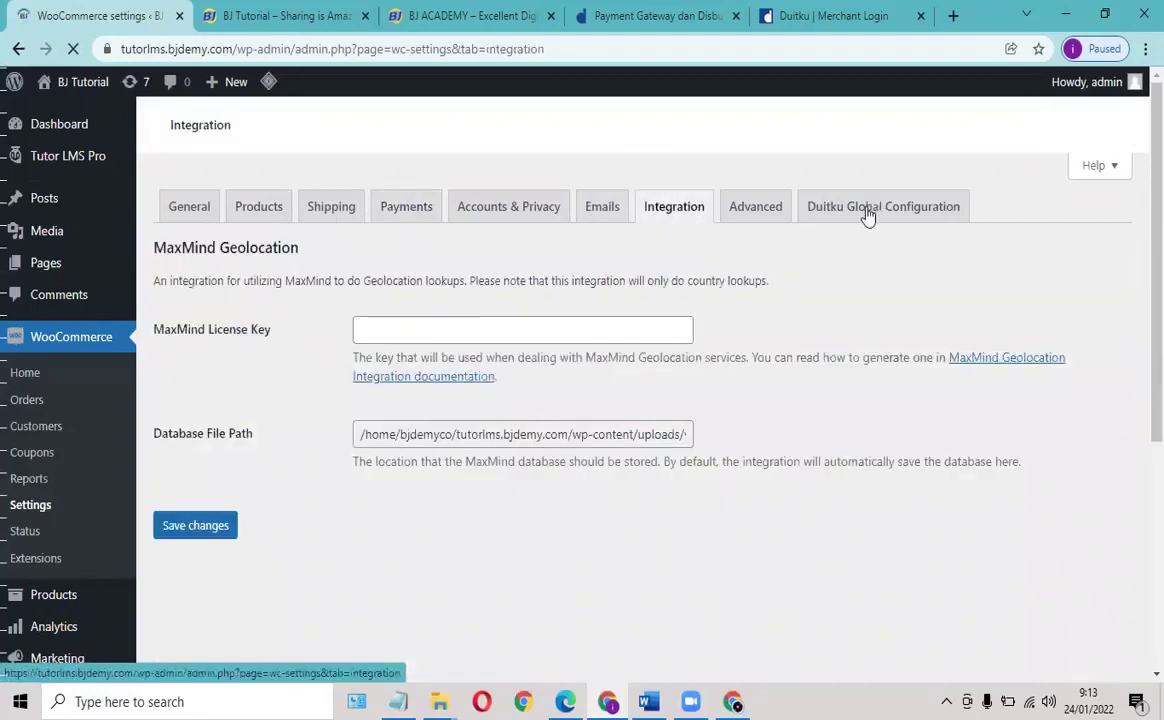
{"action": "left_click", "coordinate": [868, 210]}
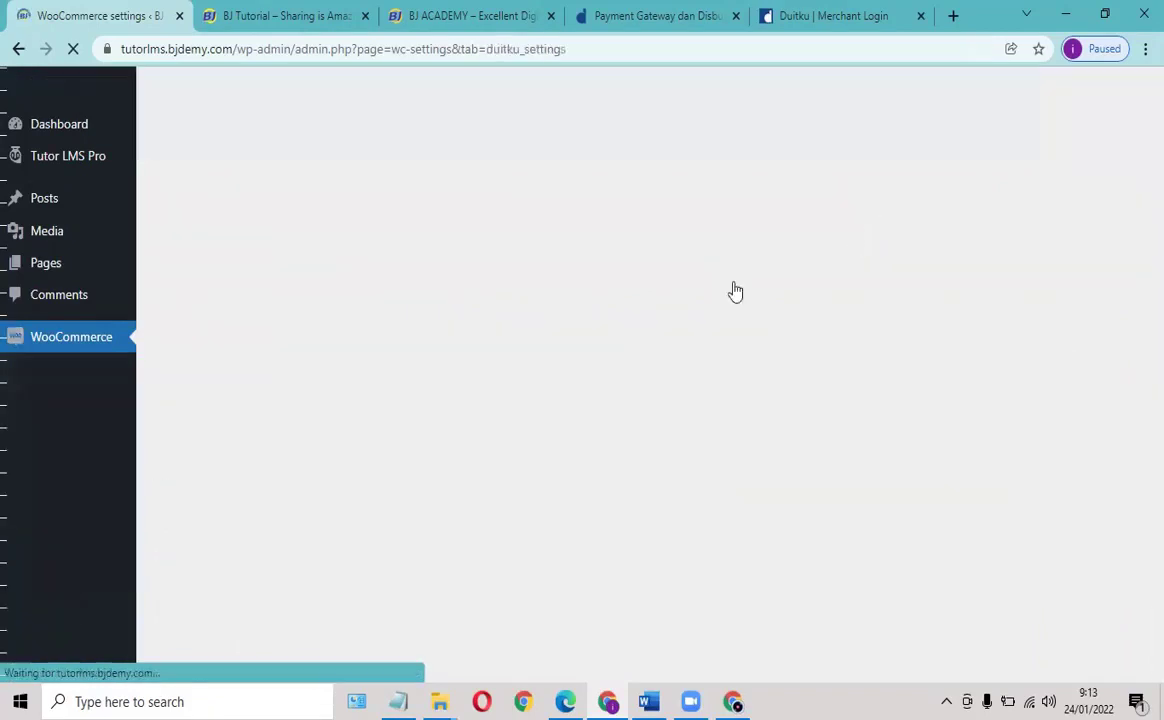
{"action": "scroll", "coordinate": [730, 287], "scroll_direction": "down", "scroll_amount": 5}
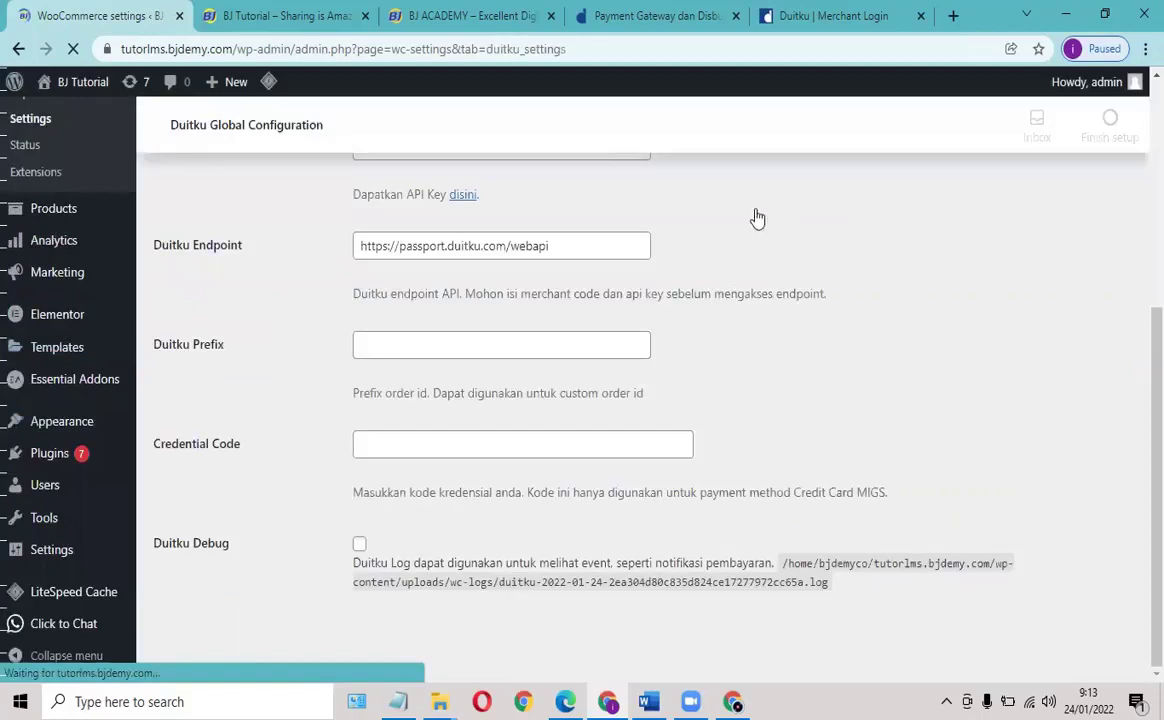
{"action": "left_click", "coordinate": [756, 210]}
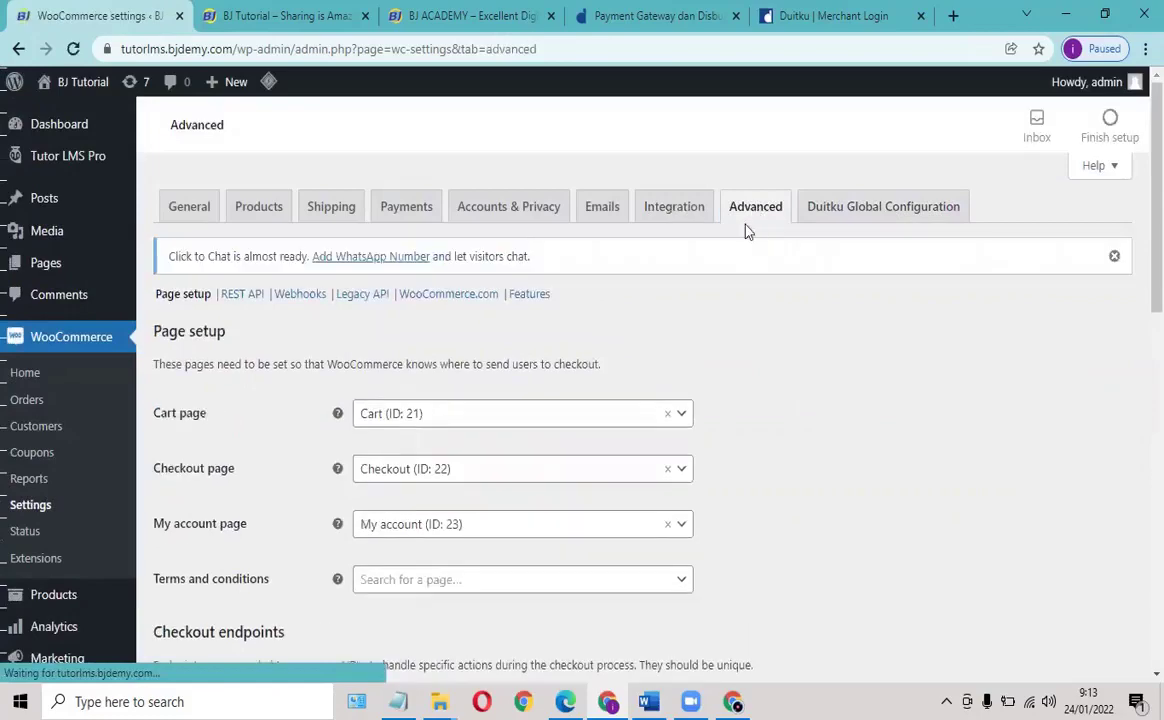
{"action": "scroll", "coordinate": [746, 229], "scroll_direction": "down", "scroll_amount": 2}
{"action": "scroll", "coordinate": [746, 226], "scroll_direction": "down", "scroll_amount": 8}
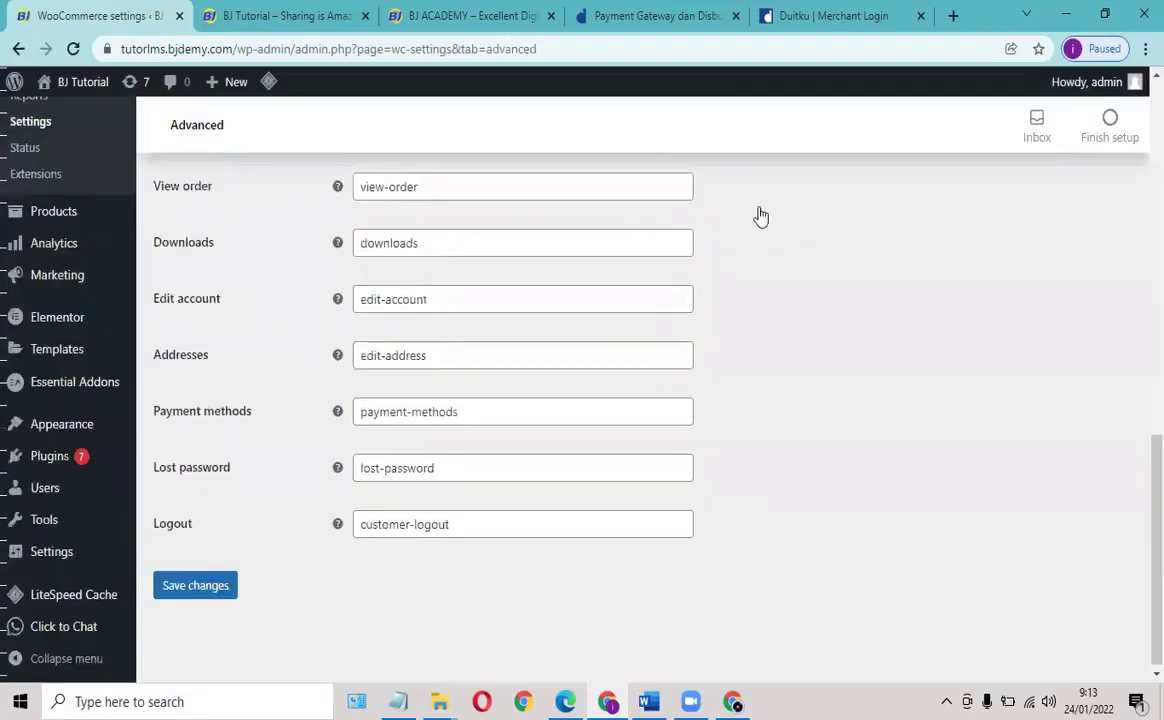
{"action": "scroll", "coordinate": [620, 217], "scroll_direction": "up", "scroll_amount": 10}
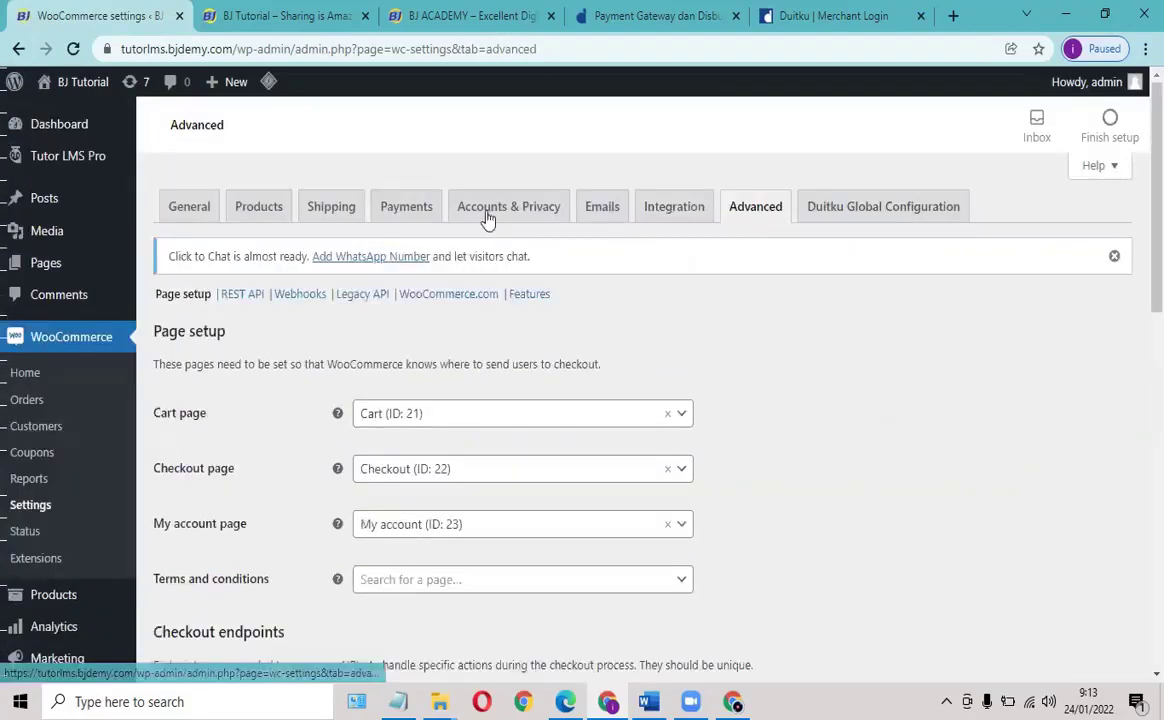
{"action": "left_click", "coordinate": [408, 208]}
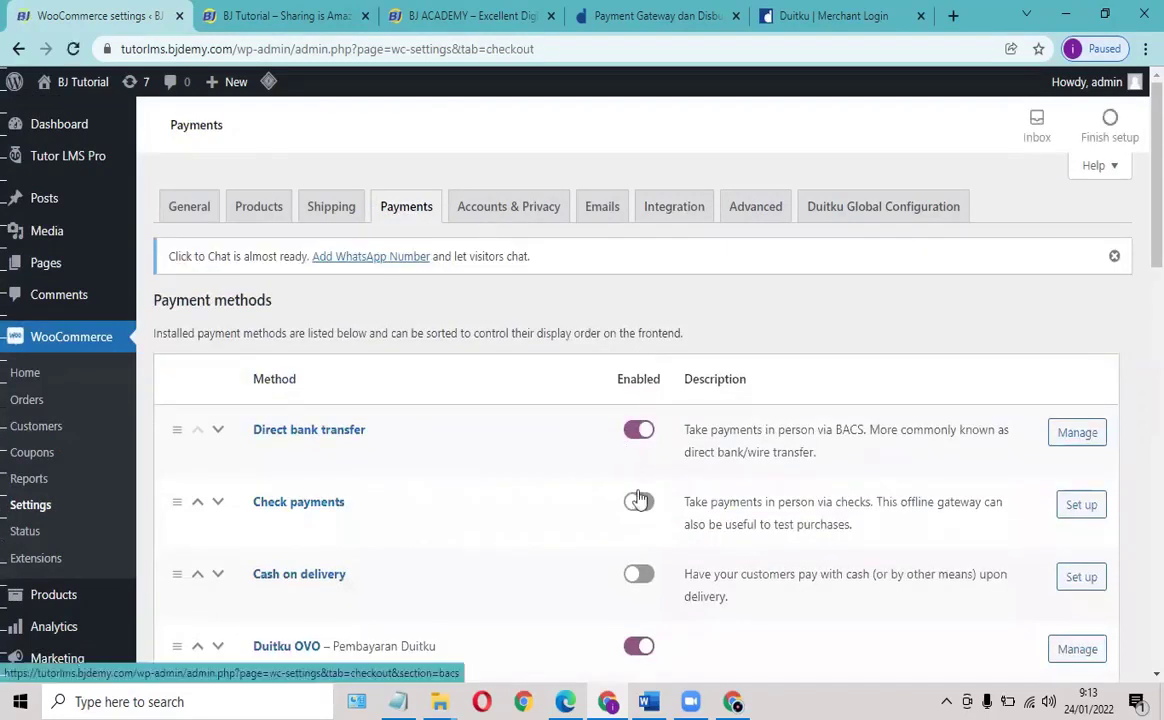
Turn on the Duitku OVO and Duitku VA BCA toggles, then open Duitku VA BNI's settings
{"action": "scroll", "coordinate": [355, 456], "scroll_direction": "down", "scroll_amount": 3}
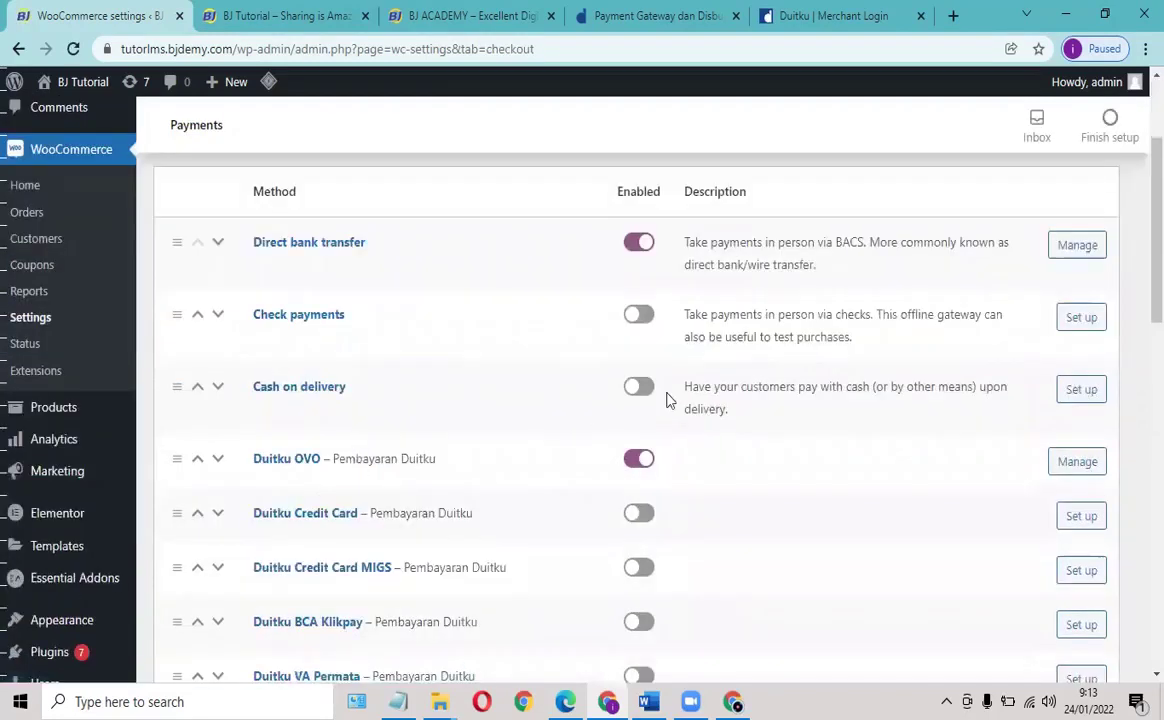
{"action": "left_click", "coordinate": [637, 458]}
{"action": "scroll", "coordinate": [640, 410], "scroll_direction": "down", "scroll_amount": 3}
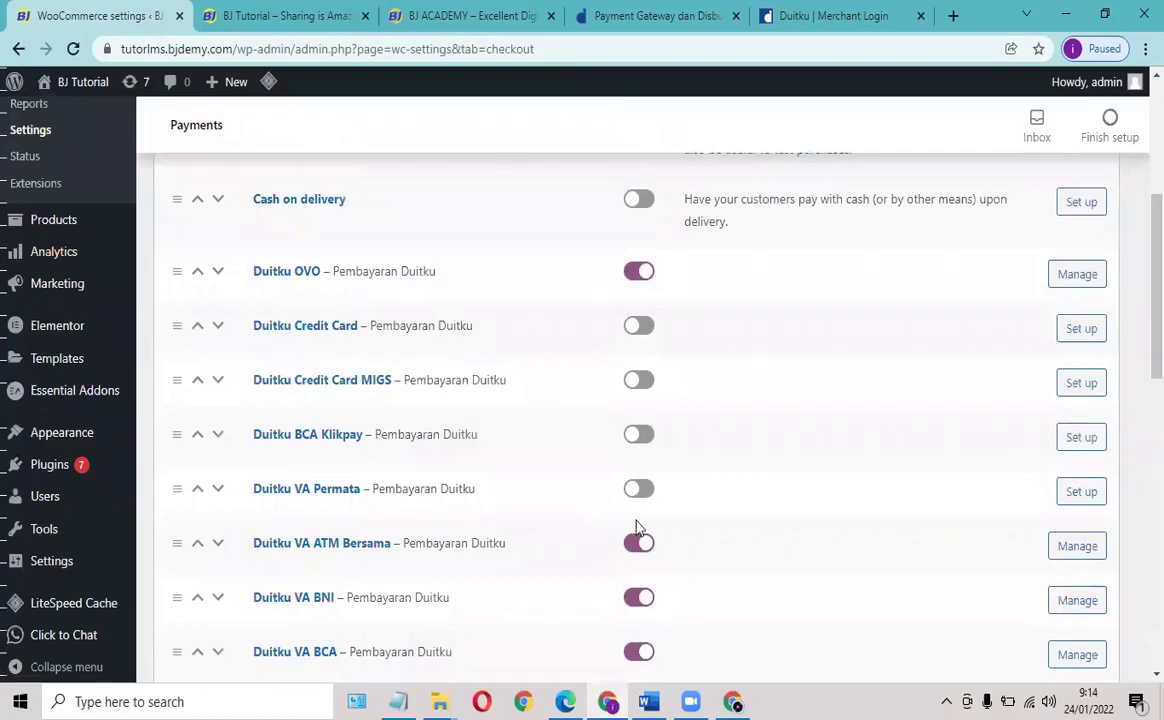
{"action": "scroll", "coordinate": [645, 480], "scroll_direction": "down", "scroll_amount": 3}
{"action": "left_click", "coordinate": [632, 465]}
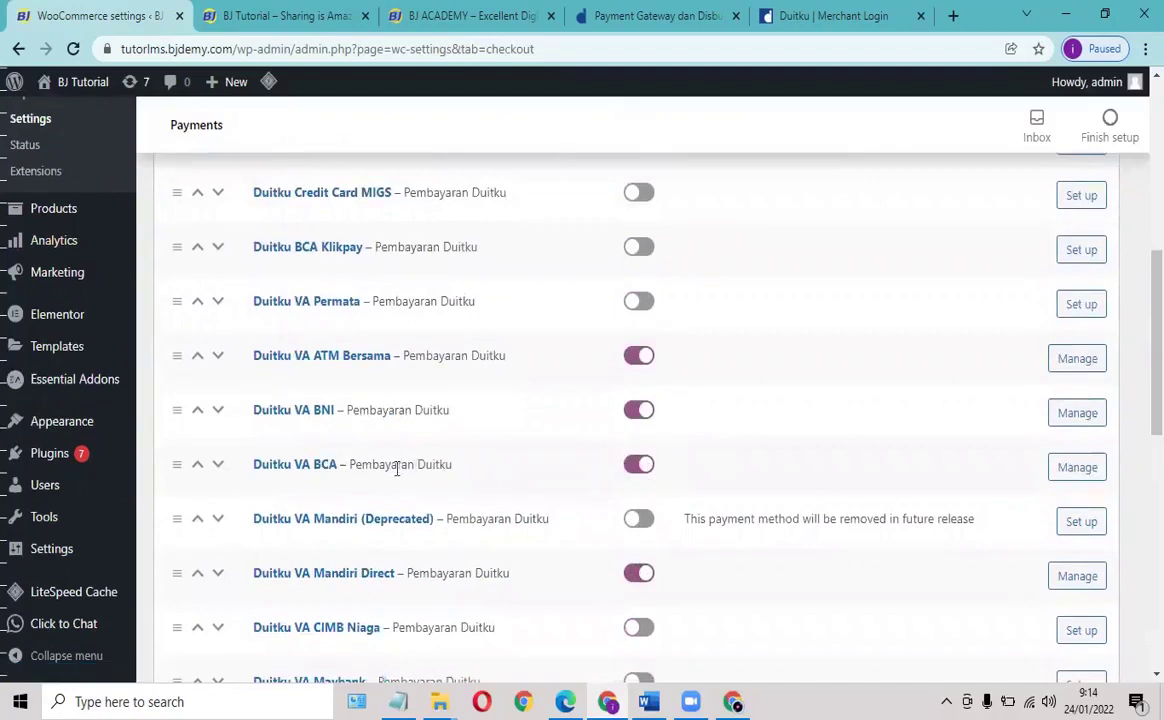
{"action": "left_click", "coordinate": [1068, 418]}
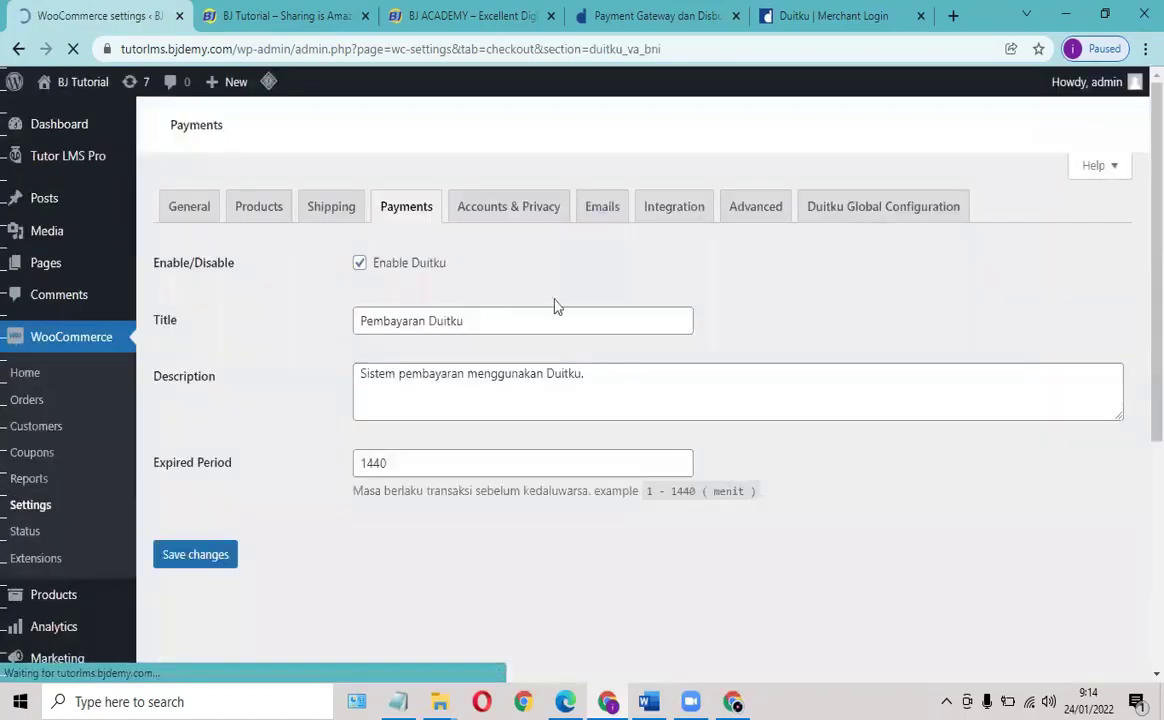
{"action": "scroll", "coordinate": [503, 378], "scroll_direction": "down", "scroll_amount": 4}
{"action": "scroll", "coordinate": [503, 378], "scroll_direction": "up", "scroll_amount": 4}
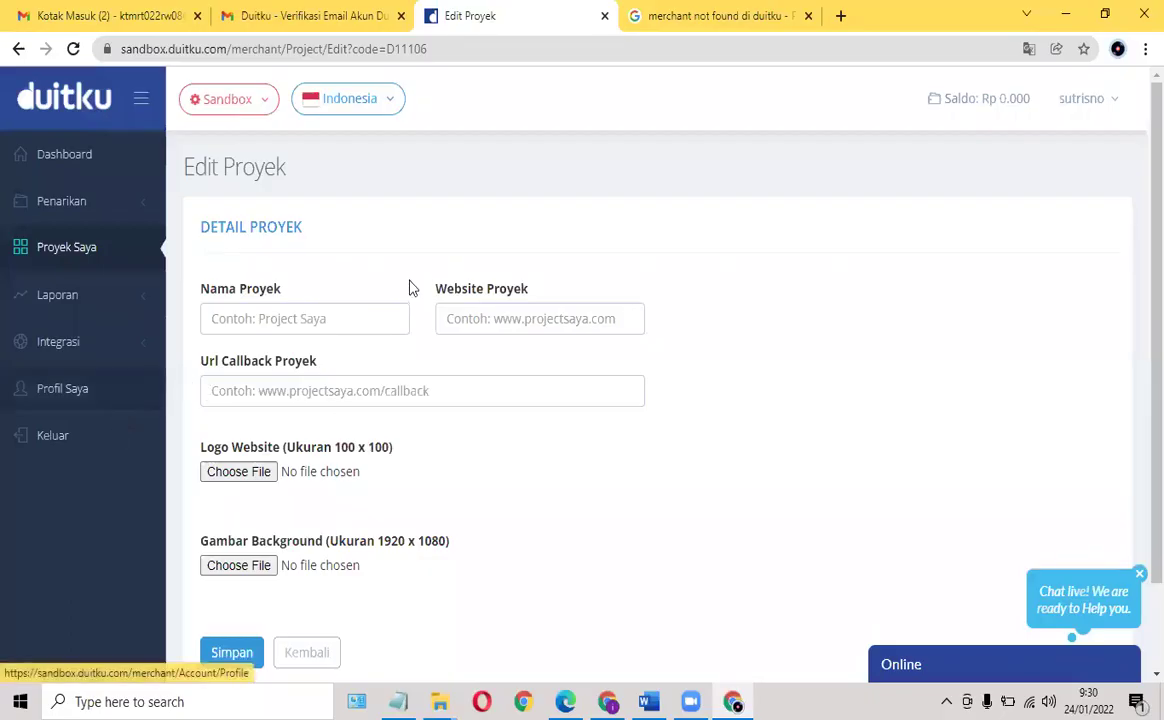
{"action": "left_click", "coordinate": [246, 322]}
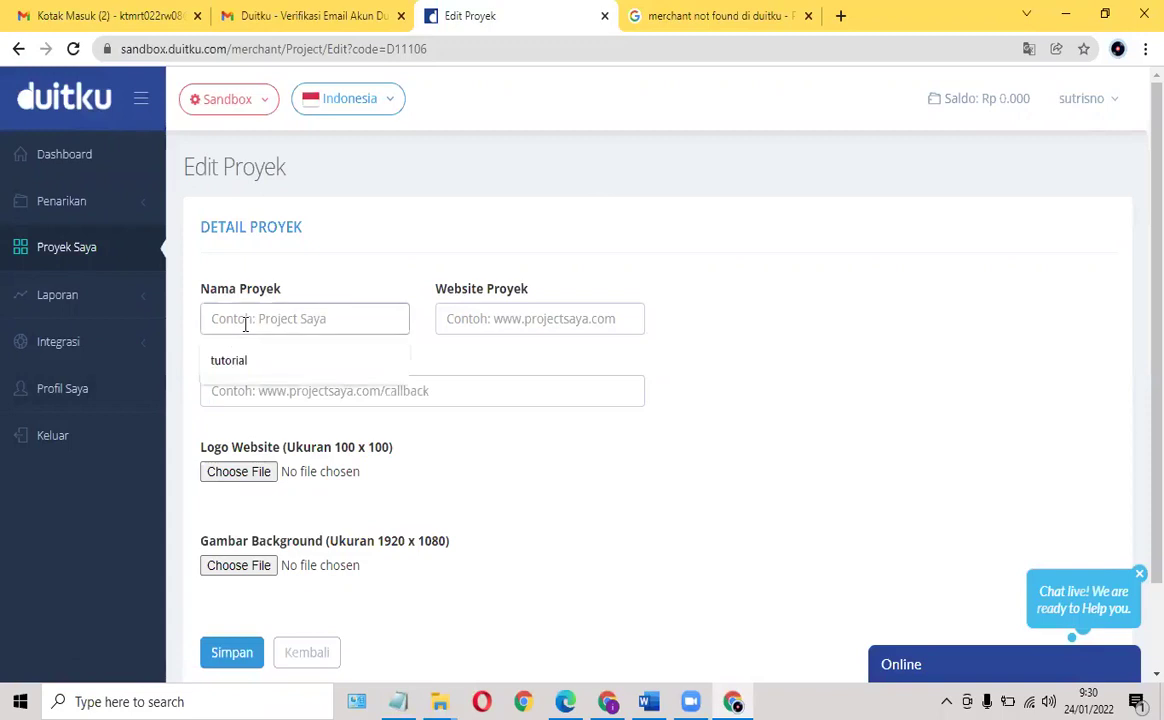
{"action": "left_click", "coordinate": [245, 361]}
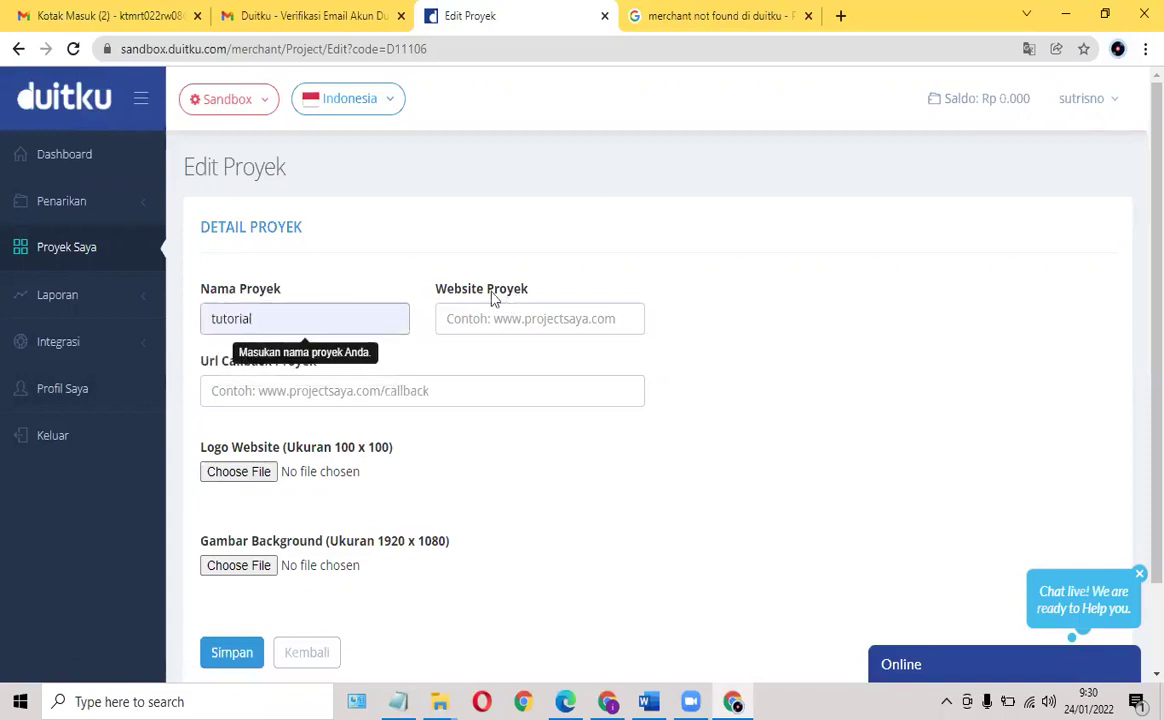
{"action": "left_click", "coordinate": [607, 701]}
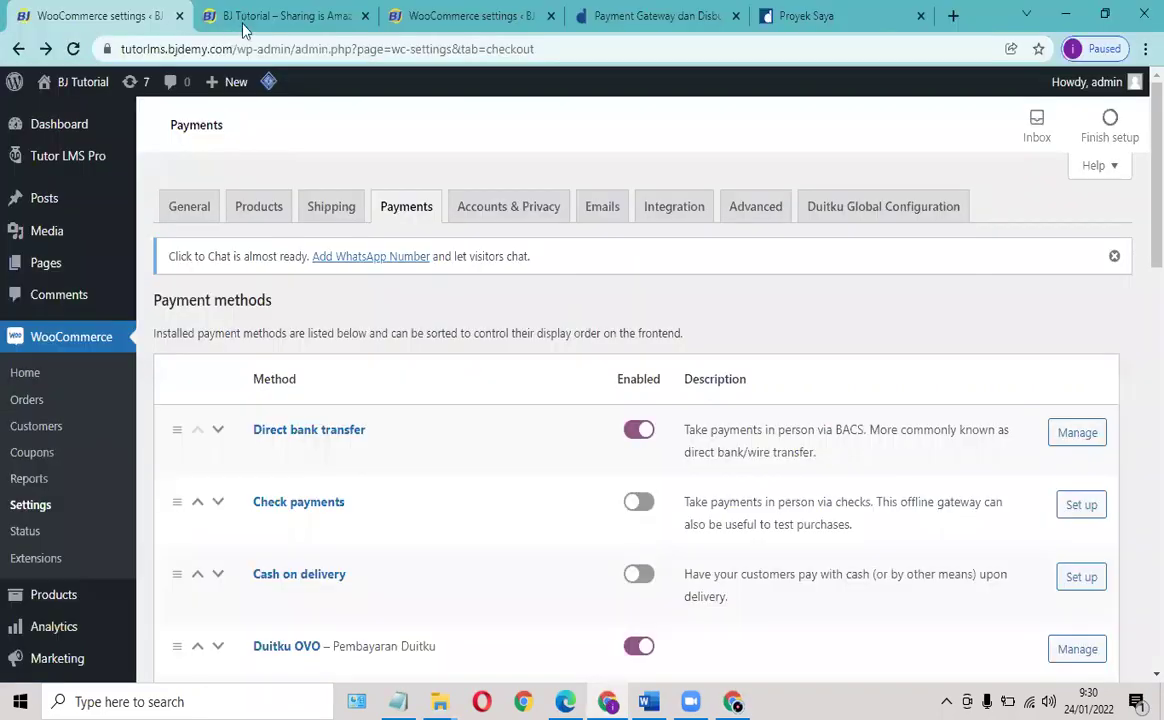
{"action": "key", "text": "ctrl+Tab"}
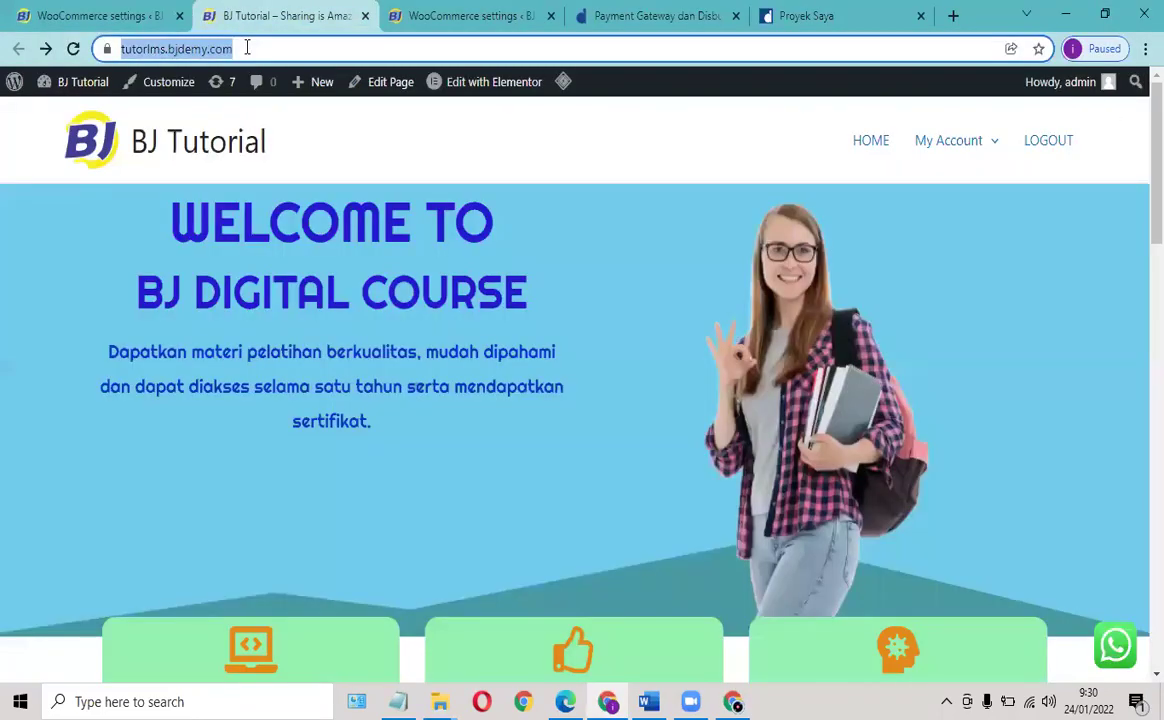
{"action": "key", "text": "alt+Tab"}
{"action": "left_click", "coordinate": [489, 322]}
{"action": "type", "text": "https://tutorlms.bjdemy.com/"}
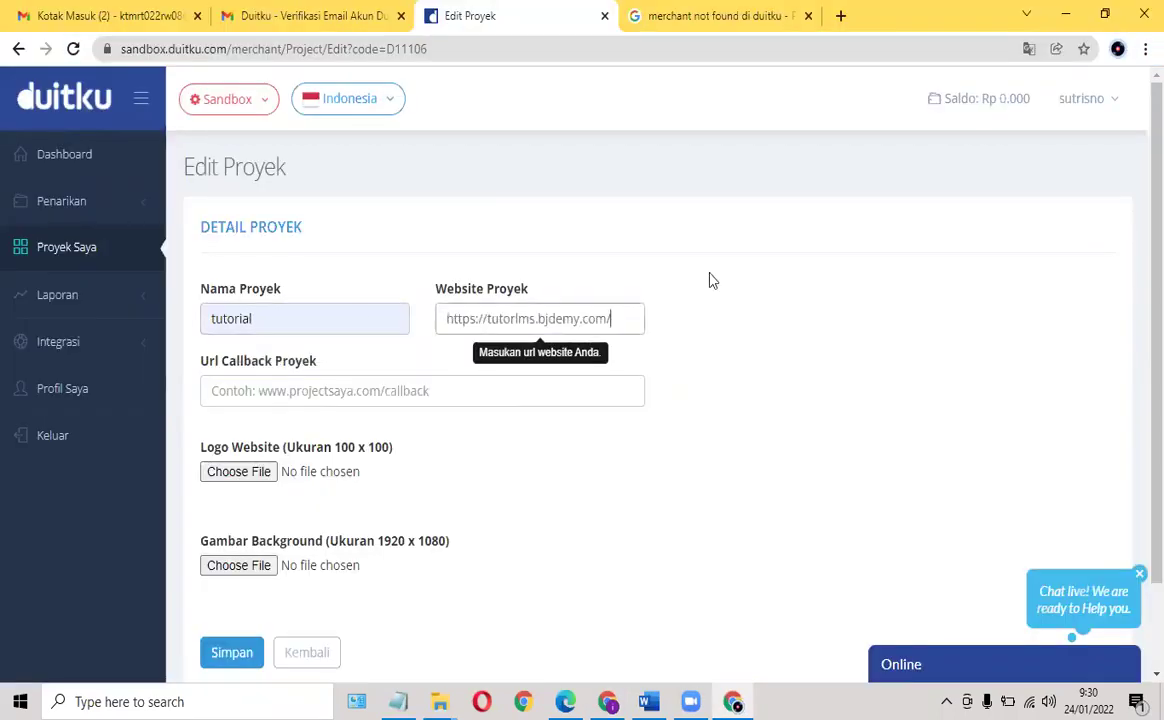
{"action": "left_click", "coordinate": [210, 373]}
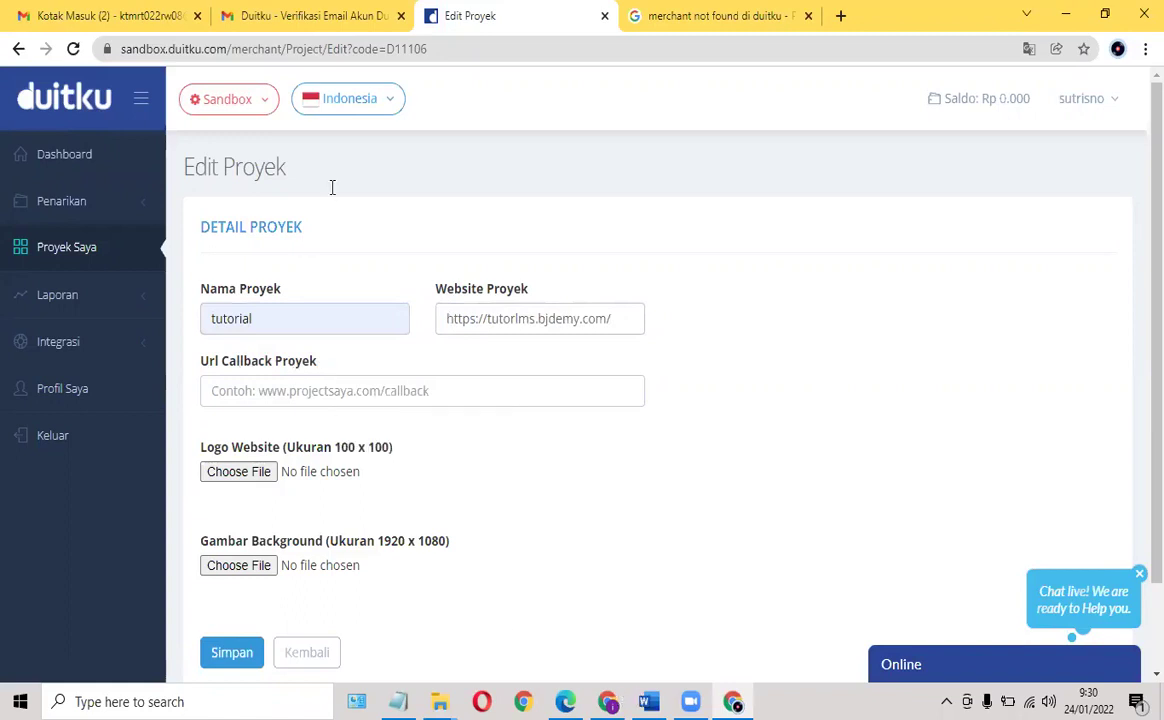
Paste the site's /dashboard/ page address as the callback URL
{"action": "key", "text": "alt+Tab"}
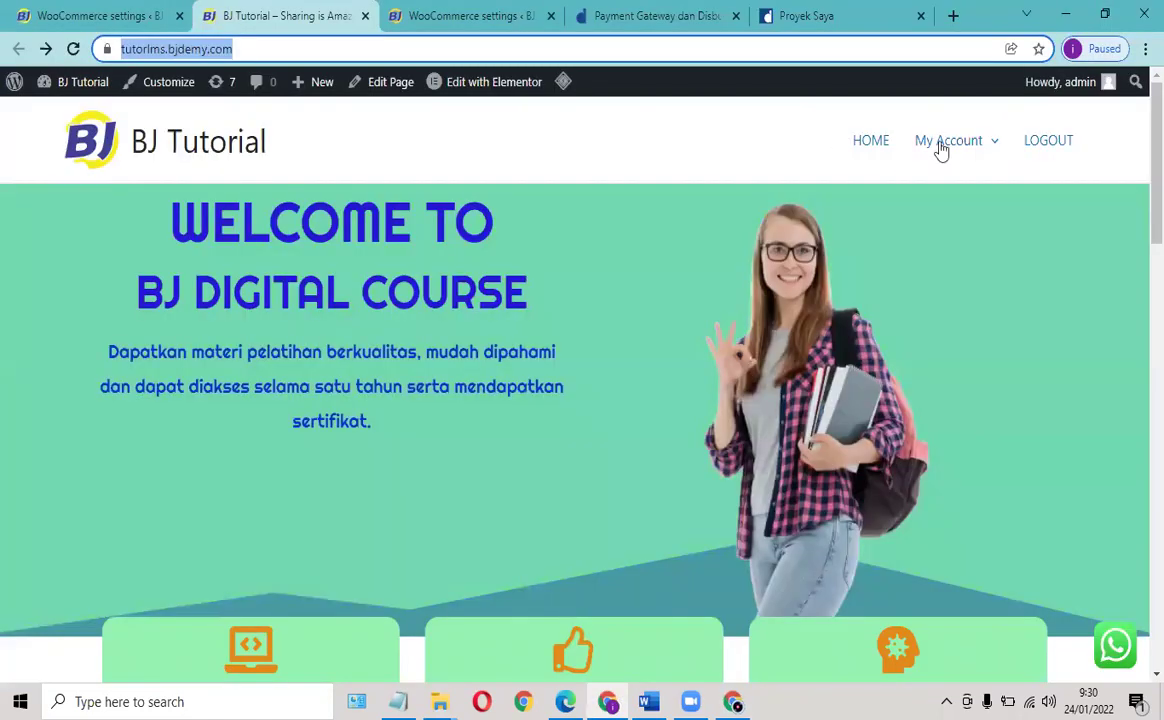
{"action": "left_click", "coordinate": [941, 145]}
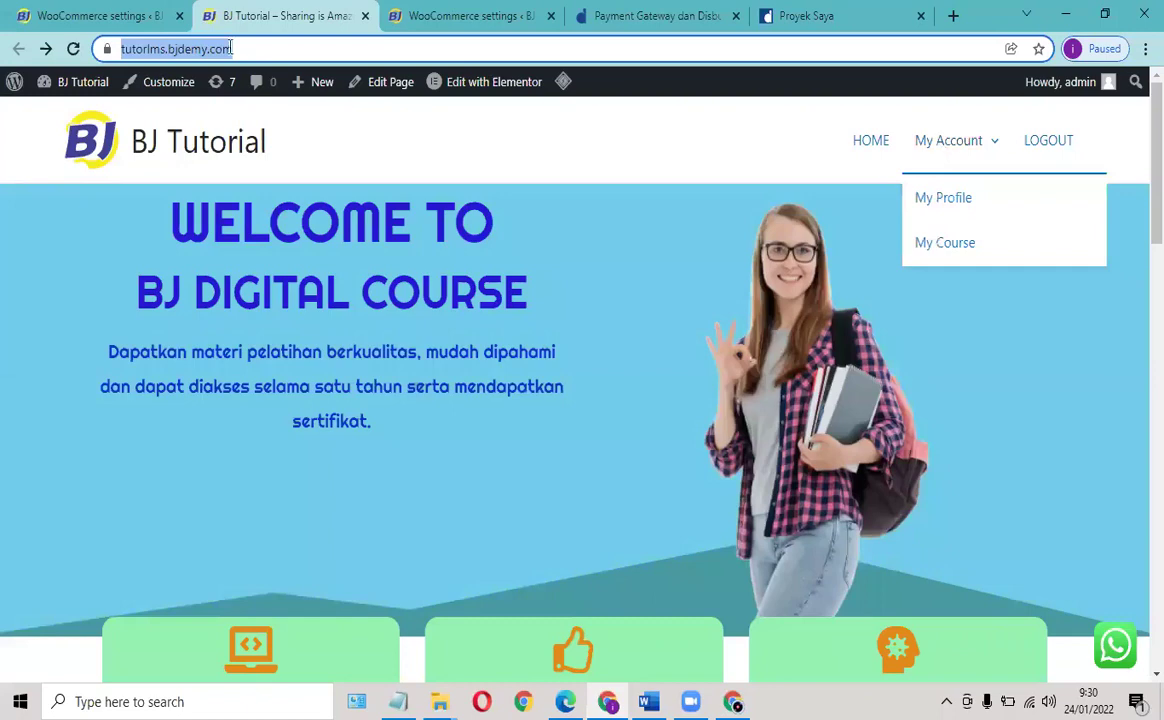
{"action": "left_click", "coordinate": [310, 50]}
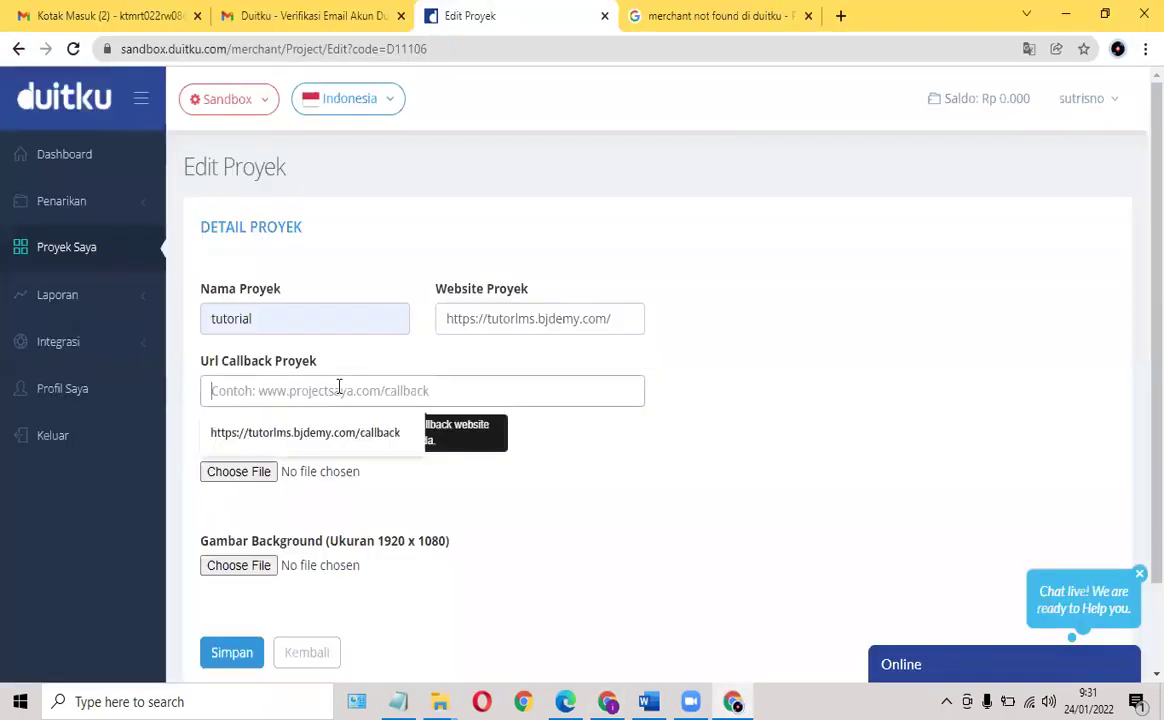
{"action": "type", "text": "https://tutorlms.bjdemy.com/dashboard/"}
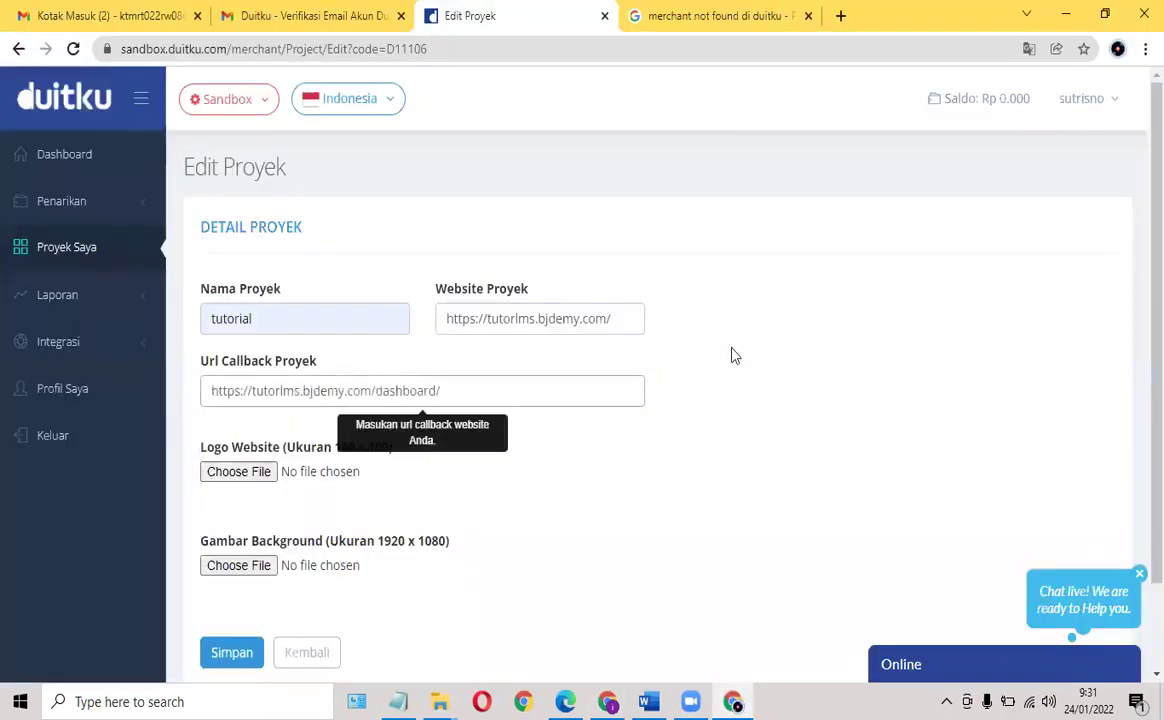
Attach logo.png as the project logo and save the project
{"action": "left_click", "coordinate": [248, 479]}
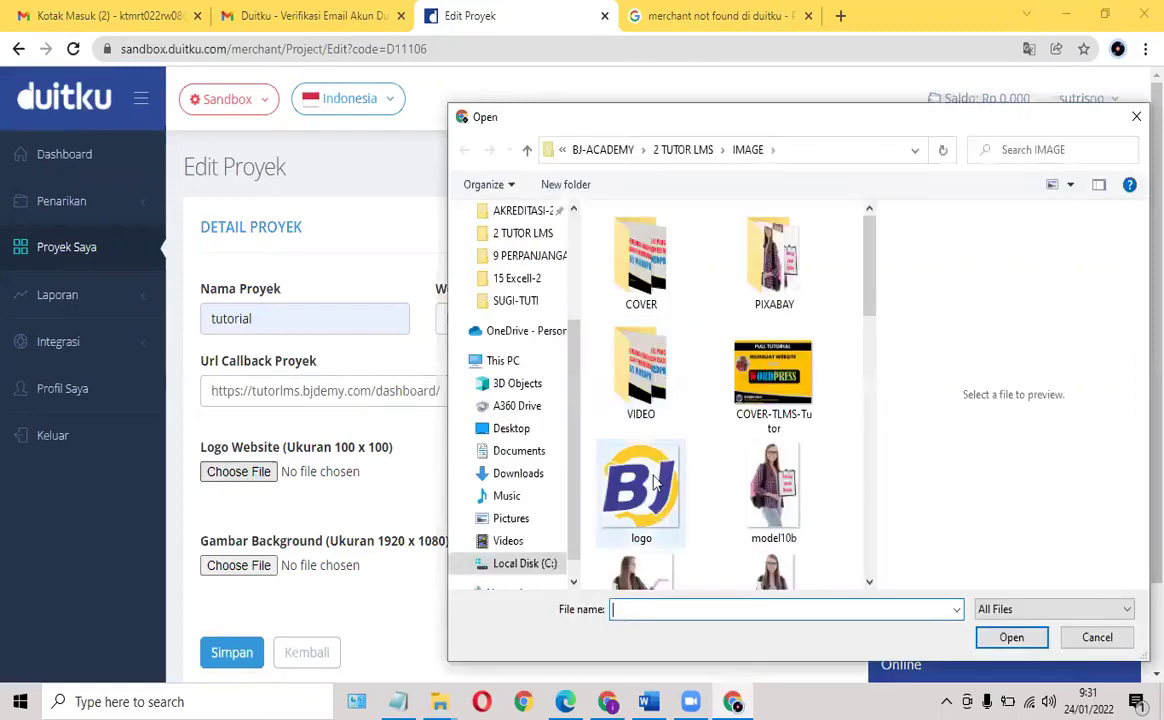
{"action": "left_click", "coordinate": [678, 500]}
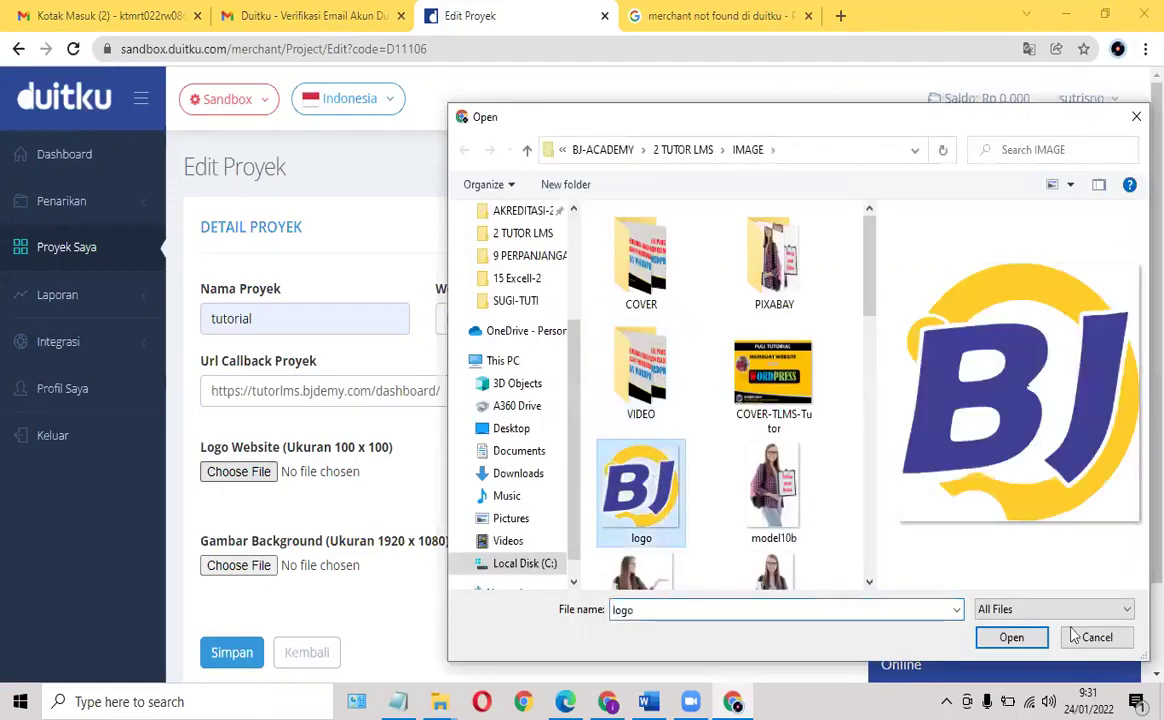
{"action": "left_click", "coordinate": [1020, 645]}
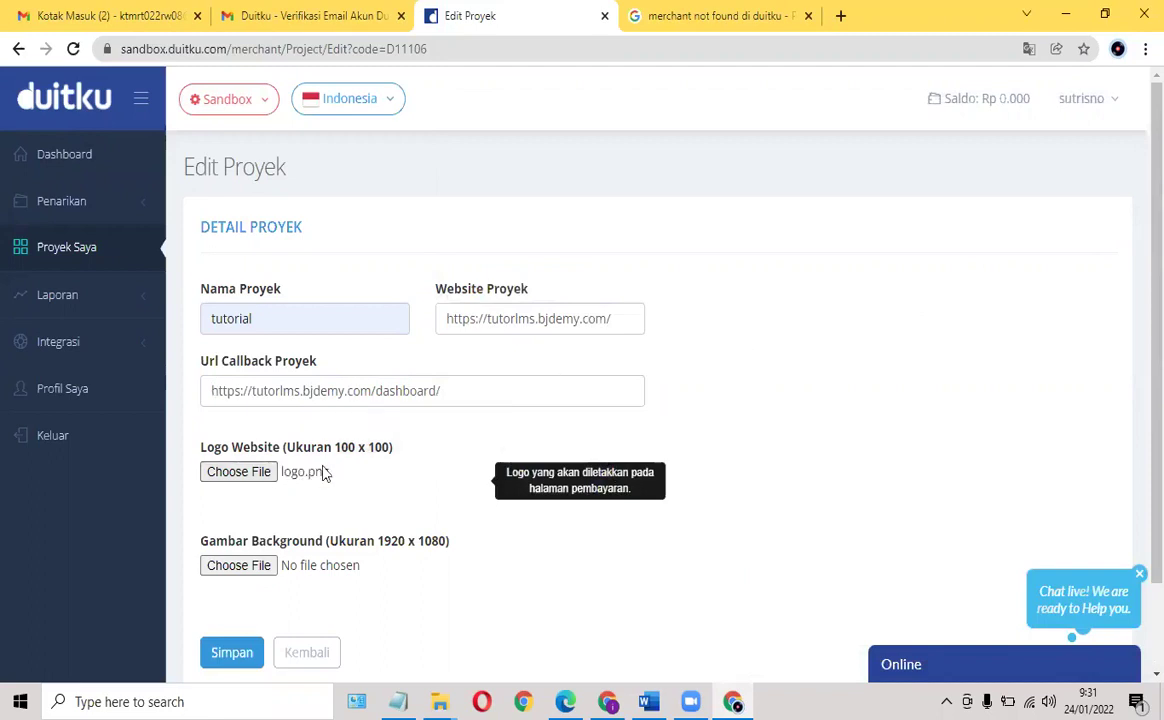
{"action": "scroll", "coordinate": [354, 458], "scroll_direction": "down", "scroll_amount": 1}
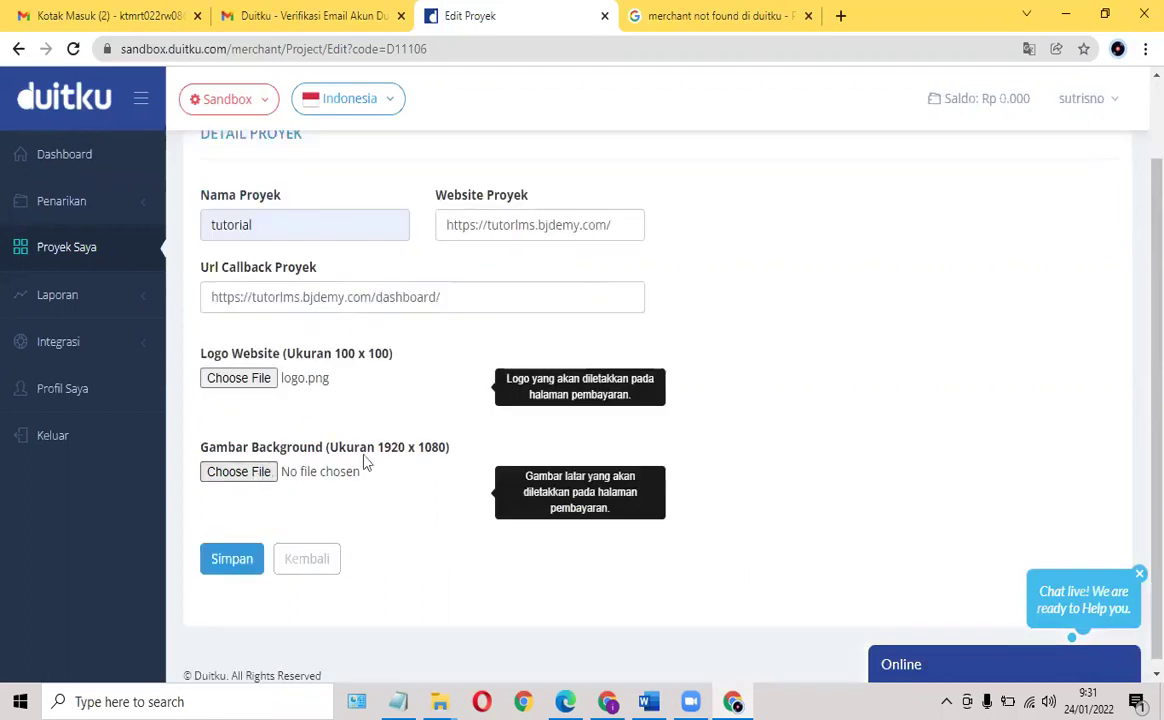
{"action": "left_click", "coordinate": [232, 560]}
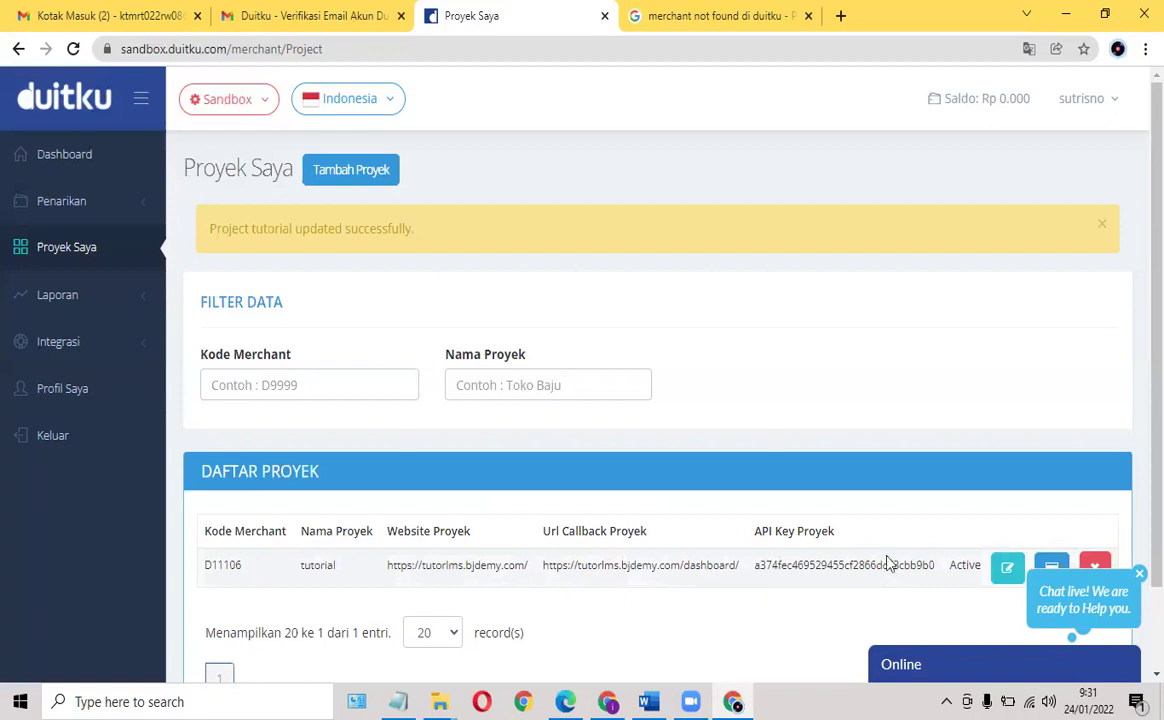
Scroll the Proyek Saya page to review the saved tutorial project row
{"action": "scroll", "coordinate": [891, 501], "scroll_direction": "down", "scroll_amount": 1}
{"action": "scroll", "coordinate": [893, 458], "scroll_direction": "up", "scroll_amount": 1}
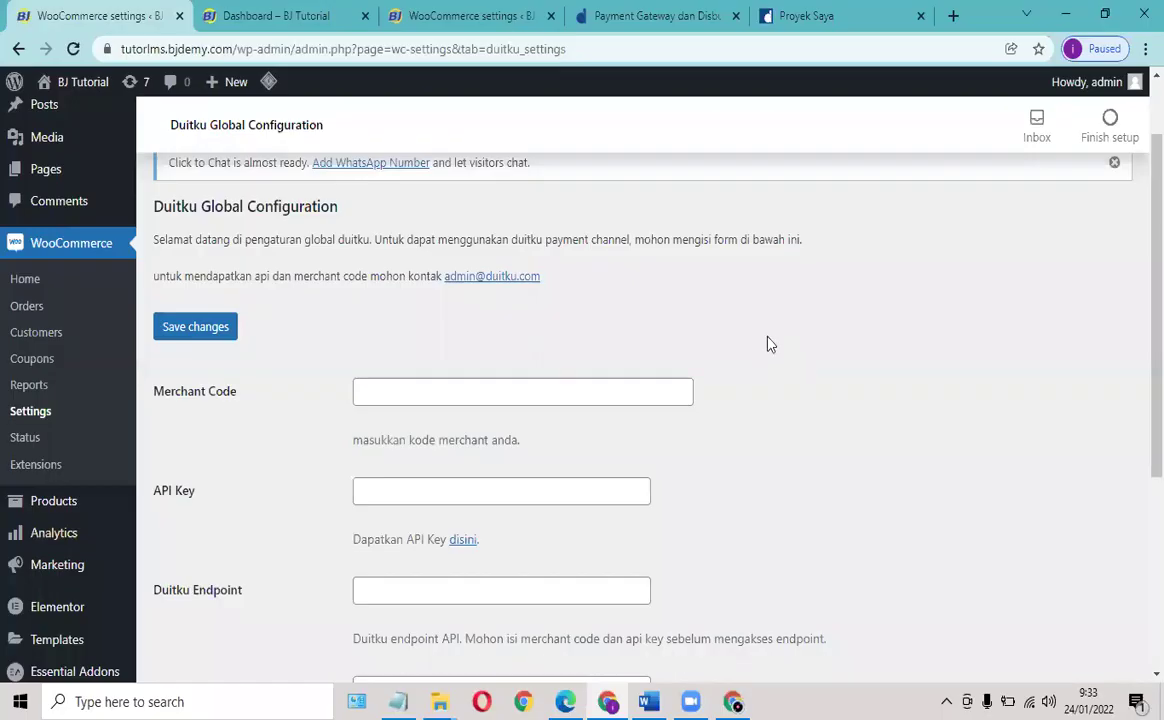
Copy the tutorial project's merchant code into the WooCommerce Merchant Code field
{"action": "scroll", "coordinate": [775, 358], "scroll_direction": "up", "scroll_amount": 1}
{"action": "scroll", "coordinate": [788, 335], "scroll_direction": "down", "scroll_amount": 2}
{"action": "scroll", "coordinate": [860, 250], "scroll_direction": "up", "scroll_amount": 2}
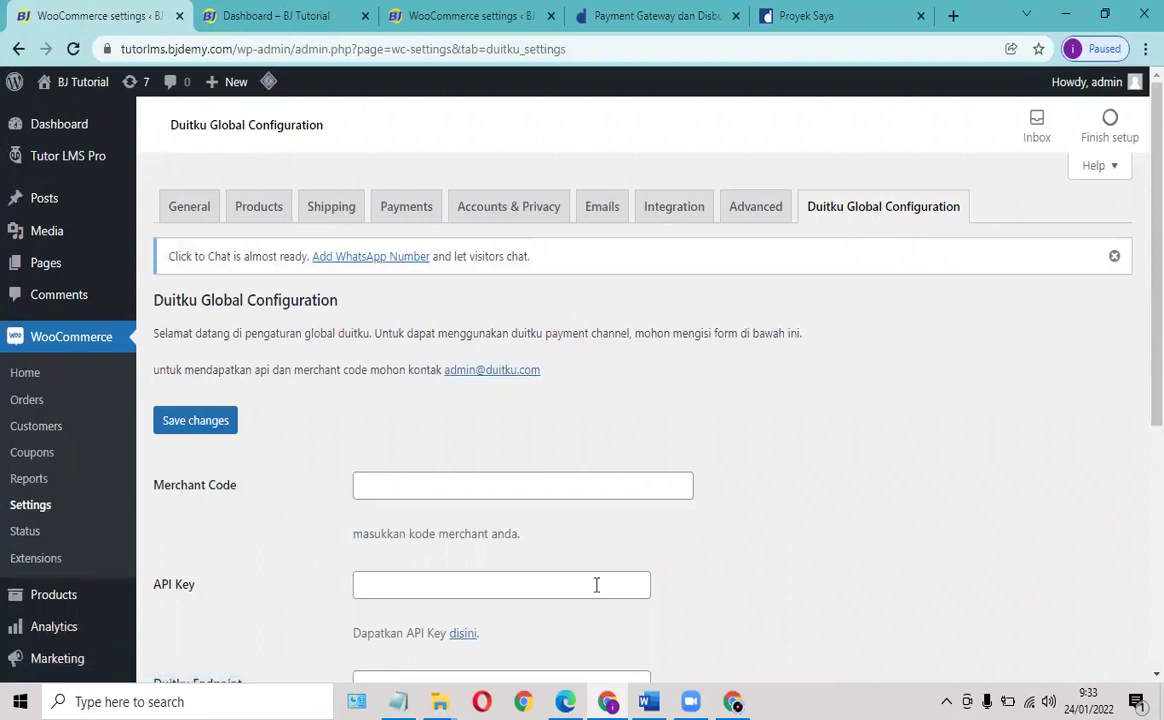
{"action": "key", "text": "alt+Tab"}
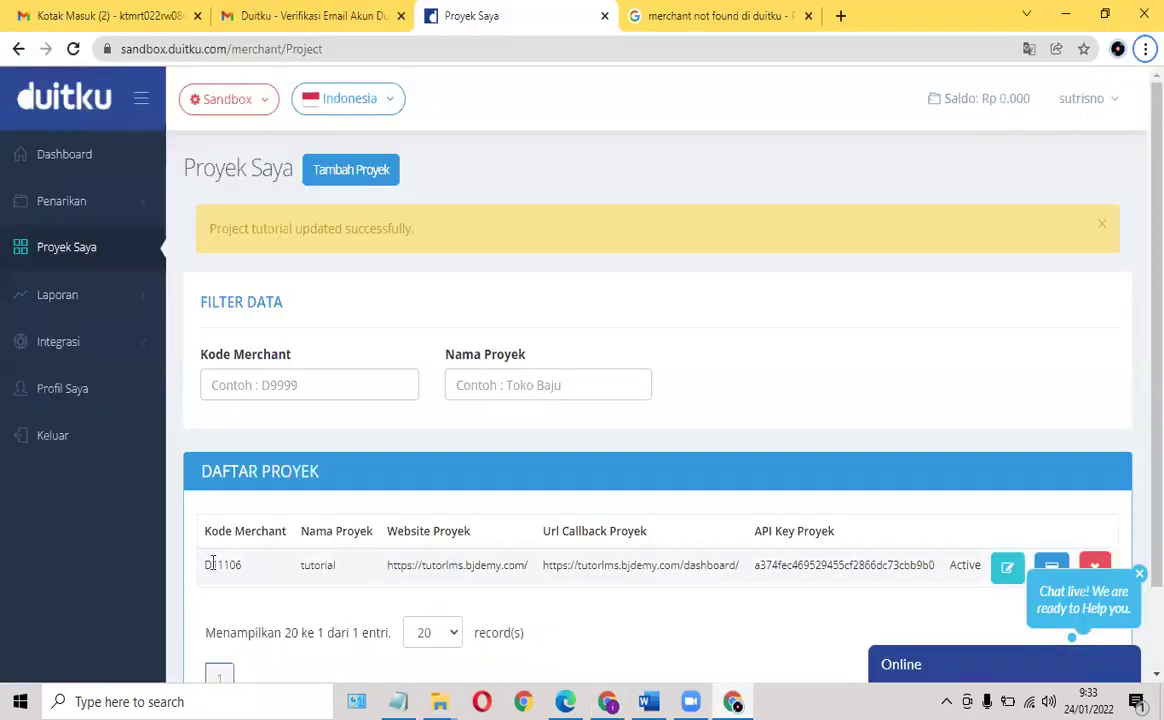
{"action": "left_click_drag", "start_coordinate": [206, 565], "coordinate": [250, 568]}
{"action": "key", "text": "ctrl+c"}
{"action": "left_click", "coordinate": [610, 700]}
{"action": "left_click", "coordinate": [434, 484]}
{"action": "key", "text": "ctrl+v"}
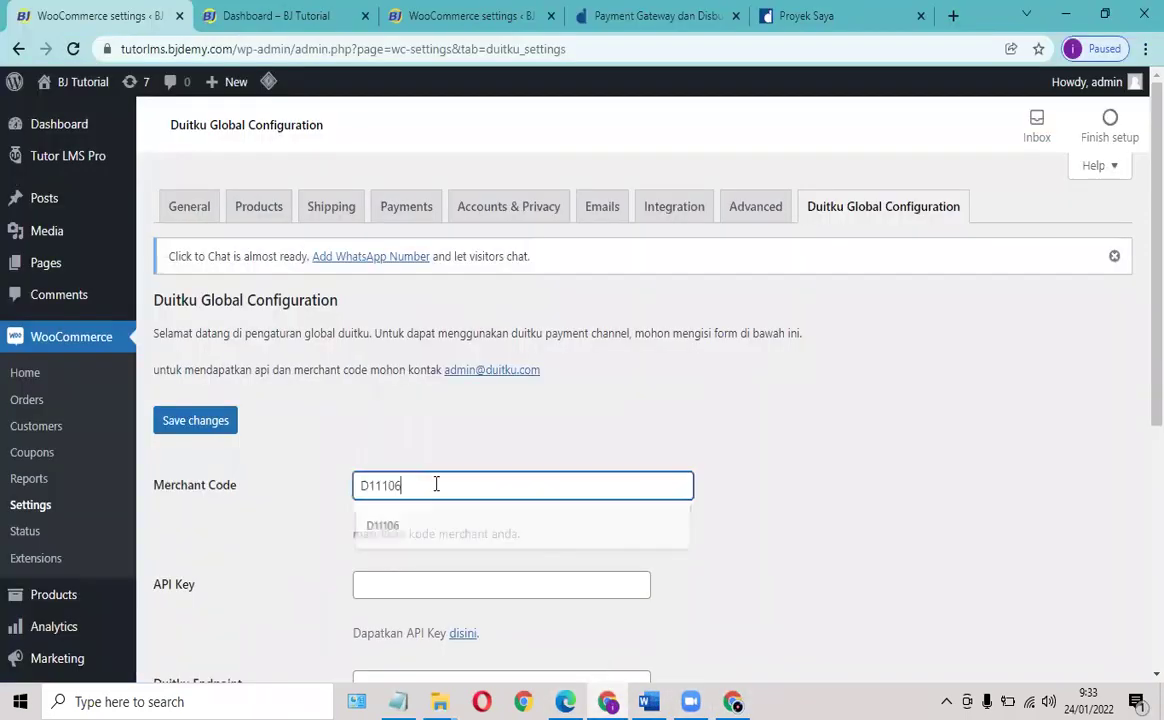
{"action": "left_click", "coordinate": [430, 566]}
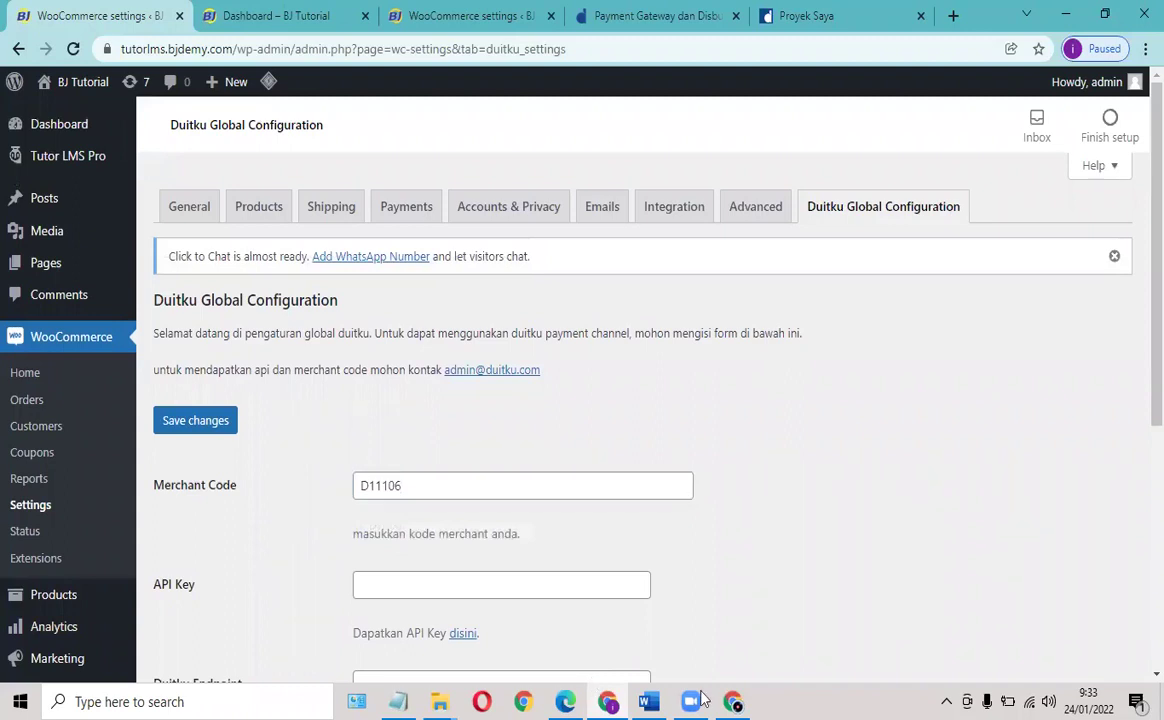
Copy the project's API key from Duitku into the API Key field
{"action": "left_click", "coordinate": [733, 701]}
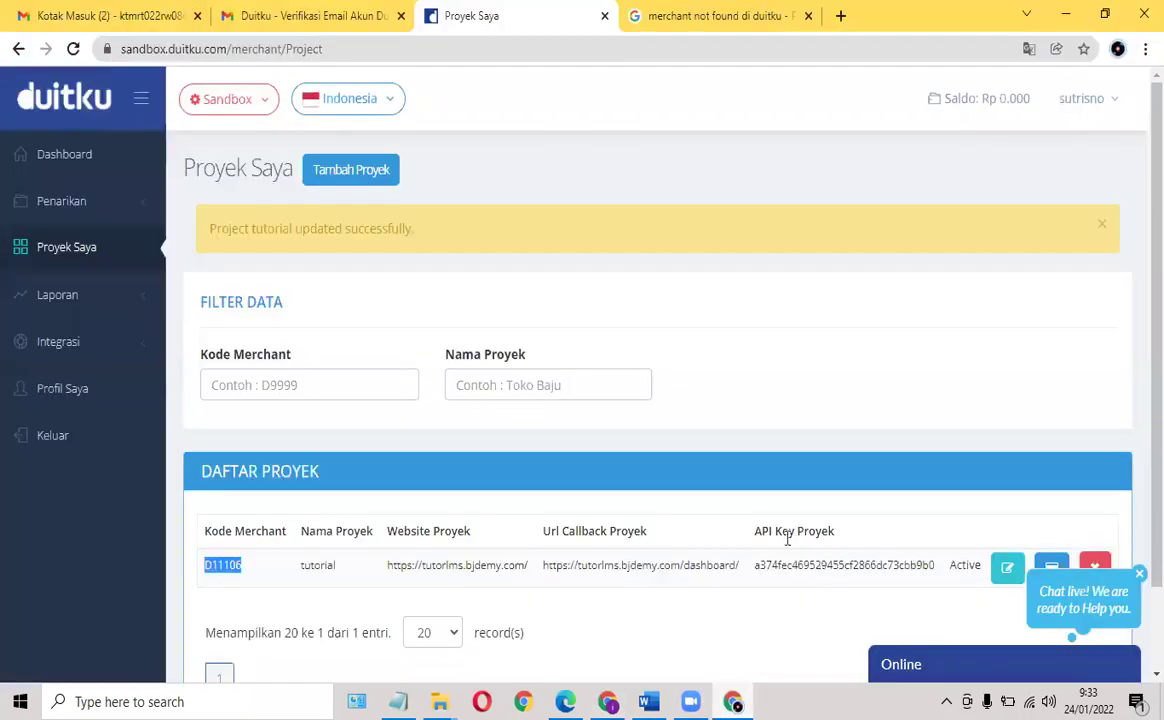
{"action": "left_click", "coordinate": [812, 565]}
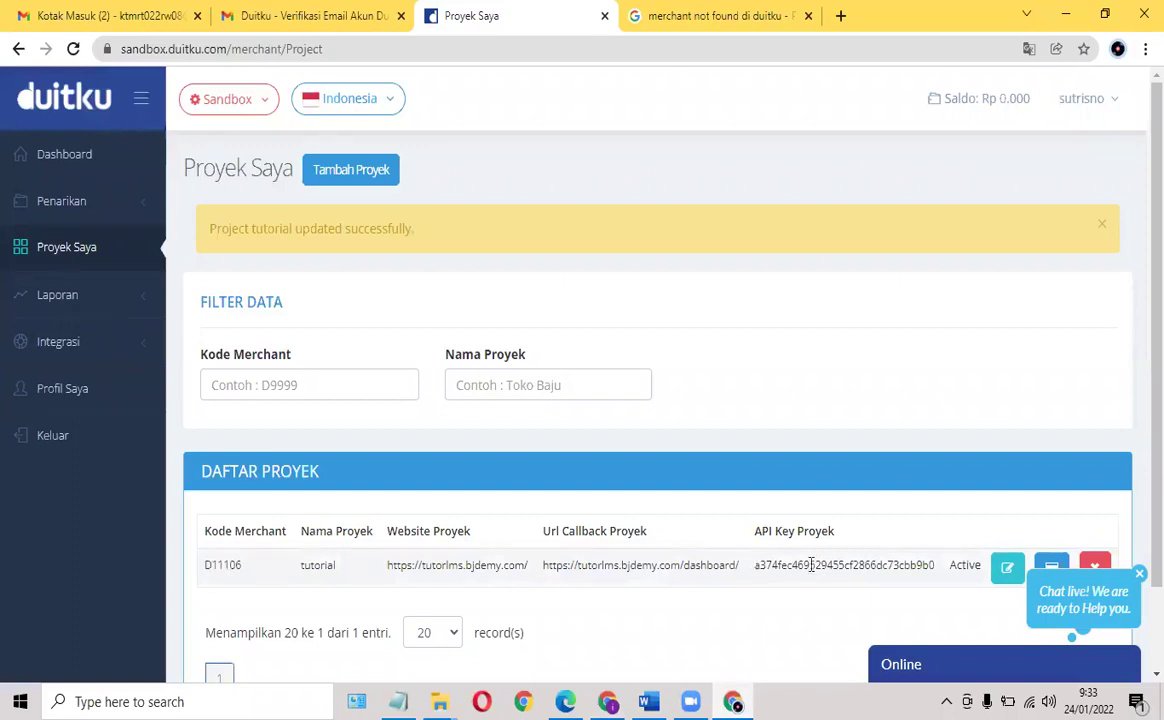
{"action": "left_click_drag", "start_coordinate": [754, 565], "coordinate": [937, 568]}
{"action": "key", "text": "ctrl+c"}
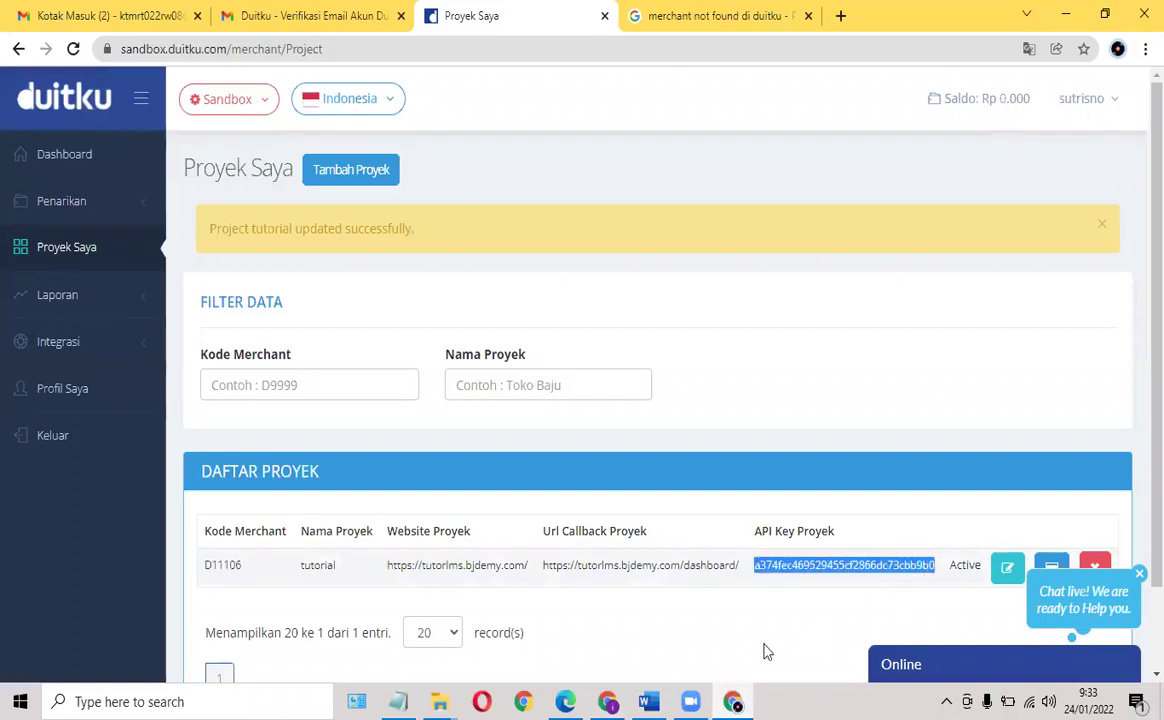
{"action": "key", "text": "alt+Tab"}
{"action": "left_click", "coordinate": [431, 588]}
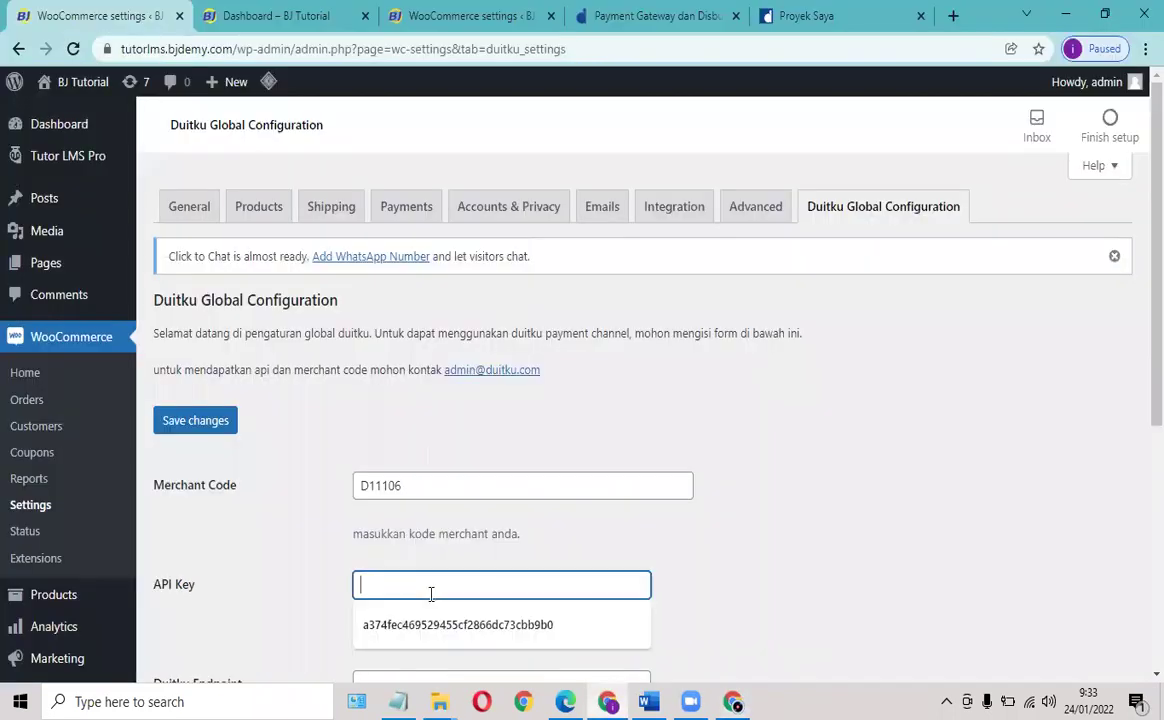
{"action": "key", "text": "ctrl+v"}
{"action": "left_click", "coordinate": [700, 545]}
{"action": "scroll", "coordinate": [688, 533], "scroll_direction": "down", "scroll_amount": 3}
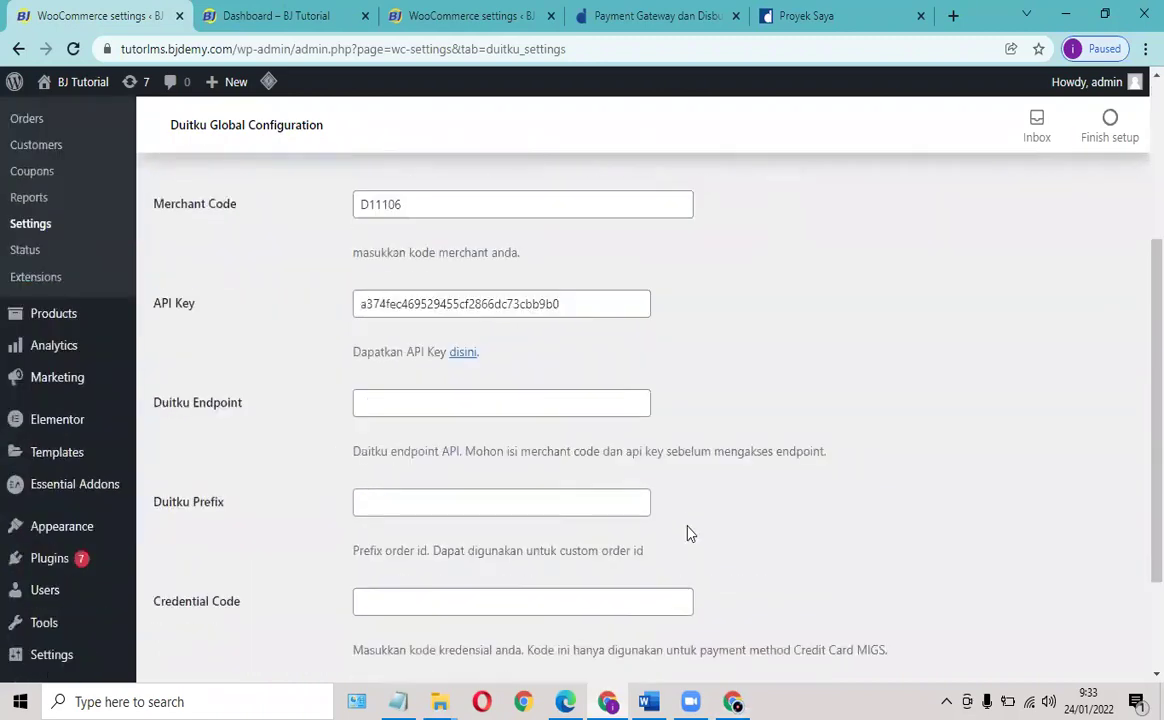
{"action": "left_click", "coordinate": [398, 701]}
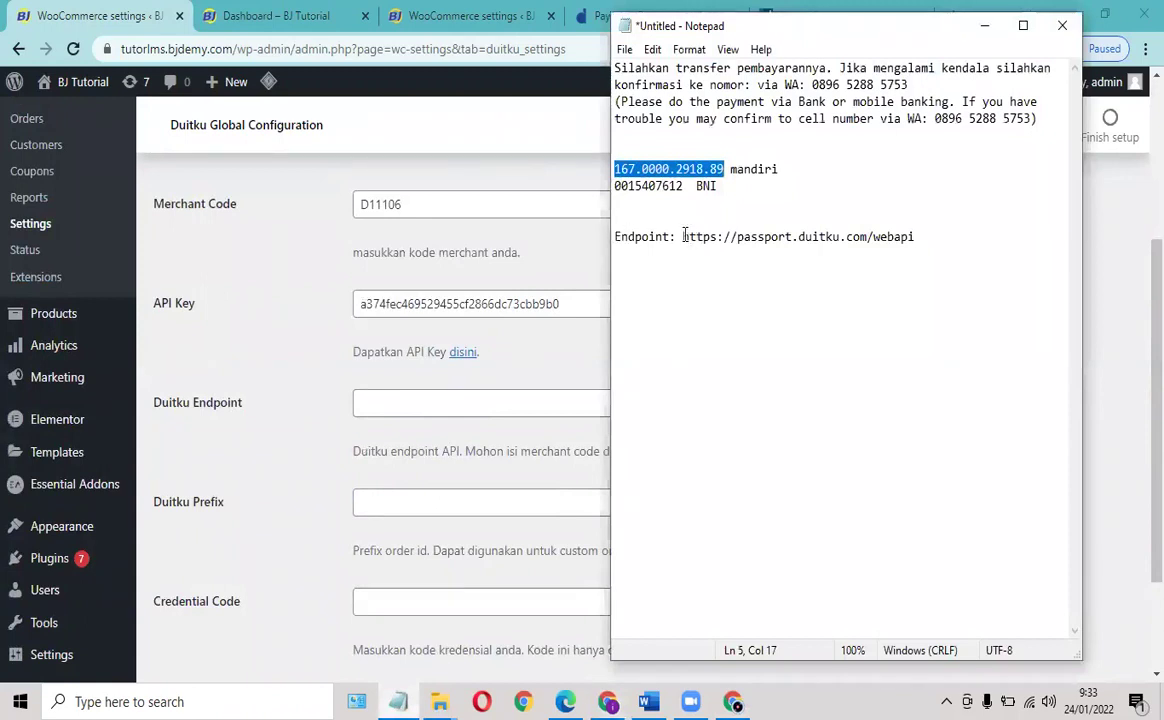
{"action": "left_click_drag", "start_coordinate": [682, 237], "coordinate": [947, 238]}
{"action": "key", "text": "ctrl+c"}
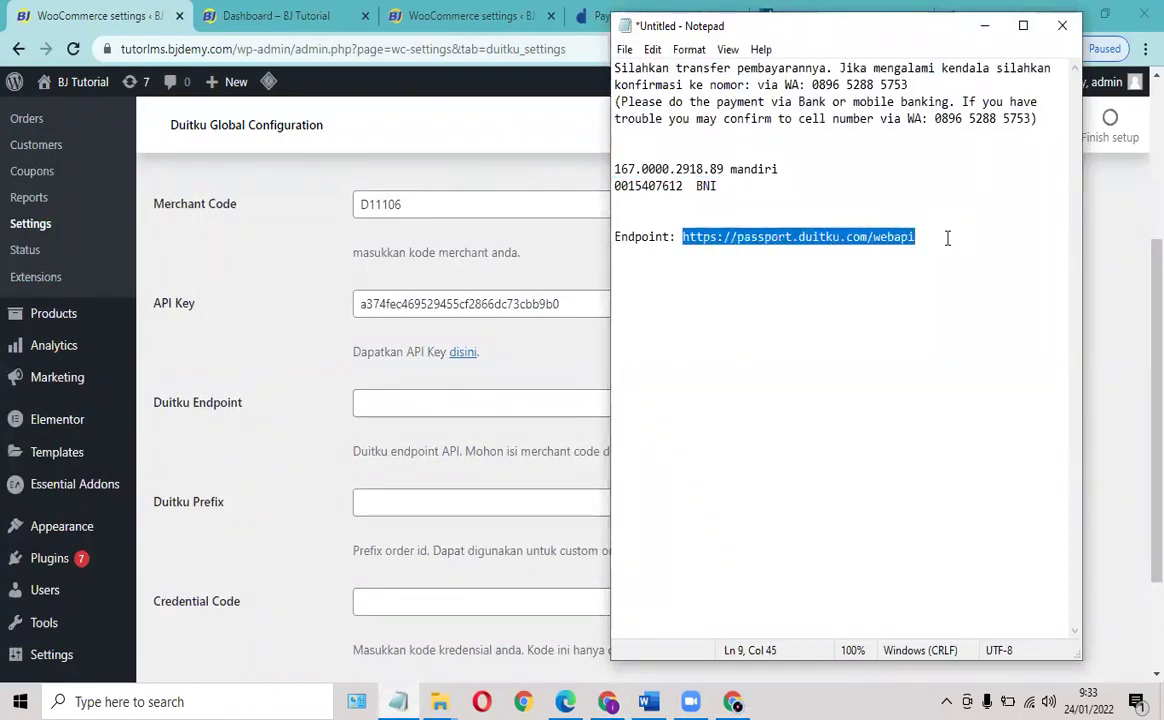
{"action": "left_click", "coordinate": [372, 406]}
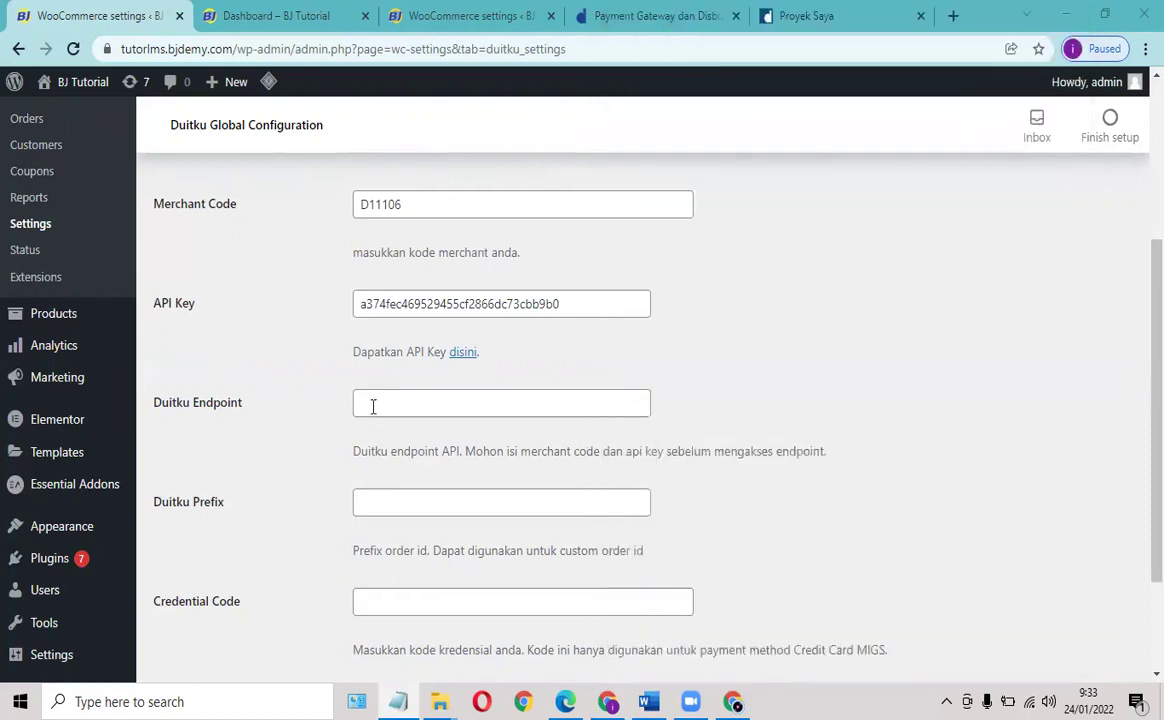
{"action": "left_click", "coordinate": [372, 406]}
{"action": "key", "text": "ctrl+v"}
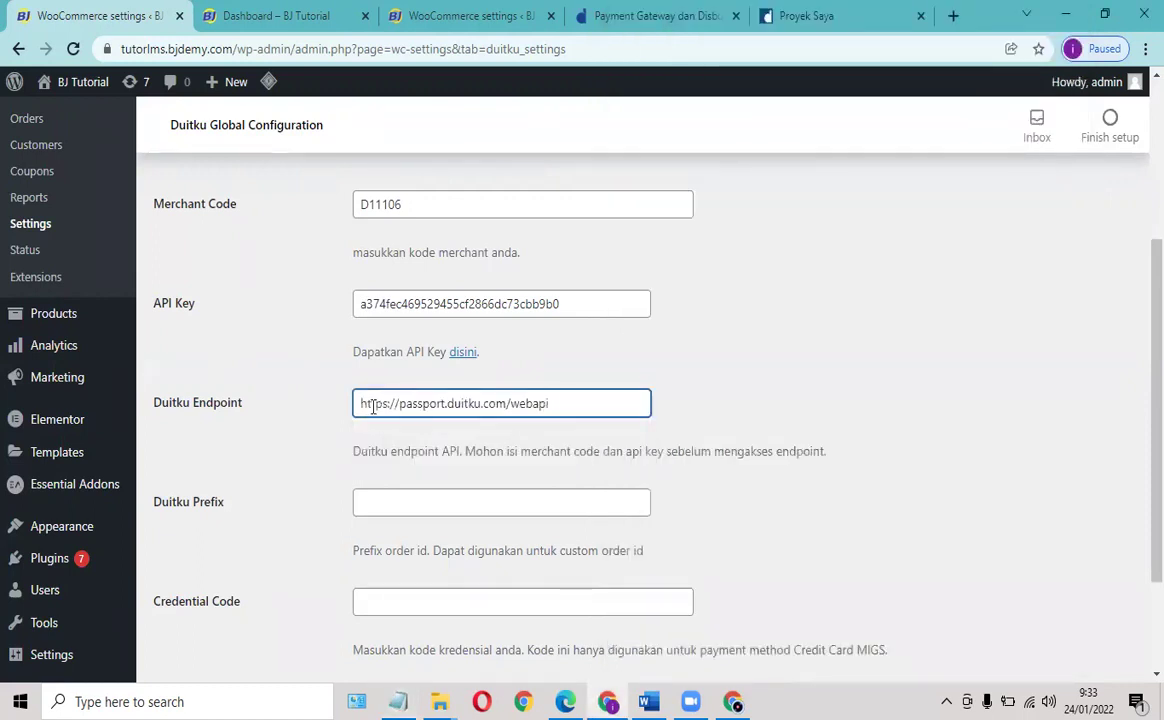
{"action": "key", "text": "Tab"}
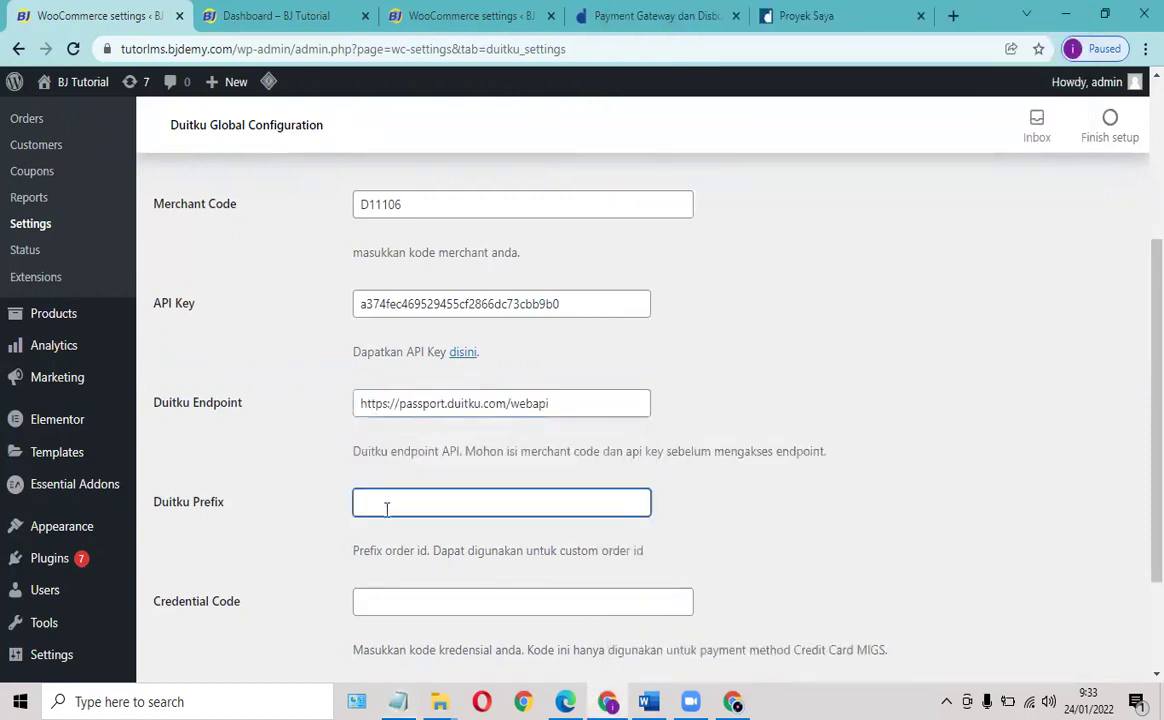
{"action": "scroll", "coordinate": [362, 525], "scroll_direction": "down", "scroll_amount": 1}
{"action": "scroll", "coordinate": [362, 525], "scroll_direction": "down", "scroll_amount": 2}
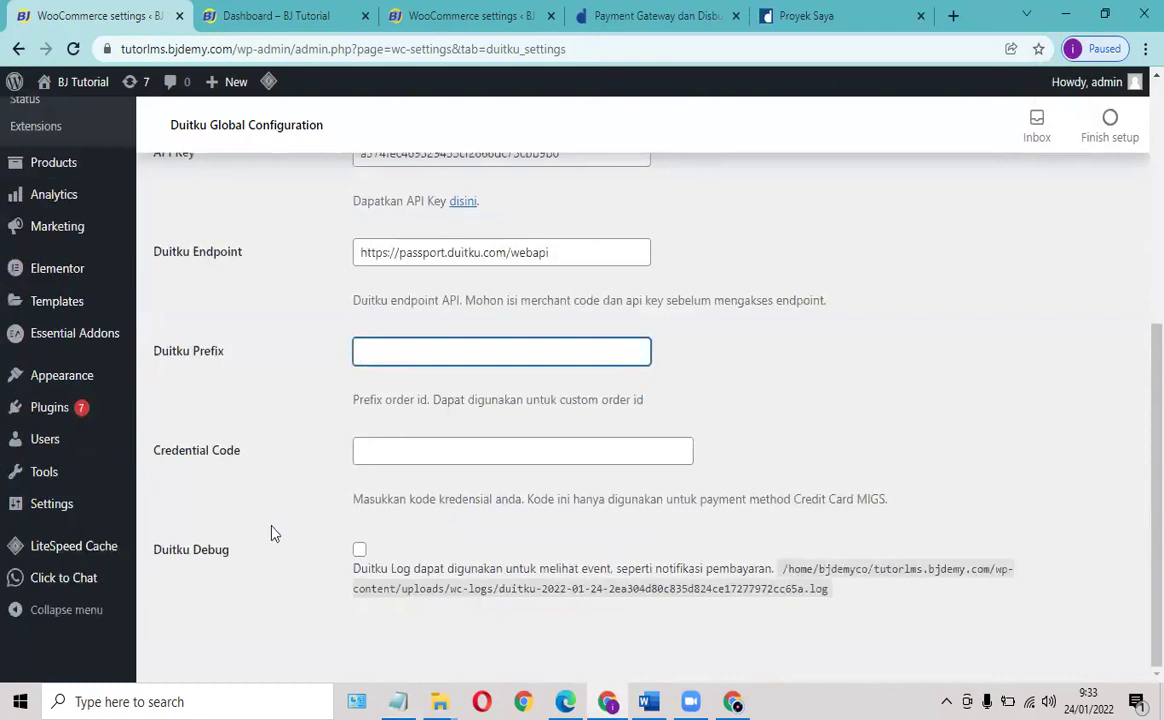
{"action": "scroll", "coordinate": [272, 322], "scroll_direction": "up", "scroll_amount": 5}
{"action": "left_click", "coordinate": [194, 423]}
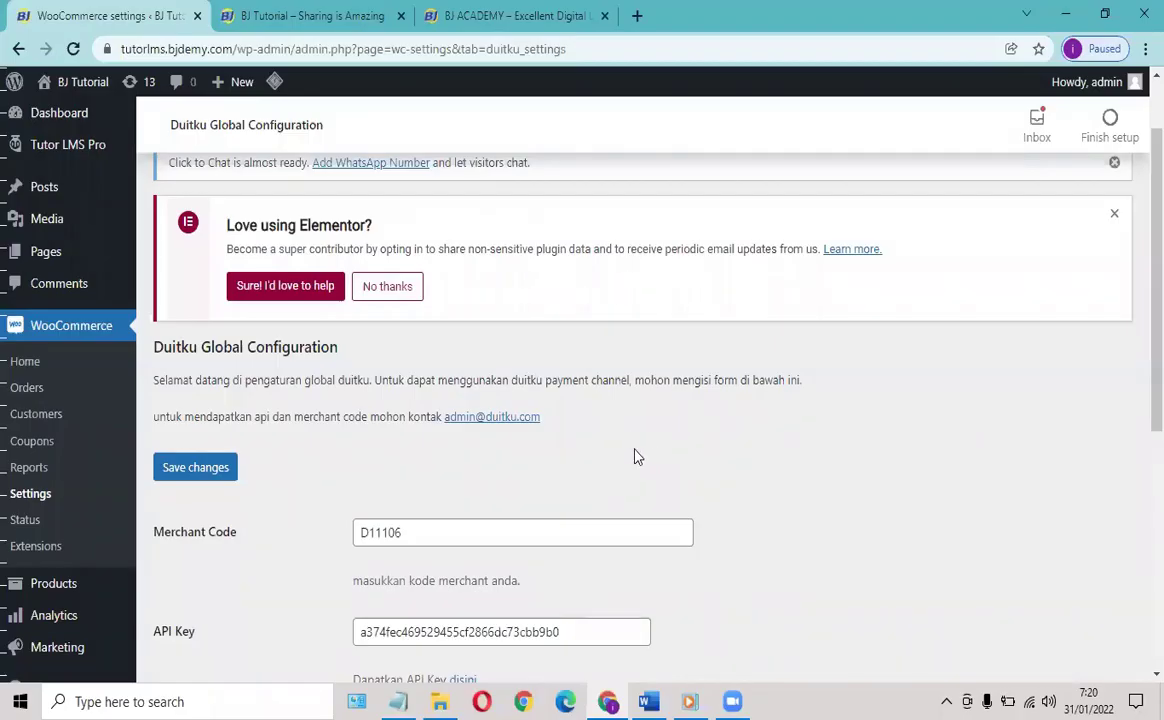
{"action": "scroll", "coordinate": [730, 413], "scroll_direction": "down", "scroll_amount": 2}
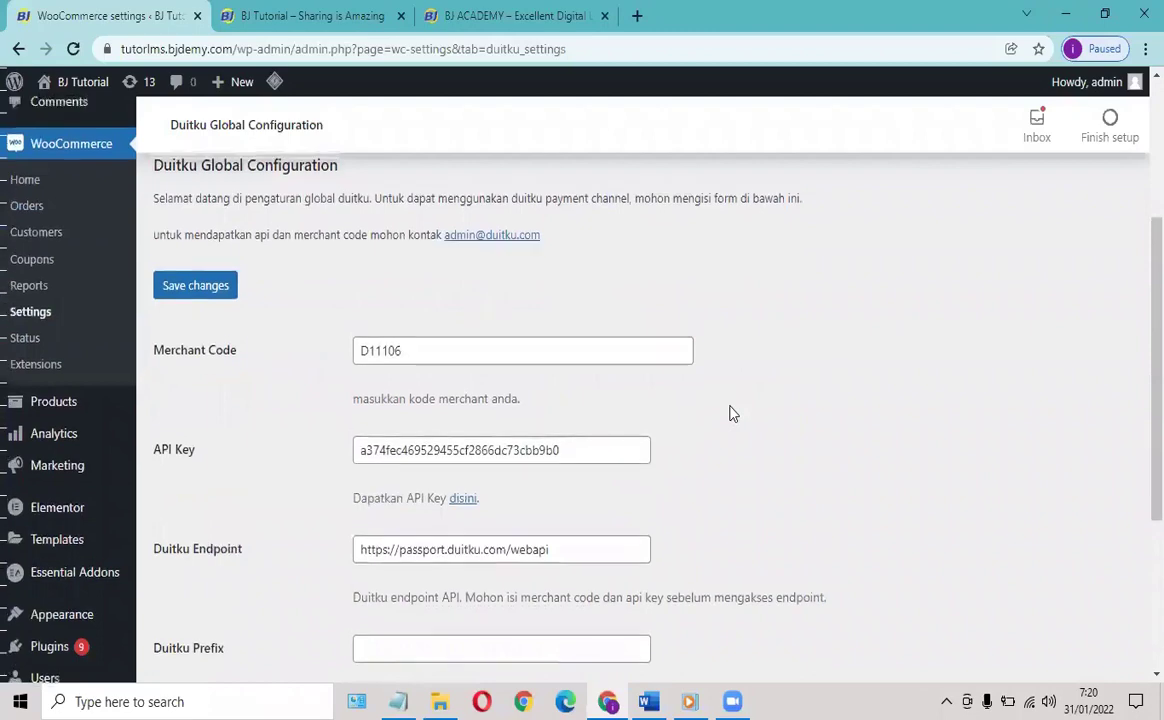
{"action": "scroll", "coordinate": [730, 413], "scroll_direction": "up", "scroll_amount": 2}
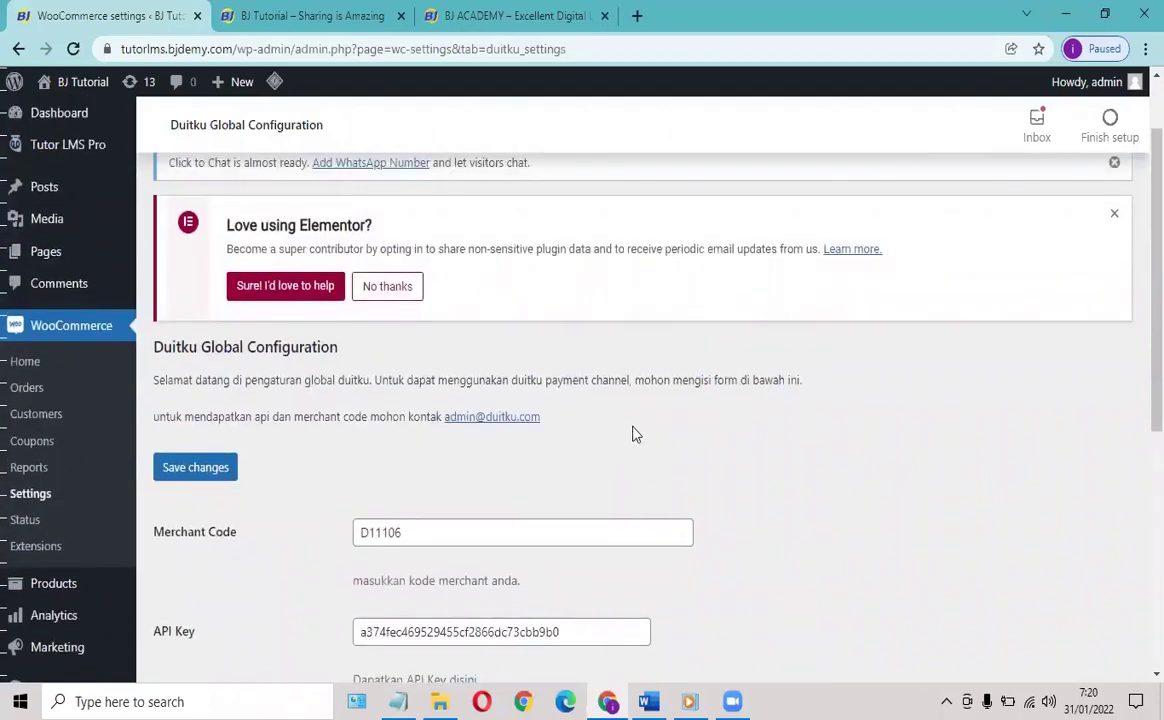
{"action": "scroll", "coordinate": [630, 435], "scroll_direction": "up", "scroll_amount": 1}
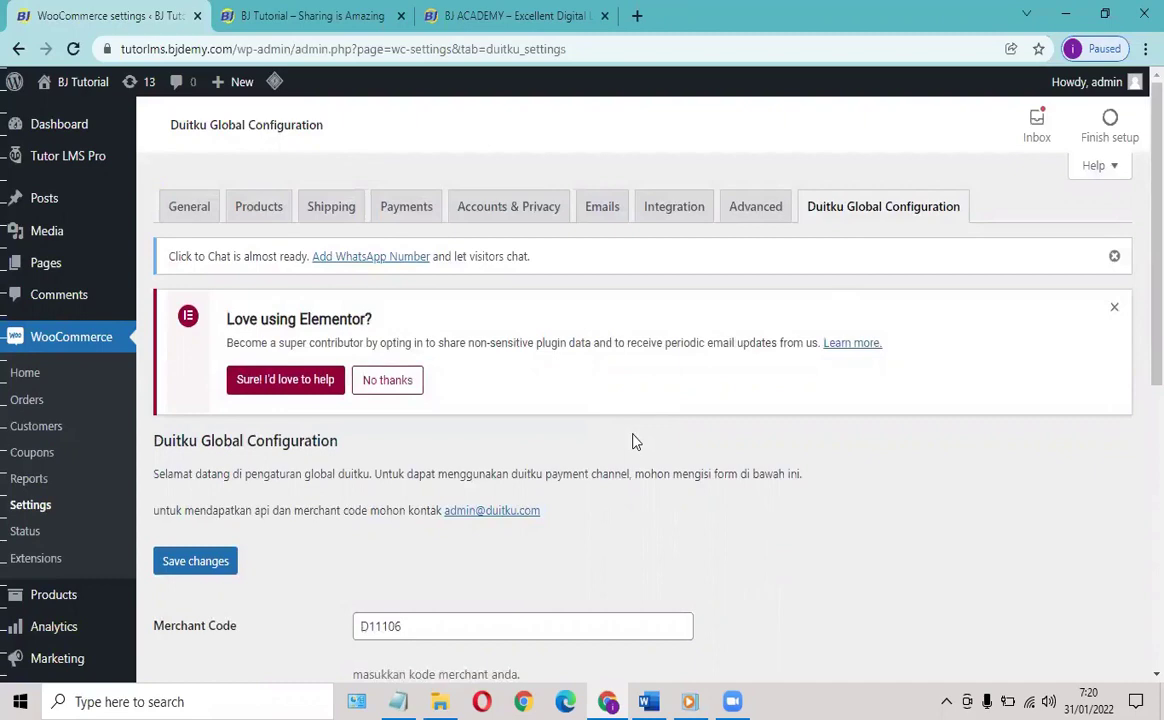
{"action": "scroll", "coordinate": [632, 440], "scroll_direction": "down", "scroll_amount": 2}
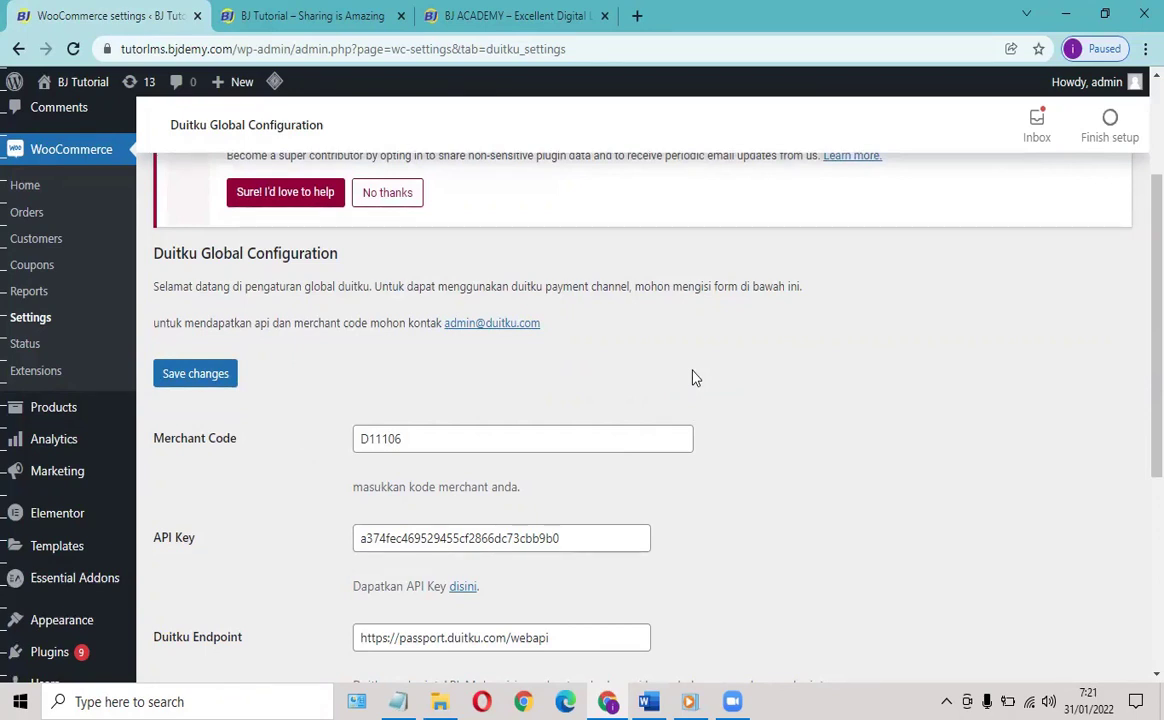
{"action": "scroll", "coordinate": [622, 425], "scroll_direction": "up", "scroll_amount": 3}
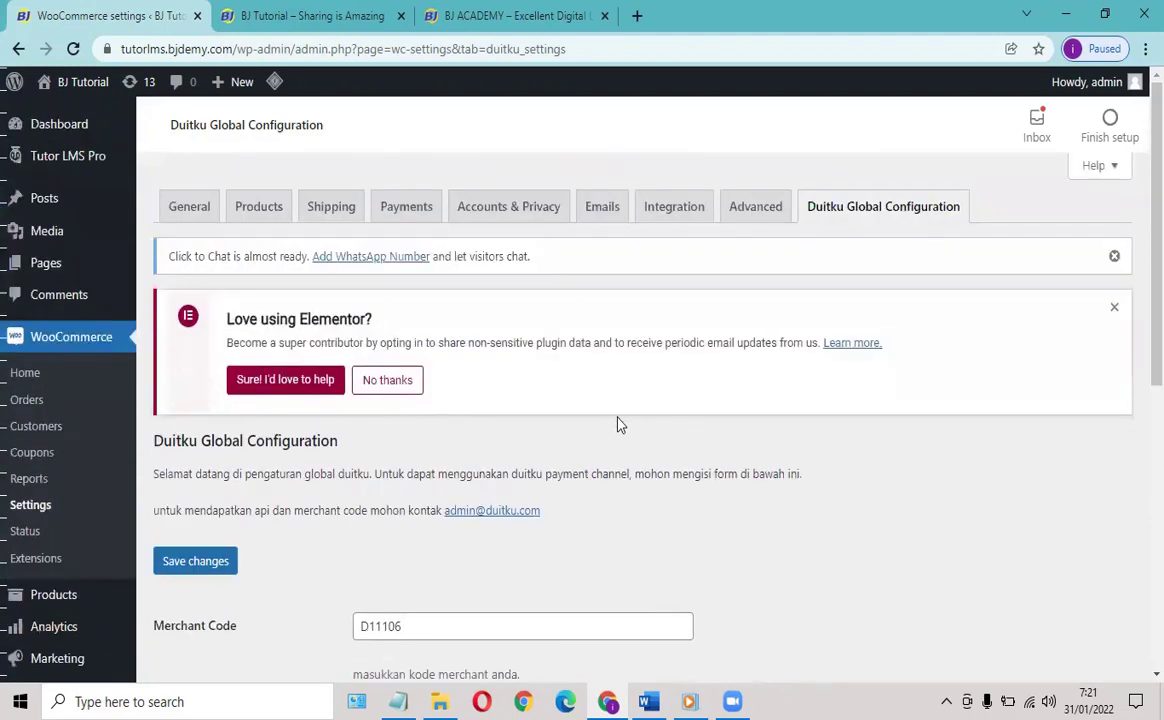
{"action": "scroll", "coordinate": [618, 425], "scroll_direction": "down", "scroll_amount": 3}
{"action": "scroll", "coordinate": [729, 379], "scroll_direction": "up", "scroll_amount": 3}
Launch Chrome under another profile and go to tutorlms.bjdemy.com
{"action": "left_click", "coordinate": [527, 700]}
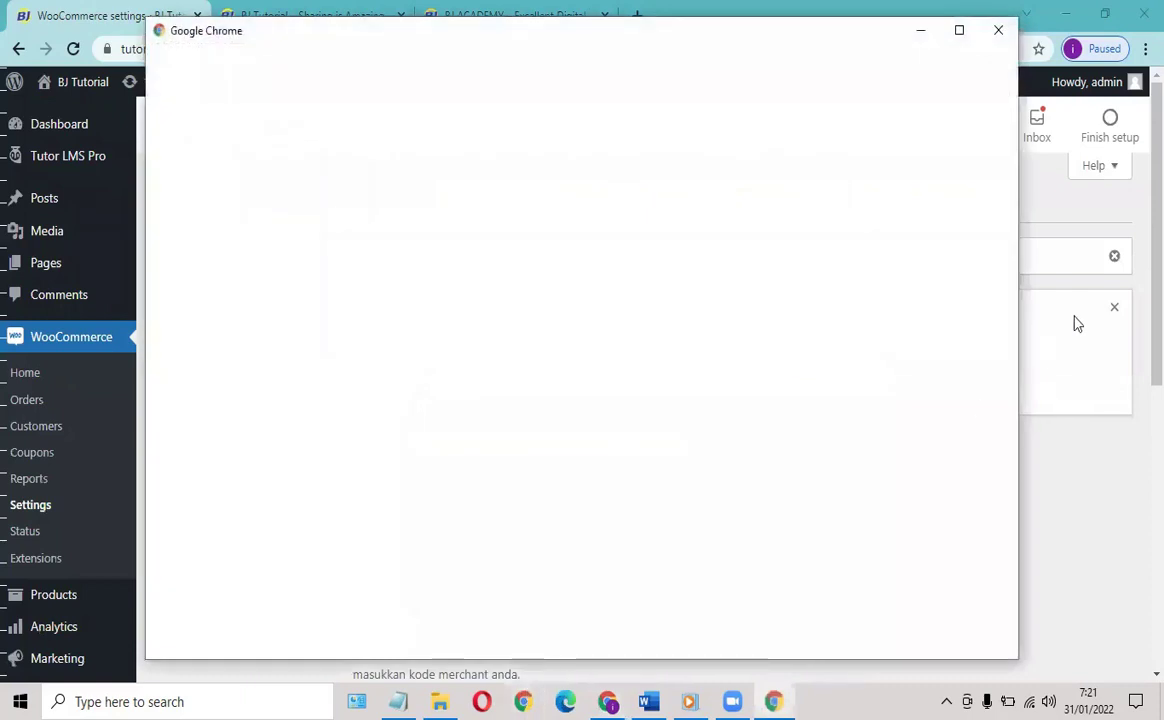
{"action": "left_click", "coordinate": [998, 30]}
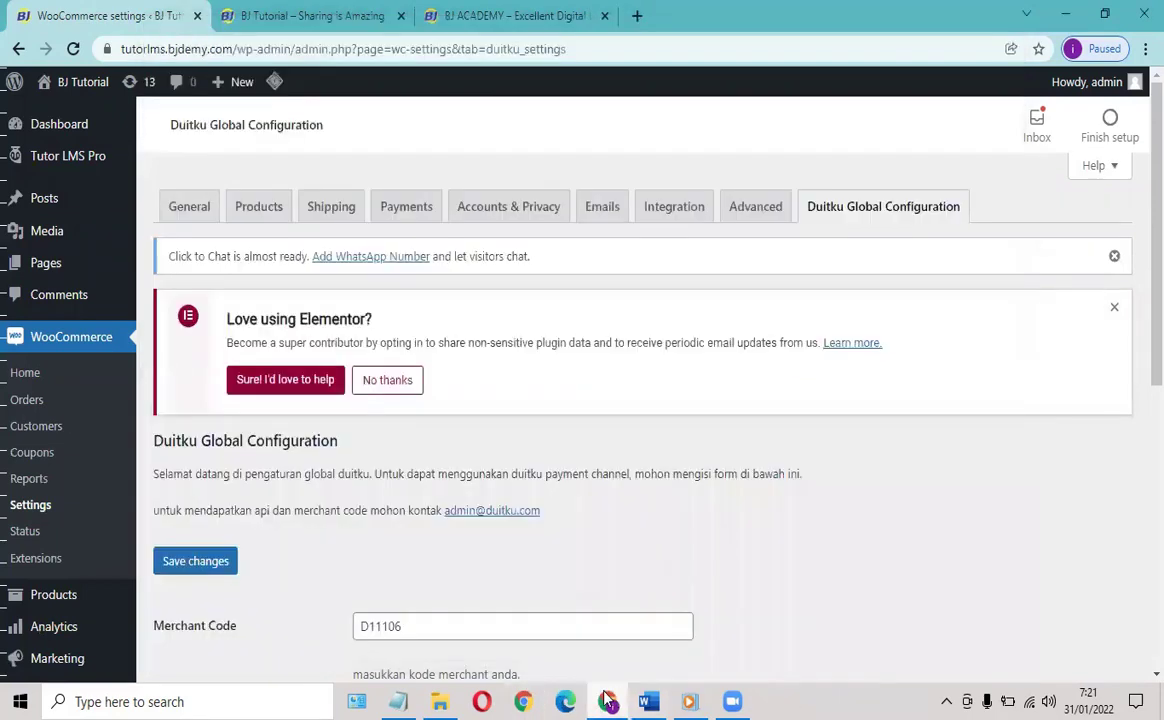
{"action": "left_click", "coordinate": [520, 703]}
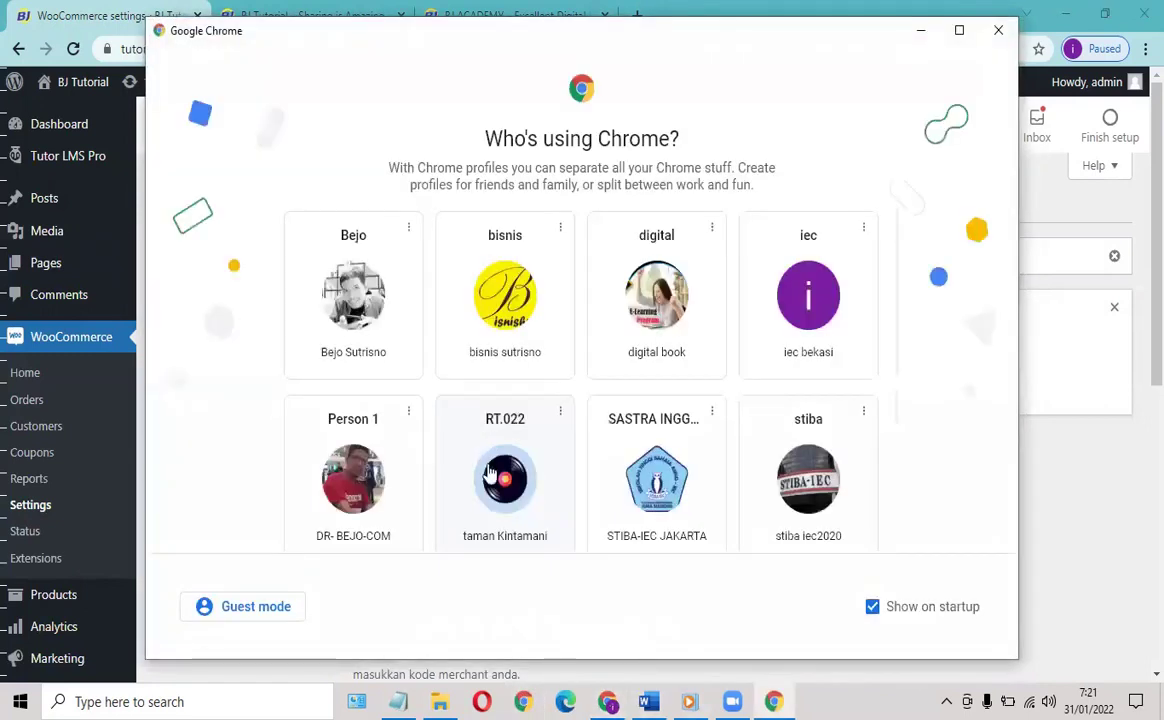
{"action": "left_click", "coordinate": [505, 474]}
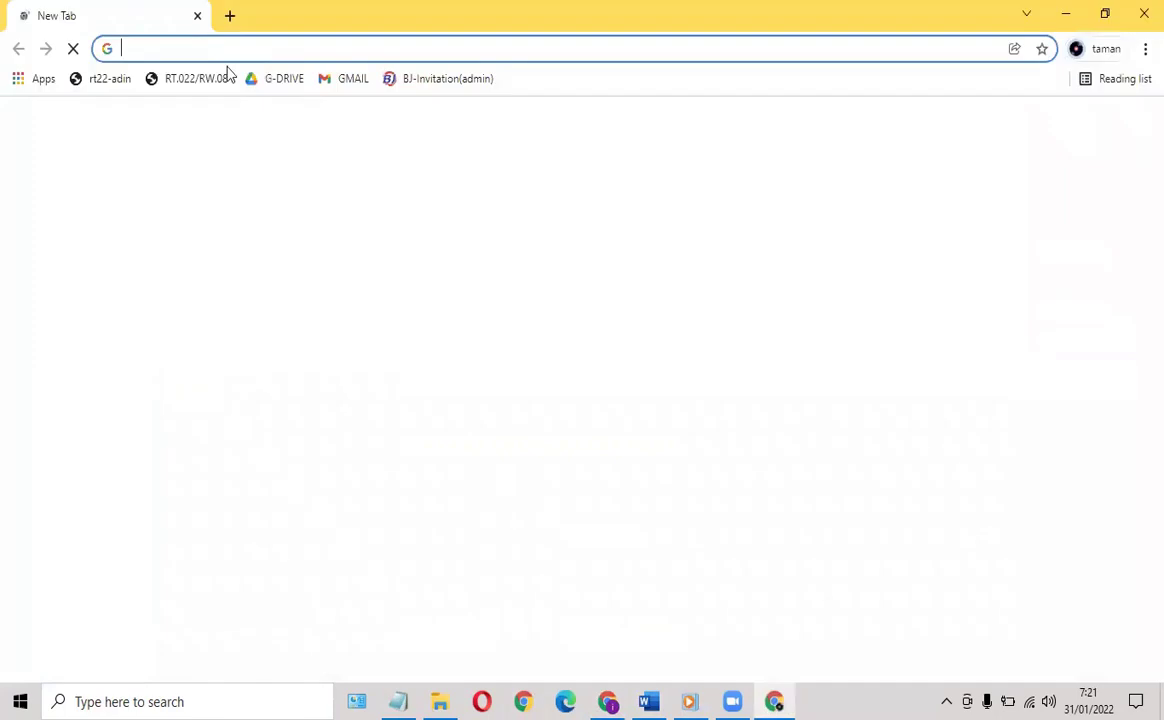
{"action": "type", "text": "tu"}
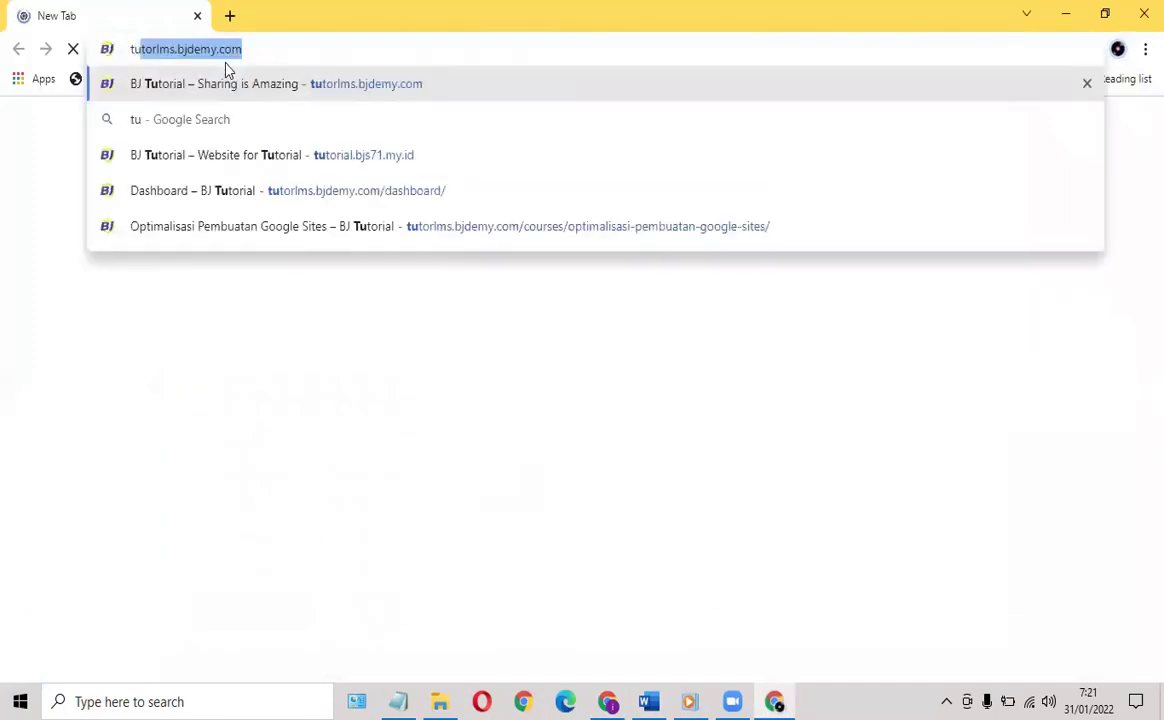
{"action": "key", "text": "Return"}
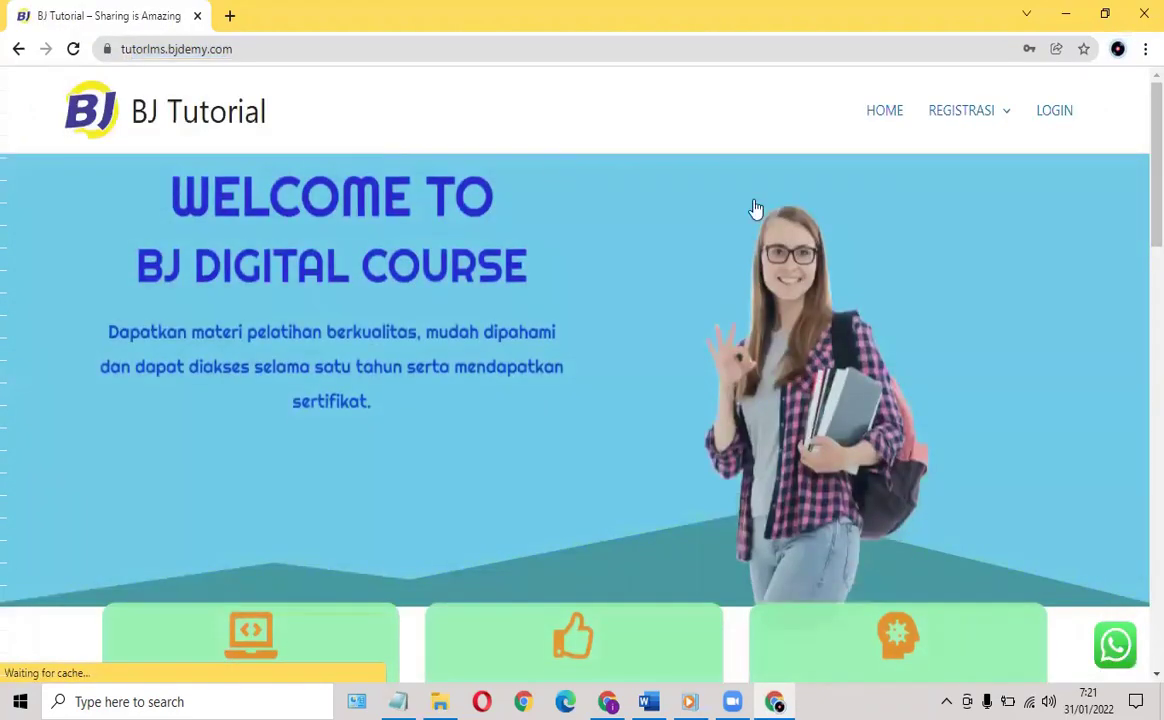
Open the 'Membuat Website dengan Blogspot dari Nol' course and add it to the cart
{"action": "scroll", "coordinate": [740, 255], "scroll_direction": "down", "scroll_amount": 5}
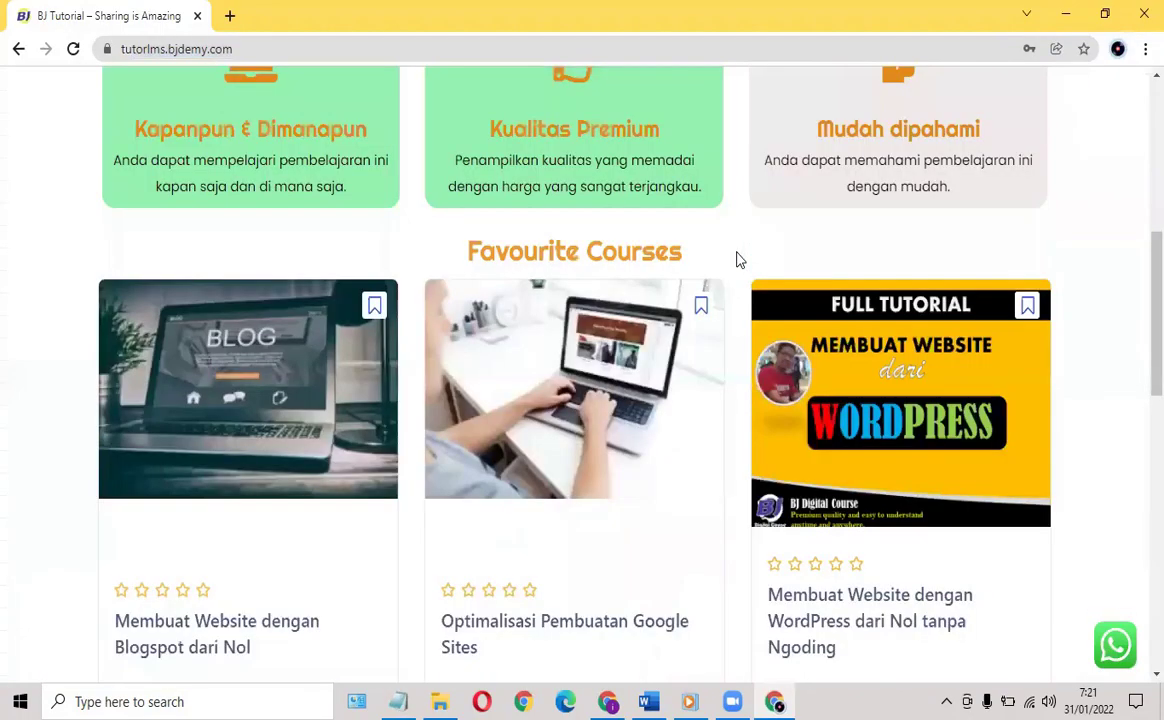
{"action": "scroll", "coordinate": [738, 258], "scroll_direction": "down", "scroll_amount": 4}
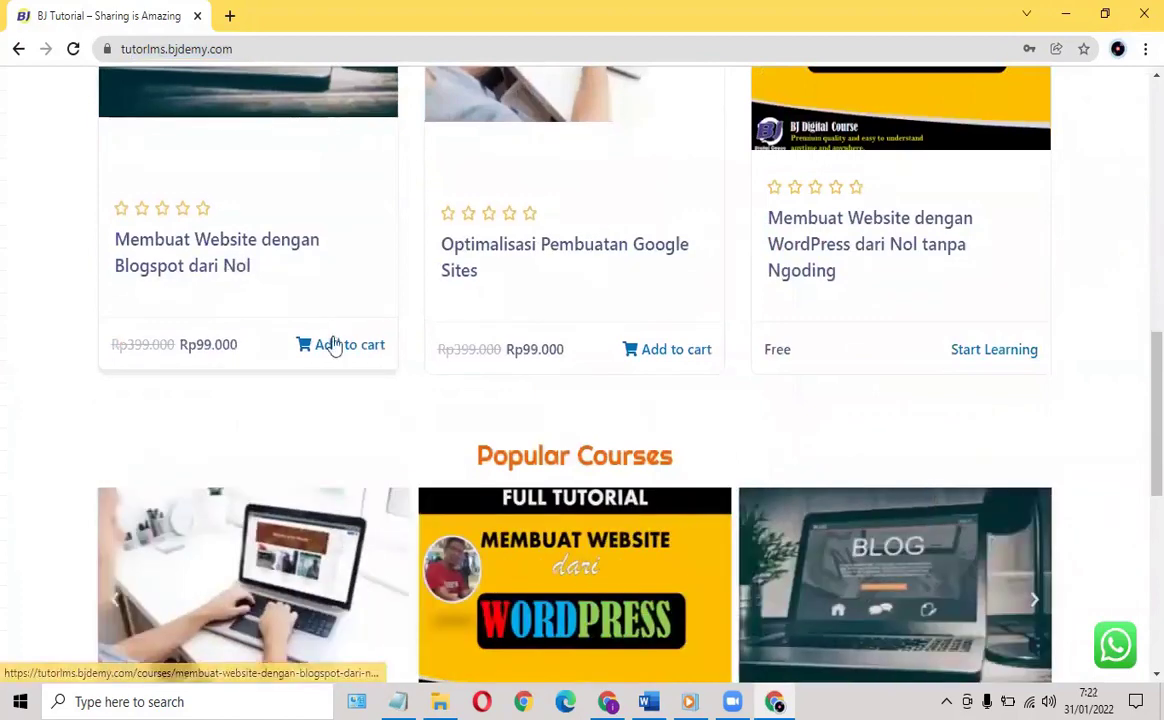
{"action": "left_click", "coordinate": [244, 248]}
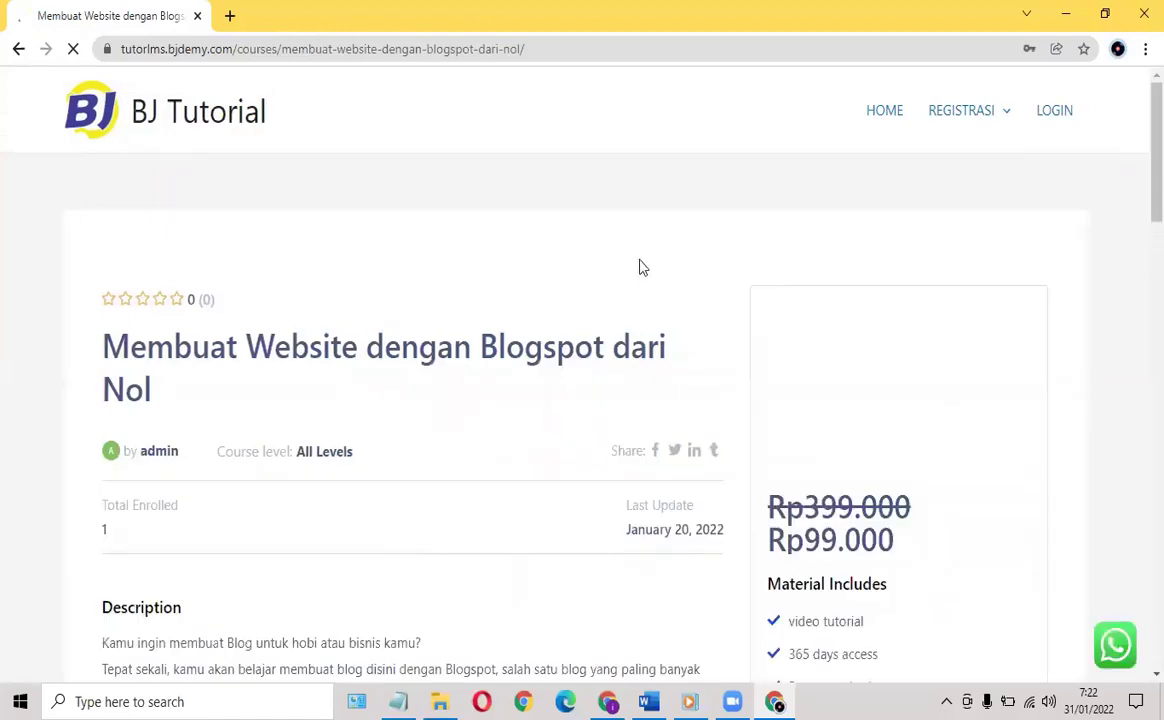
{"action": "scroll", "coordinate": [901, 229], "scroll_direction": "down", "scroll_amount": 5}
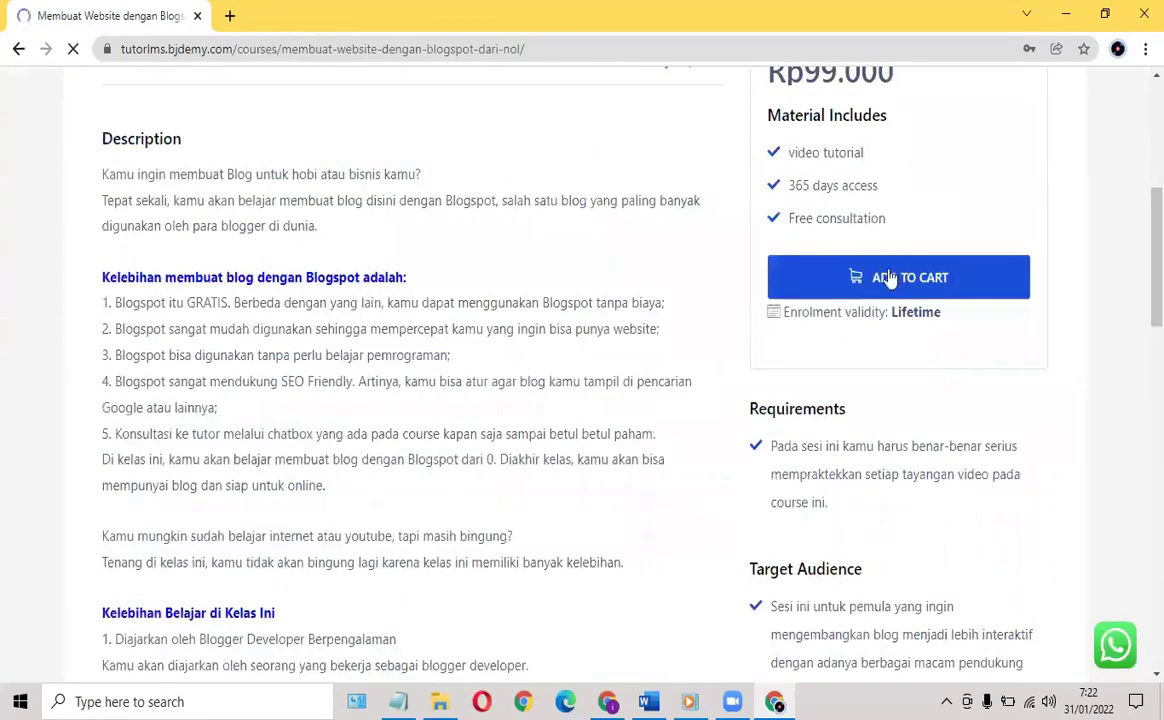
{"action": "left_click", "coordinate": [886, 280]}
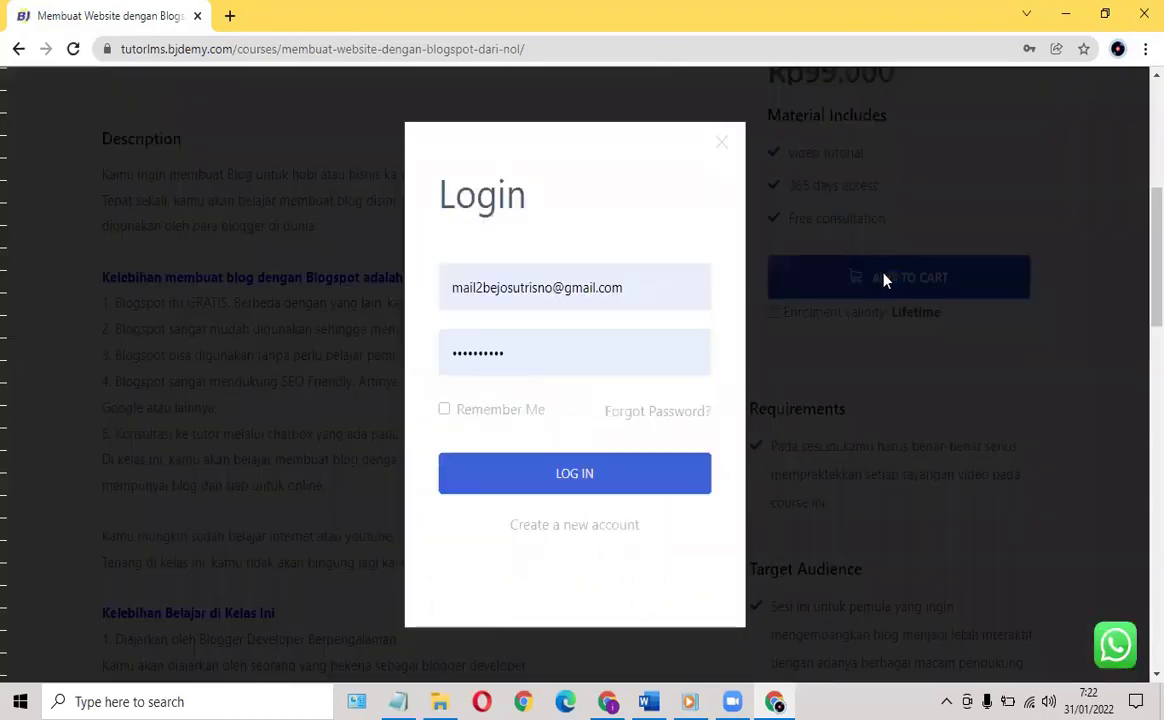
Log in with the filled-in student credentials and go to My Account
{"action": "left_click", "coordinate": [576, 476]}
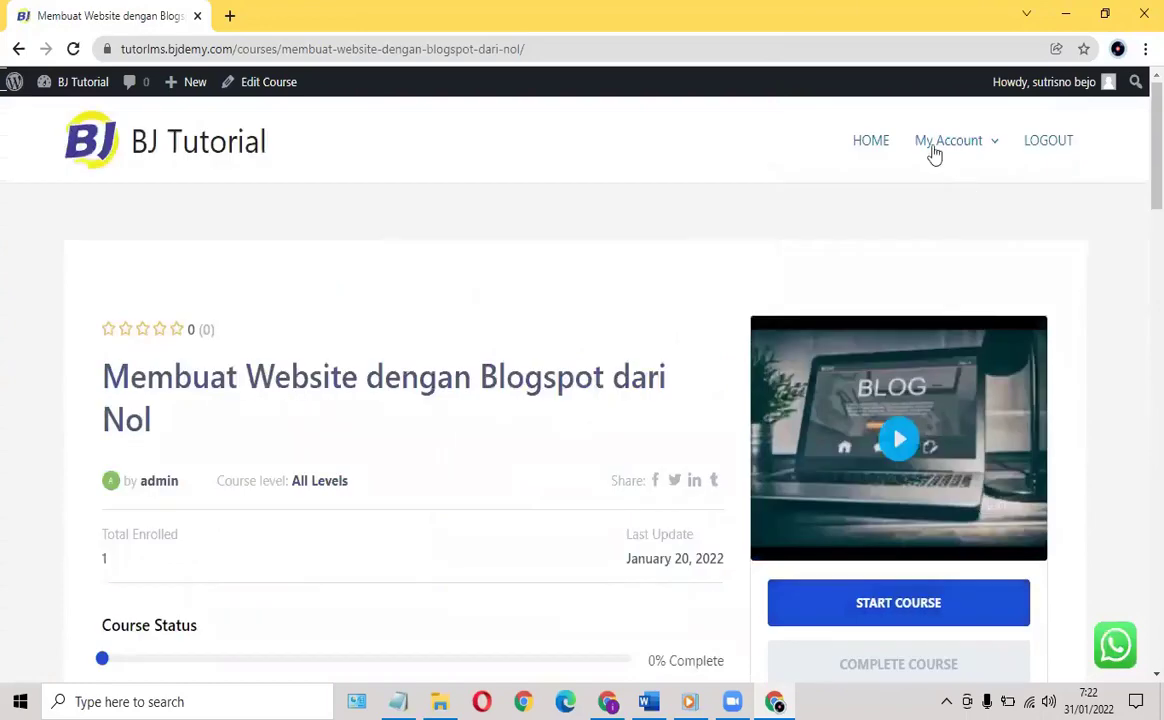
{"action": "mouse_move", "coordinate": [950, 160]}
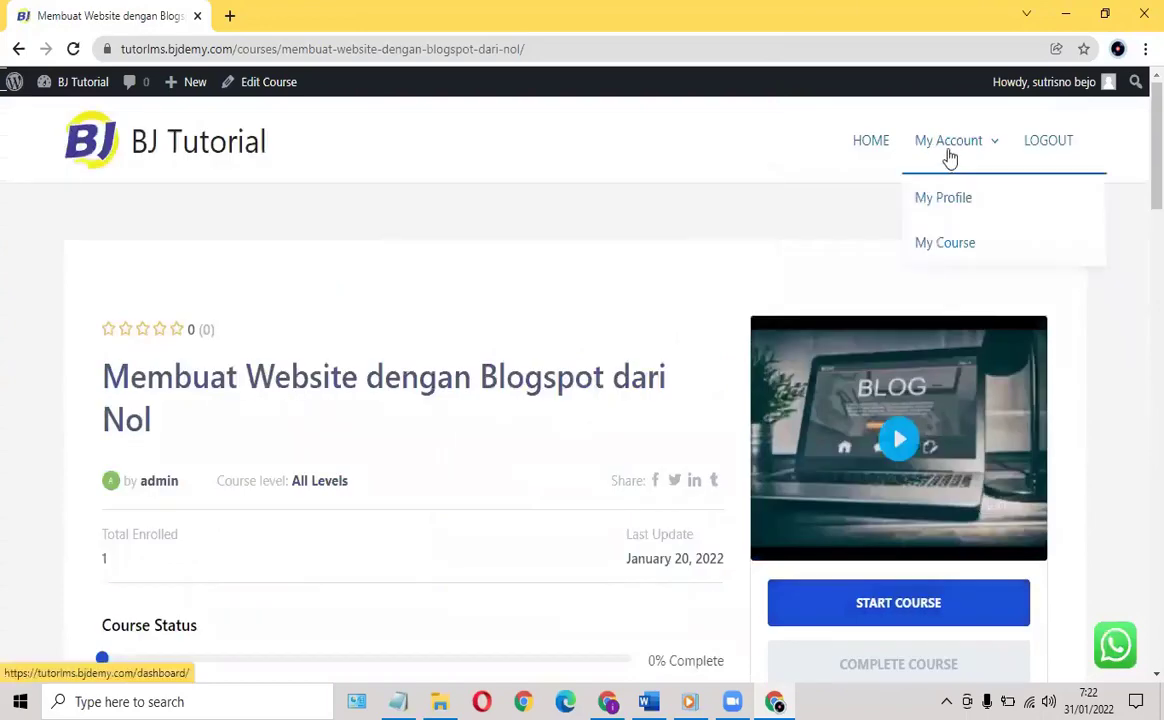
{"action": "left_click", "coordinate": [950, 160]}
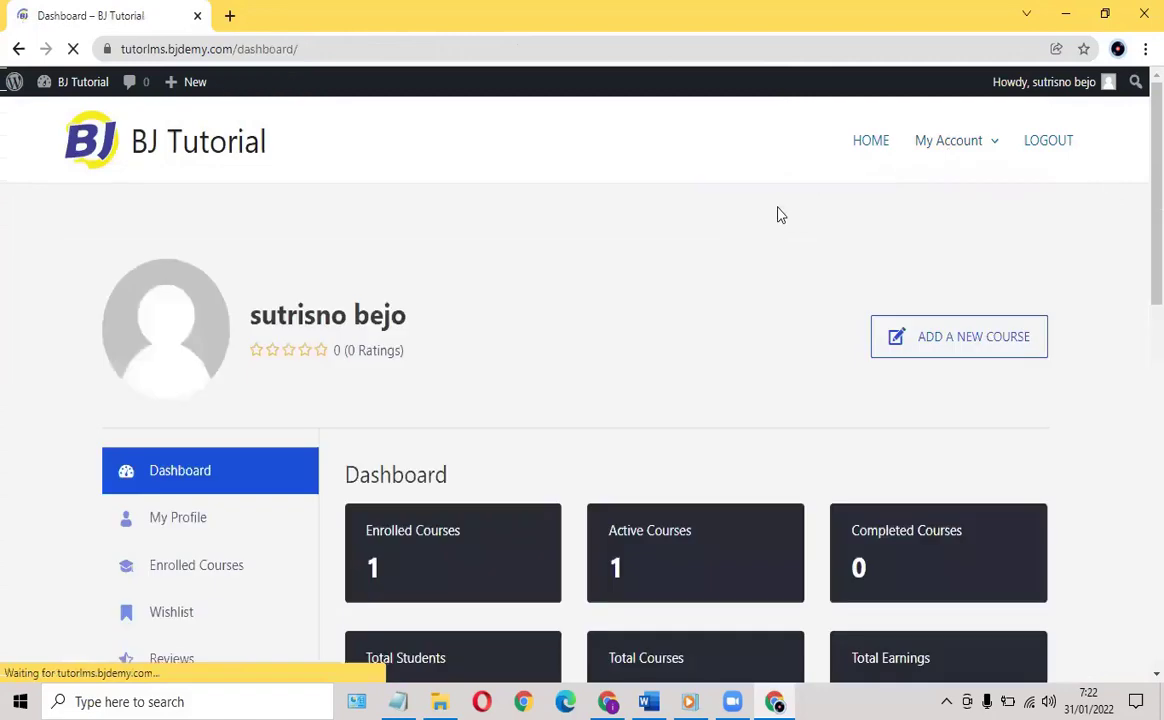
Review the enrolled Blogspot course (0 of 4 lessons), then return to HOME
{"action": "scroll", "coordinate": [440, 352], "scroll_direction": "down", "scroll_amount": 2}
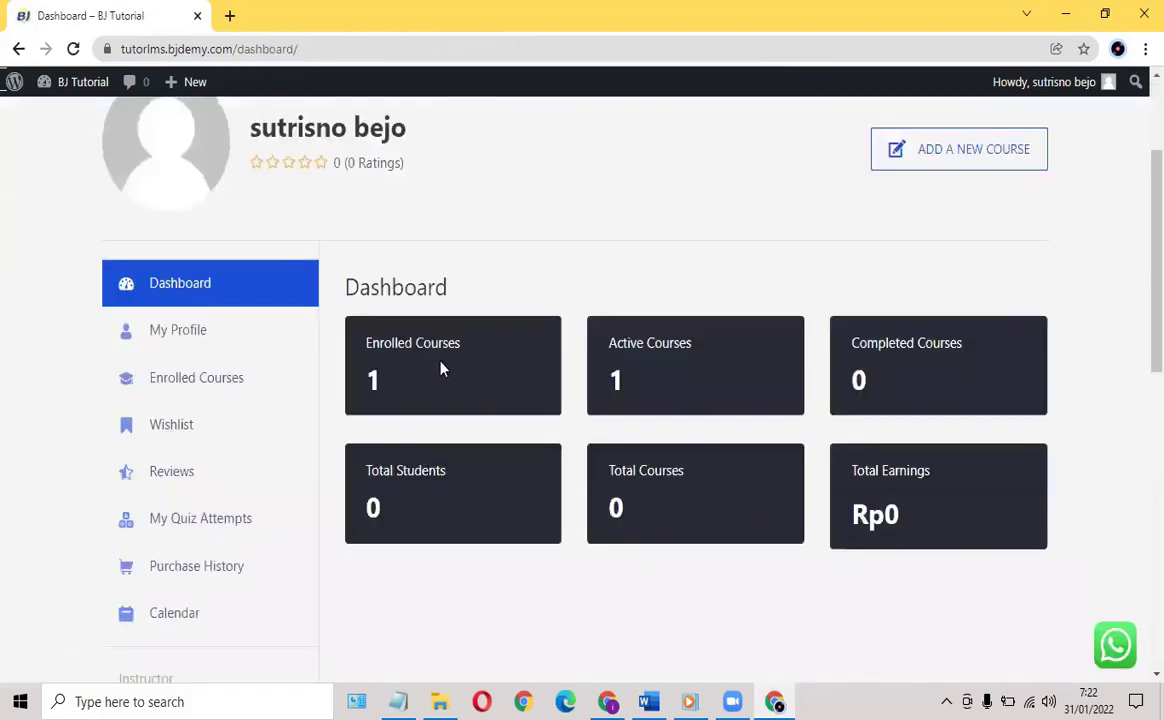
{"action": "scroll", "coordinate": [600, 262], "scroll_direction": "down", "scroll_amount": 2}
{"action": "scroll", "coordinate": [615, 258], "scroll_direction": "up", "scroll_amount": 2}
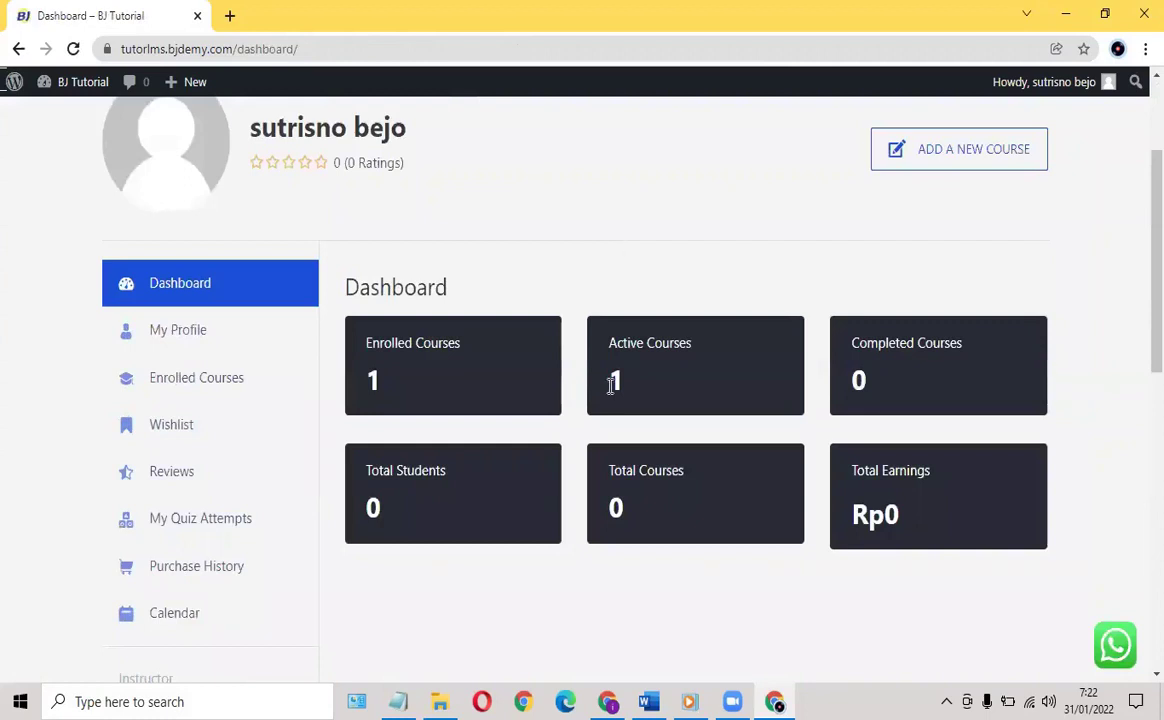
{"action": "scroll", "coordinate": [600, 360], "scroll_direction": "down", "scroll_amount": 2}
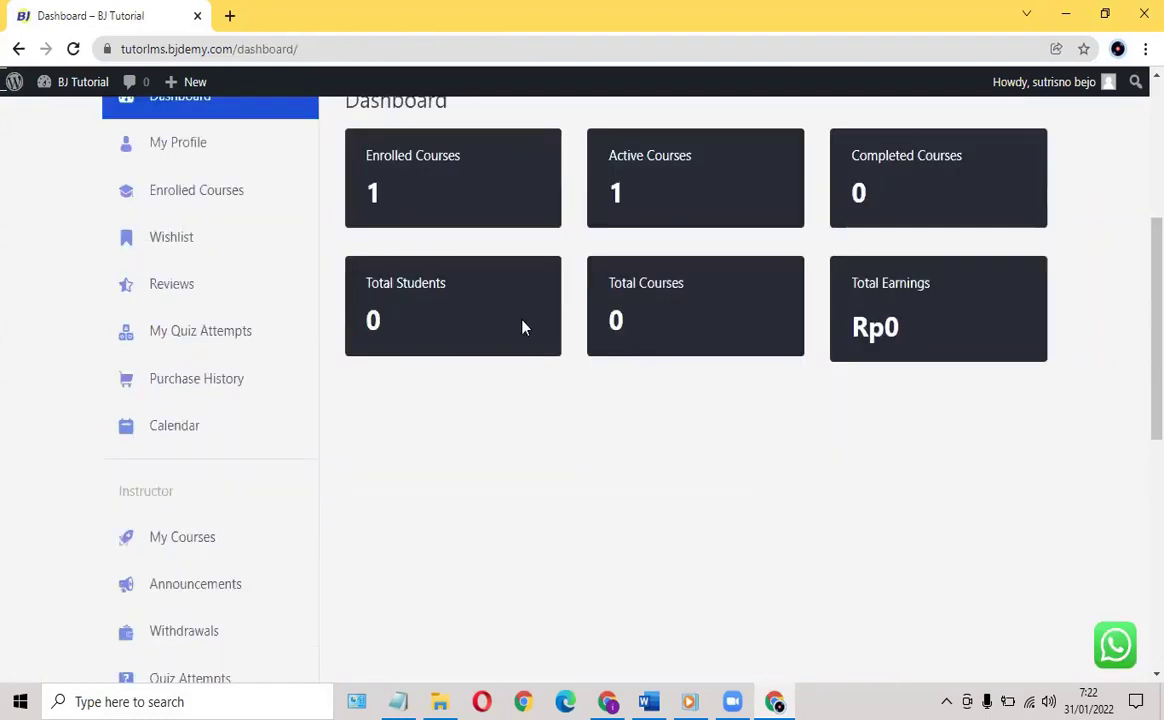
{"action": "scroll", "coordinate": [165, 398], "scroll_direction": "up", "scroll_amount": 2}
{"action": "left_click", "coordinate": [190, 385]}
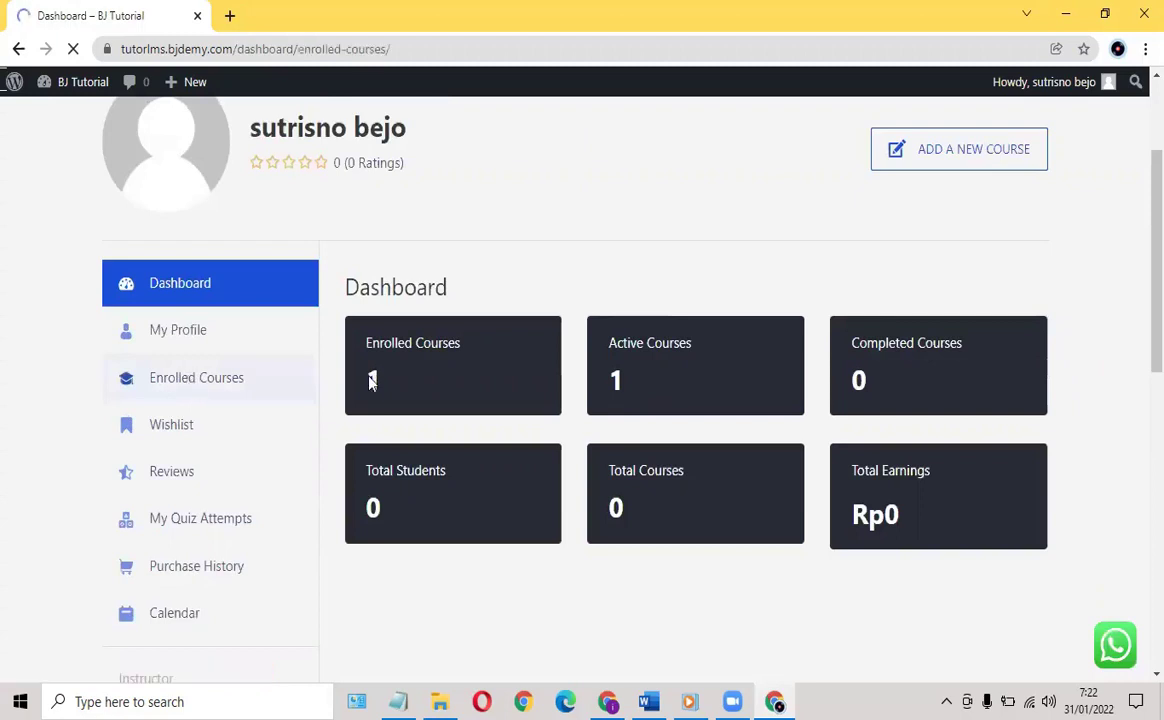
{"action": "scroll", "coordinate": [800, 457], "scroll_direction": "down", "scroll_amount": 2}
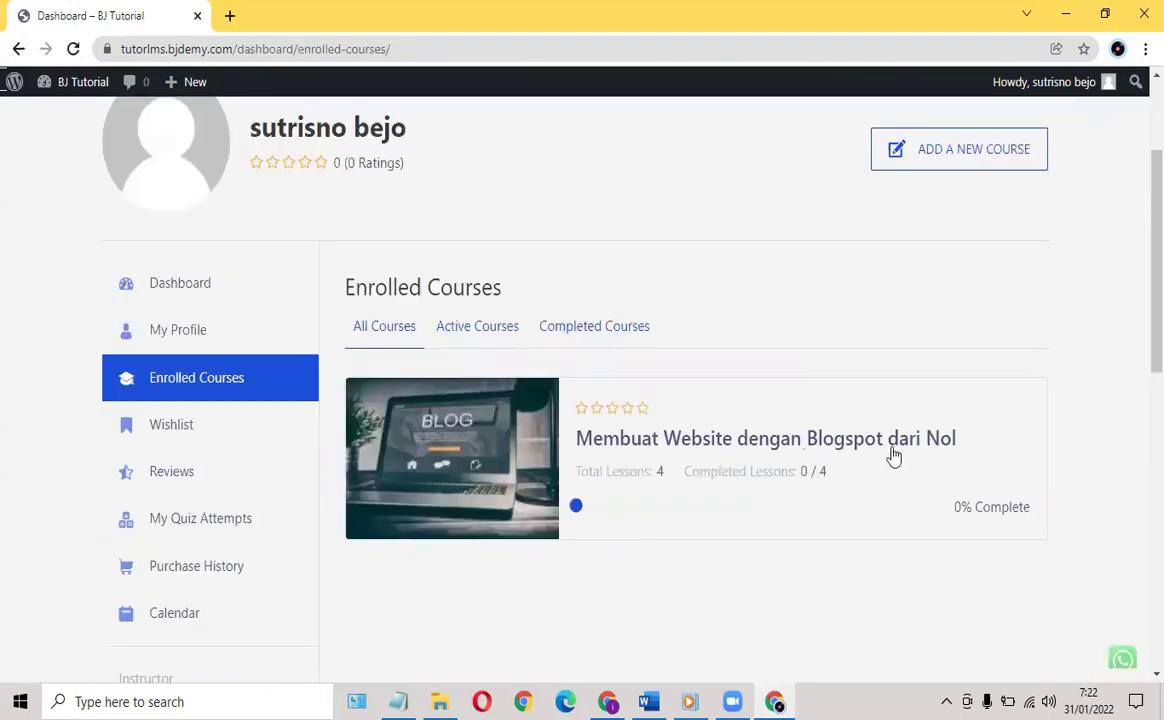
{"action": "scroll", "coordinate": [886, 146], "scroll_direction": "up", "scroll_amount": 2}
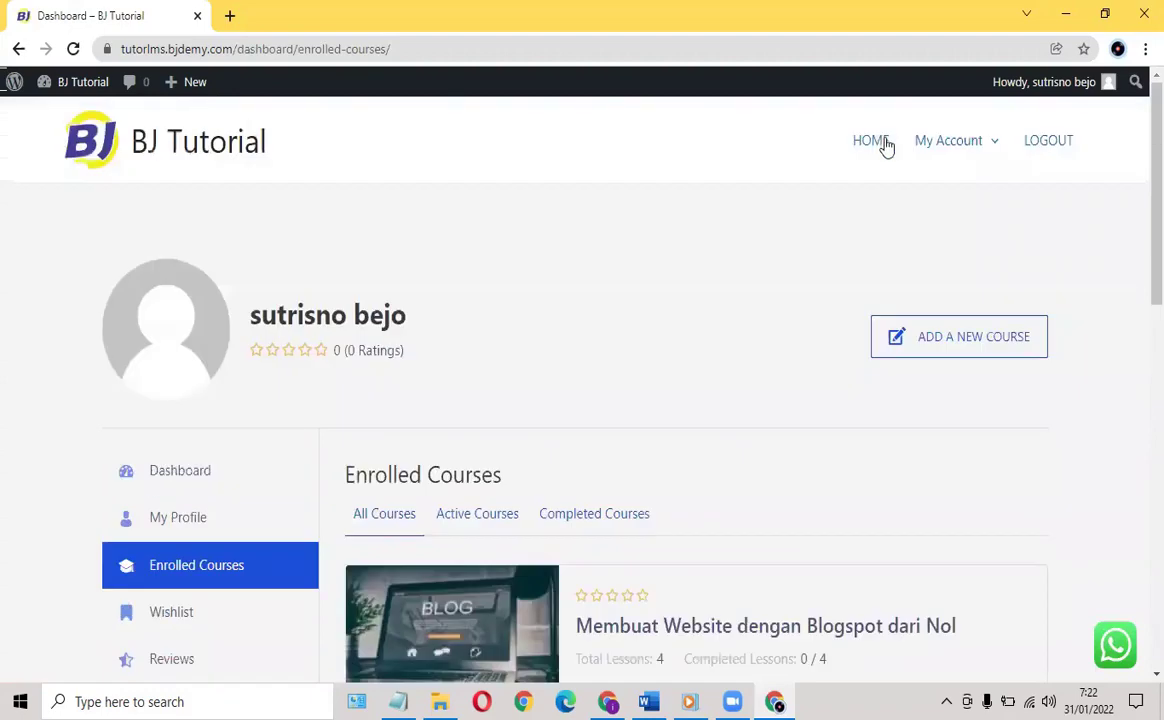
{"action": "left_click", "coordinate": [870, 141]}
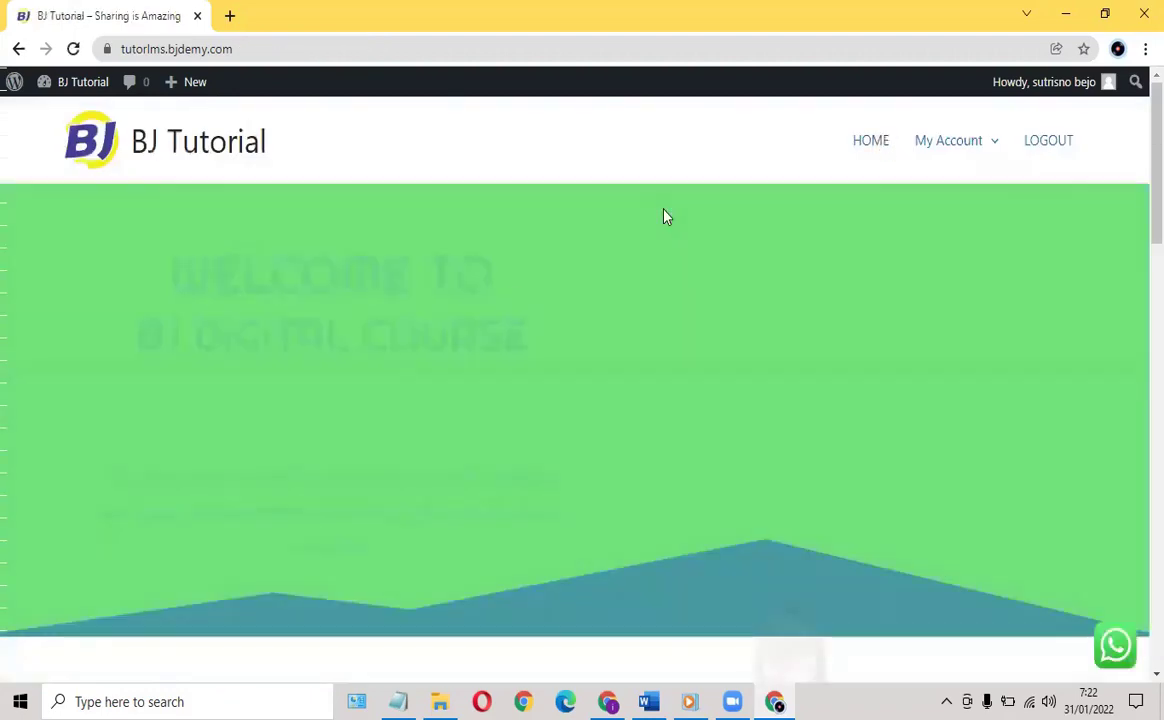
Open 'Optimalisasi Pembuatan Google Sites' (Rp99.000) and proceed from the cart to checkout
{"action": "scroll", "coordinate": [255, 374], "scroll_direction": "down", "scroll_amount": 10}
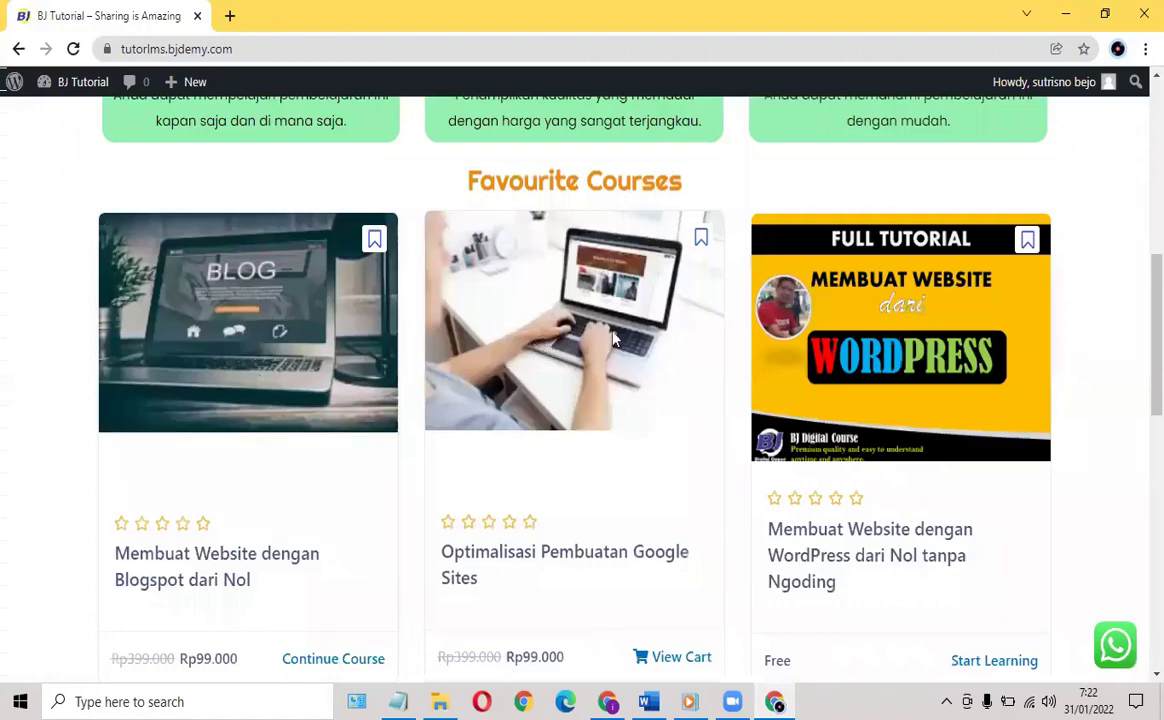
{"action": "scroll", "coordinate": [597, 370], "scroll_direction": "down", "scroll_amount": 2}
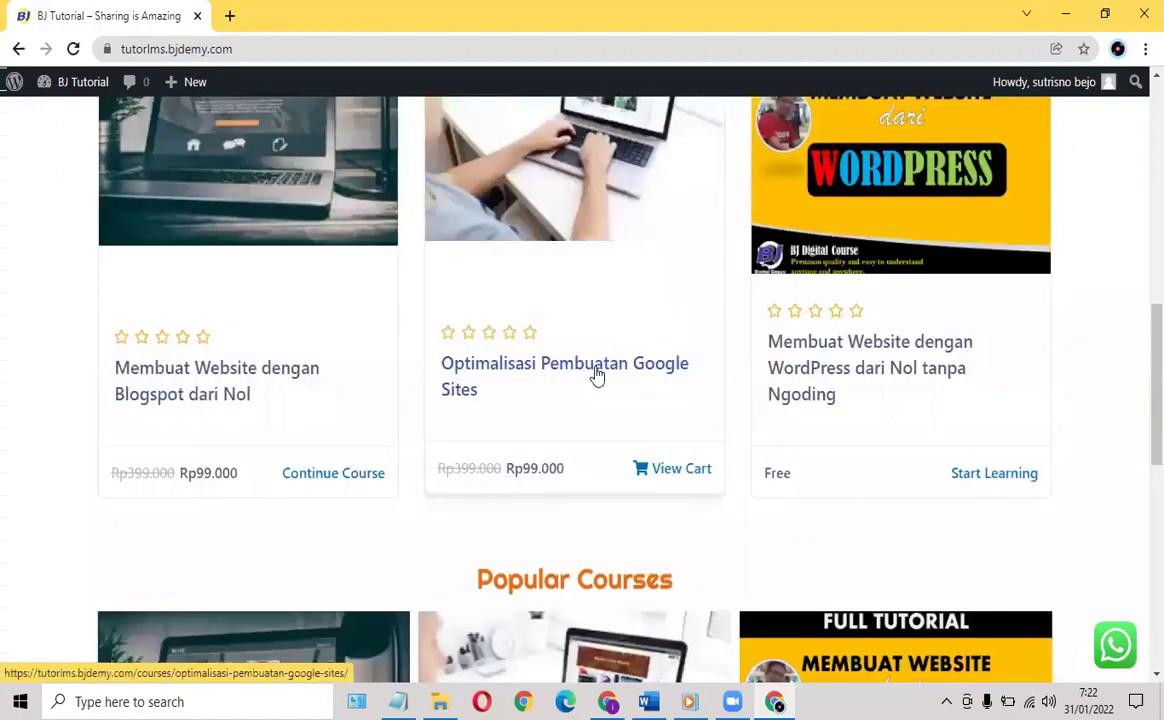
{"action": "left_click", "coordinate": [597, 372]}
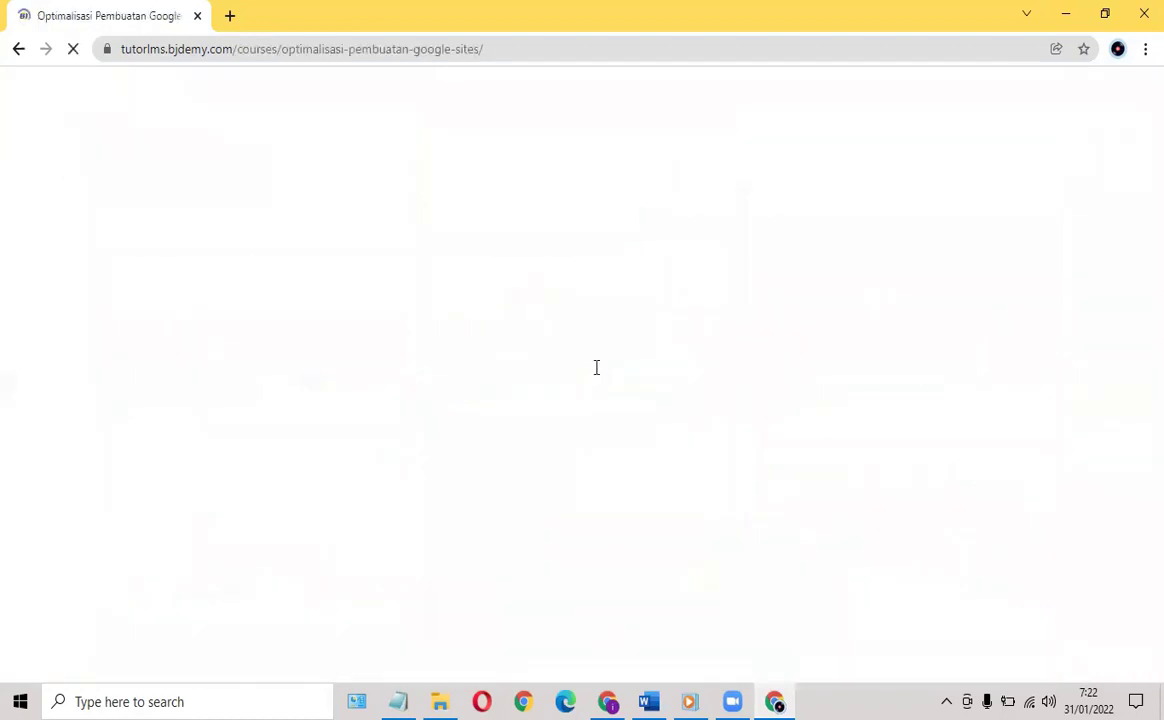
{"action": "scroll", "coordinate": [745, 330], "scroll_direction": "down", "scroll_amount": 5}
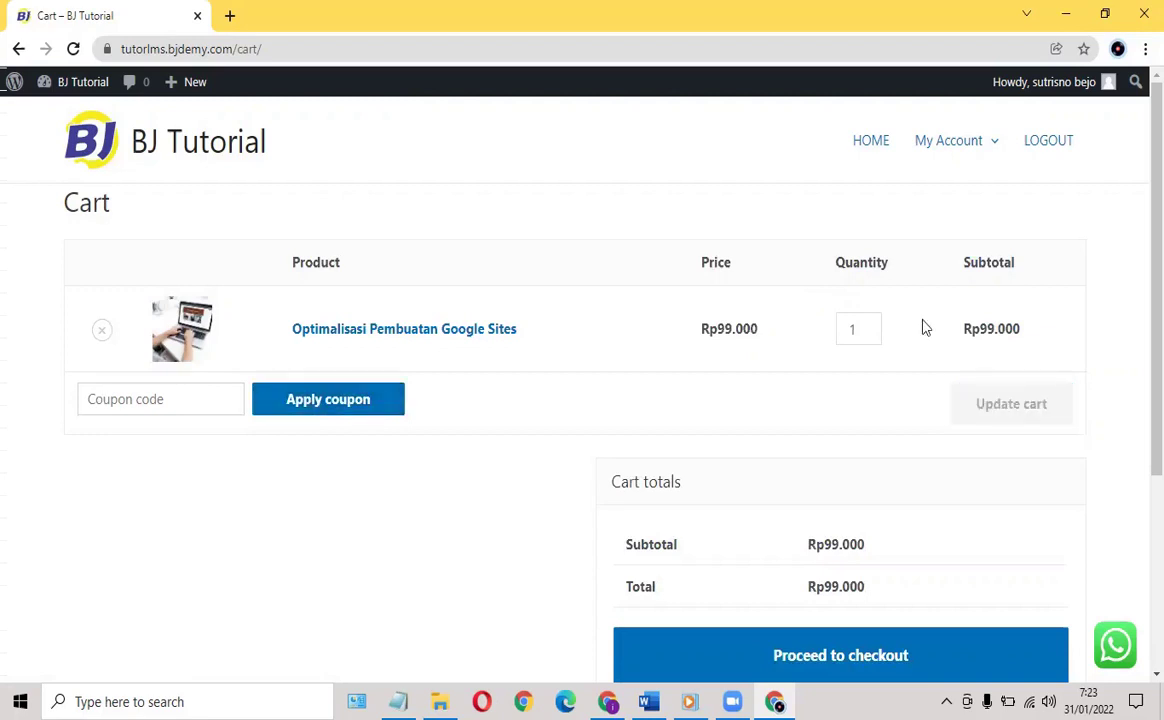
{"action": "scroll", "coordinate": [800, 389], "scroll_direction": "down", "scroll_amount": 3}
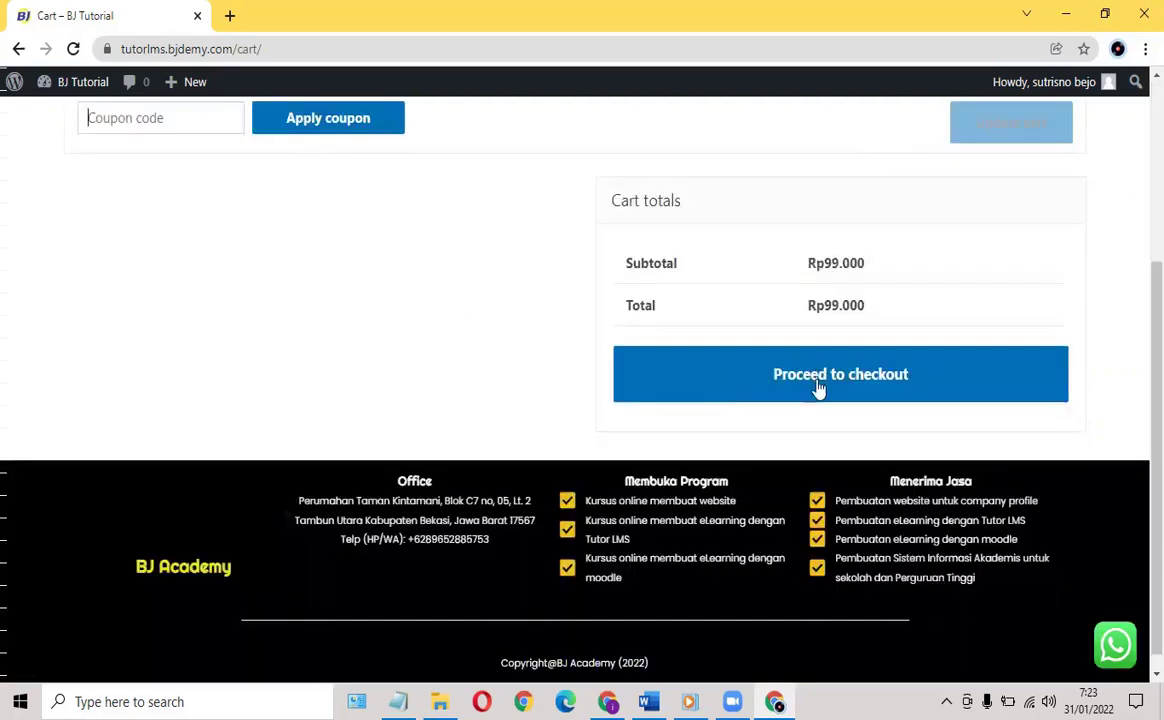
{"action": "left_click", "coordinate": [816, 389]}
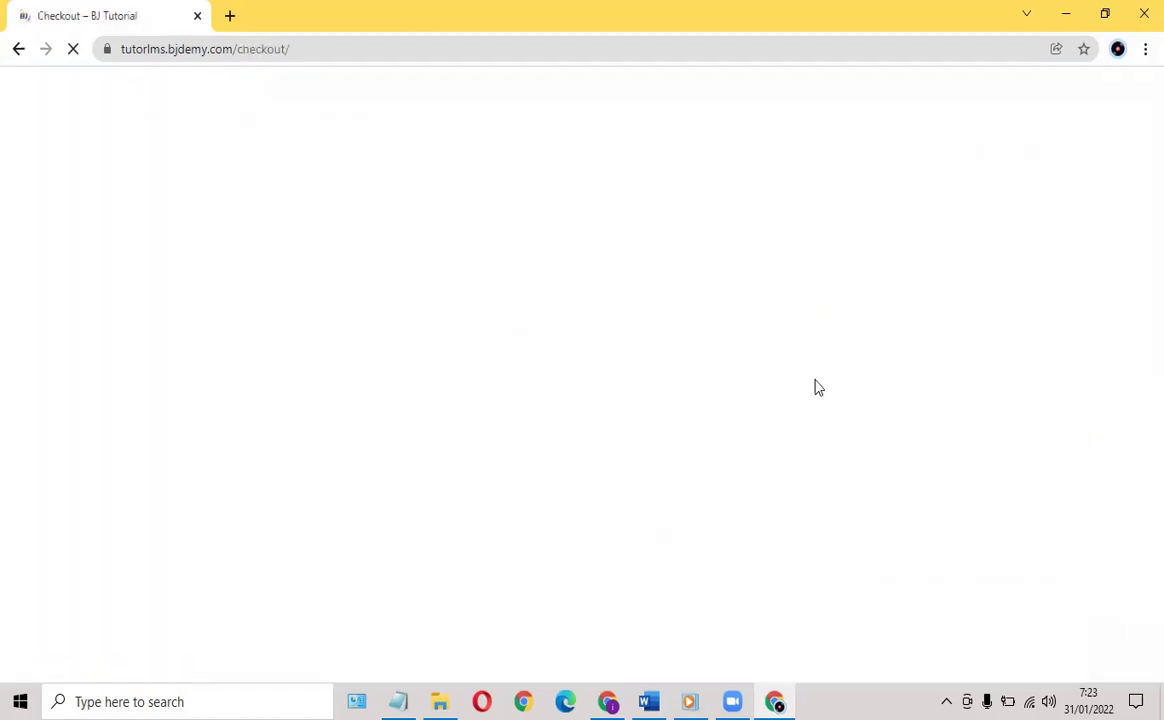
Place the Rp99.000 order using Direct bank transfer
{"action": "scroll", "coordinate": [659, 300], "scroll_direction": "down", "scroll_amount": 4}
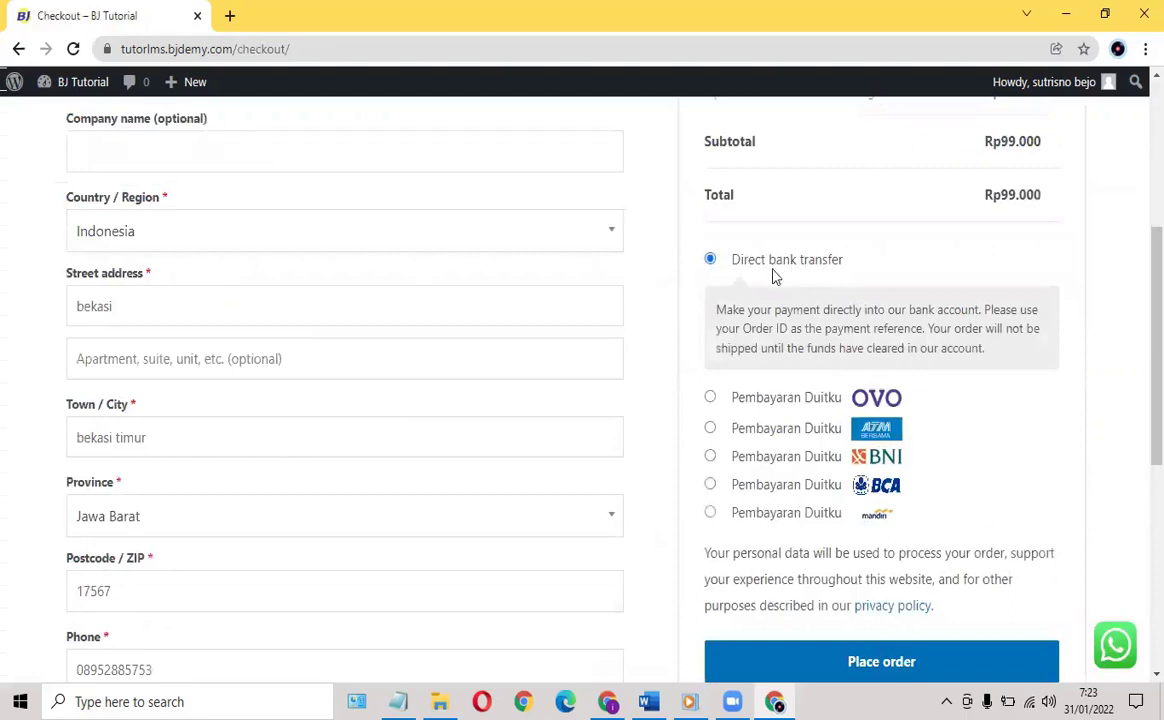
{"action": "scroll", "coordinate": [704, 268], "scroll_direction": "down", "scroll_amount": 1}
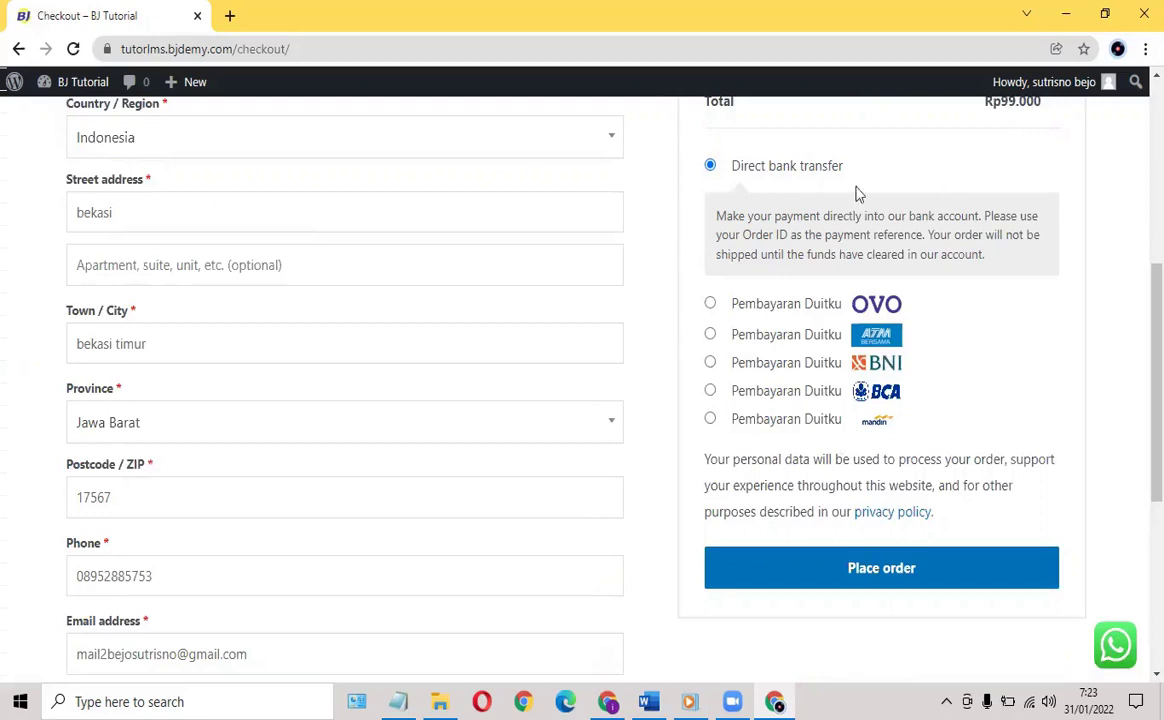
{"action": "left_click", "coordinate": [842, 578]}
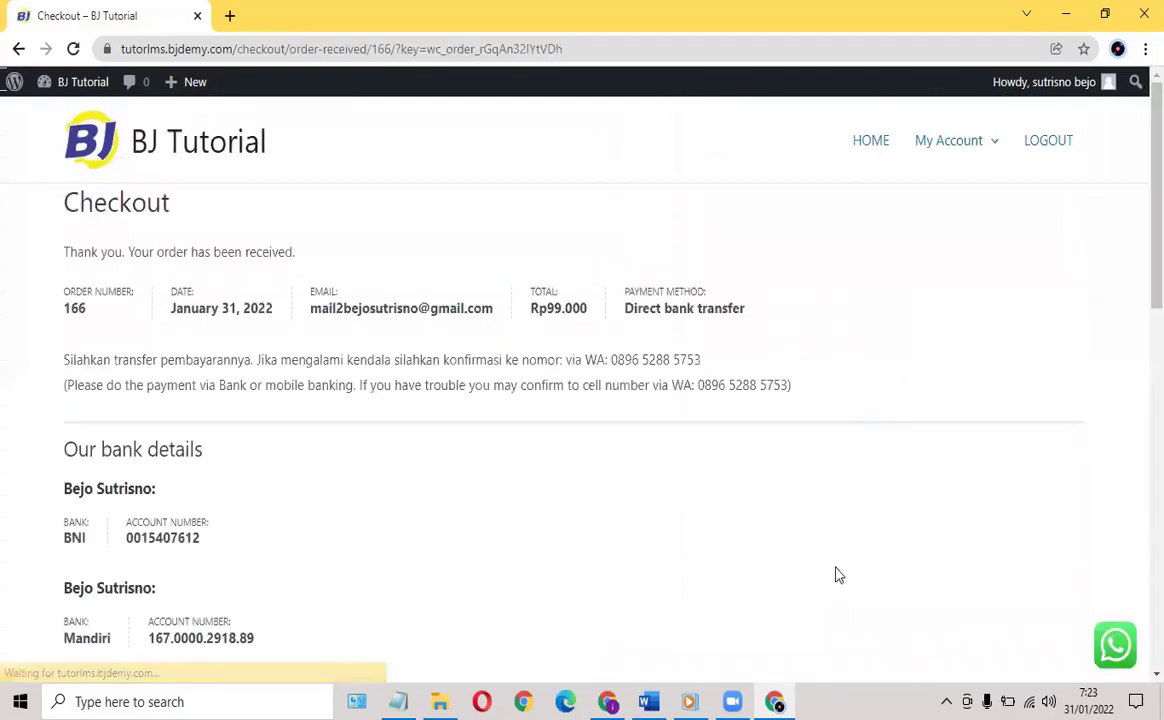
{"action": "scroll", "coordinate": [629, 320], "scroll_direction": "down", "scroll_amount": 2}
{"action": "scroll", "coordinate": [633, 290], "scroll_direction": "up", "scroll_amount": 2}
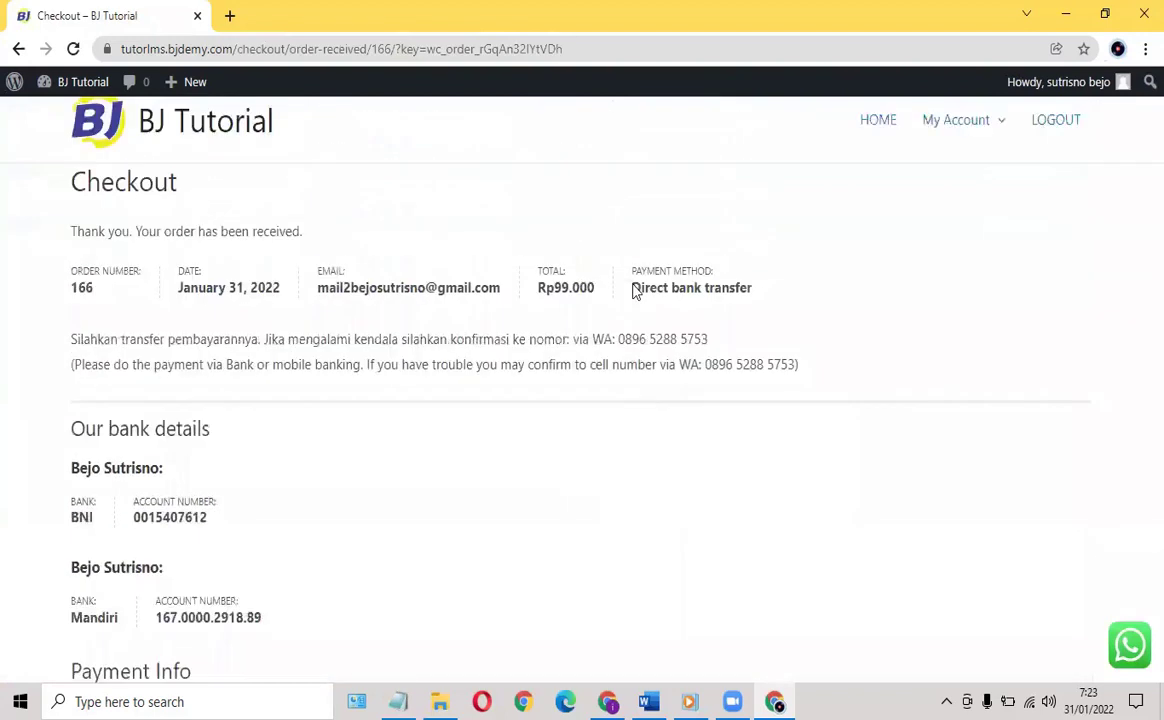
{"action": "scroll", "coordinate": [496, 338], "scroll_direction": "down", "scroll_amount": 1}
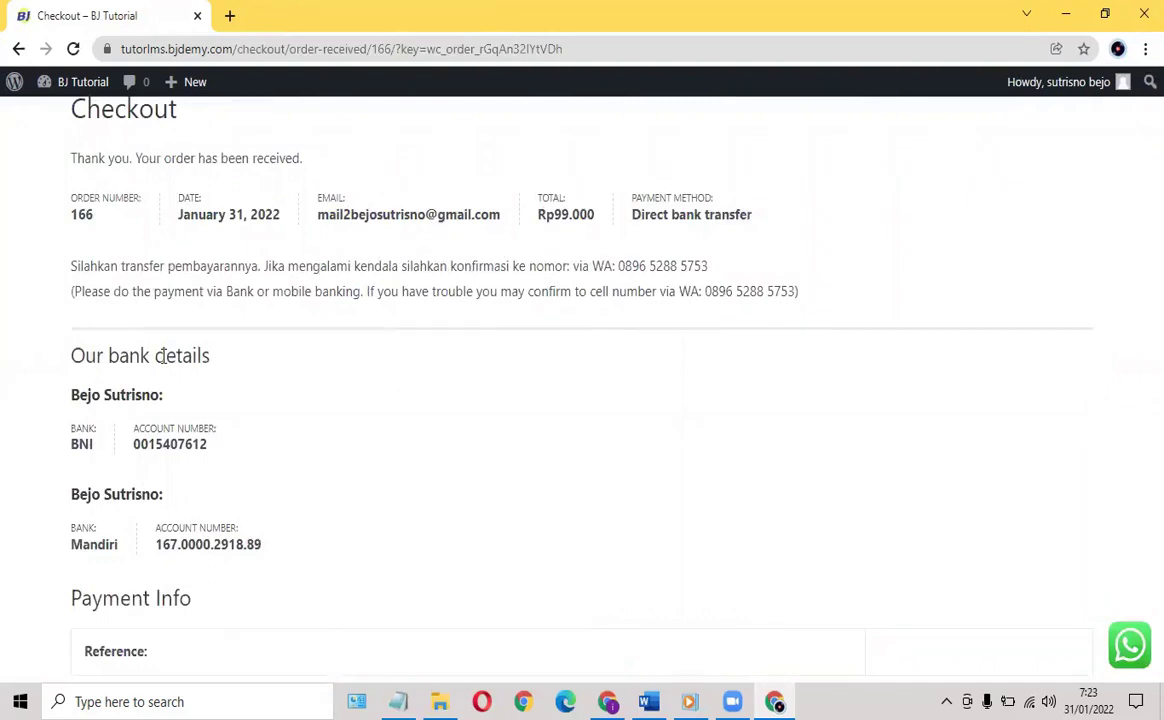
{"action": "scroll", "coordinate": [206, 314], "scroll_direction": "down", "scroll_amount": 2}
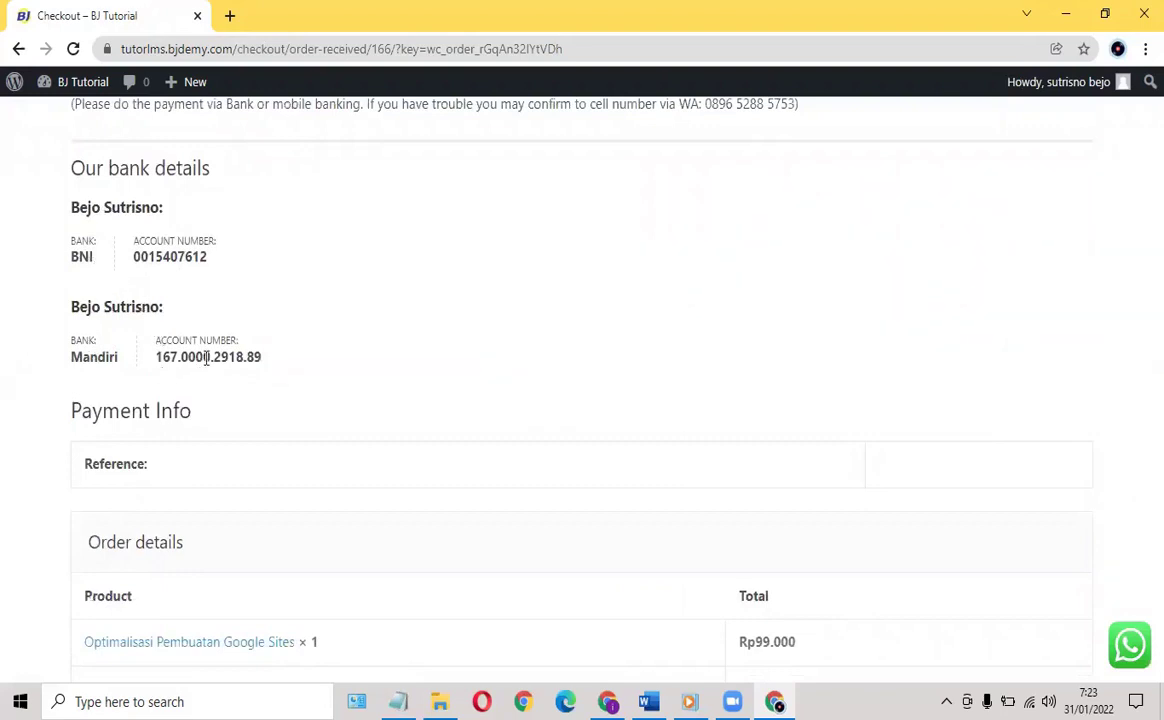
{"action": "scroll", "coordinate": [130, 358], "scroll_direction": "down", "scroll_amount": 1}
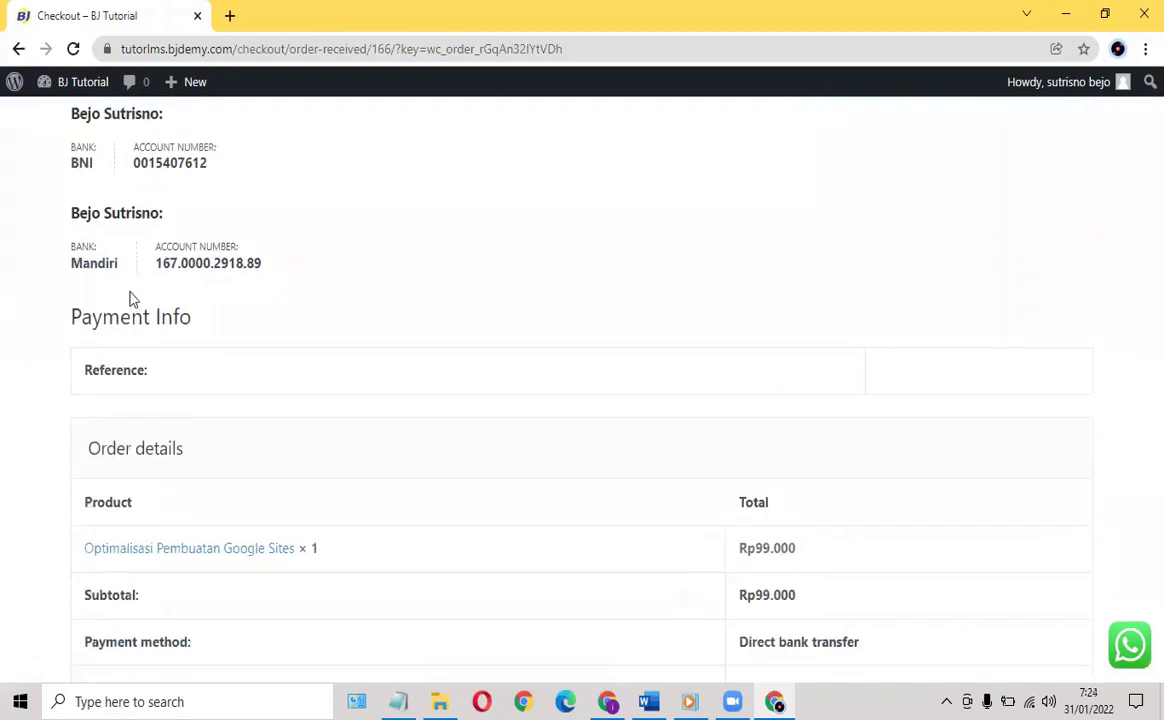
{"action": "scroll", "coordinate": [170, 312], "scroll_direction": "up", "scroll_amount": 1}
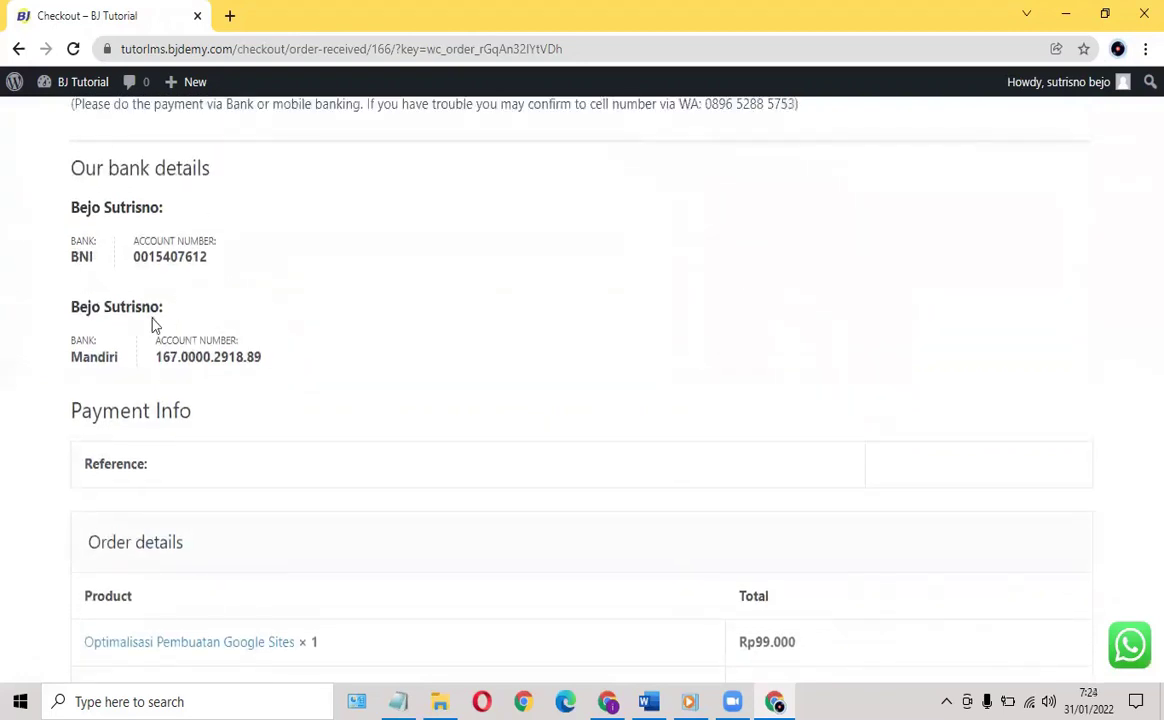
{"action": "scroll", "coordinate": [275, 317], "scroll_direction": "up", "scroll_amount": 2}
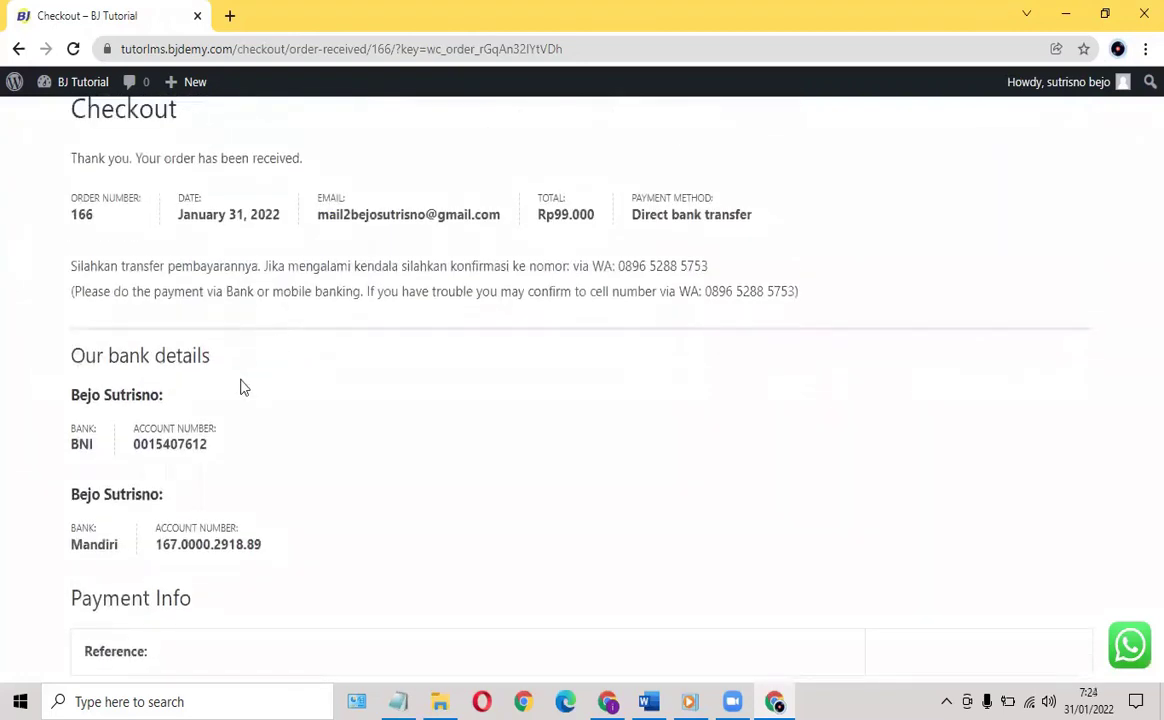
{"action": "scroll", "coordinate": [168, 424], "scroll_direction": "down", "scroll_amount": 1}
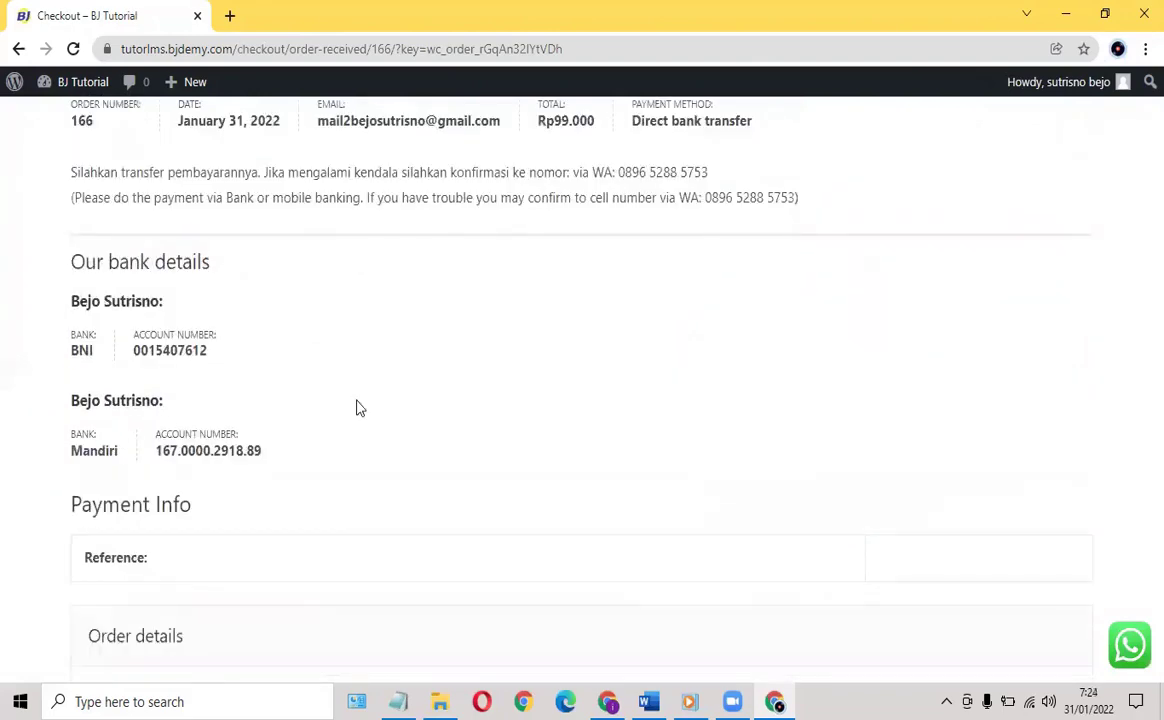
{"action": "scroll", "coordinate": [358, 405], "scroll_direction": "up", "scroll_amount": 2}
{"action": "scroll", "coordinate": [351, 403], "scroll_direction": "down", "scroll_amount": 2}
{"action": "scroll", "coordinate": [345, 405], "scroll_direction": "down", "scroll_amount": 2}
{"action": "scroll", "coordinate": [335, 397], "scroll_direction": "up", "scroll_amount": 4}
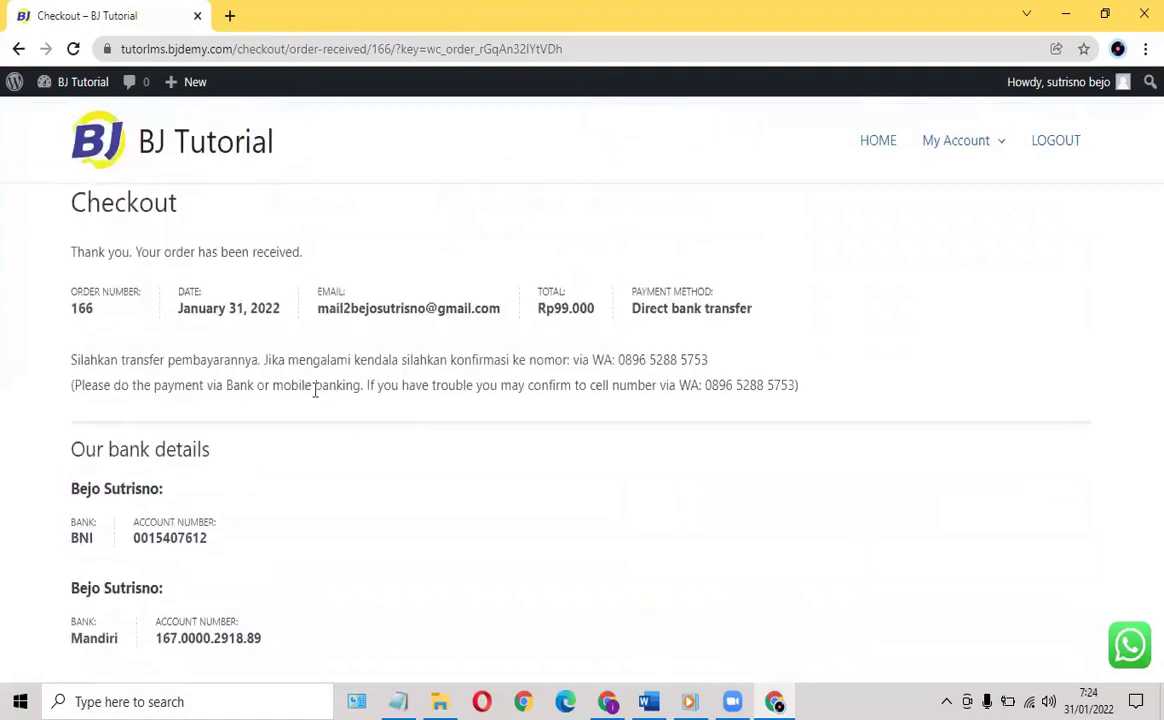
Load bjdemy.com in a new browser tab
{"action": "left_click", "coordinate": [230, 17]}
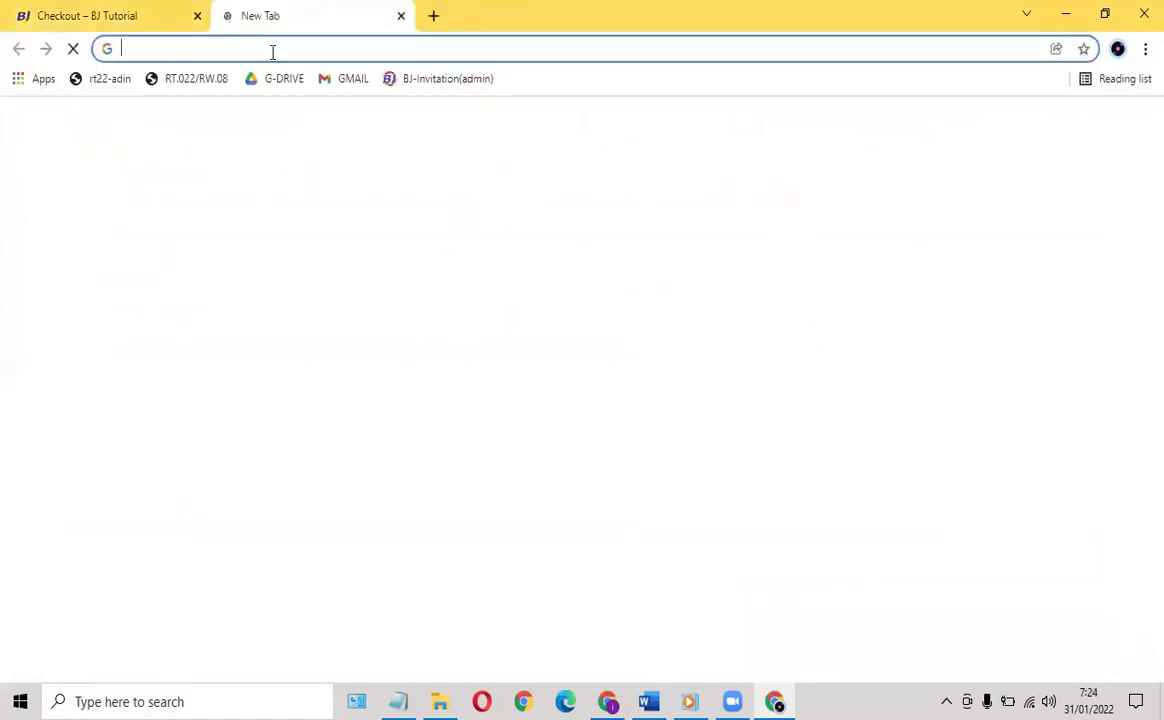
{"action": "type", "text": "bj"}
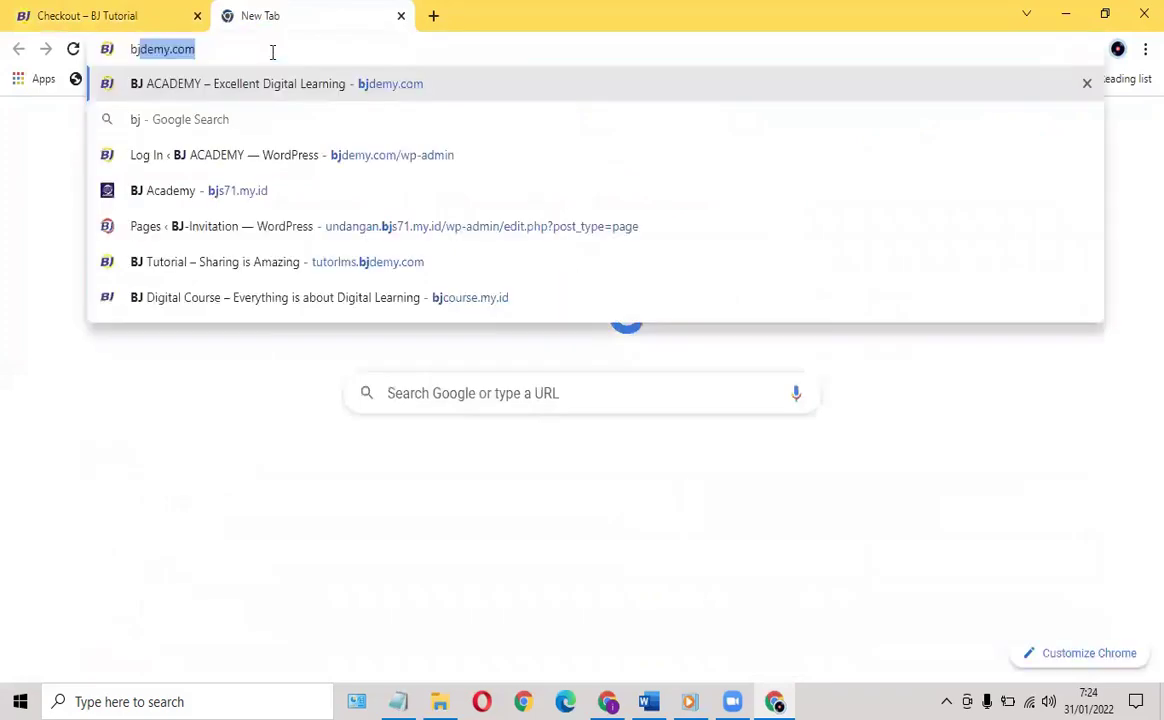
{"action": "key", "text": "Return"}
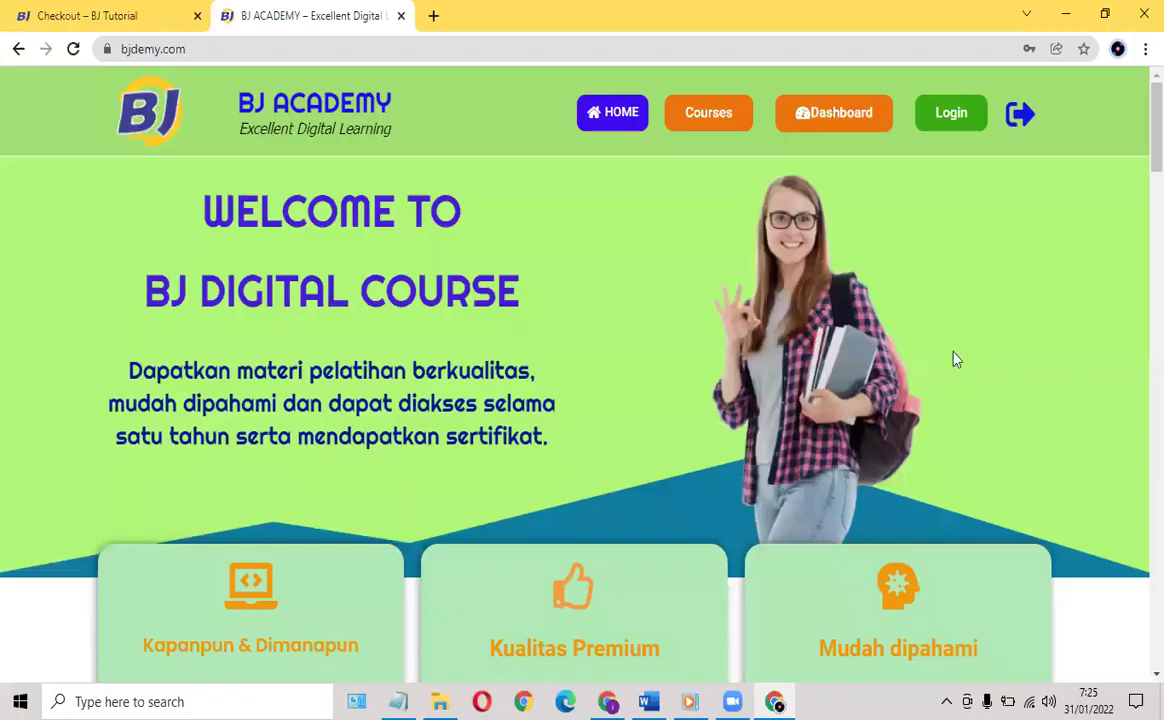
{"action": "key", "text": "alt"}
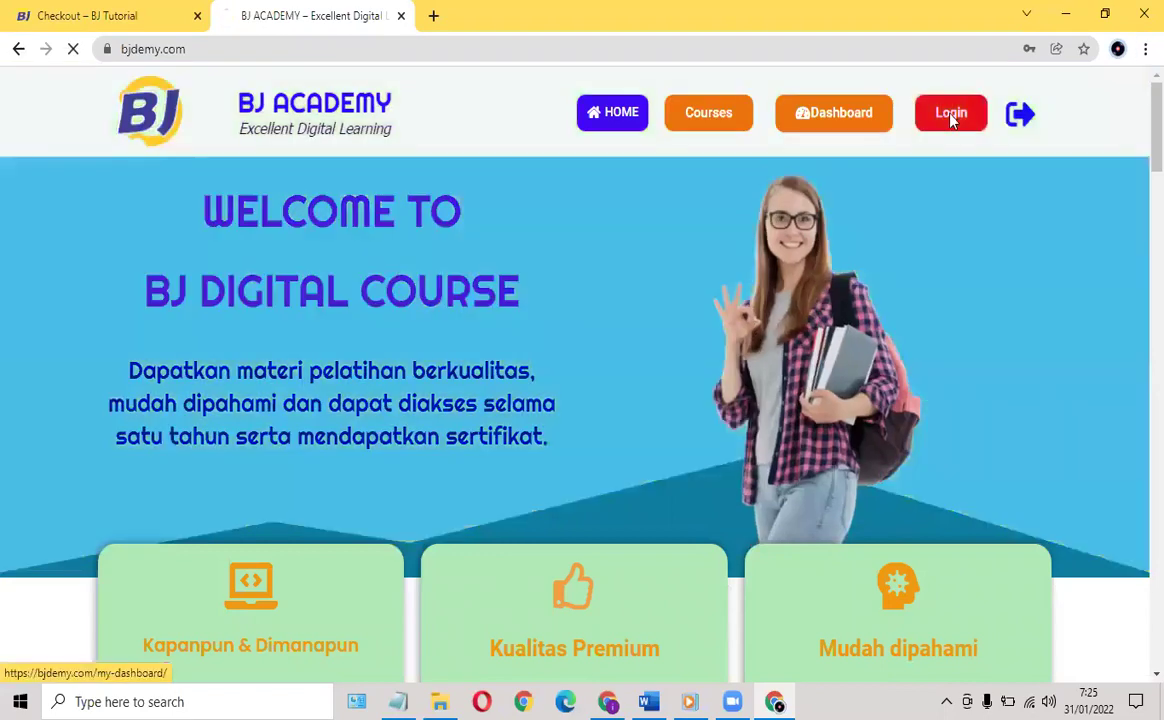
Sign in to the BJ Academy account and view the dashboard's 0 enrolled courses
{"action": "left_click", "coordinate": [951, 120]}
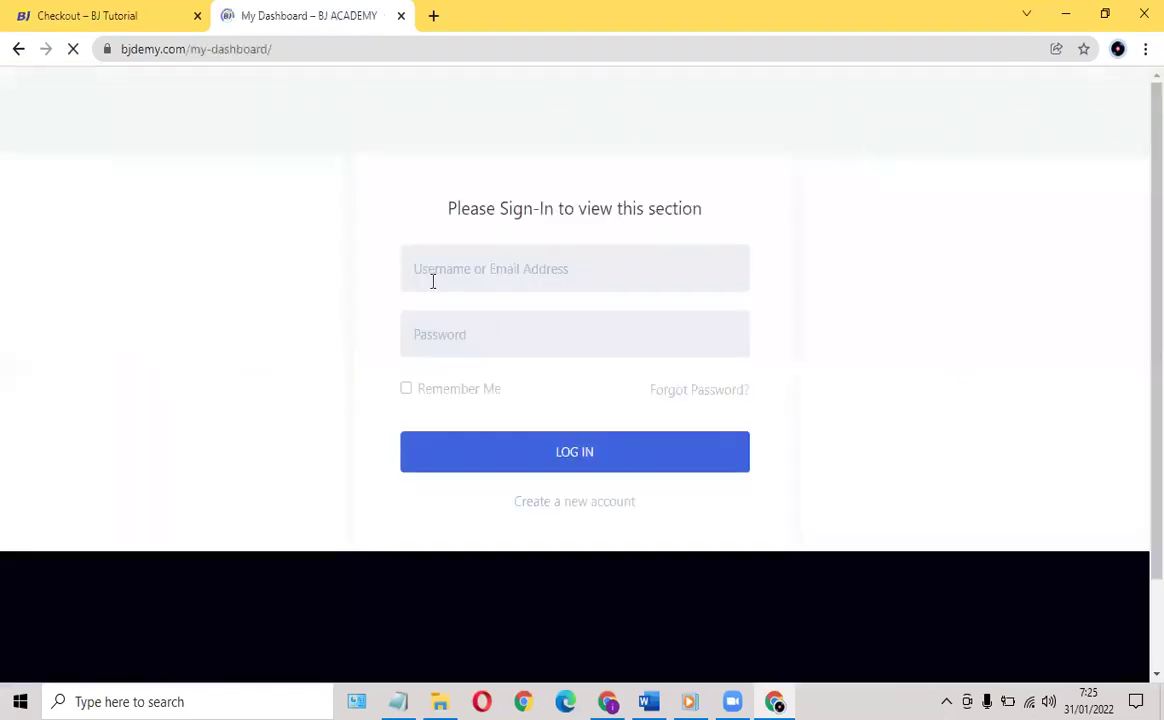
{"action": "left_click", "coordinate": [566, 459]}
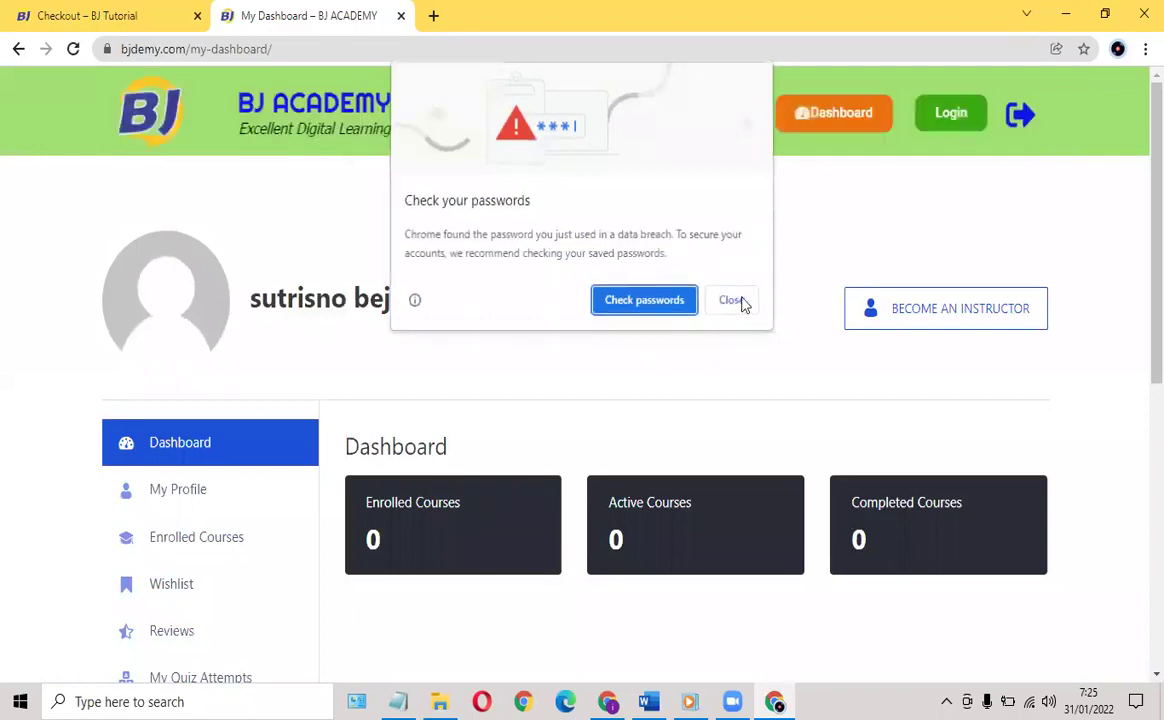
{"action": "left_click", "coordinate": [737, 300]}
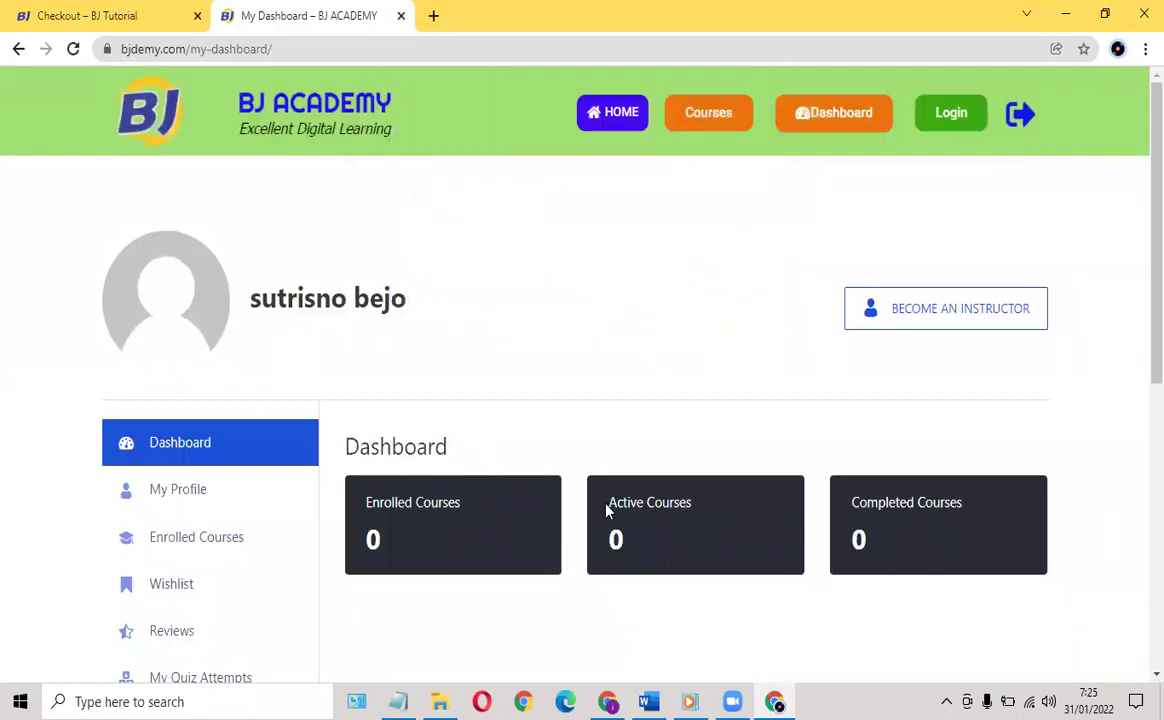
{"action": "scroll", "coordinate": [515, 385], "scroll_direction": "down", "scroll_amount": 2}
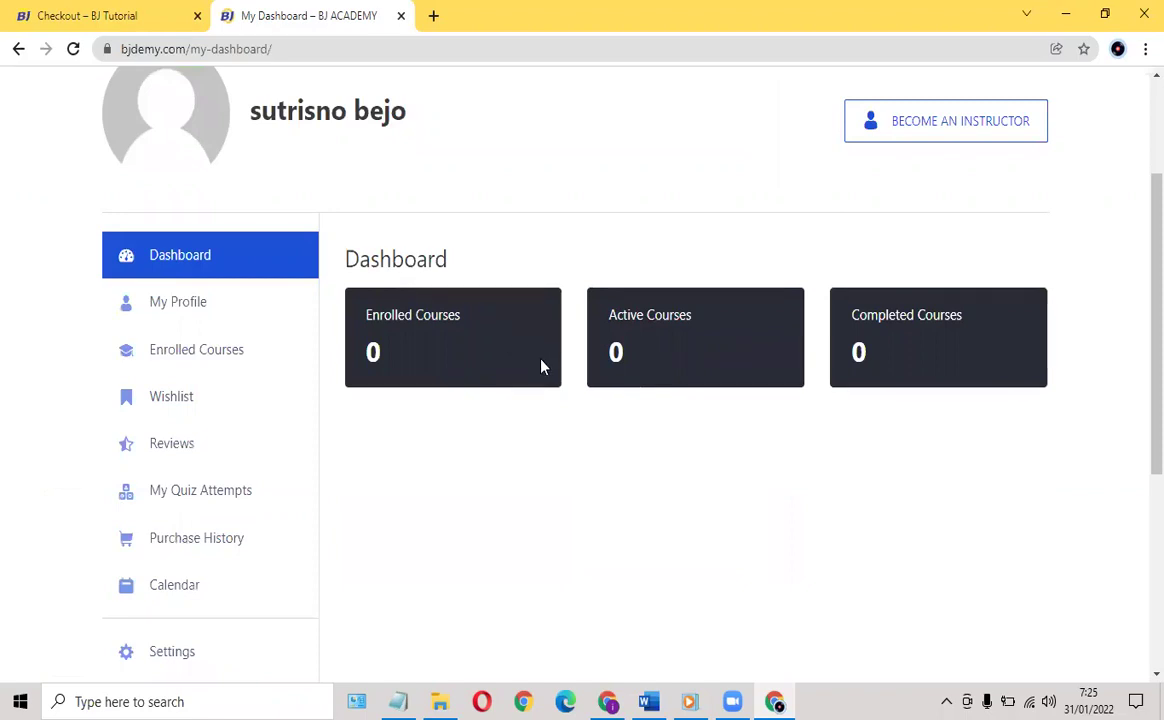
{"action": "scroll", "coordinate": [540, 340], "scroll_direction": "up", "scroll_amount": 2}
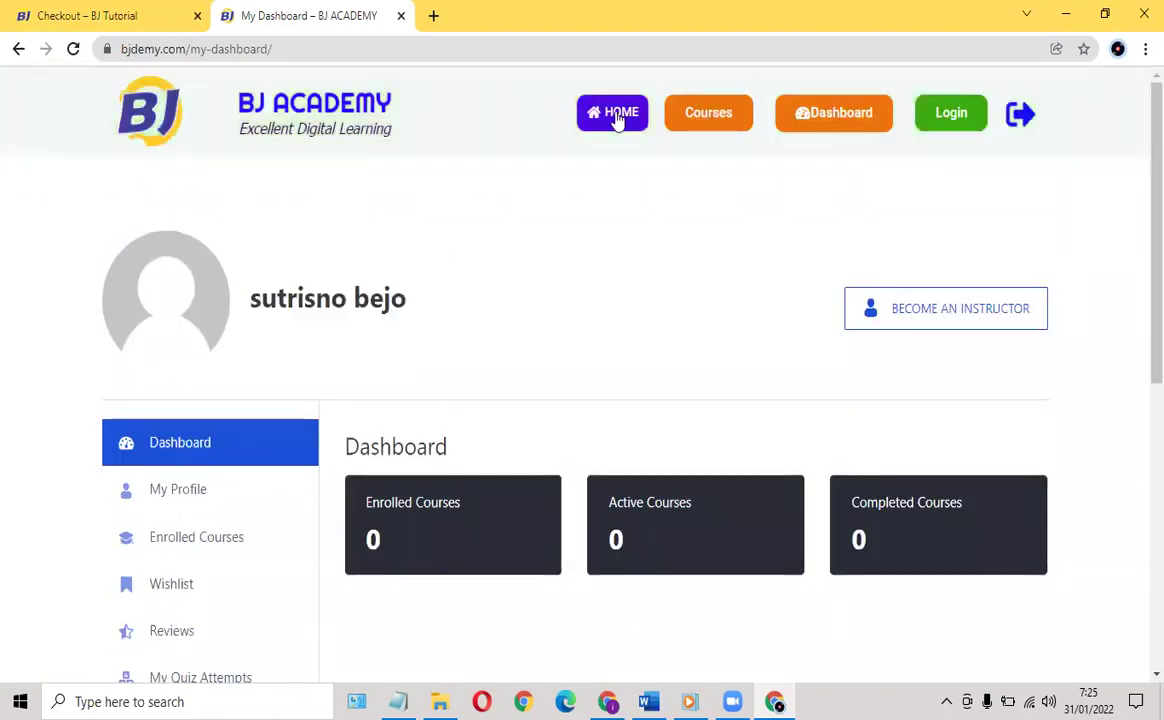
From the BJ Academy home page, open the Pengembangan Moodle untuk E-Learning course page
{"action": "left_click", "coordinate": [616, 114]}
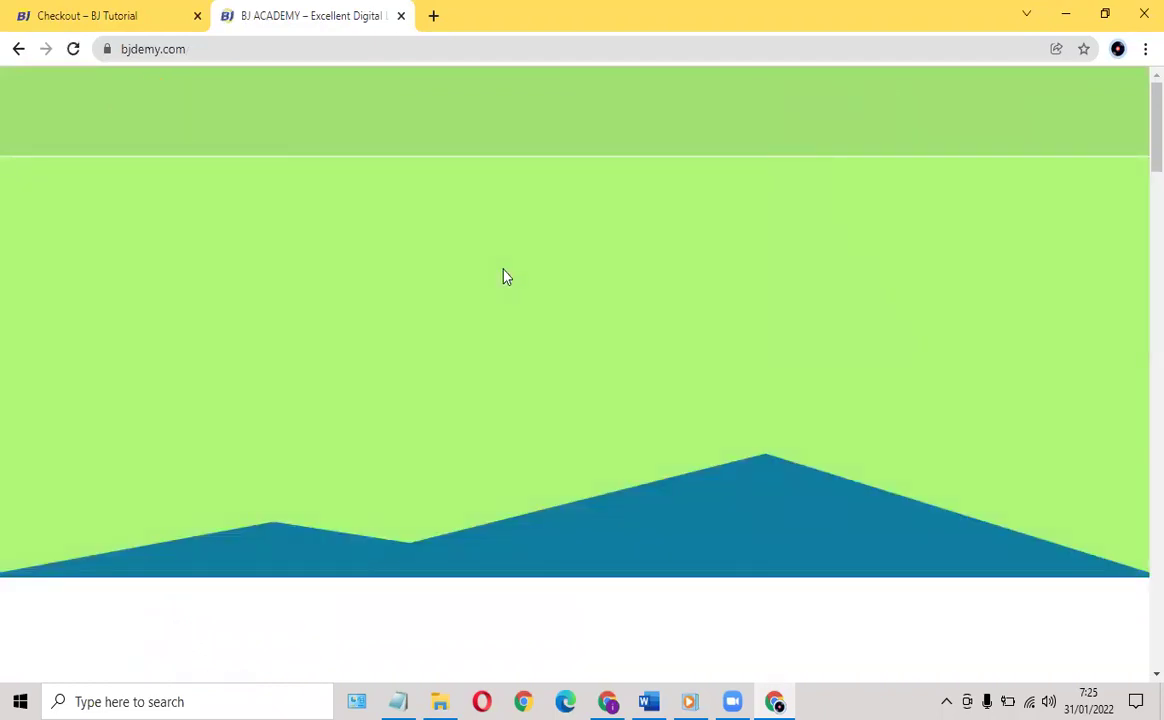
{"action": "scroll", "coordinate": [505, 277], "scroll_direction": "down", "scroll_amount": 6}
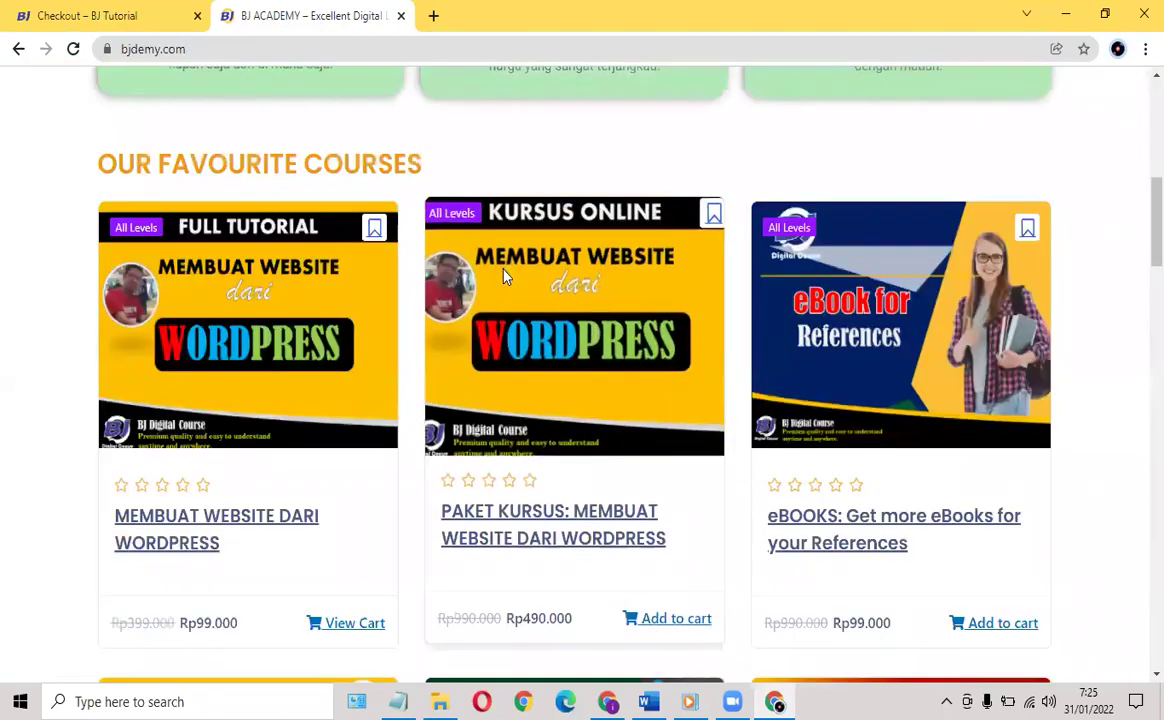
{"action": "scroll", "coordinate": [527, 452], "scroll_direction": "down", "scroll_amount": 3}
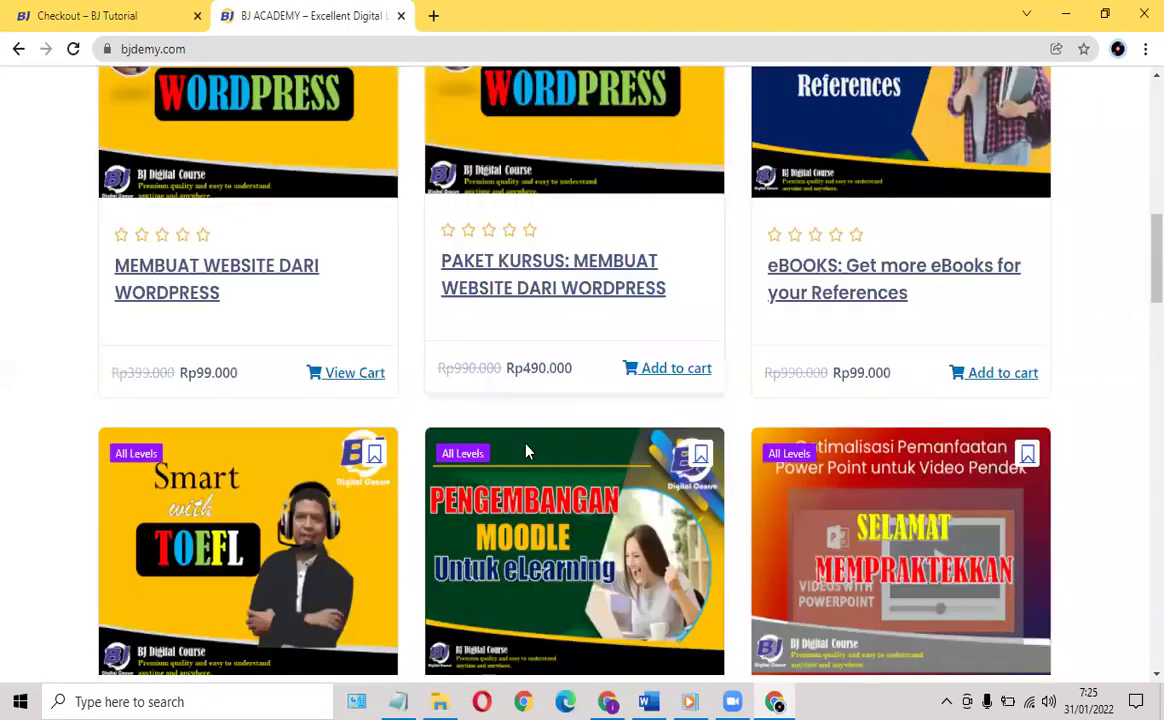
{"action": "scroll", "coordinate": [530, 455], "scroll_direction": "down", "scroll_amount": 2}
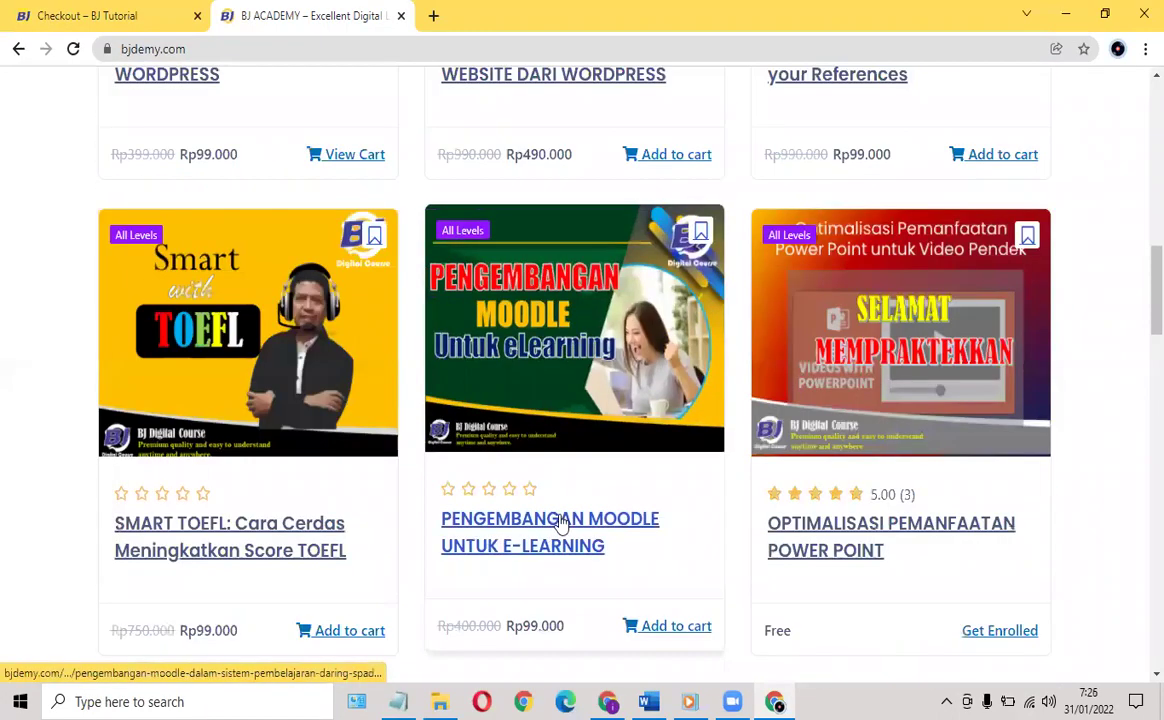
{"action": "left_click", "coordinate": [562, 522]}
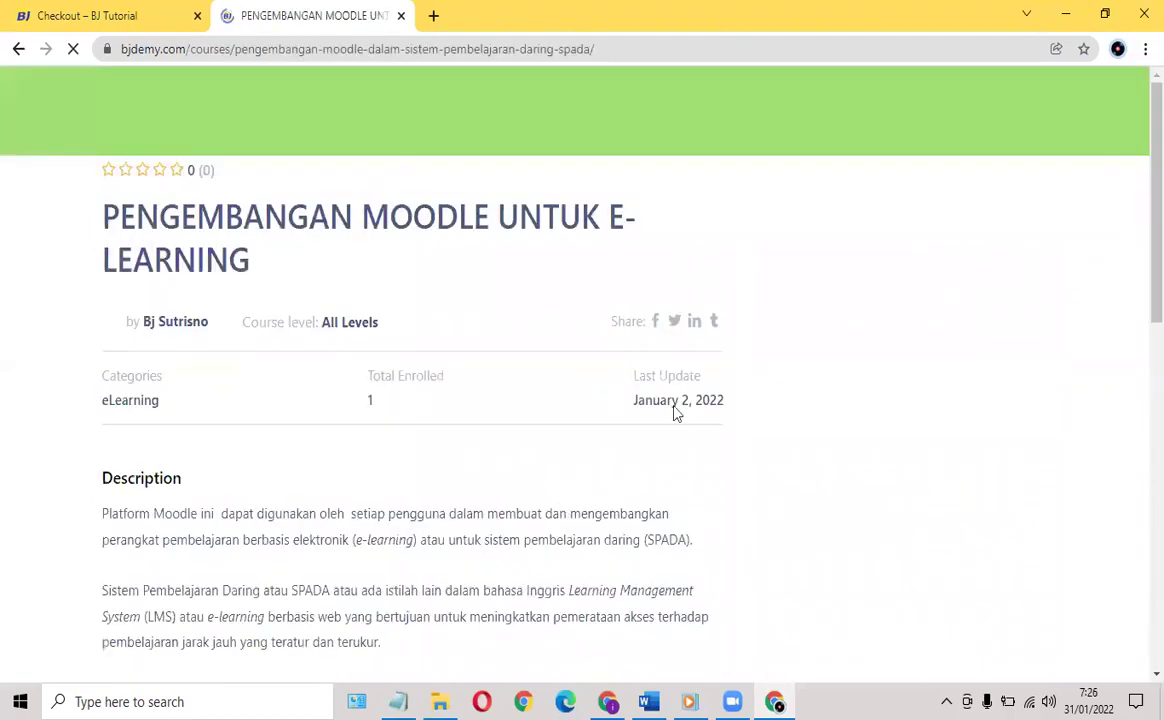
Add the Moodle course to the cart and view the cart, which holds two Rp99.000 courses
{"action": "scroll", "coordinate": [811, 421], "scroll_direction": "down", "scroll_amount": 2}
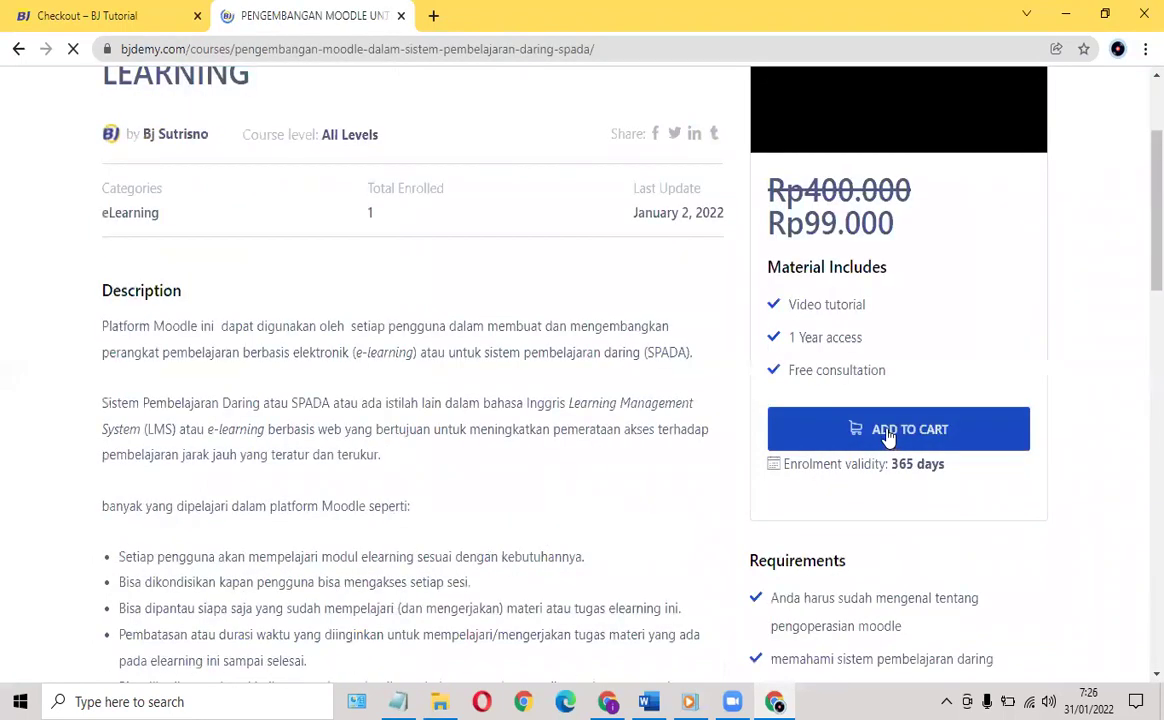
{"action": "left_click", "coordinate": [887, 435]}
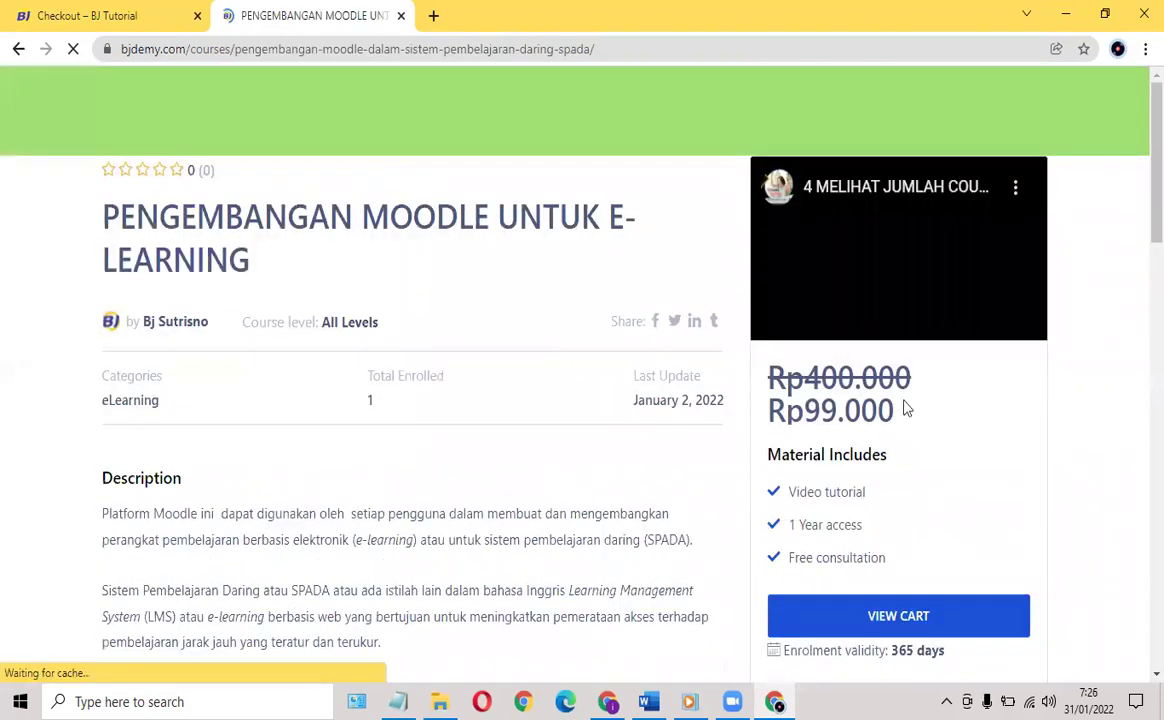
{"action": "scroll", "coordinate": [906, 408], "scroll_direction": "down", "scroll_amount": 3}
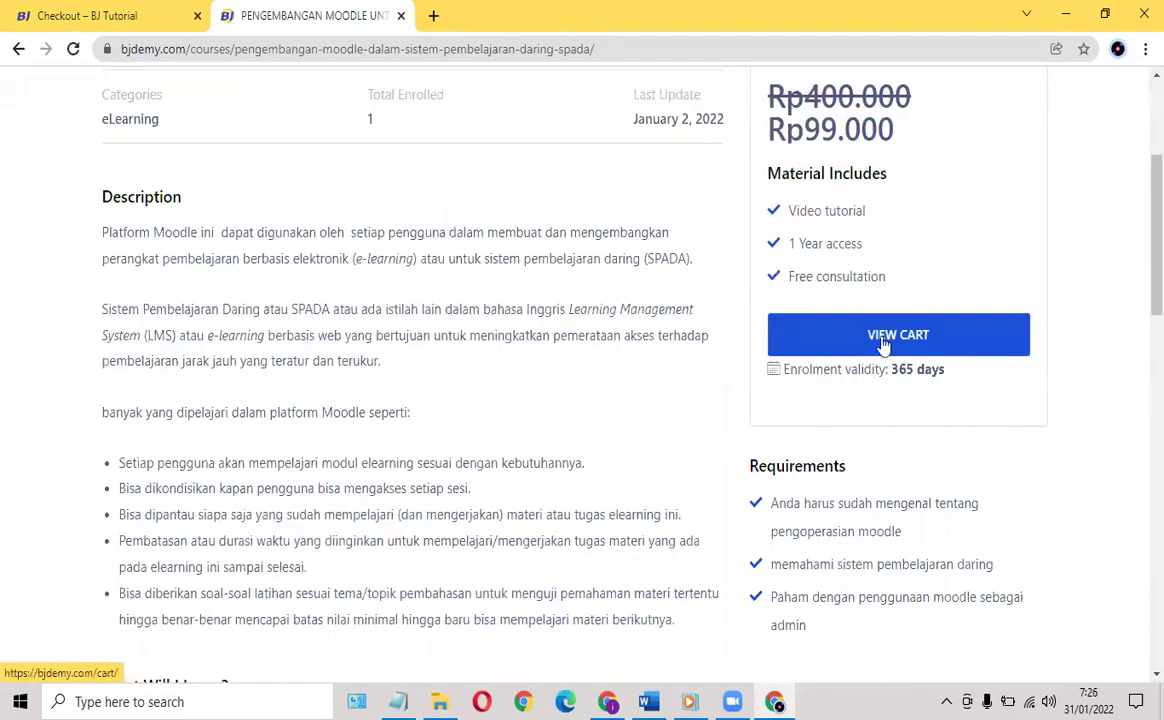
{"action": "left_click", "coordinate": [882, 343]}
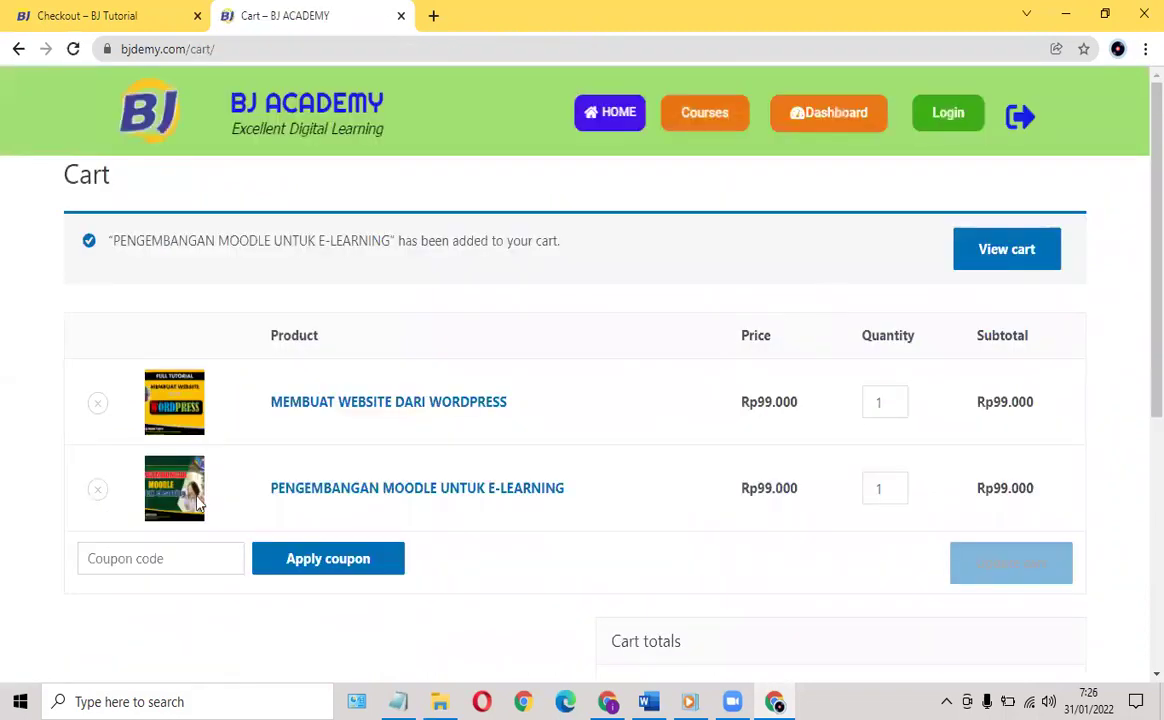
Remove Membuat Website dari WordPress from the cart and check out with only the Moodle course
{"action": "left_click", "coordinate": [98, 403]}
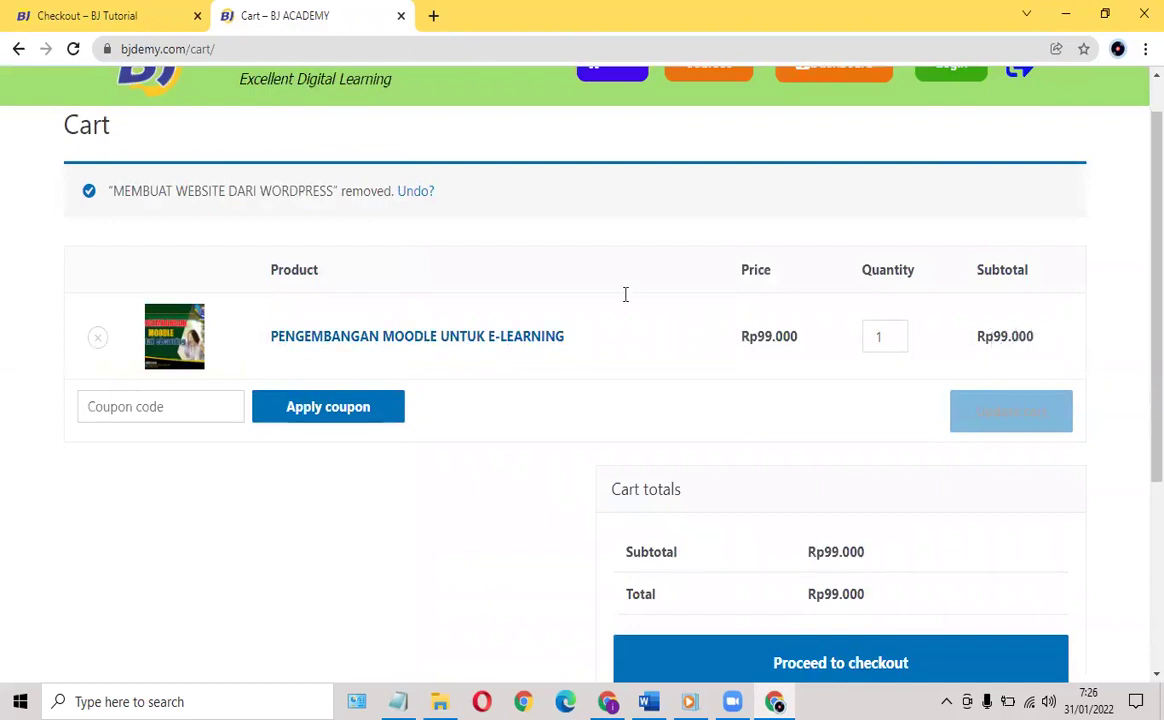
{"action": "scroll", "coordinate": [143, 231], "scroll_direction": "down", "scroll_amount": 2}
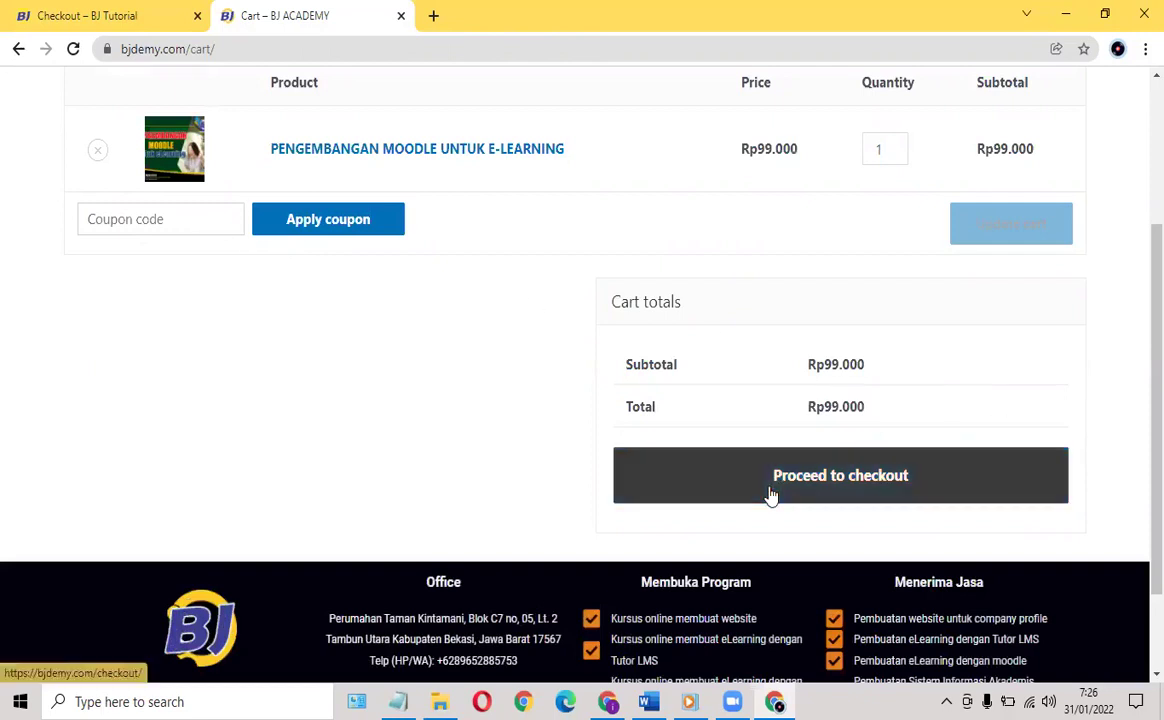
{"action": "left_click", "coordinate": [825, 485]}
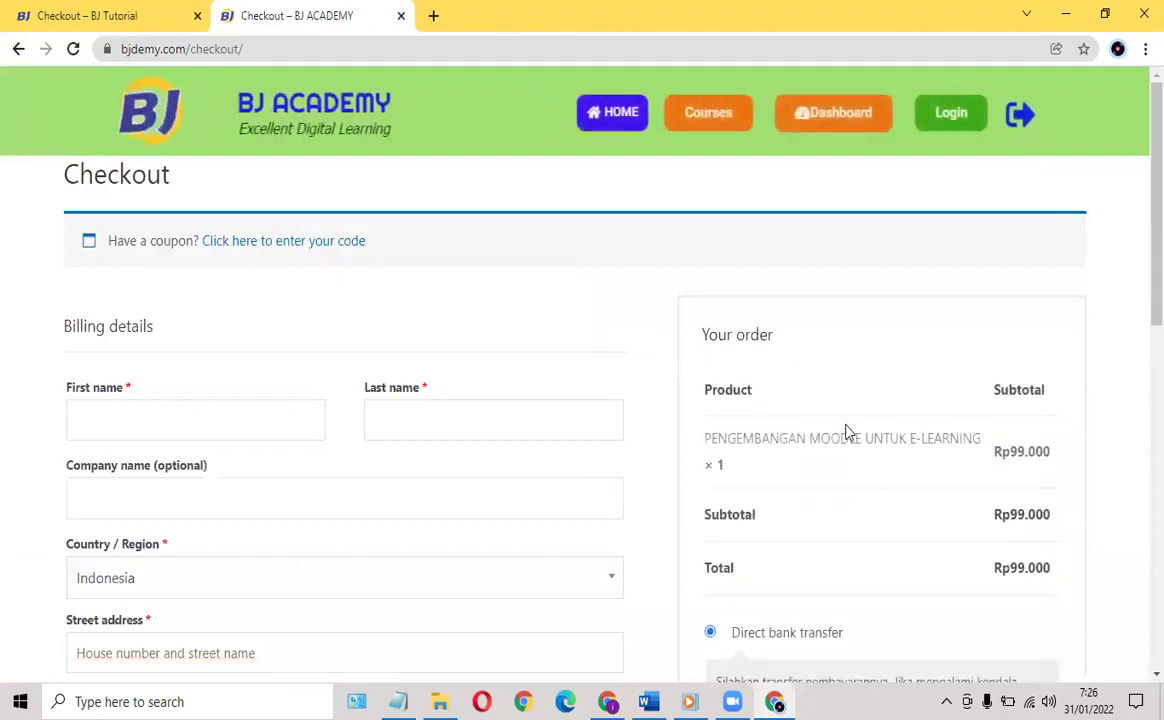
Select Pembayaran Duitku Mandiri as payment, keeping the total at Rp99.000
{"action": "scroll", "coordinate": [860, 432], "scroll_direction": "down", "scroll_amount": 2}
{"action": "scroll", "coordinate": [900, 390], "scroll_direction": "down", "scroll_amount": 3}
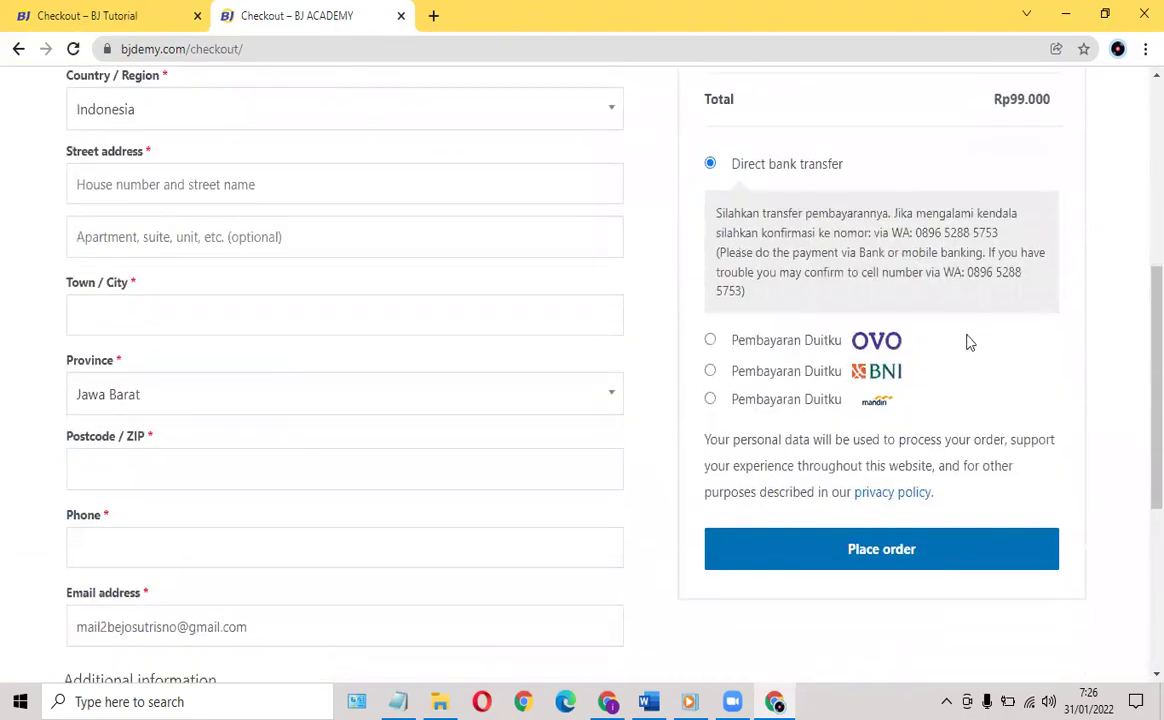
{"action": "scroll", "coordinate": [822, 368], "scroll_direction": "up", "scroll_amount": 2}
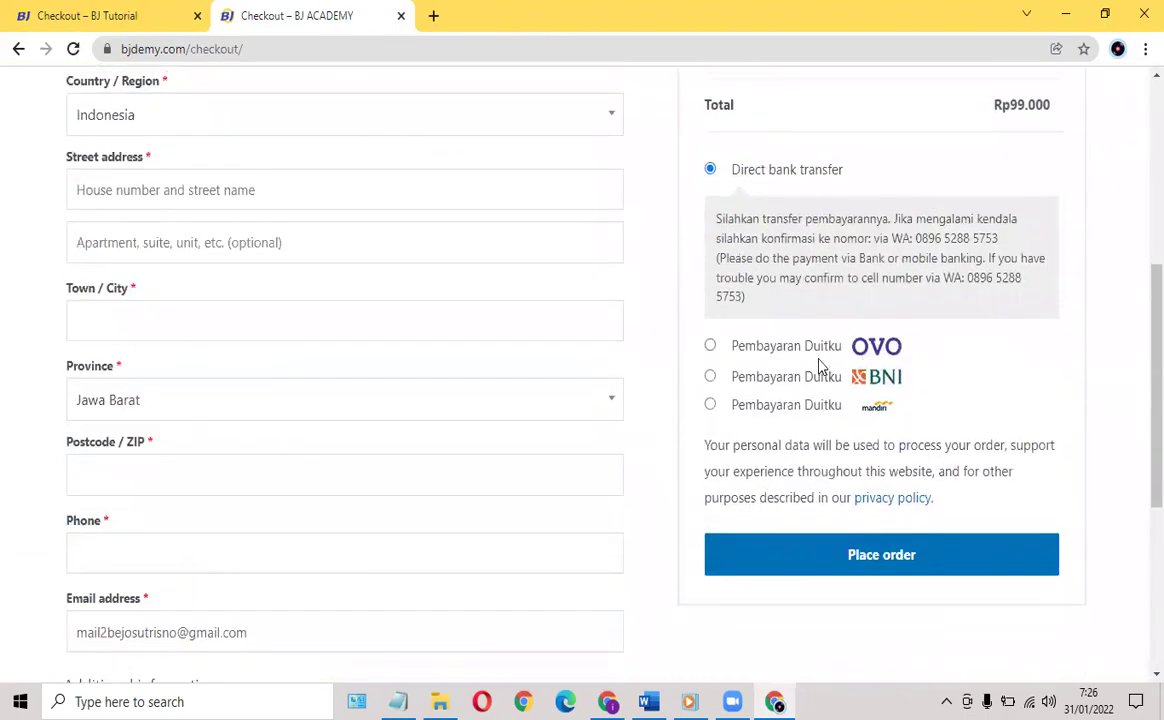
{"action": "scroll", "coordinate": [743, 397], "scroll_direction": "down", "scroll_amount": 1}
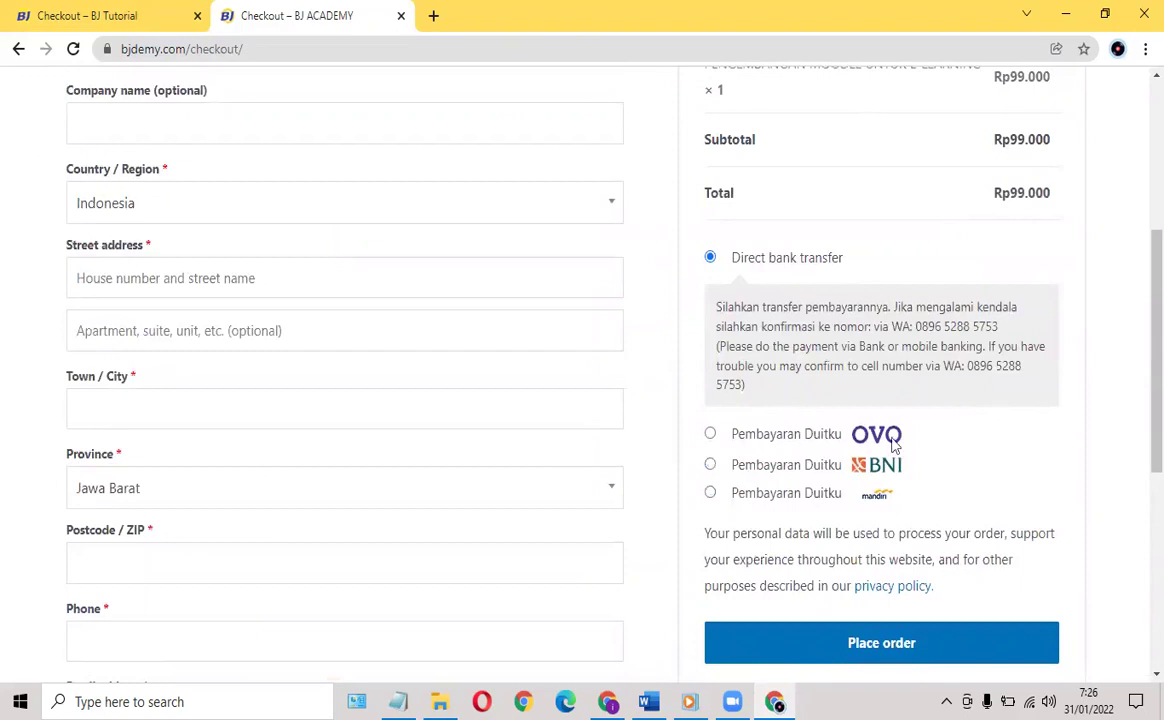
{"action": "left_click", "coordinate": [710, 495]}
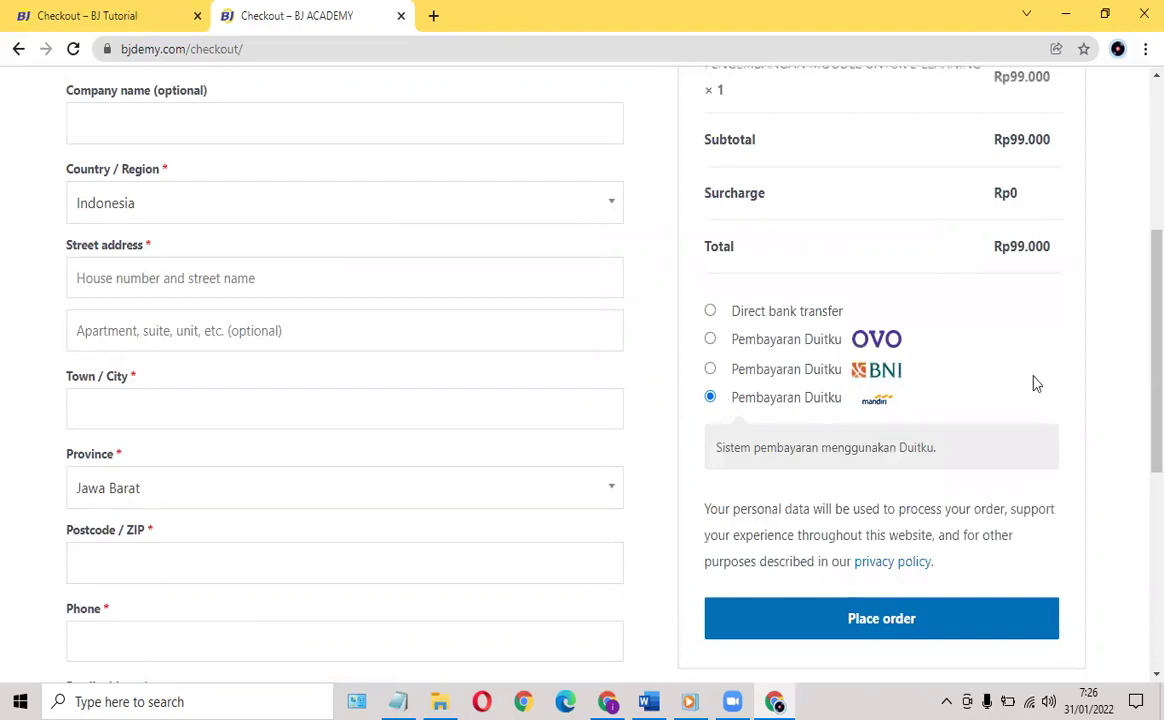
{"action": "scroll", "coordinate": [1034, 382], "scroll_direction": "down", "scroll_amount": 1}
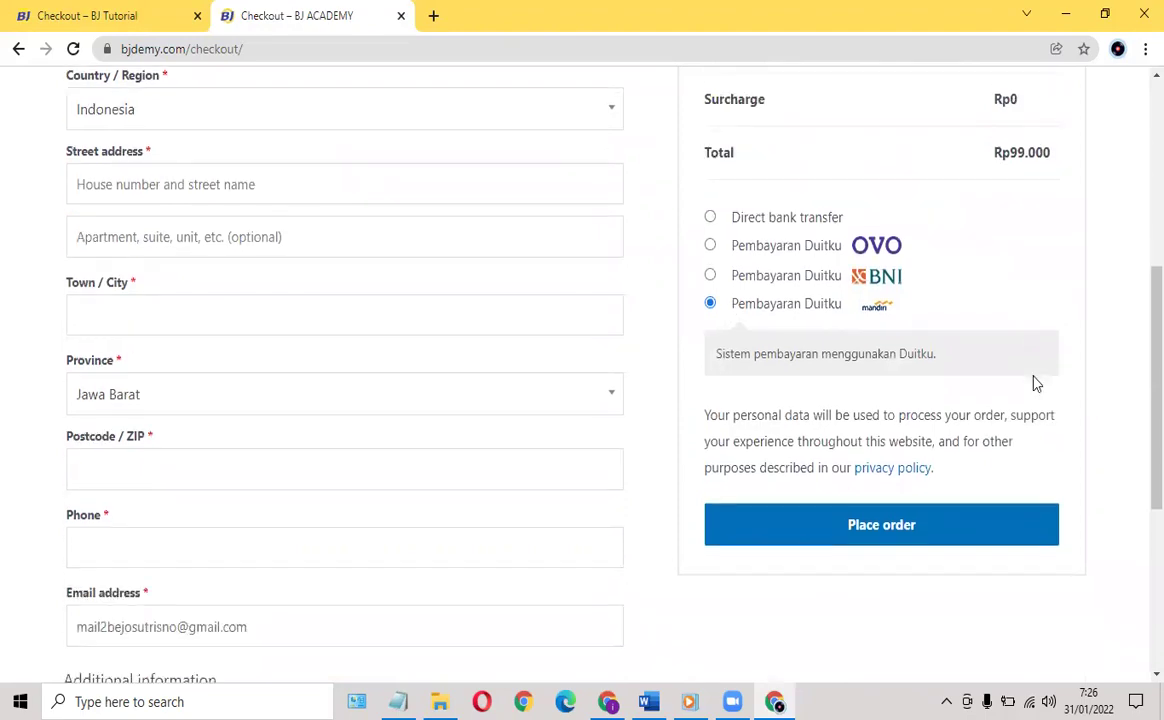
Attempt to place the order, revealing the missing billing-field errors
{"action": "left_click", "coordinate": [881, 525]}
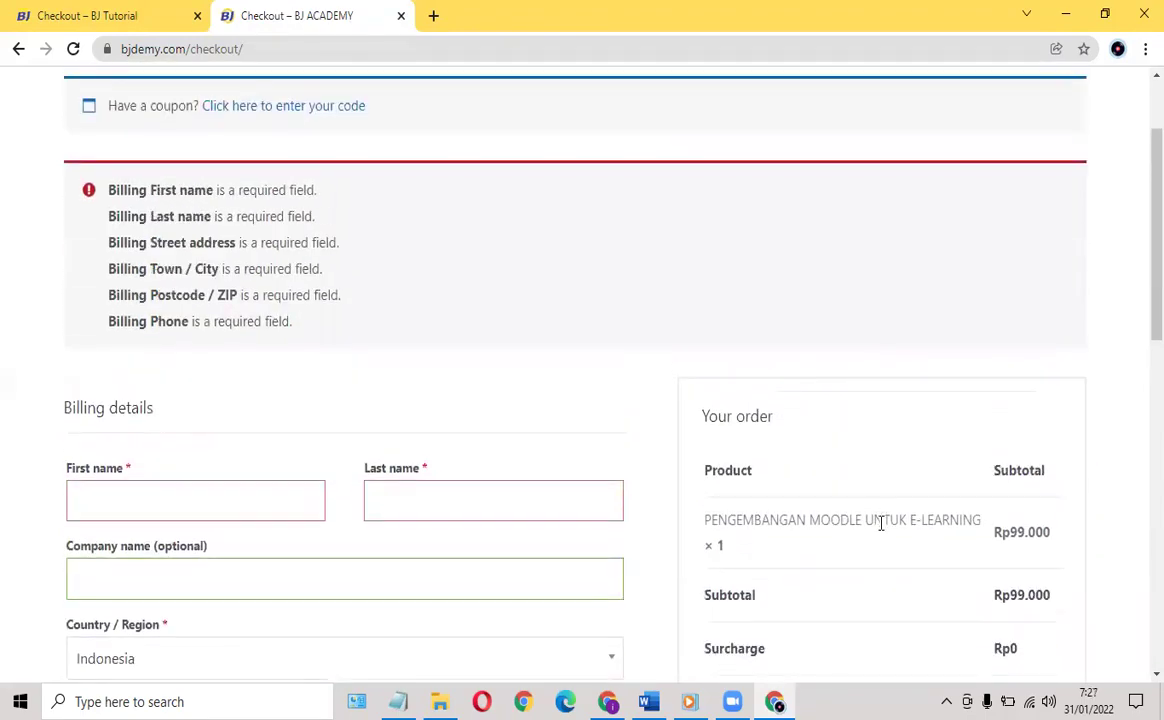
{"action": "scroll", "coordinate": [626, 236], "scroll_direction": "down", "scroll_amount": 5}
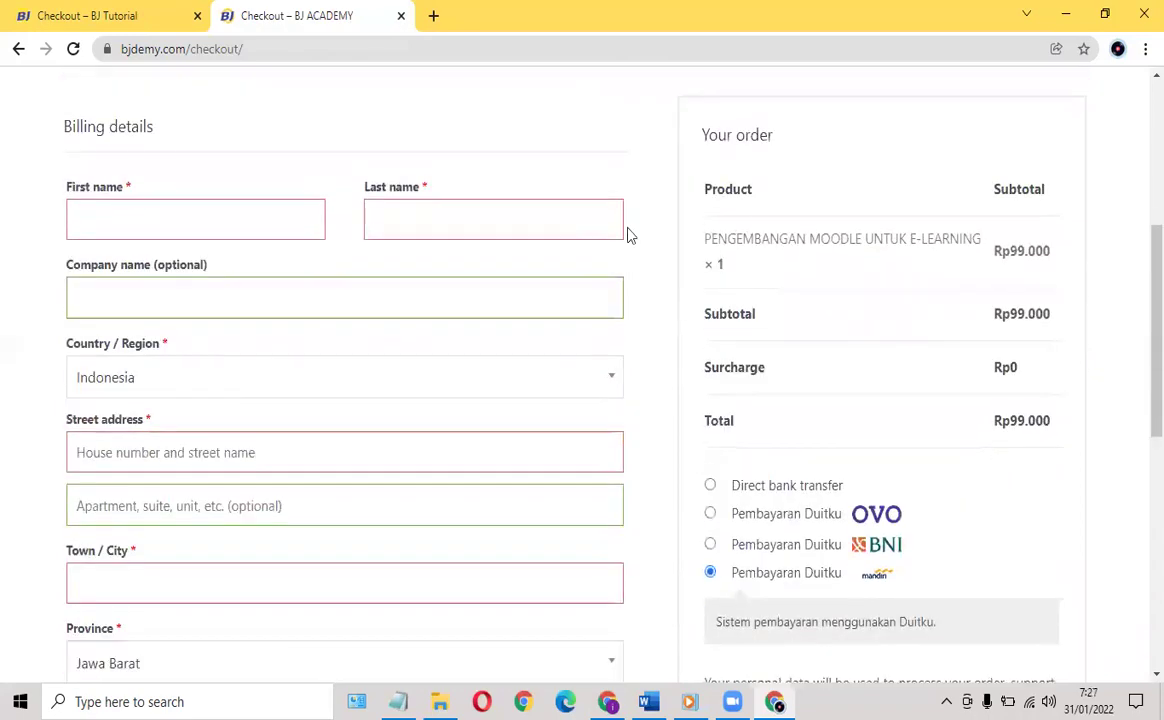
{"action": "scroll", "coordinate": [621, 257], "scroll_direction": "up", "scroll_amount": 5}
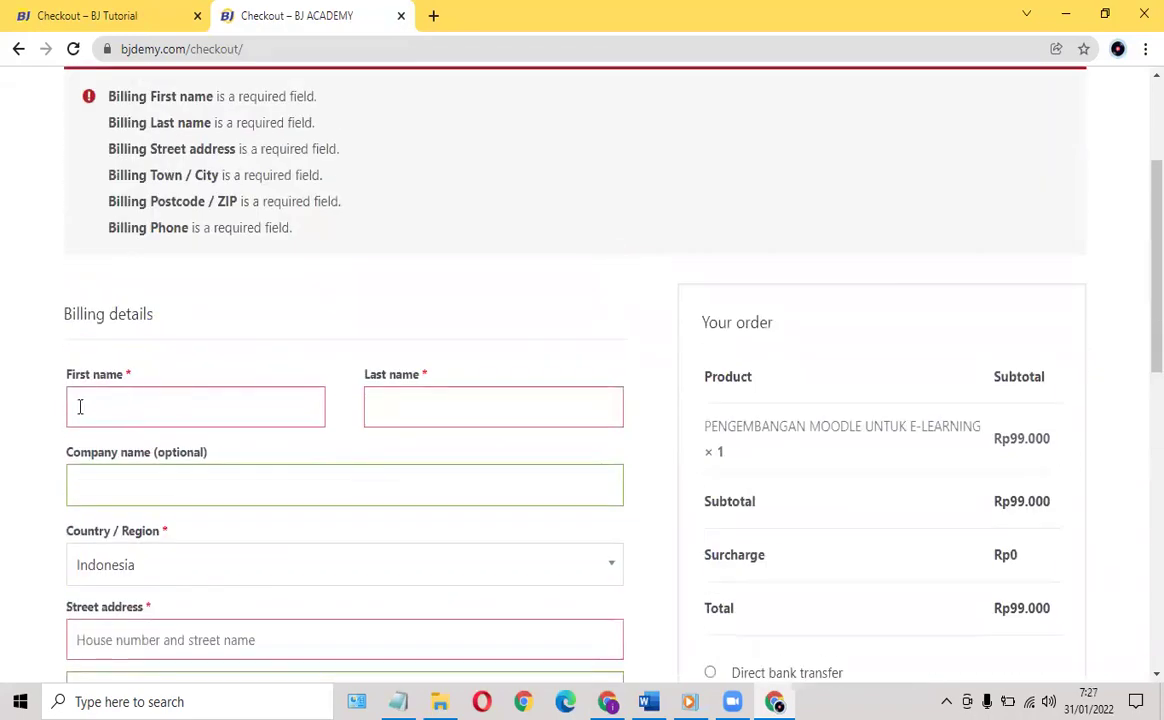
Fill the billing name, address, town, postcode, phone and email from the saved autofill entry
{"action": "left_click", "coordinate": [78, 406]}
{"action": "left_click", "coordinate": [96, 462]}
{"action": "scroll", "coordinate": [130, 441], "scroll_direction": "down", "scroll_amount": 7}
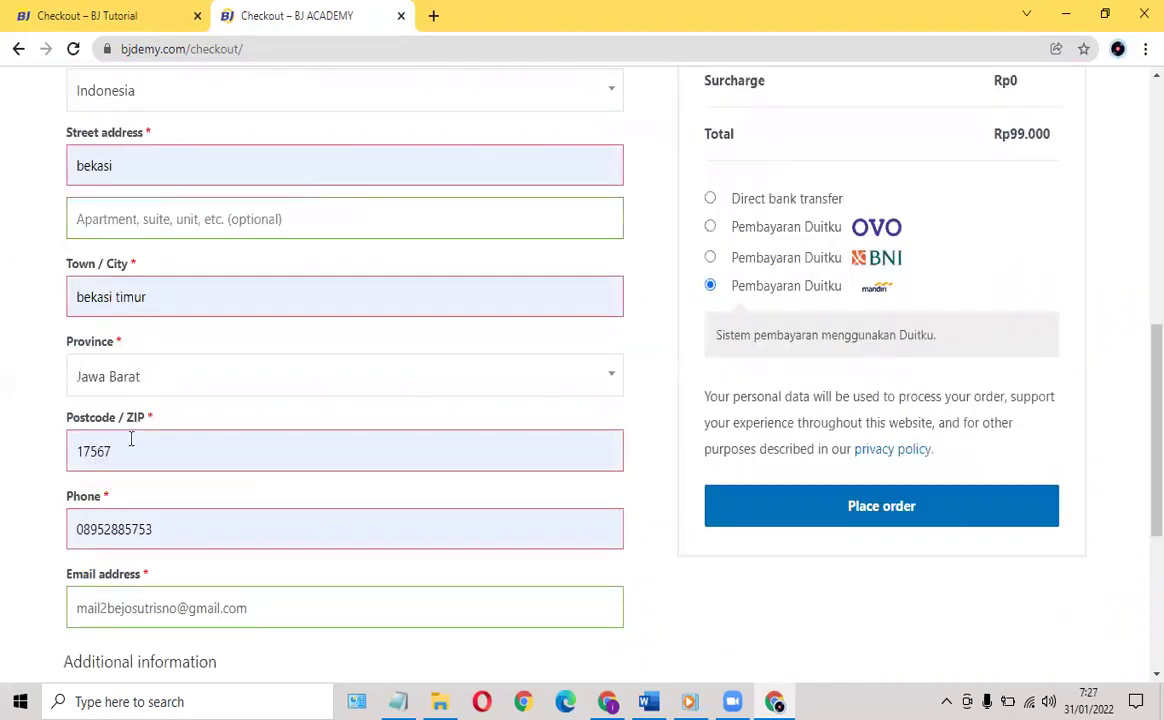
{"action": "scroll", "coordinate": [300, 350], "scroll_direction": "down", "scroll_amount": 2}
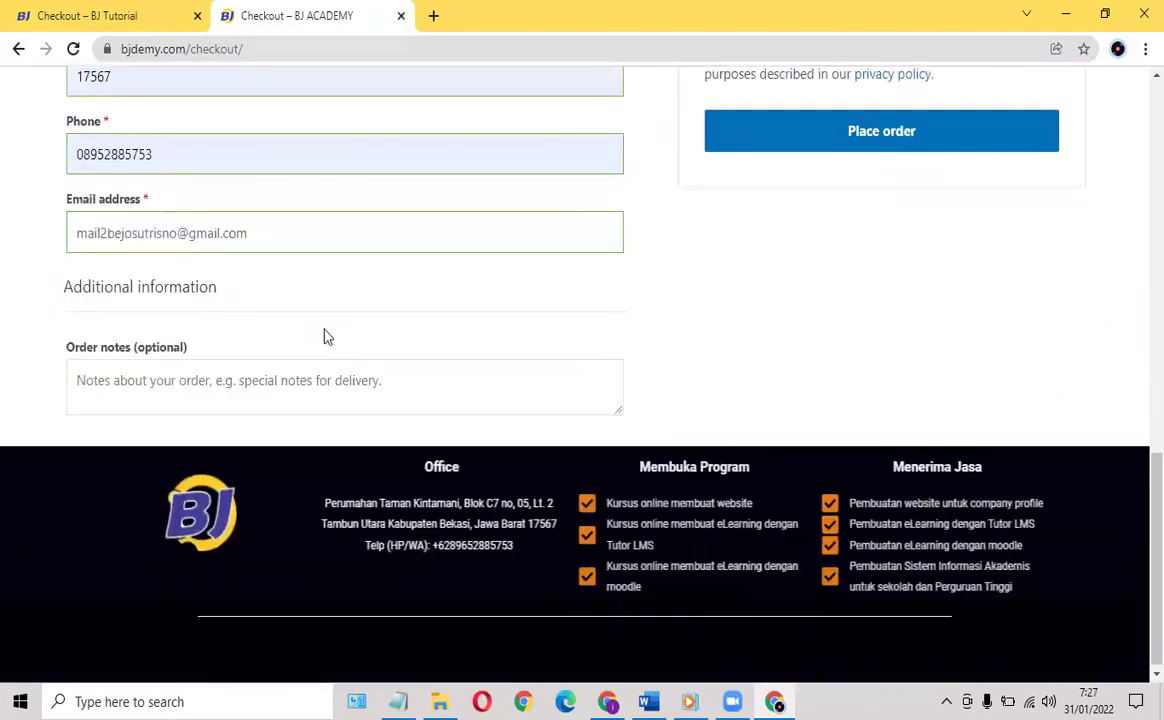
{"action": "scroll", "coordinate": [338, 333], "scroll_direction": "up", "scroll_amount": 5}
{"action": "scroll", "coordinate": [339, 326], "scroll_direction": "up", "scroll_amount": 3}
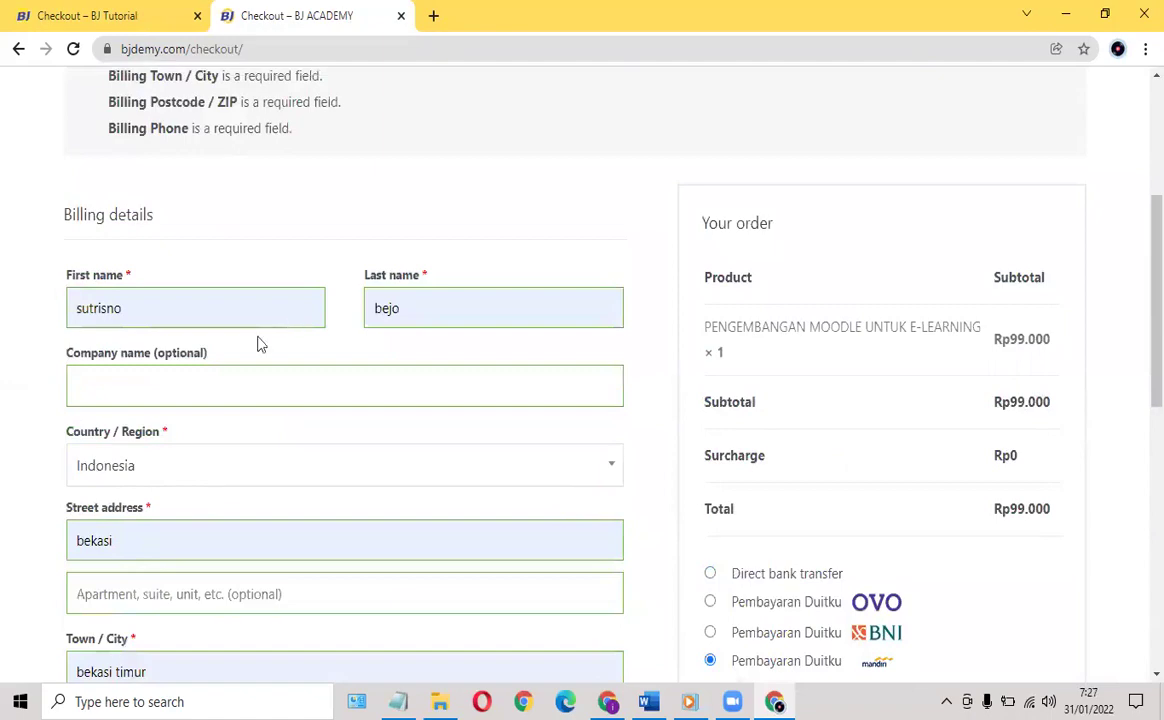
{"action": "scroll", "coordinate": [361, 351], "scroll_direction": "down", "scroll_amount": 6}
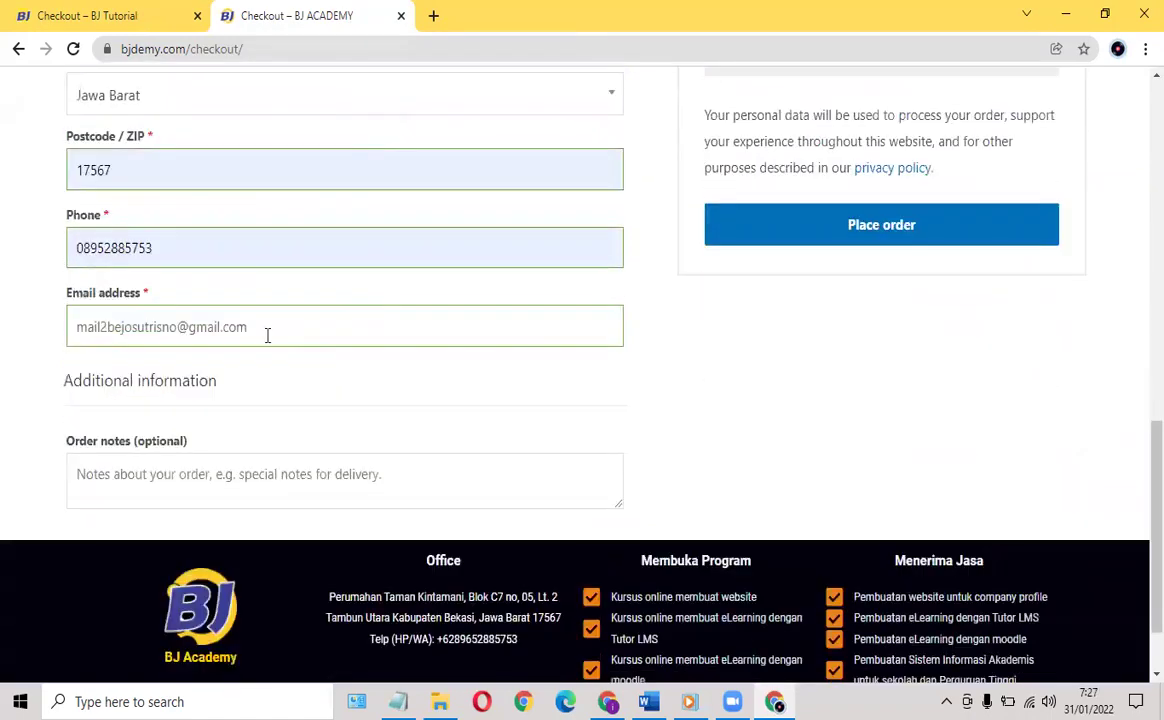